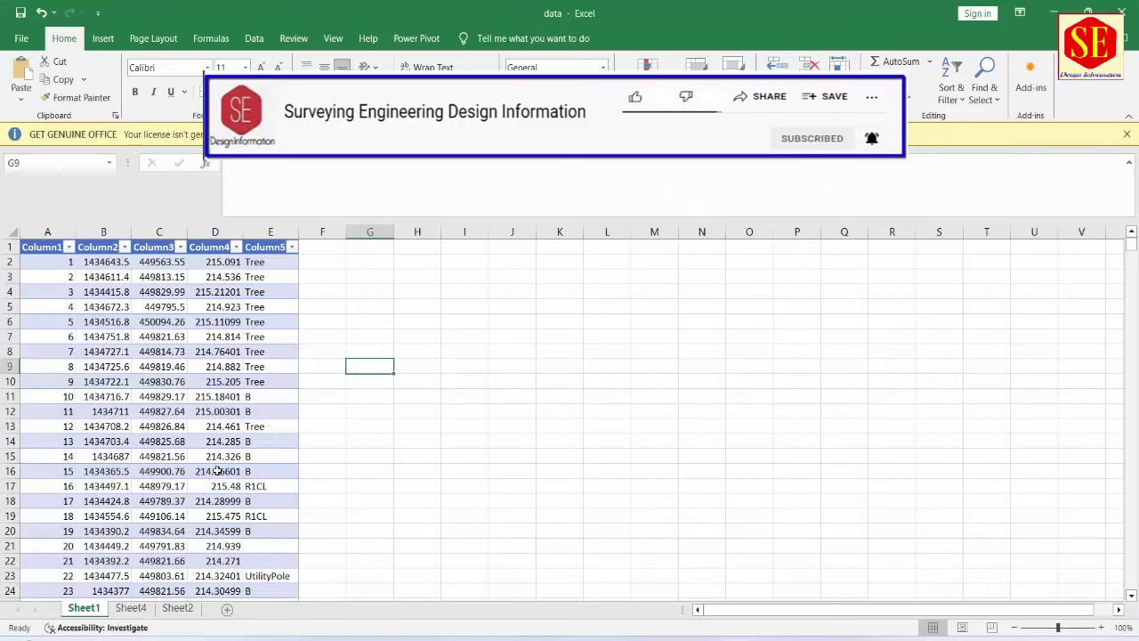
# Step: Scroll through Sheet2's survey point list with northing, easting, elevation and description codes
pyautogui.scroll(-3, 219, 470)
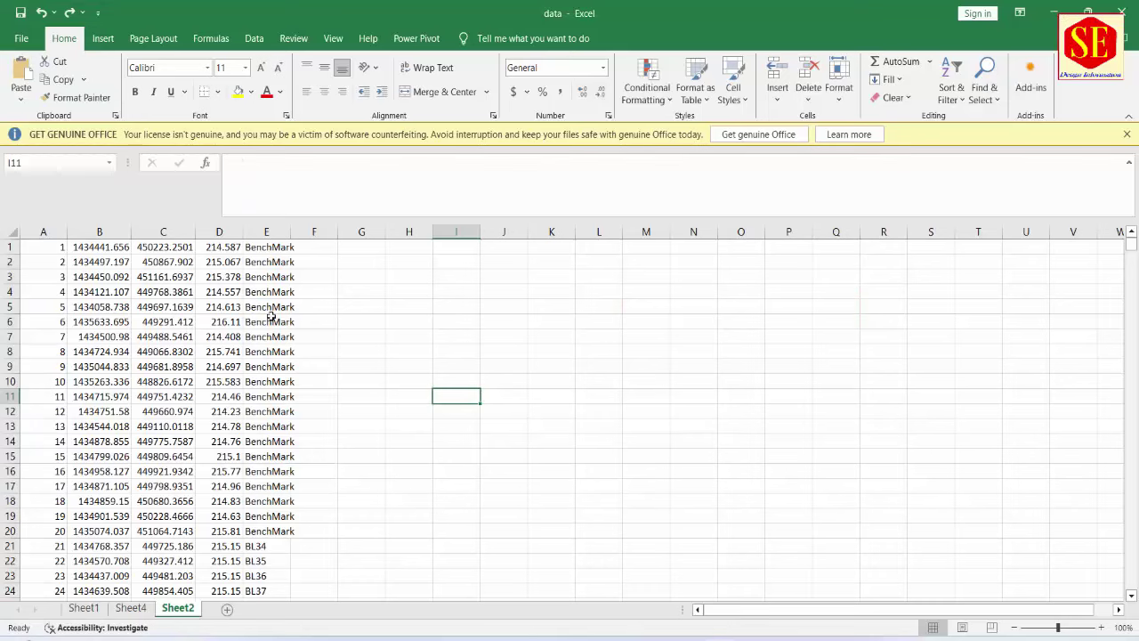
pyautogui.scroll(-1, 272, 394)
# Step: Locate the BW2T point rows 117–124 and review their BW2TBOP and BW2TCLS codes
pyautogui.scroll(-7, 272, 445)
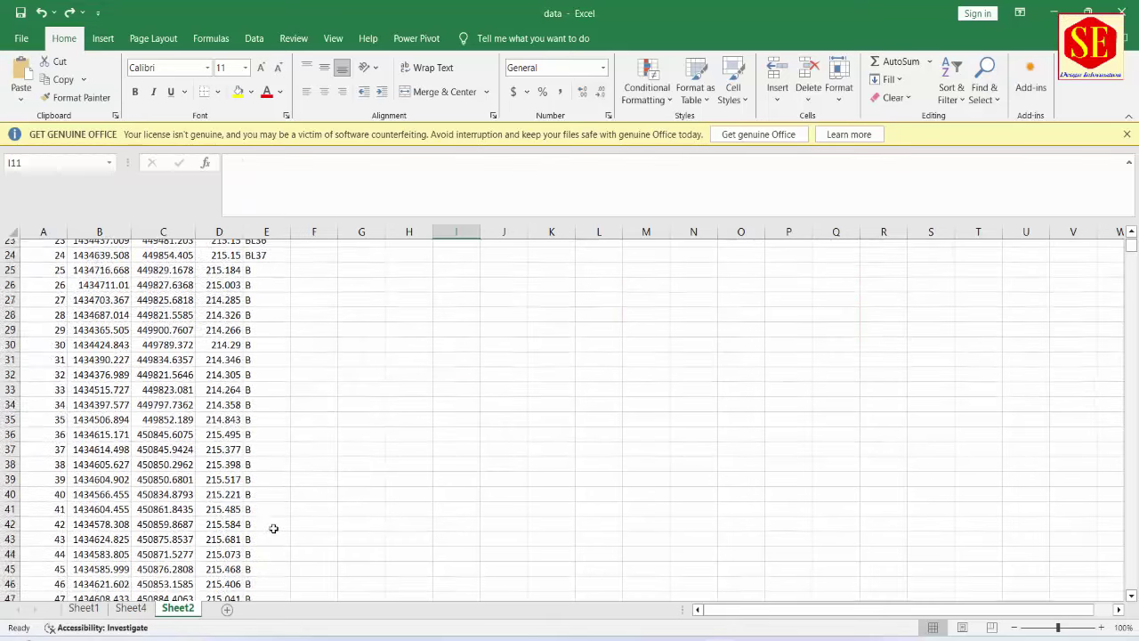
pyautogui.scroll(-7, 267, 517)
pyautogui.scroll(-7, 267, 504)
pyautogui.scroll(-7, 267, 504)
pyautogui.scroll(-6, 269, 463)
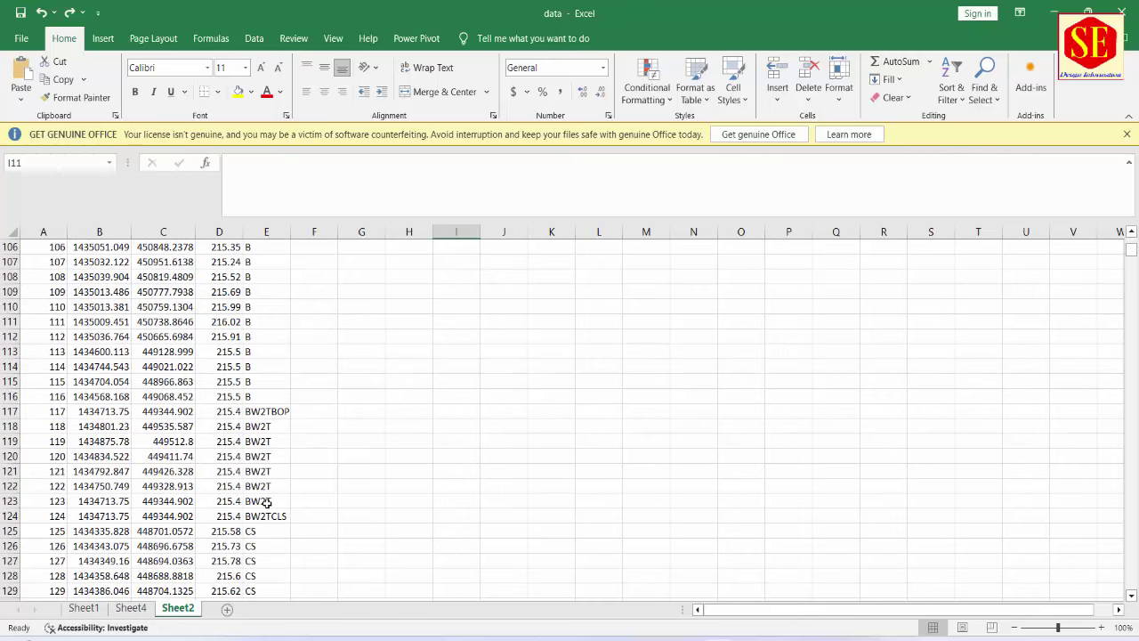
pyautogui.scroll(7, 276, 302)
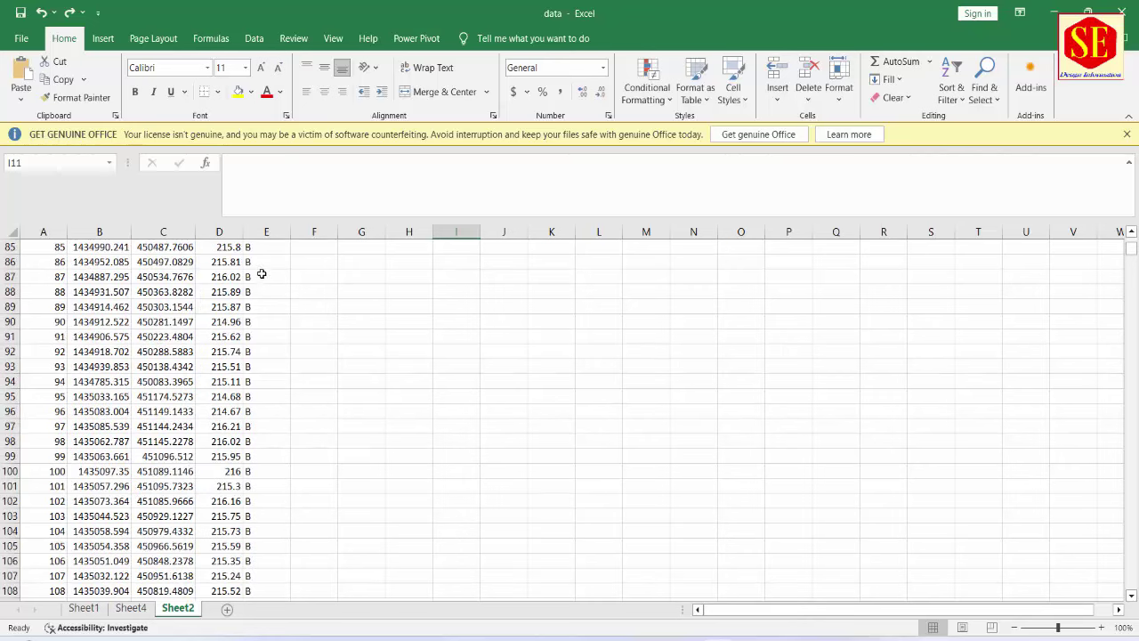
pyautogui.scroll(2, 264, 339)
pyautogui.scroll(2, 259, 371)
pyautogui.scroll(-5, 259, 371)
pyautogui.scroll(-7, 257, 374)
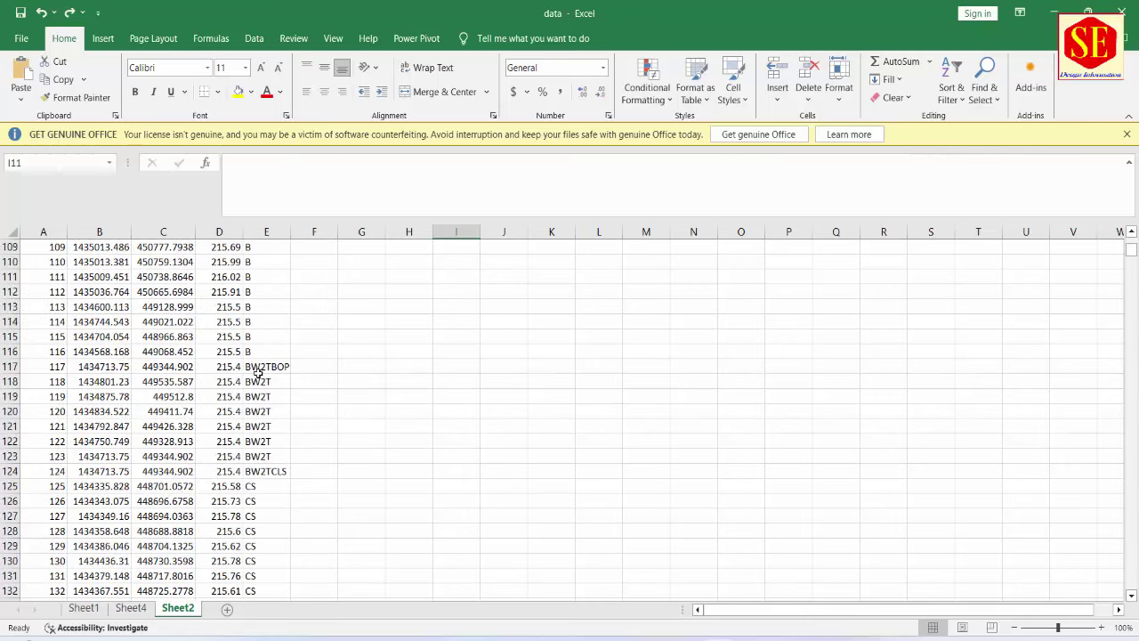
pyautogui.click(265, 370)
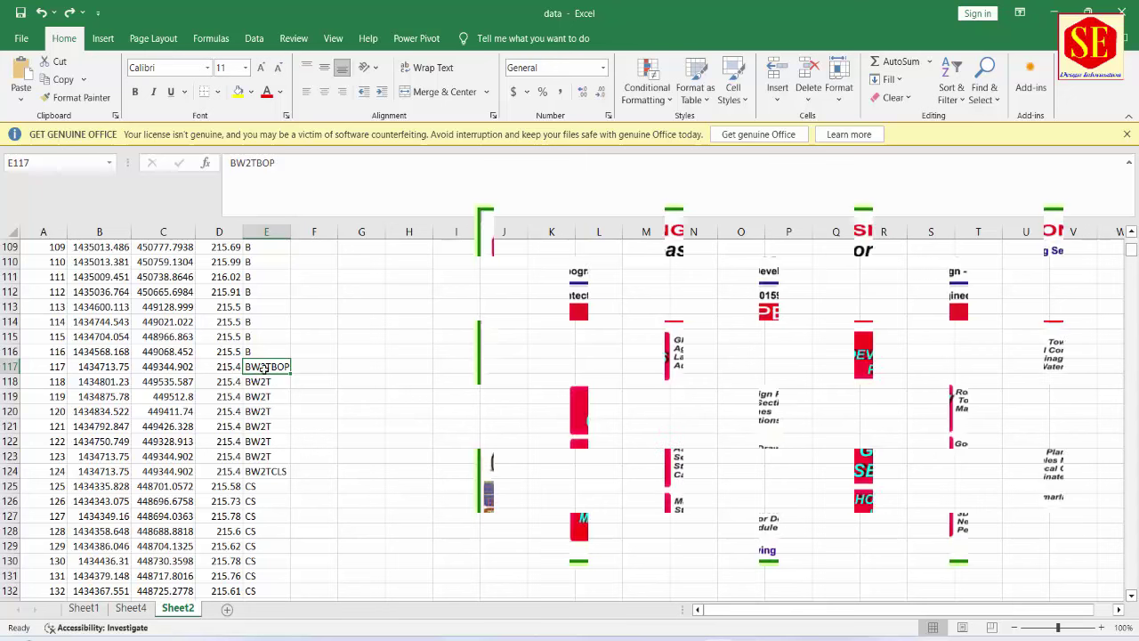
pyautogui.moveTo(45, 367)
pyautogui.mouseDown()
pyautogui.moveTo(230, 376)
pyautogui.moveTo(269, 471)
pyautogui.mouseUp()
pyautogui.click(270, 371)
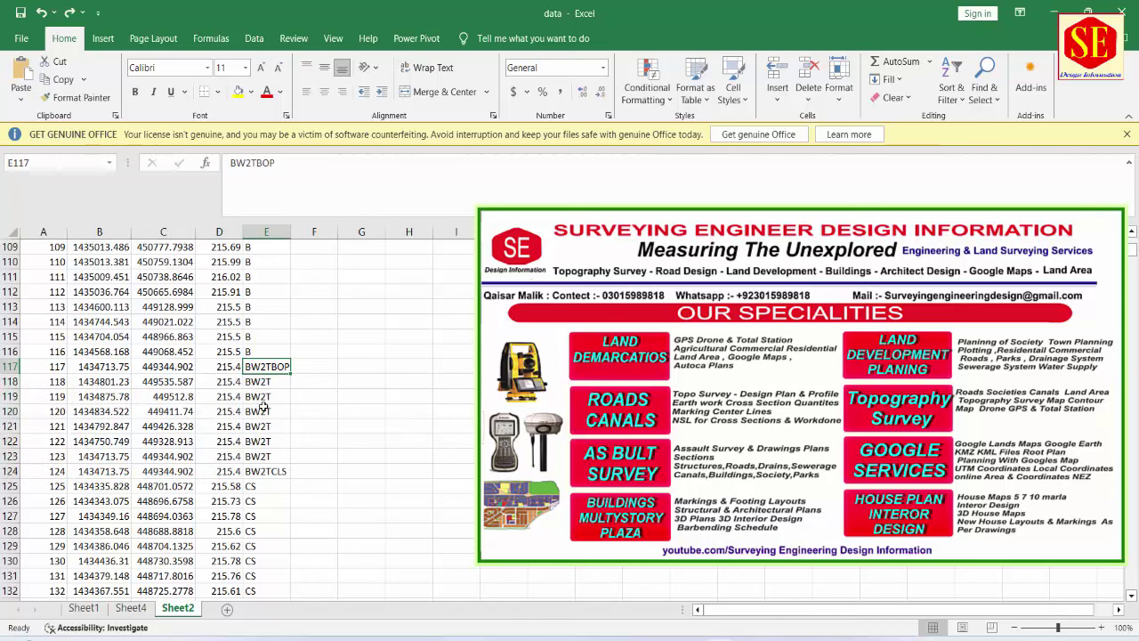
pyautogui.click(262, 474)
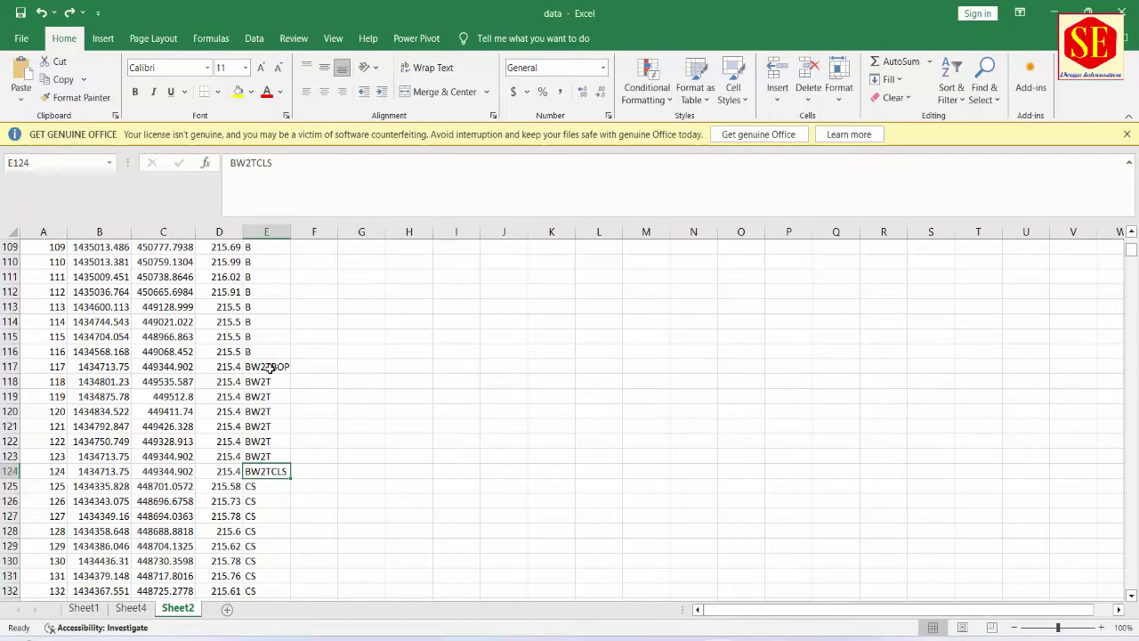
# Step: Copy the plain BW2T code from cell E118
pyautogui.click(269, 367)
pyautogui.click(270, 382)
pyautogui.rightClick(270, 382)
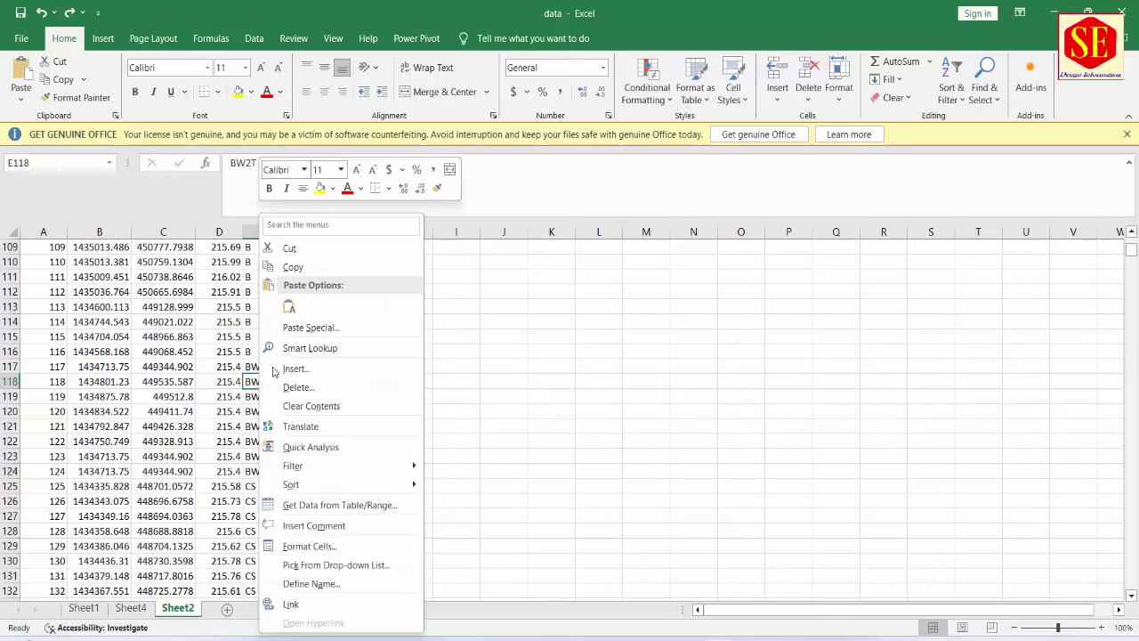
pyautogui.click(295, 267)
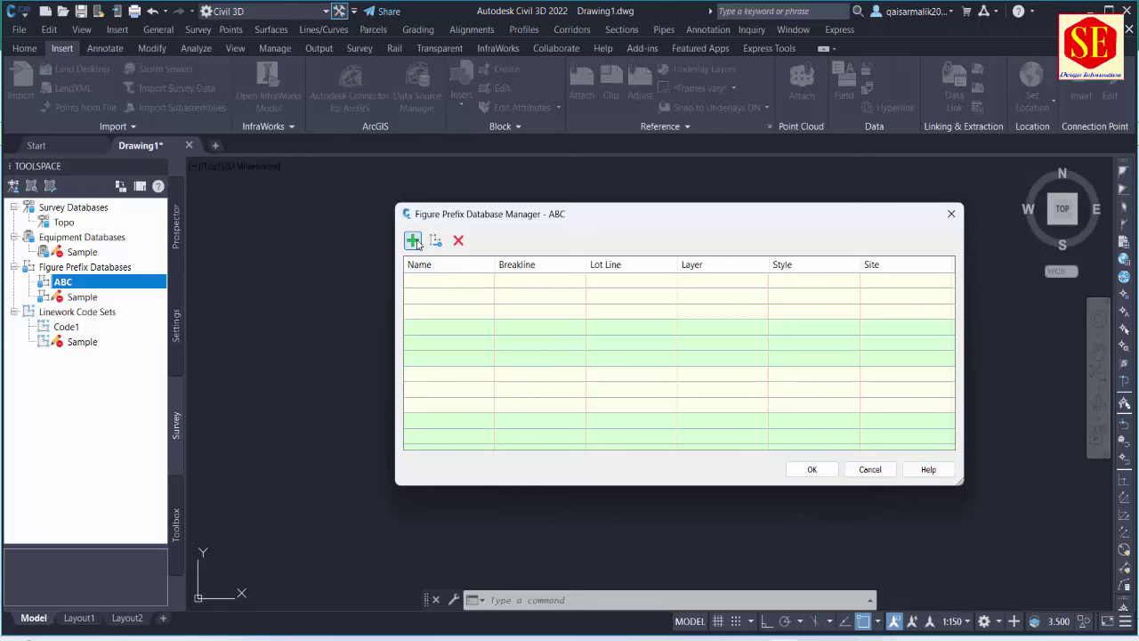
# Step: Add a new figure prefix named BW2T with its layer set to BW2T
pyautogui.click(412, 241)
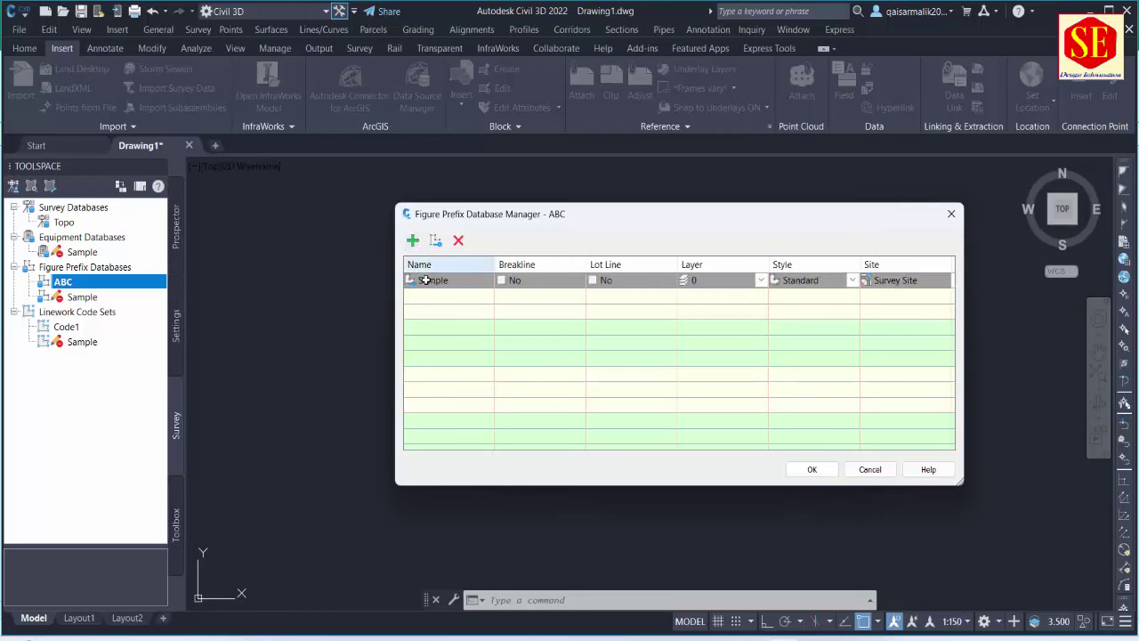
pyautogui.doubleClick(434, 280)
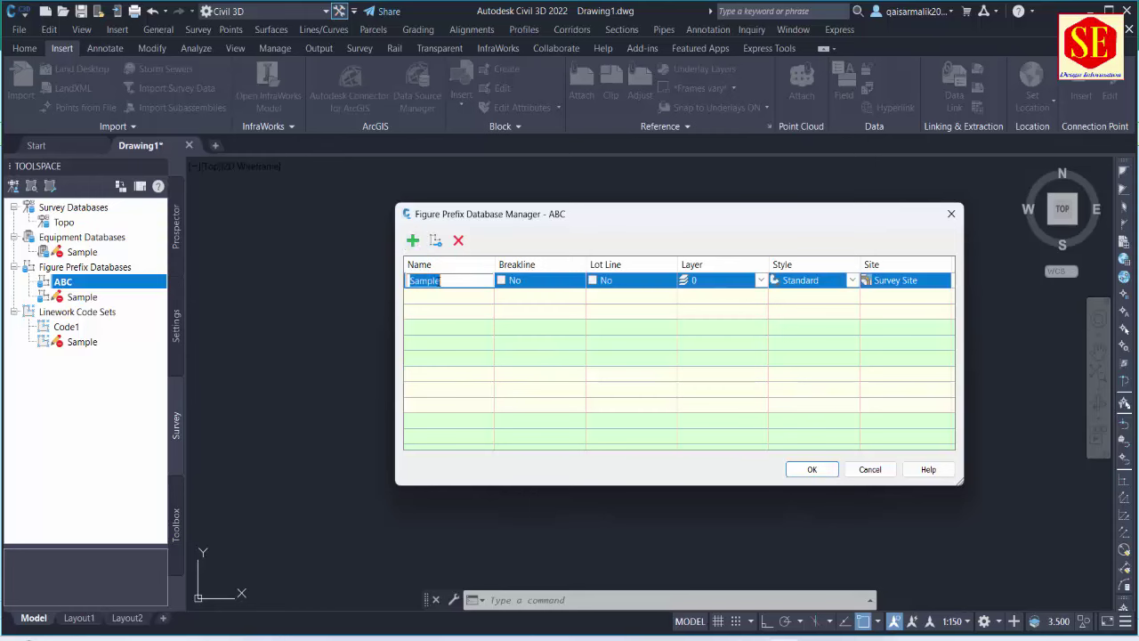
pyautogui.write('BW2T')
pyautogui.click(712, 281)
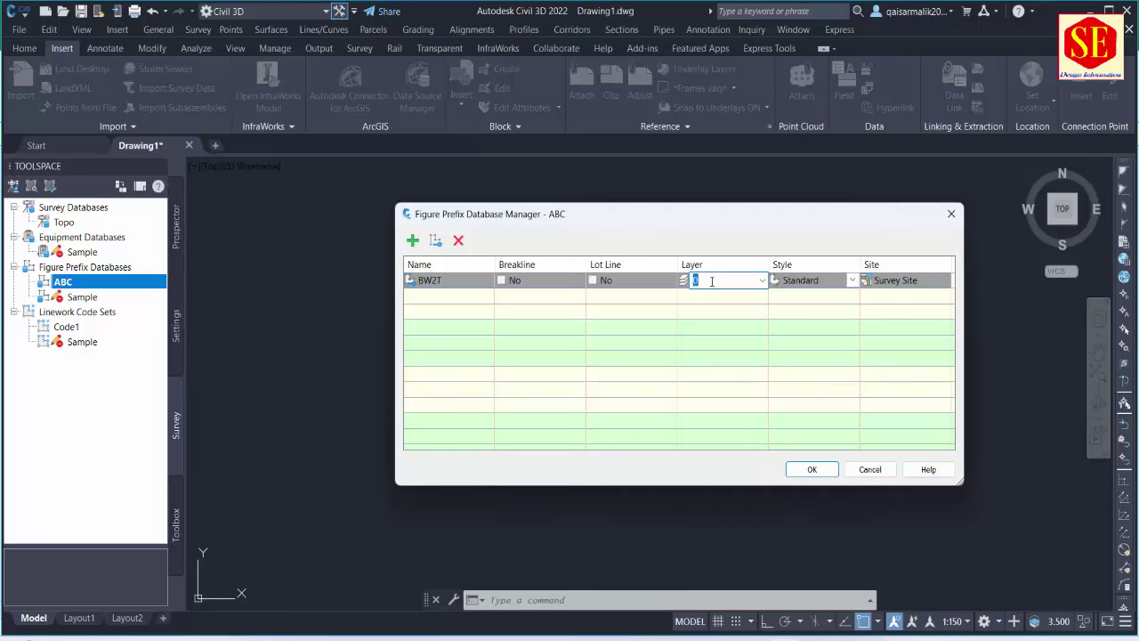
pyautogui.write('BW2T')
pyautogui.click(684, 329)
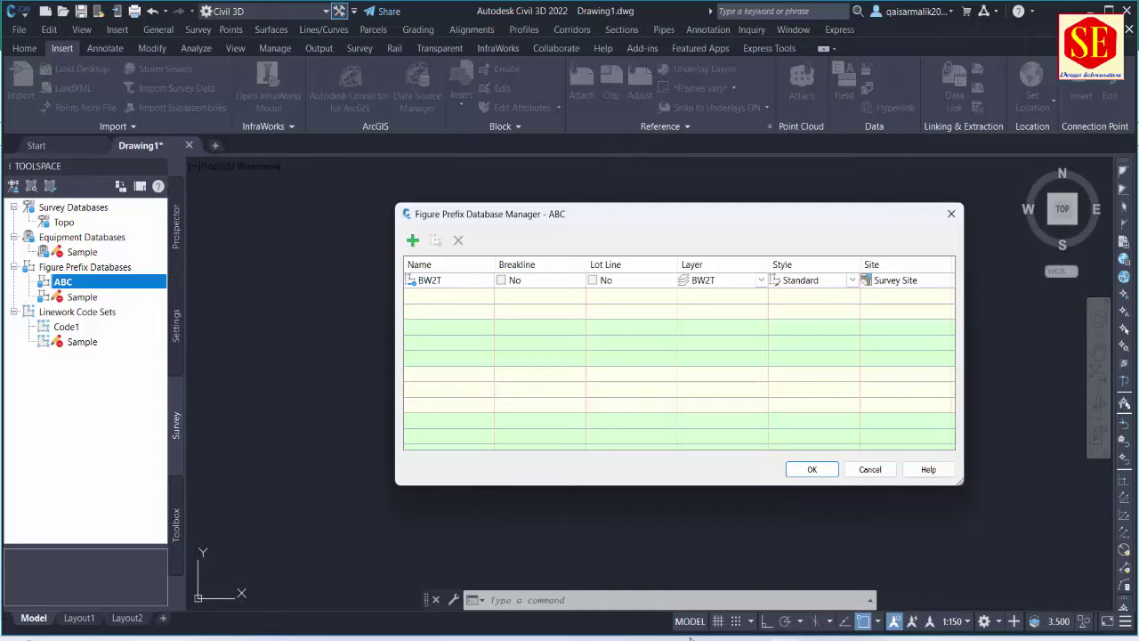
# Step: Scroll down past the EPole and FC codes to the FHOUSE rows 397–398
pyautogui.hotkey('alt', 'Tab')
pyautogui.scroll(-5, 365, 476)
pyautogui.scroll(-8, 367, 468)
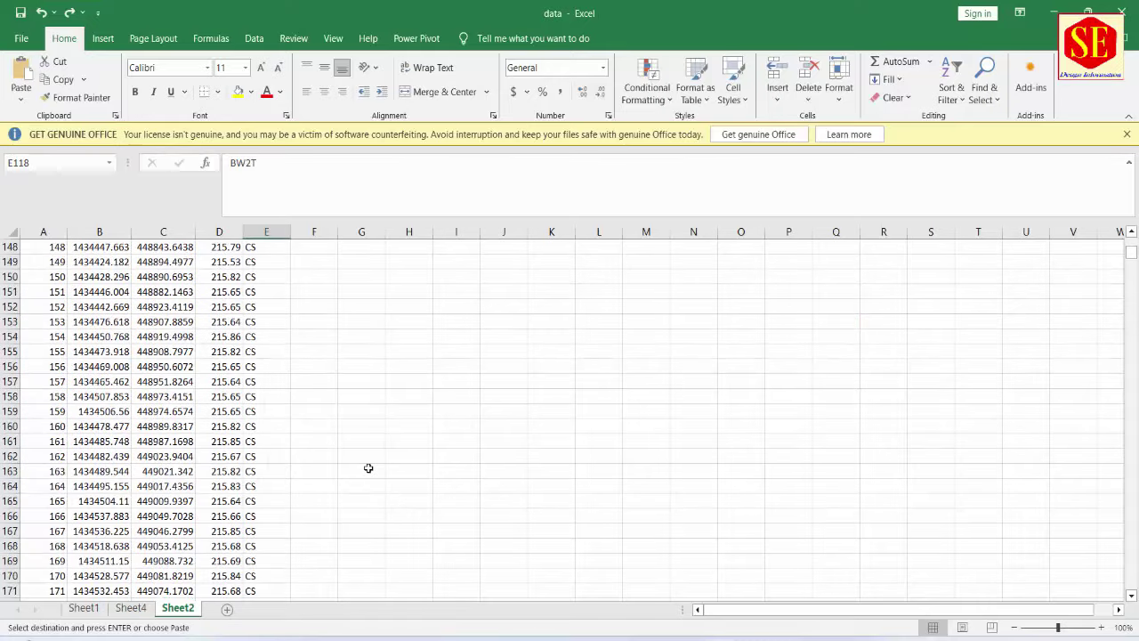
pyautogui.scroll(-17, 369, 468)
pyautogui.scroll(-8, 369, 468)
pyautogui.scroll(-7, 368, 468)
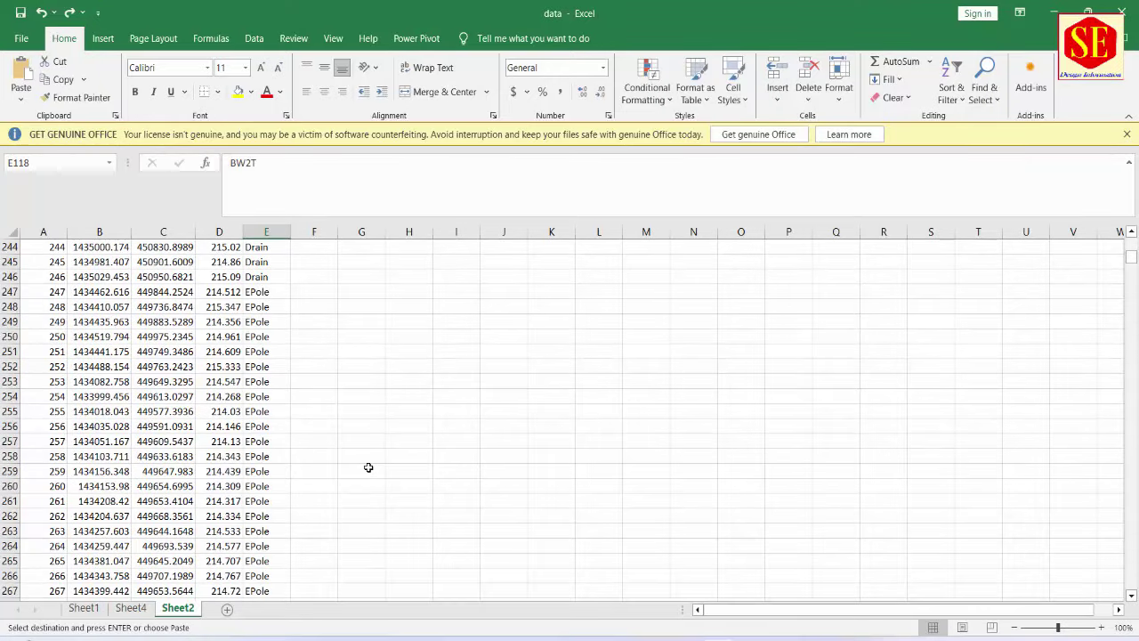
pyautogui.scroll(-2, 378, 406)
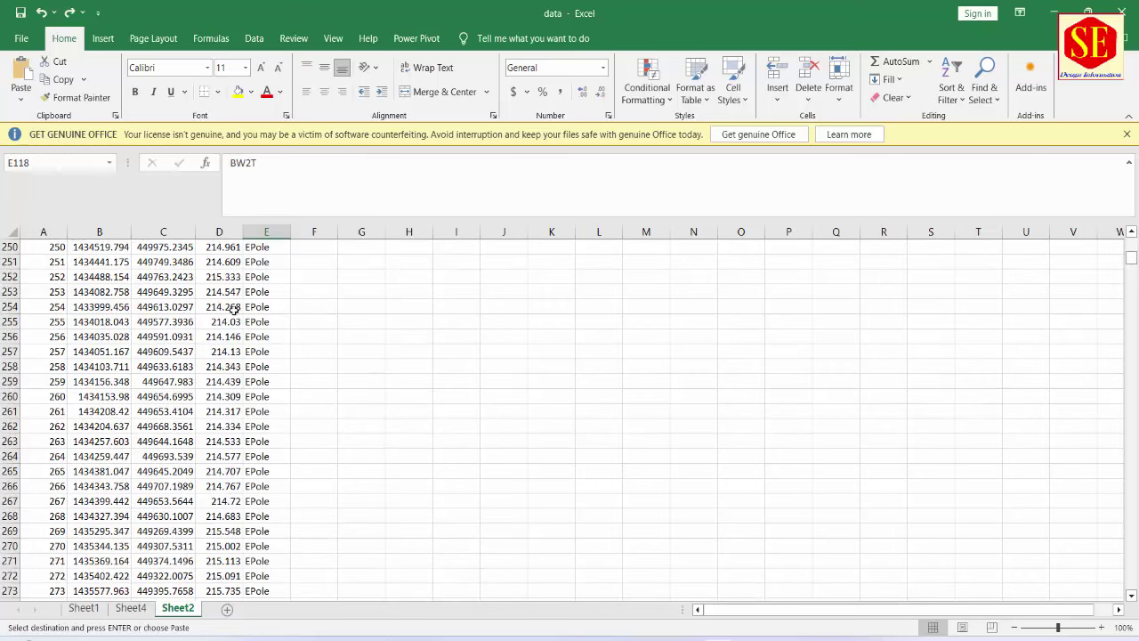
pyautogui.click(258, 352)
pyautogui.scroll(-3, 258, 381)
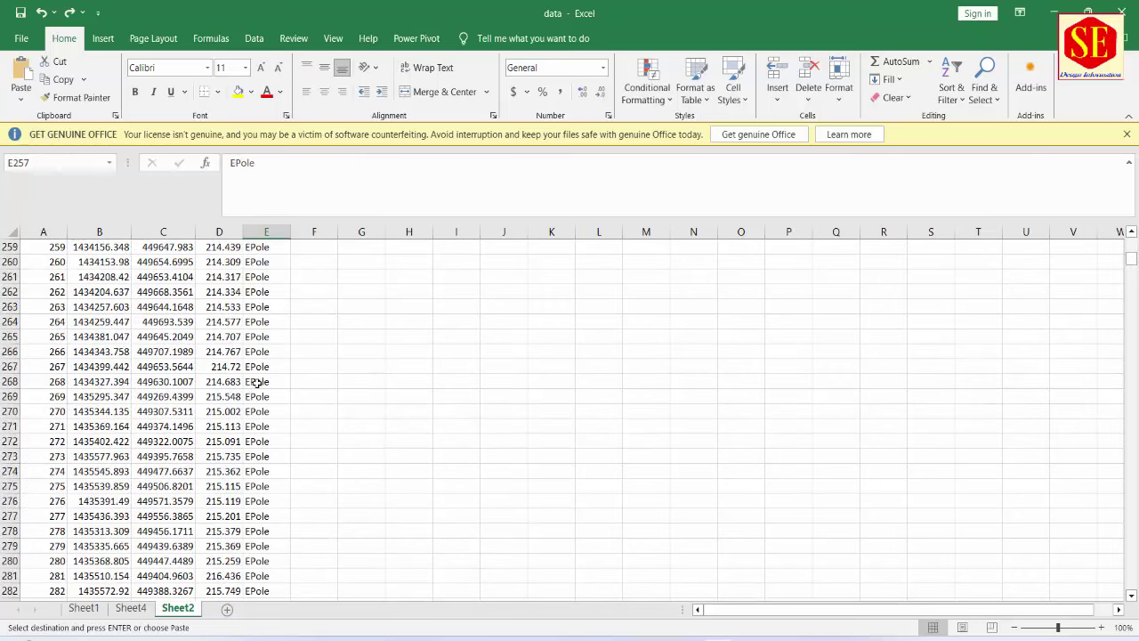
pyautogui.scroll(-4, 258, 381)
pyautogui.scroll(-6, 258, 381)
pyautogui.scroll(-6, 257, 381)
pyautogui.scroll(-11, 257, 381)
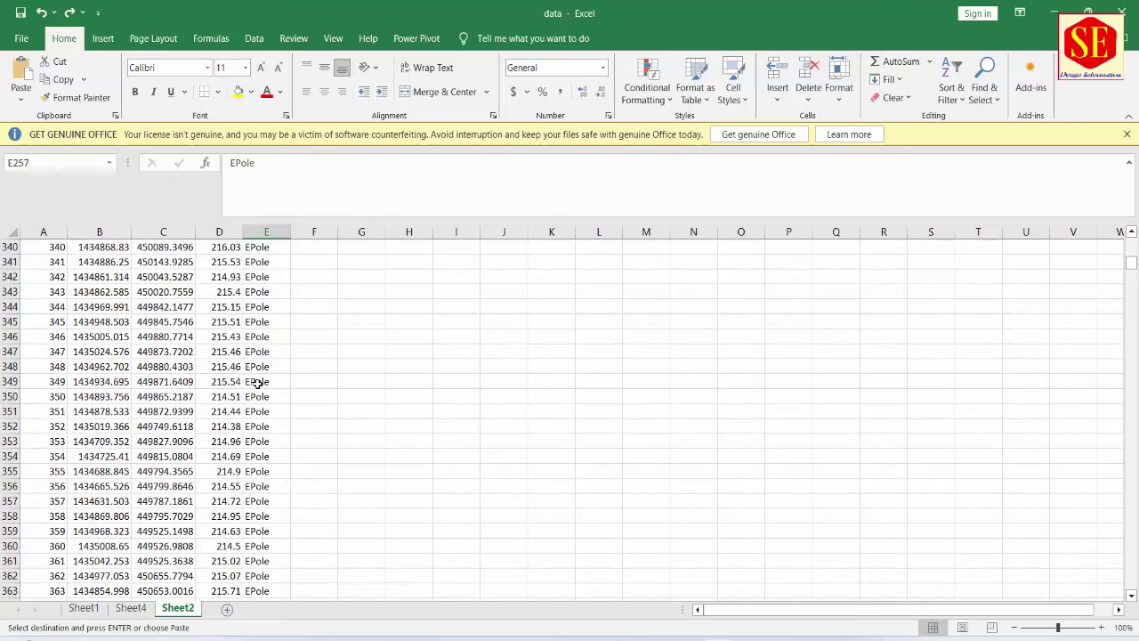
pyautogui.scroll(-7, 257, 380)
pyautogui.scroll(-6, 257, 380)
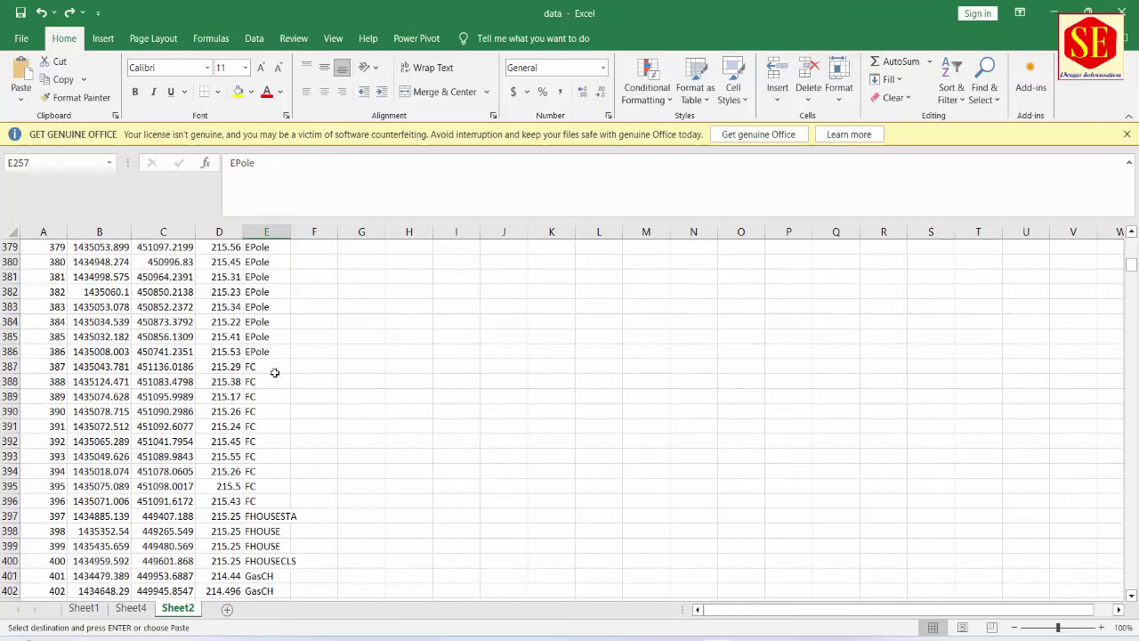
pyautogui.click(275, 372)
pyautogui.scroll(-3, 288, 404)
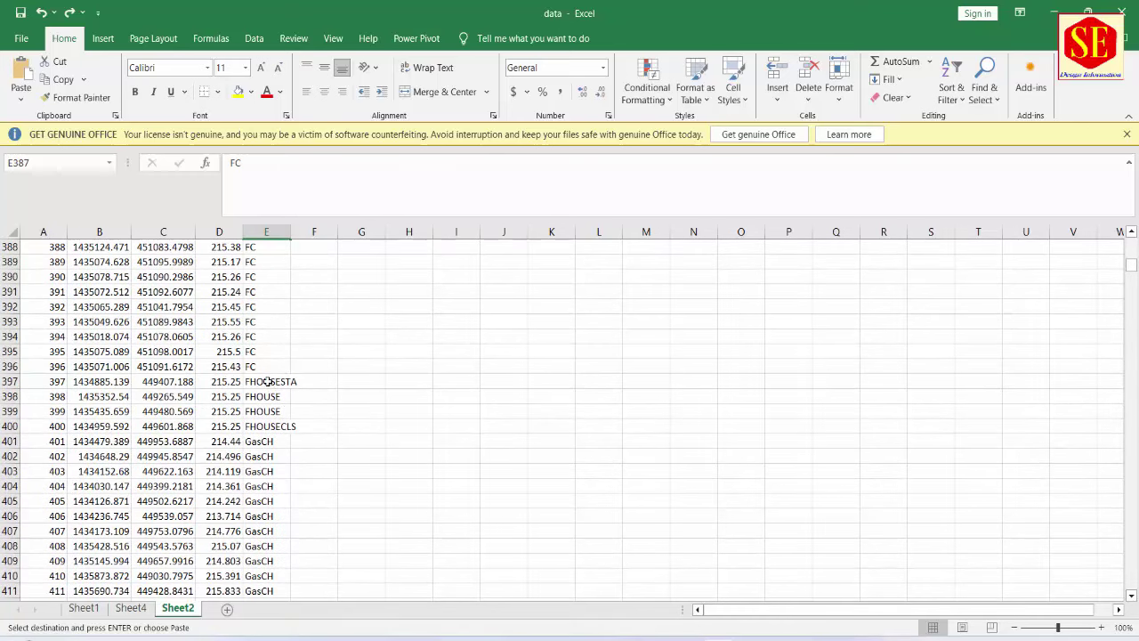
pyautogui.click(269, 381)
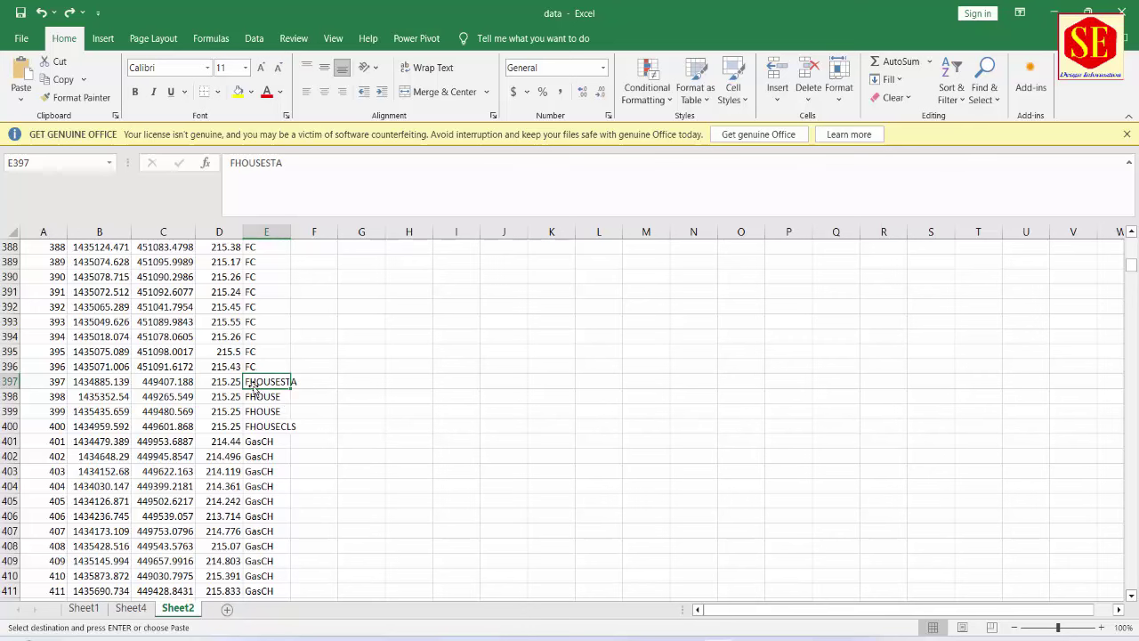
pyautogui.click(259, 397)
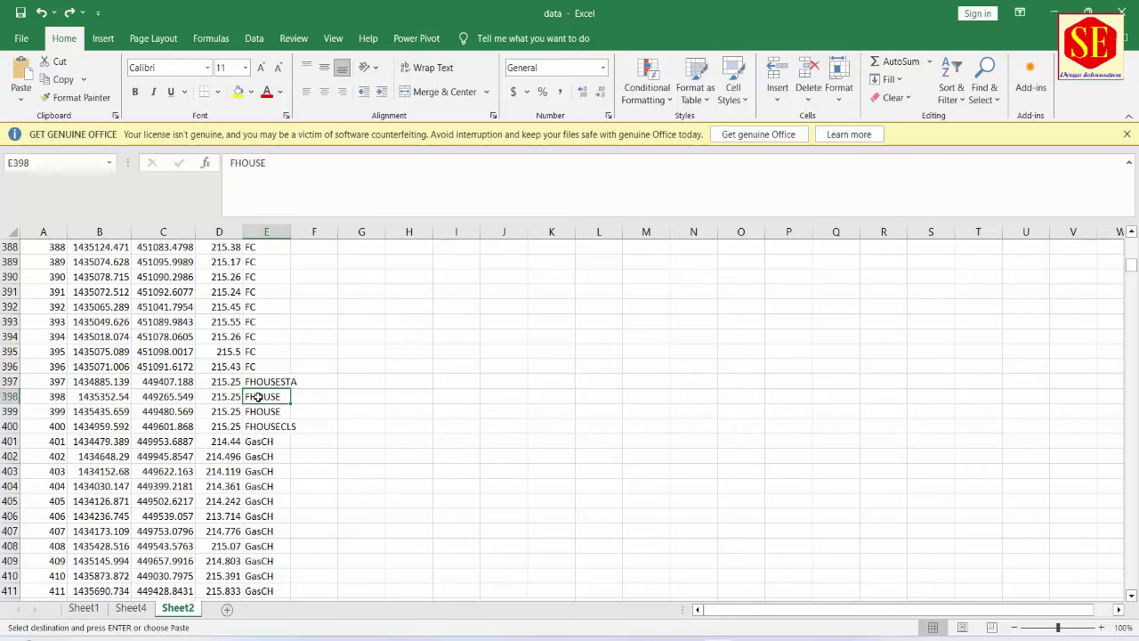
pyautogui.rightClick(258, 397)
pyautogui.click(287, 267)
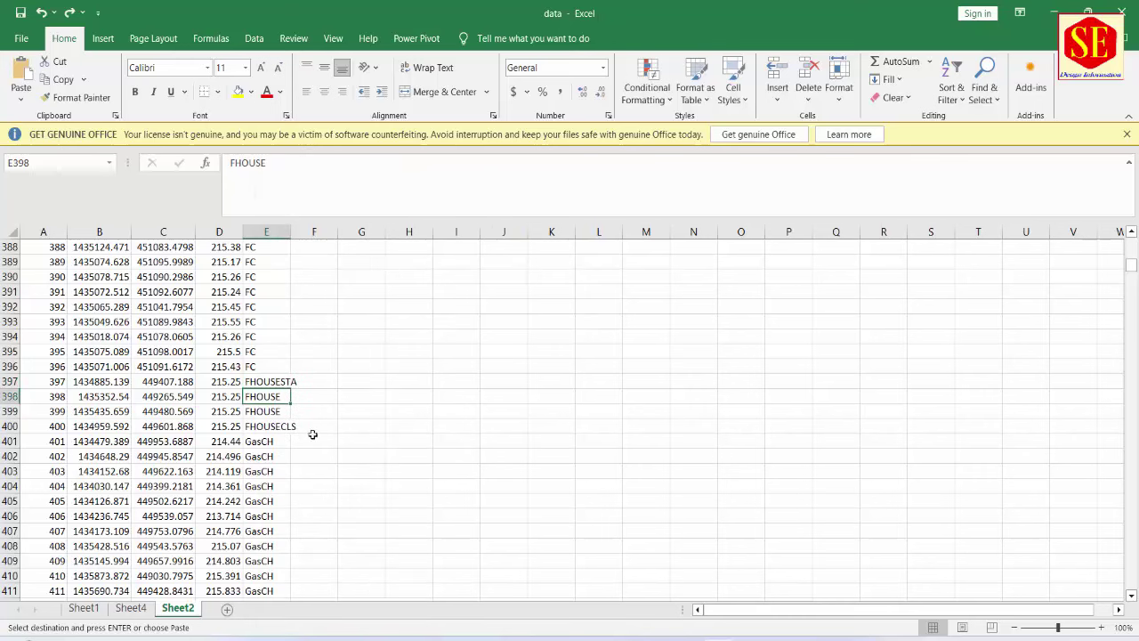
# Step: Change cell E397 to FHOUSEBOP, copy the FHOUSE code from E398, and add a new prefix entry
pyautogui.doubleClick(297, 382)
pyautogui.press('BackSpace')
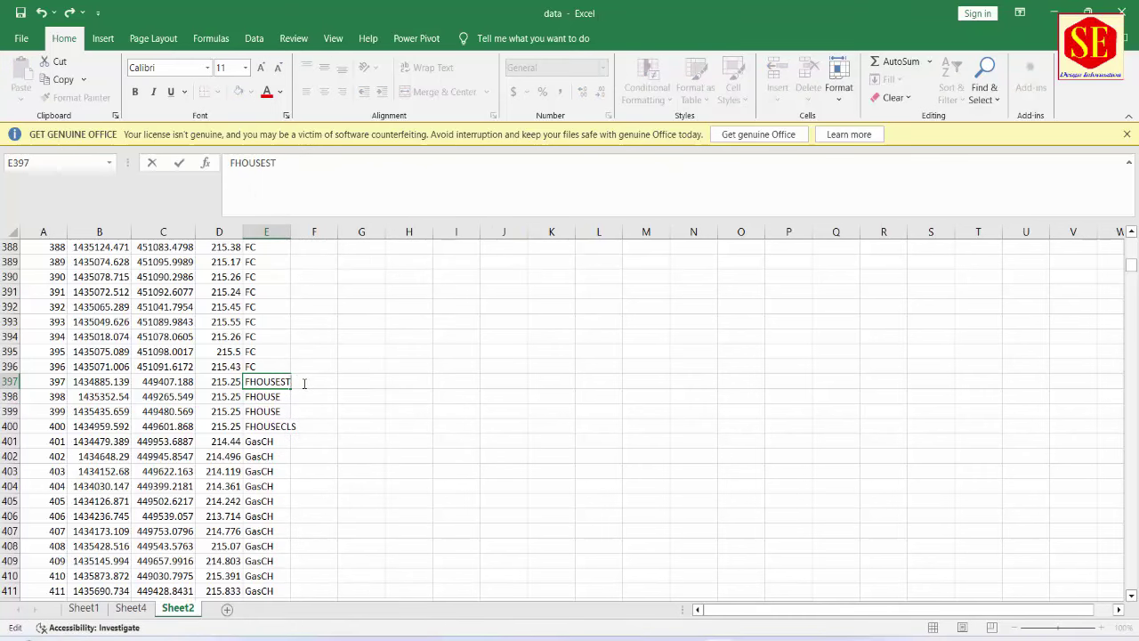
pyautogui.write('BOP')
pyautogui.click(255, 396)
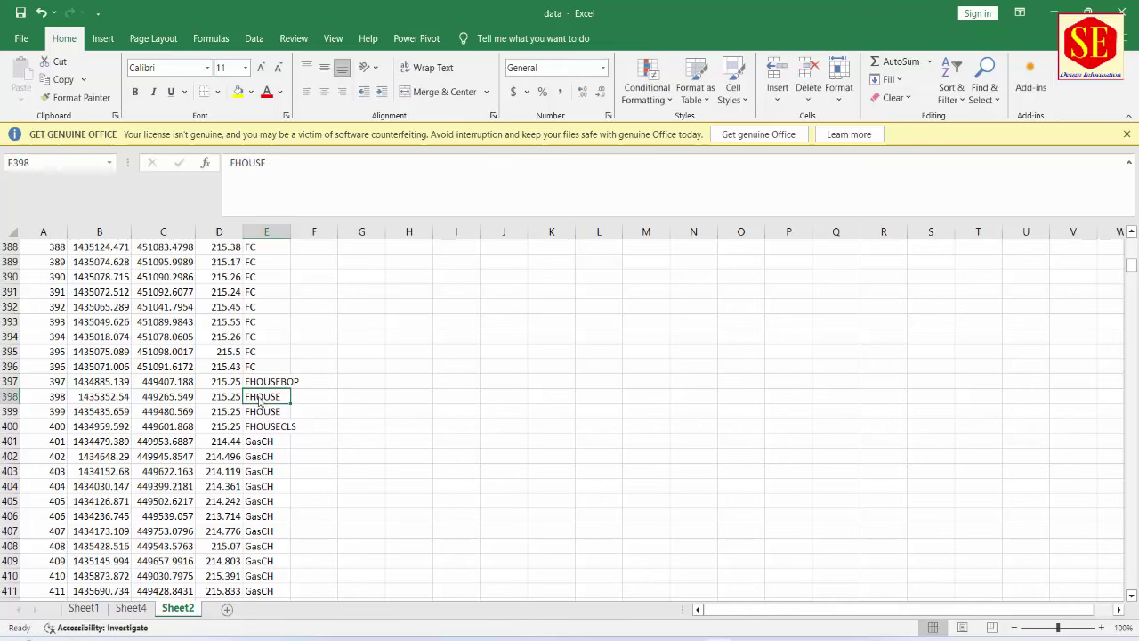
pyautogui.rightClick(255, 396)
pyautogui.click(289, 264)
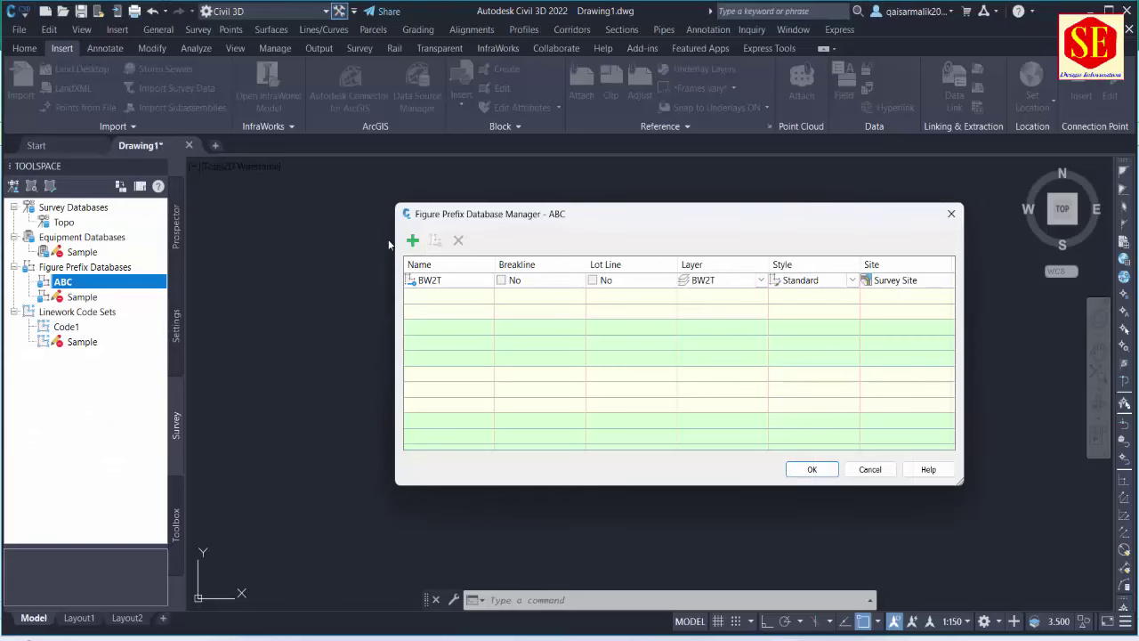
pyautogui.click(412, 241)
# Step: Paste FHOUSE as both the new figure prefix's name and its layer
pyautogui.doubleClick(436, 295)
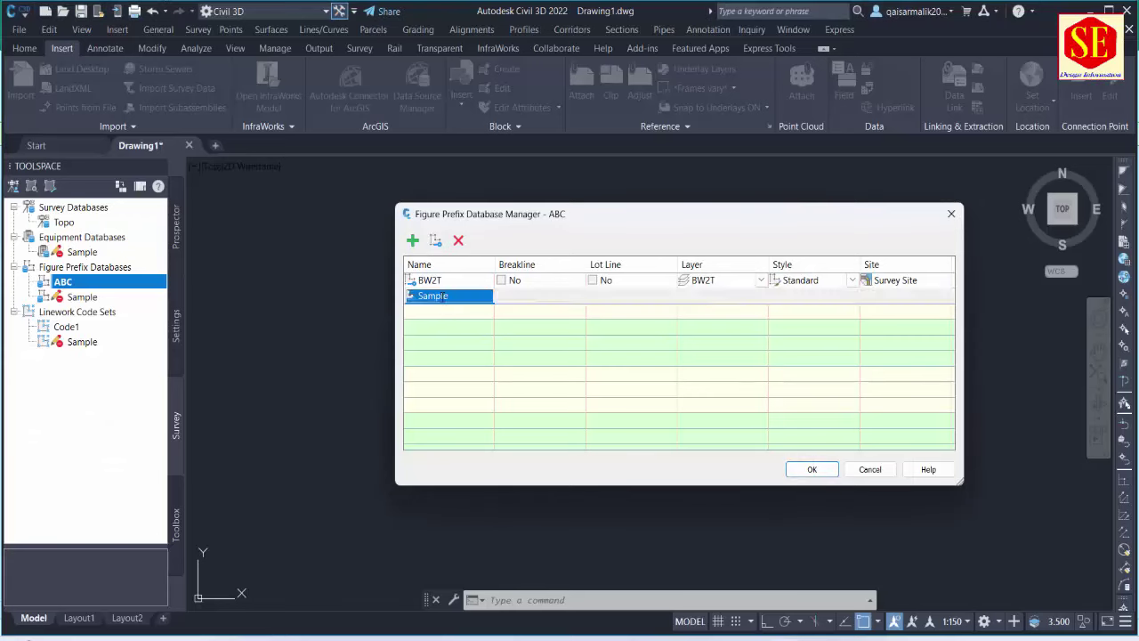
pyautogui.rightClick(442, 296)
pyautogui.click(485, 363)
pyautogui.doubleClick(712, 295)
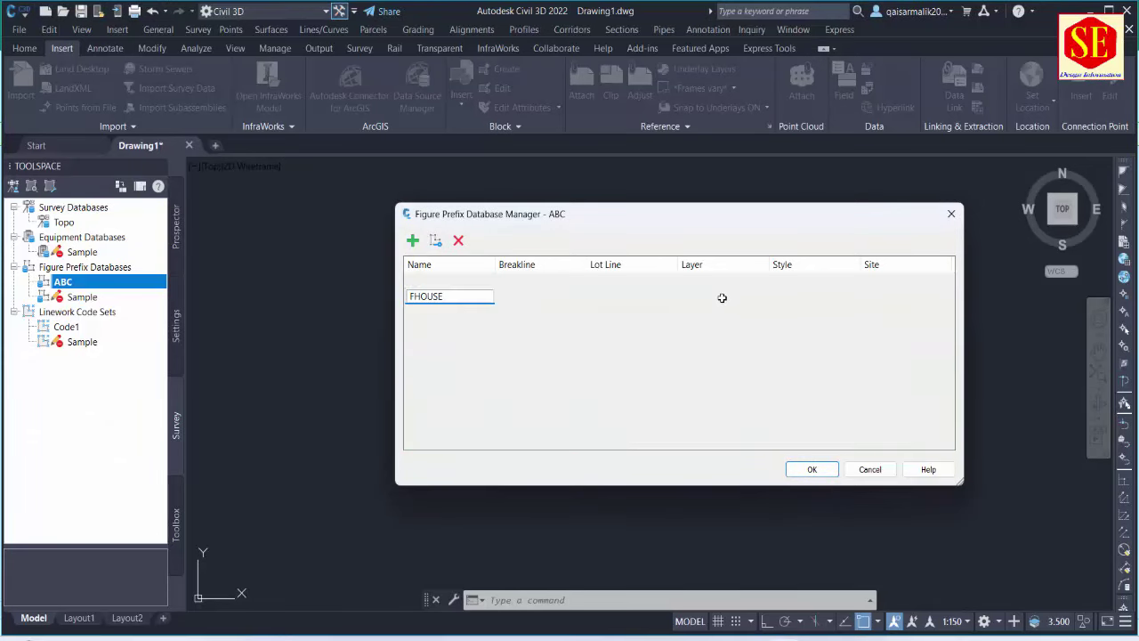
pyautogui.rightClick(720, 297)
pyautogui.click(757, 364)
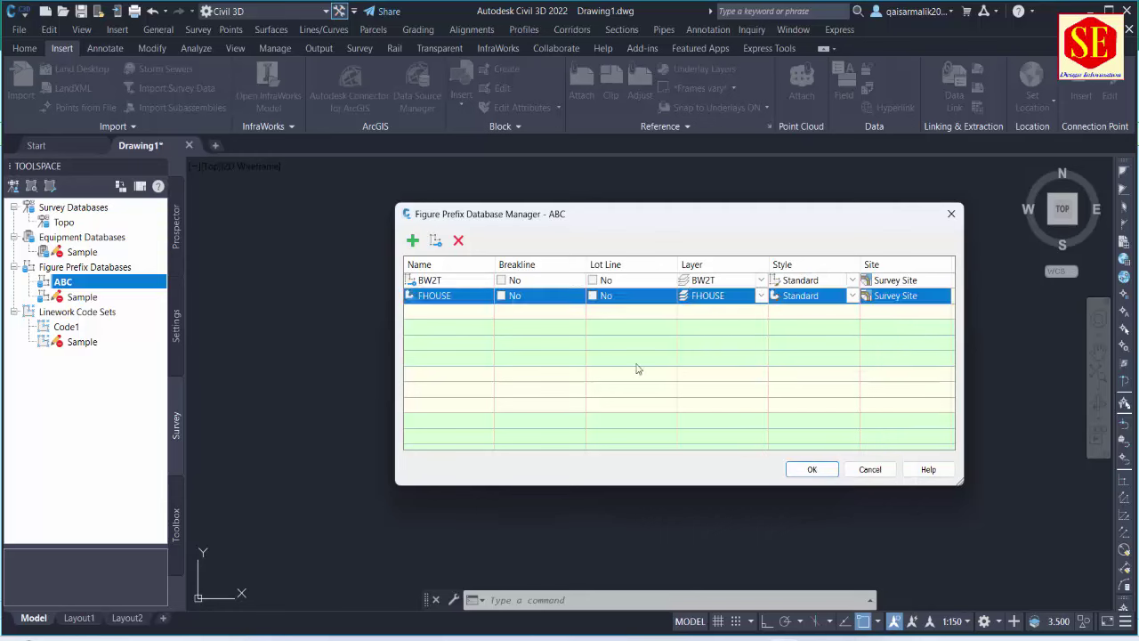
pyautogui.click(635, 368)
pyautogui.click(476, 601)
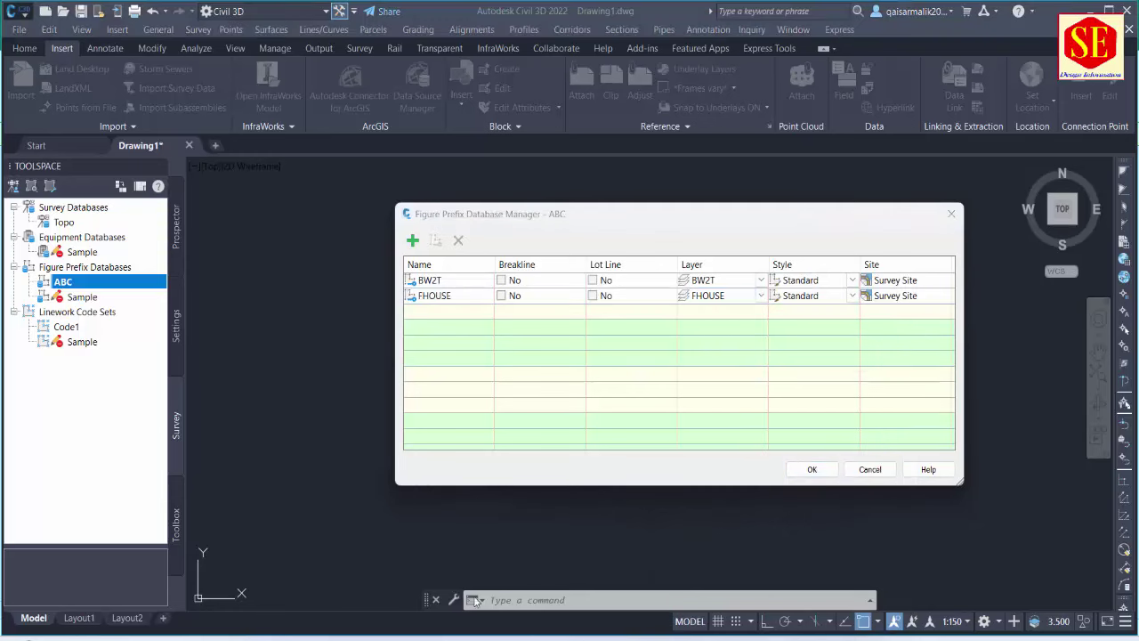
# Step: Find the first R1CL point code in cell E5795 and copy it
pyautogui.scroll(-3, 333, 435)
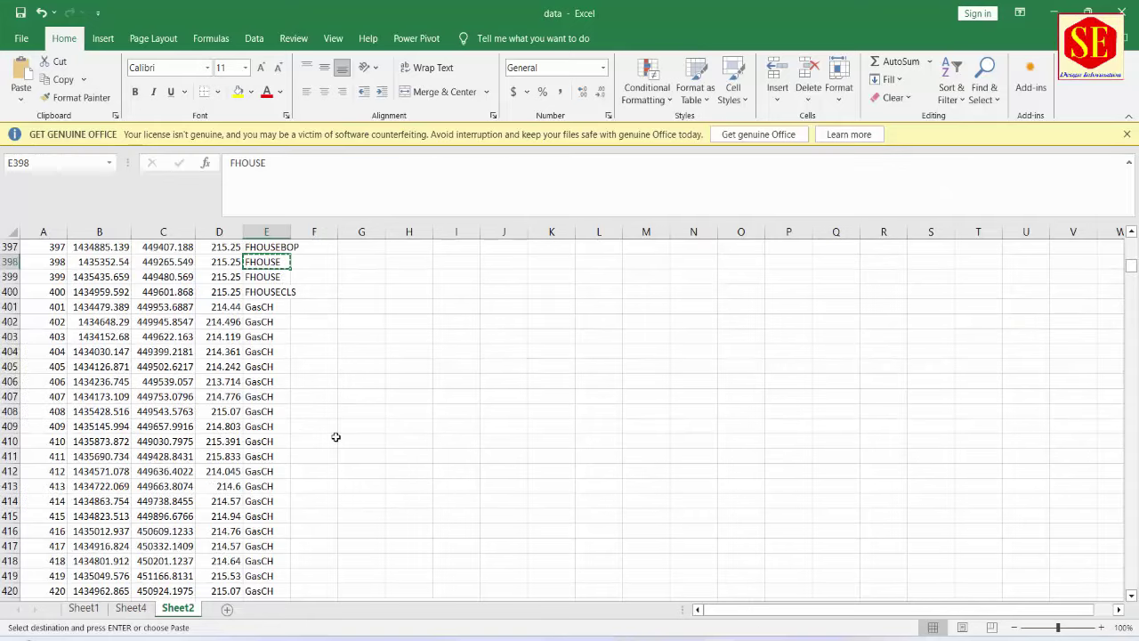
pyautogui.scroll(-6, 335, 436)
pyautogui.scroll(-5, 335, 436)
pyautogui.scroll(-3, 294, 441)
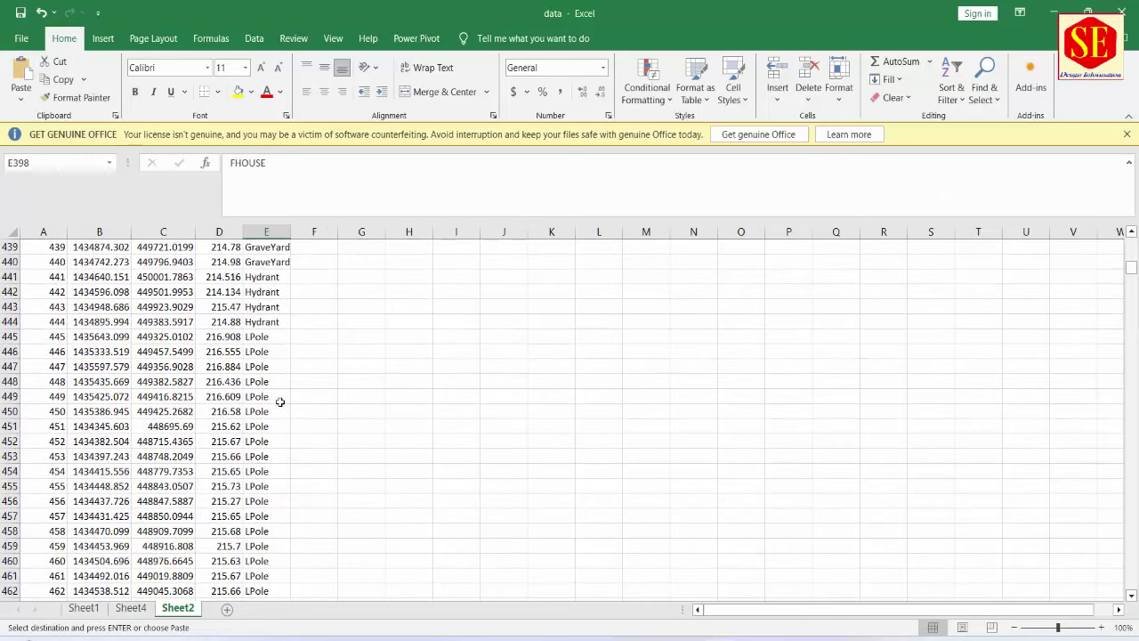
pyautogui.scroll(-4, 256, 354)
pyautogui.scroll(-9, 265, 356)
pyautogui.scroll(-12, 267, 365)
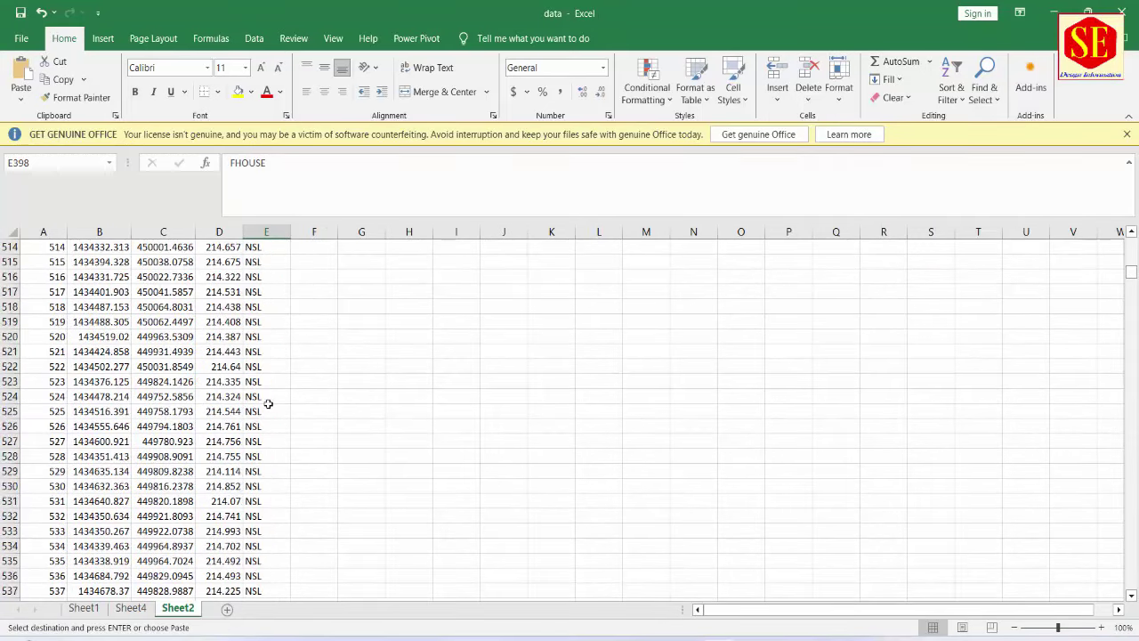
pyautogui.scroll(-10, 268, 404)
pyautogui.scroll(-9, 1045, 469)
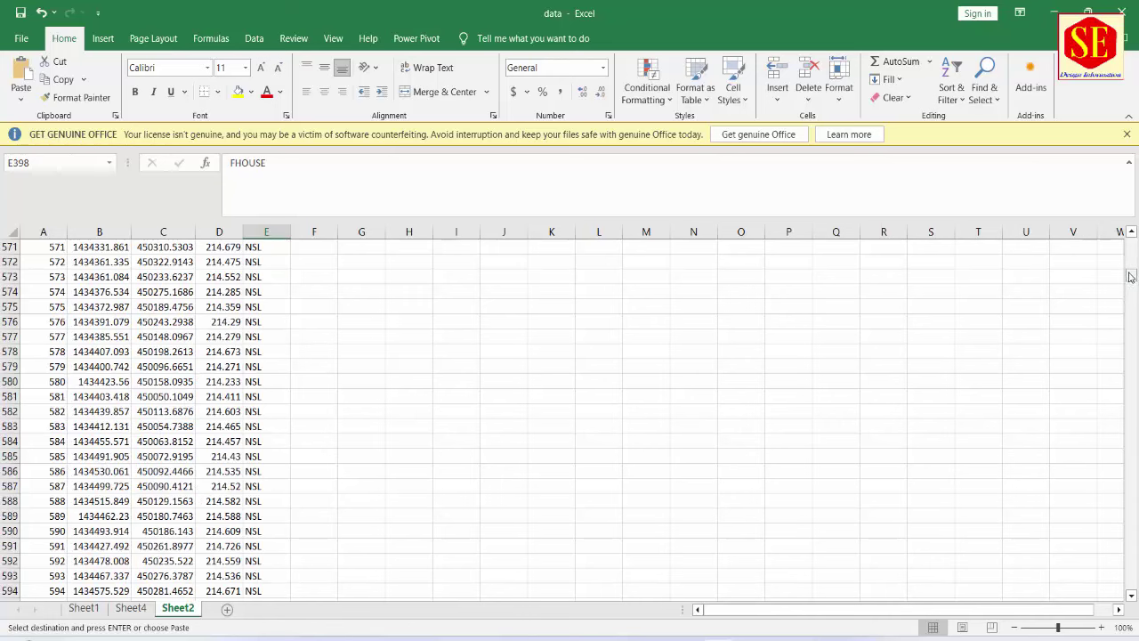
pyautogui.moveTo(1131, 283); pyautogui.dragTo(1135, 570)
pyautogui.scroll(4, 348, 368)
pyautogui.scroll(6, 348, 368)
pyautogui.scroll(6, 348, 368)
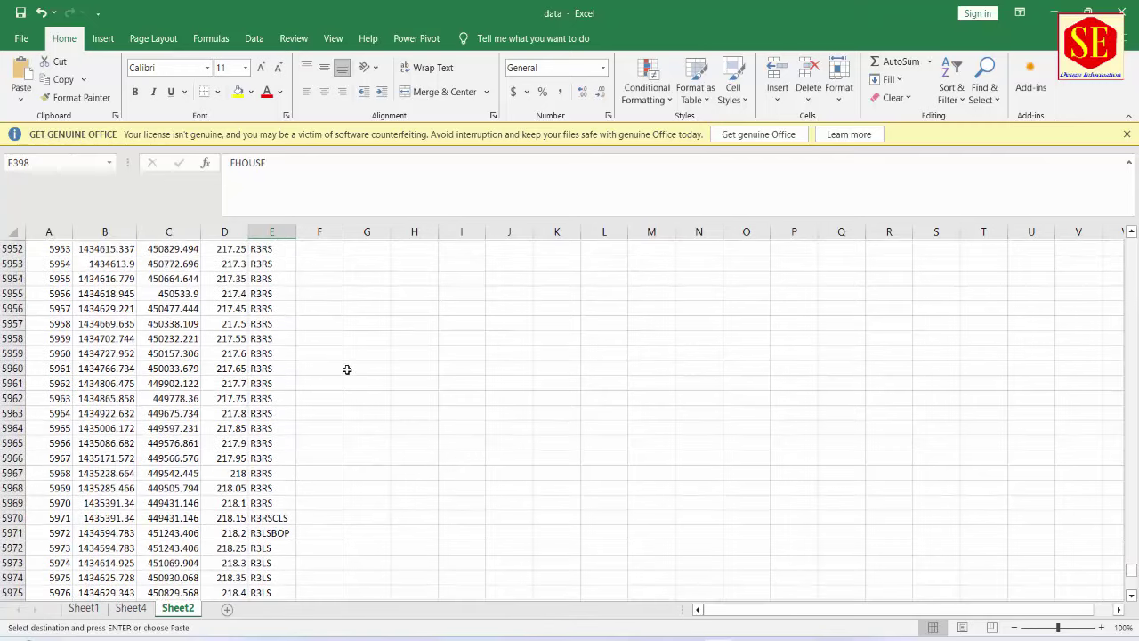
pyautogui.scroll(9, 347, 370)
pyautogui.scroll(7, 347, 369)
pyautogui.scroll(9, 347, 370)
pyautogui.scroll(8, 347, 370)
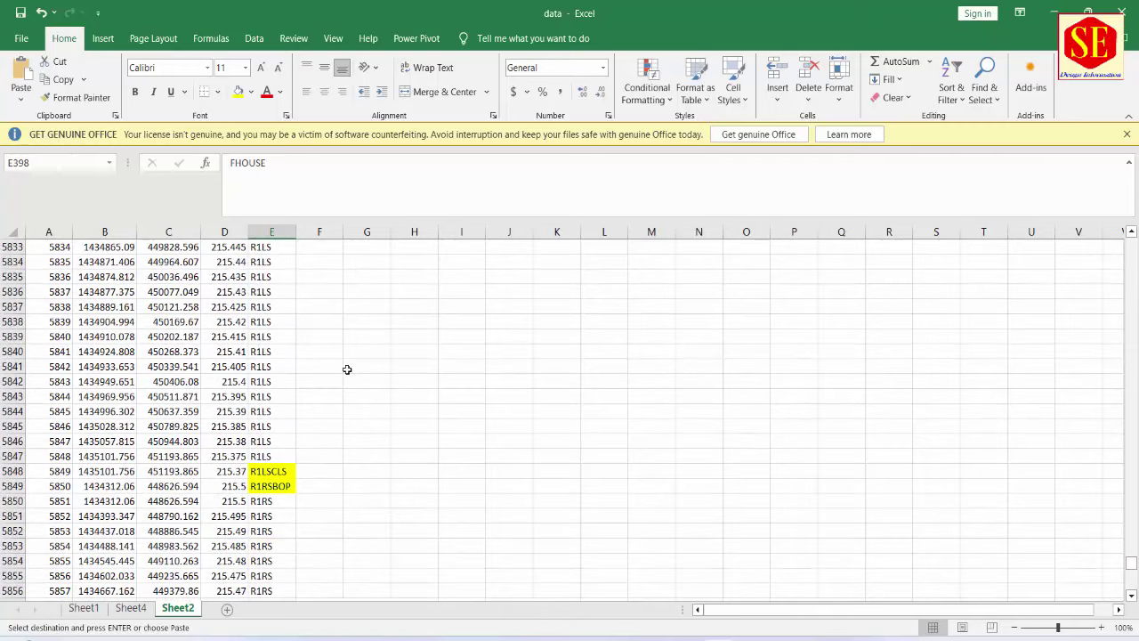
pyautogui.scroll(16, 347, 369)
pyautogui.scroll(7, 347, 369)
pyautogui.scroll(8, 347, 369)
pyautogui.scroll(2, 348, 370)
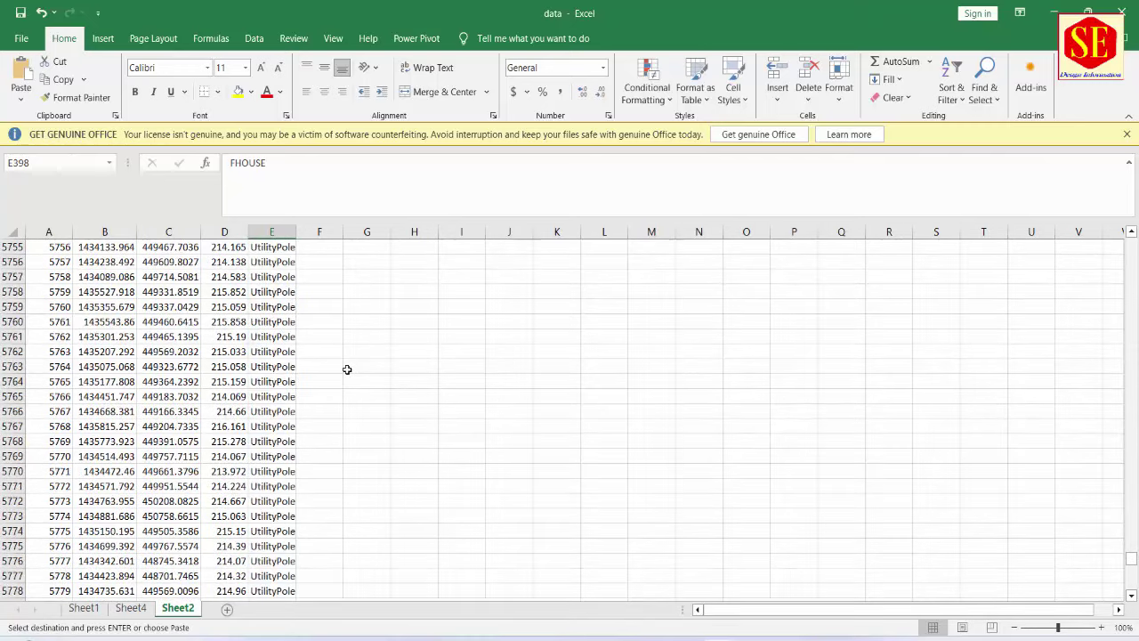
pyautogui.scroll(-9, 347, 370)
pyautogui.scroll(-1, 294, 341)
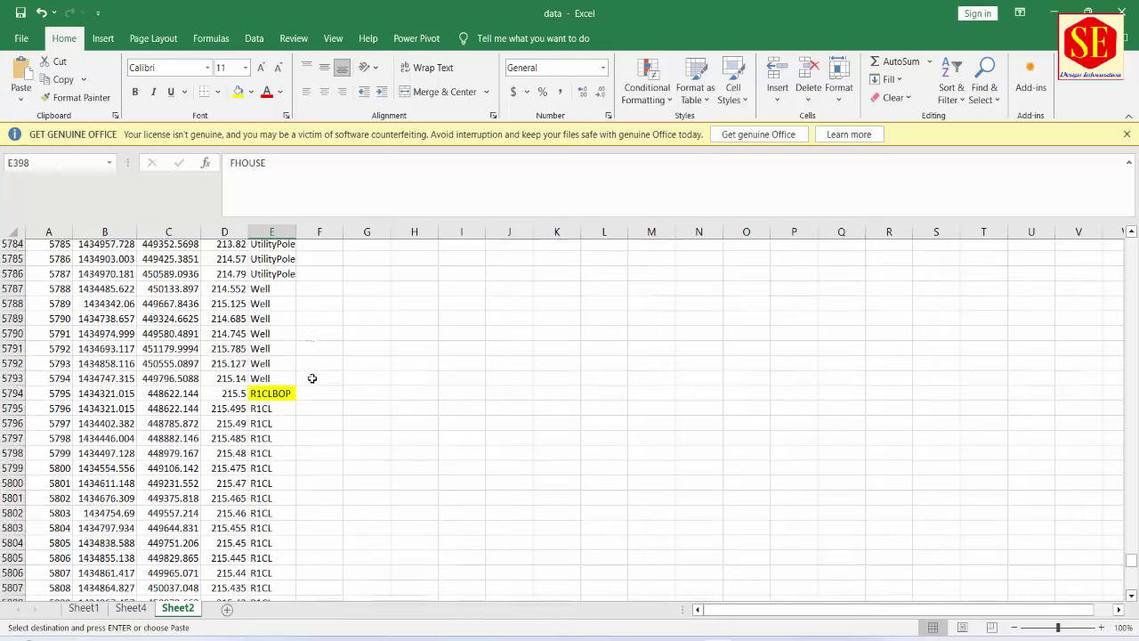
pyautogui.scroll(-1, 341, 338)
pyautogui.scroll(8, 356, 345)
pyautogui.scroll(8, 356, 345)
pyautogui.scroll(4, 356, 344)
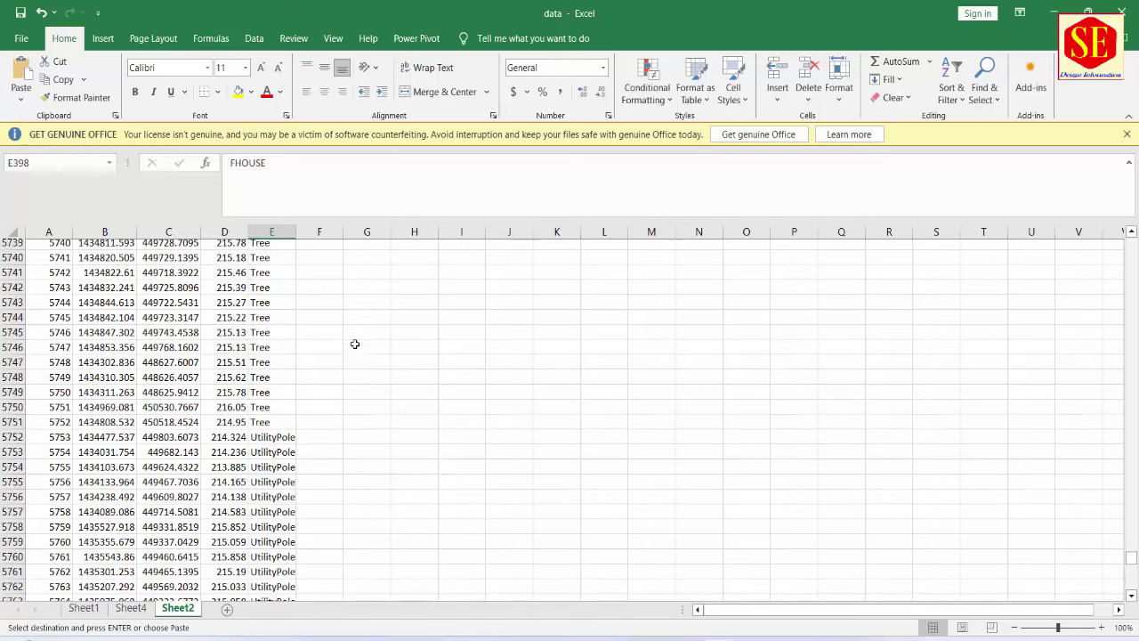
pyautogui.scroll(4, 356, 344)
pyautogui.scroll(14, 329, 337)
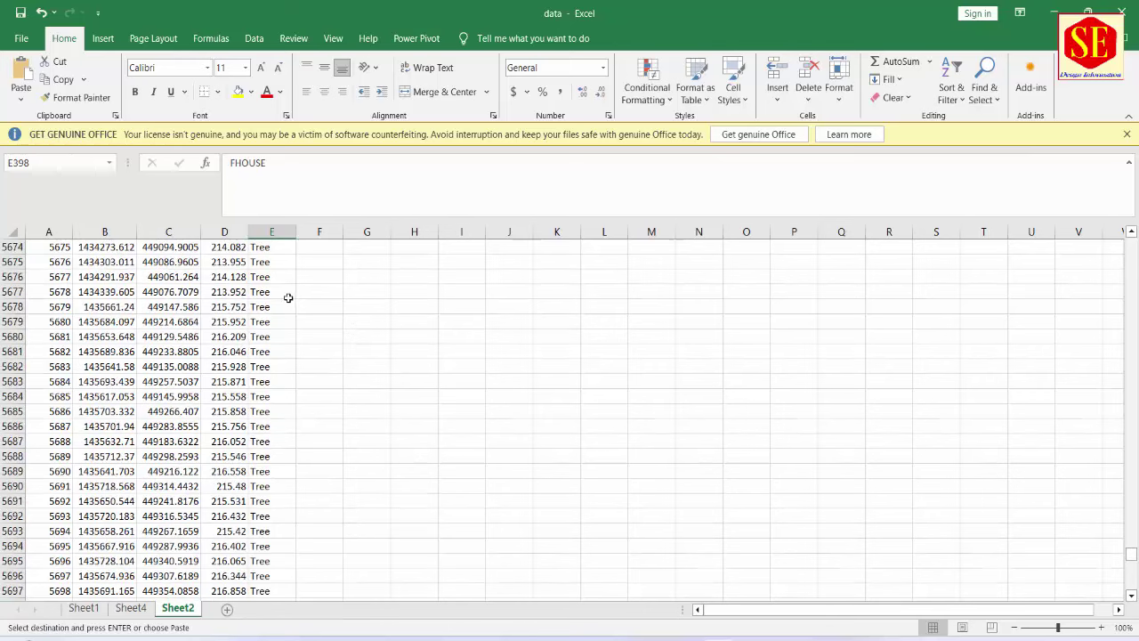
pyautogui.scroll(-8, 288, 307)
pyautogui.scroll(-6, 290, 320)
pyautogui.scroll(-13, 291, 338)
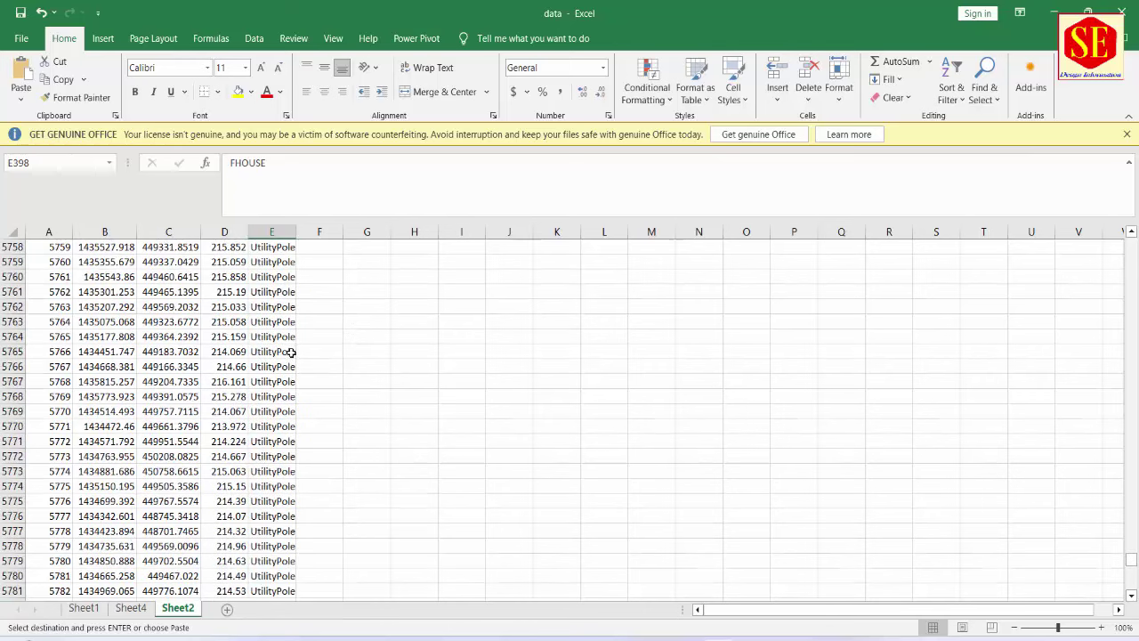
pyautogui.scroll(-7, 290, 360)
pyautogui.scroll(-5, 289, 365)
pyautogui.scroll(3, 282, 361)
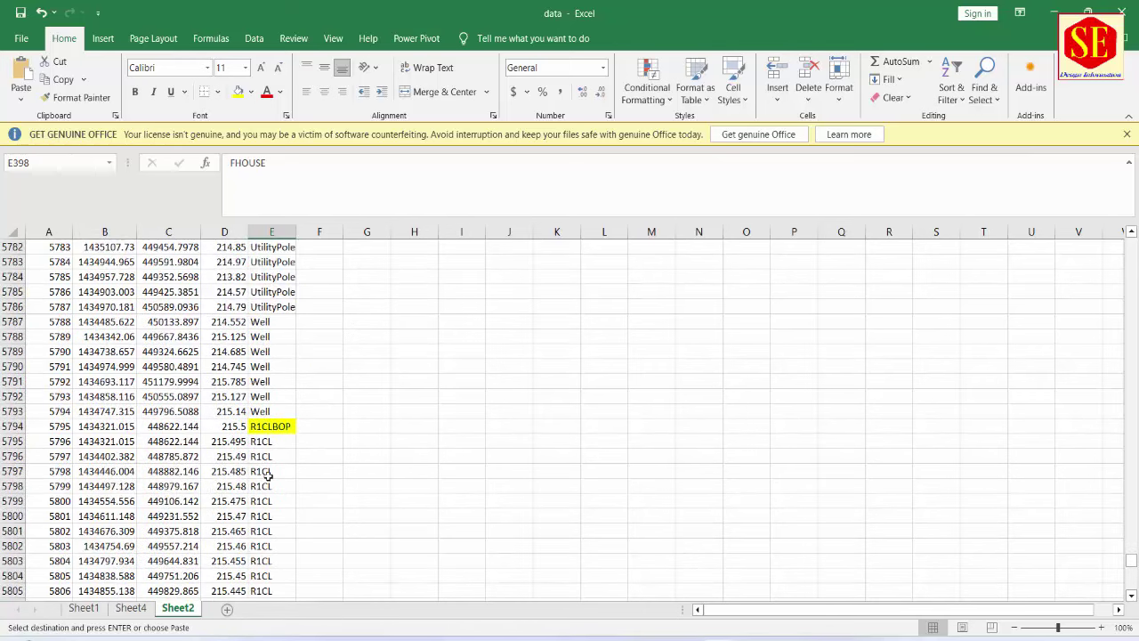
pyautogui.click(266, 438)
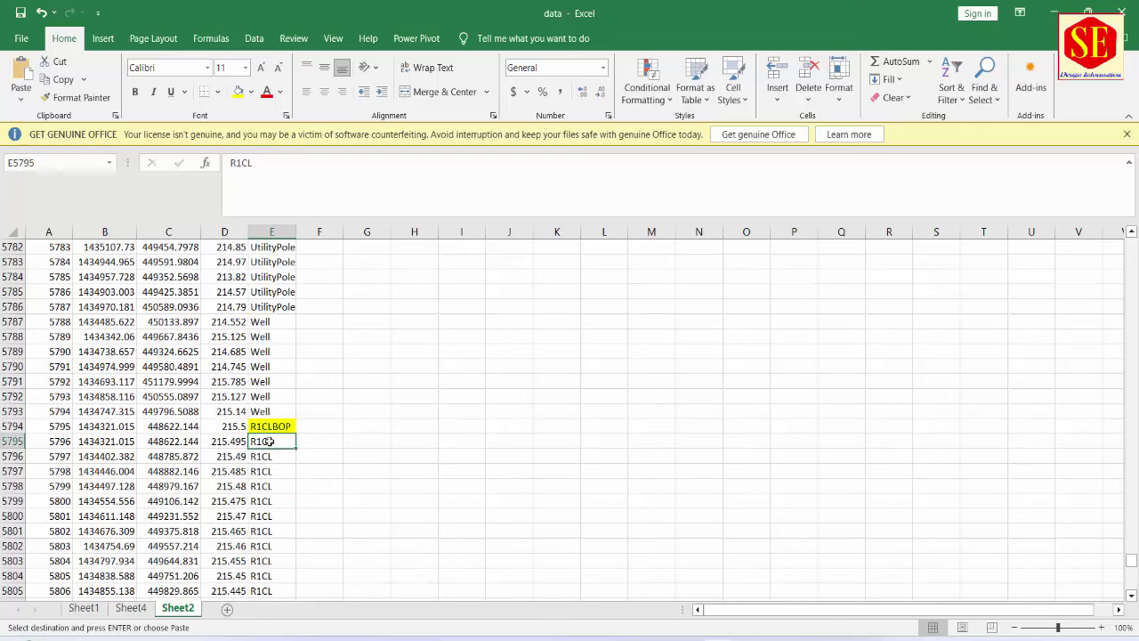
pyautogui.rightClick(269, 441)
pyautogui.click(322, 75)
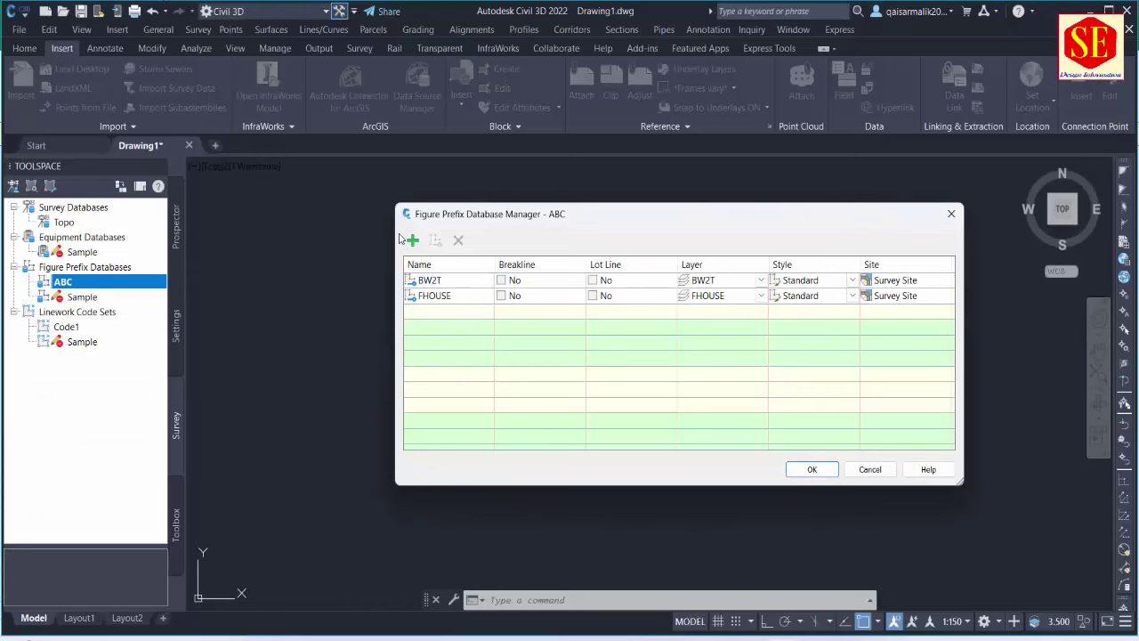
# Step: Add an R1CL figure prefix with its layer set to R1CL
pyautogui.click(412, 240)
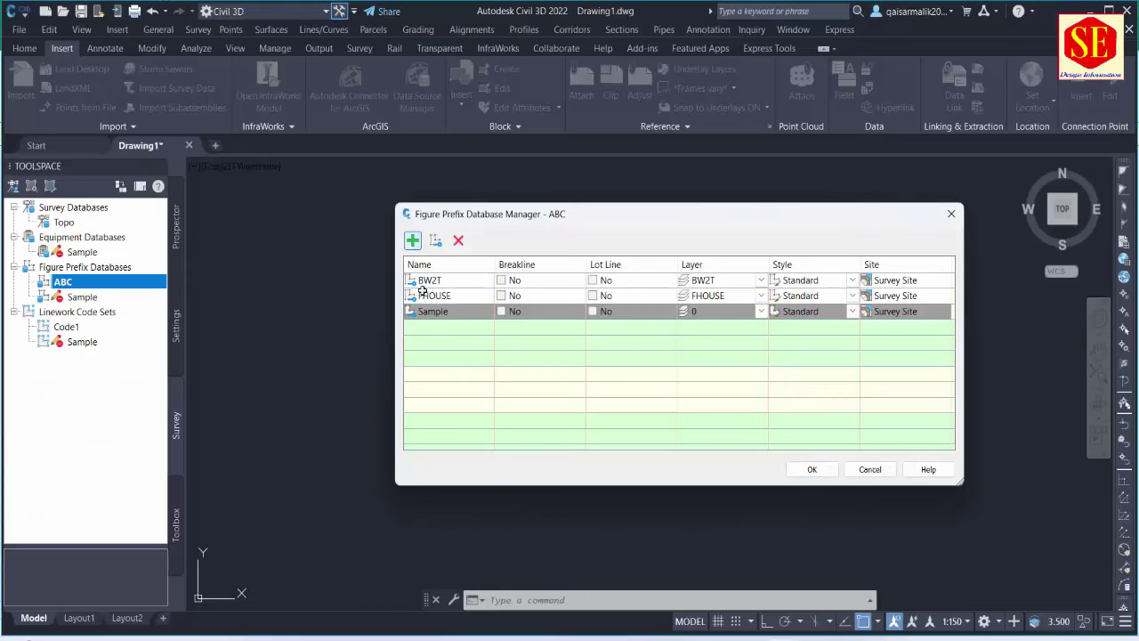
pyautogui.click(442, 313)
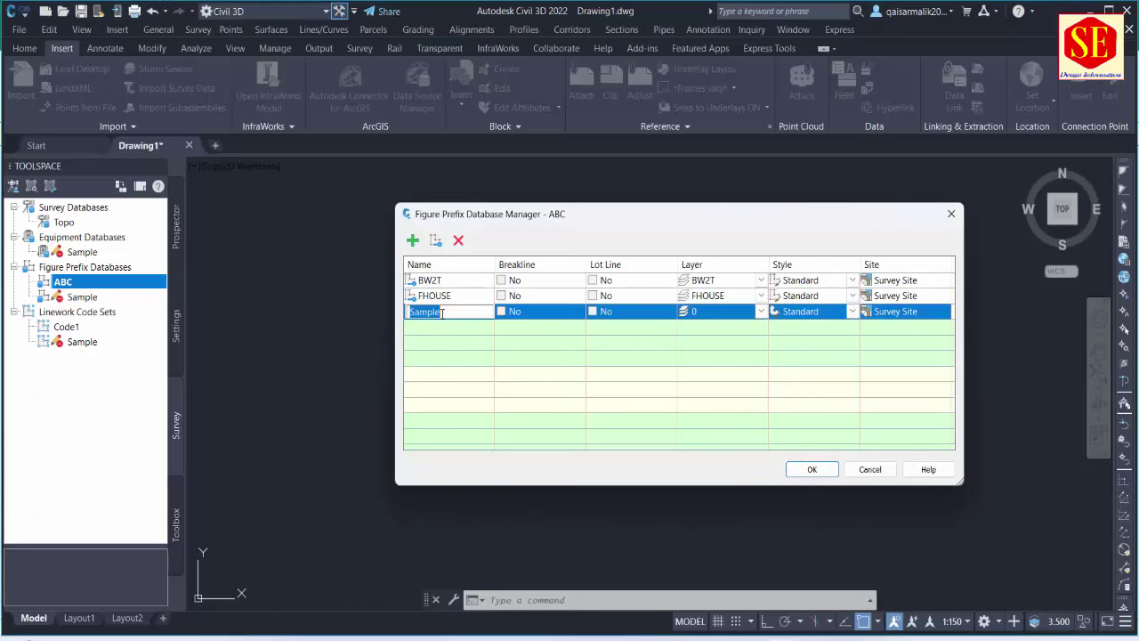
pyautogui.hotkey('ctrl', 'v')
pyautogui.click(722, 311)
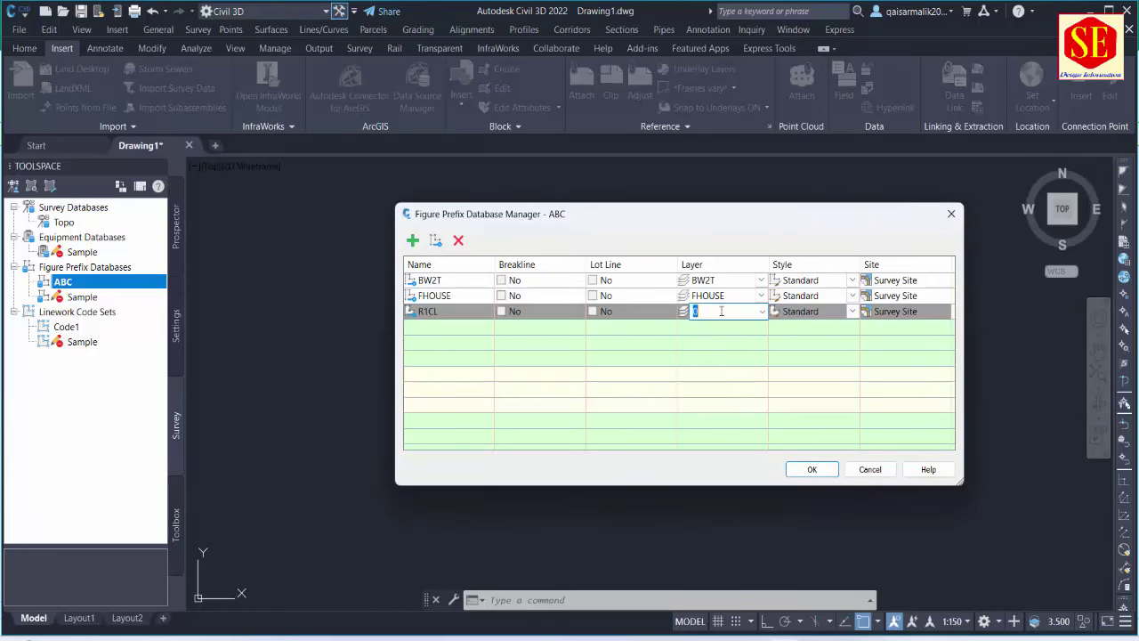
pyautogui.hotkey('ctrl', 'v')
pyautogui.click(683, 376)
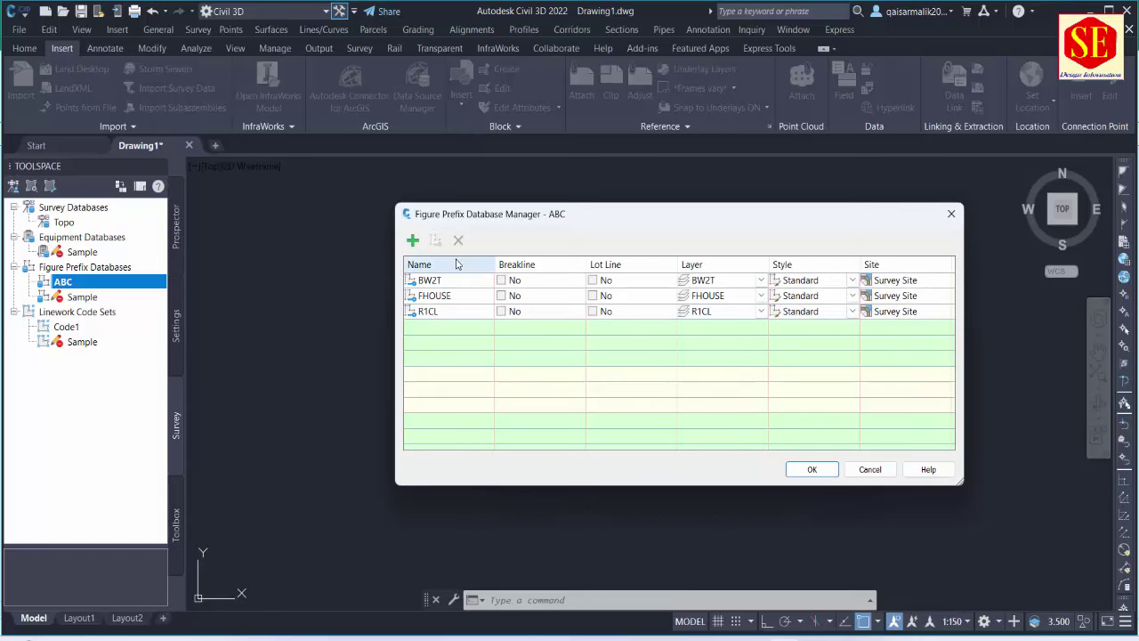
# Step: Copy the R1LS code from cell E5823 and add it as a figure prefix on layer R1LS
pyautogui.click(414, 241)
pyautogui.hotkey('alt', 'Tab')
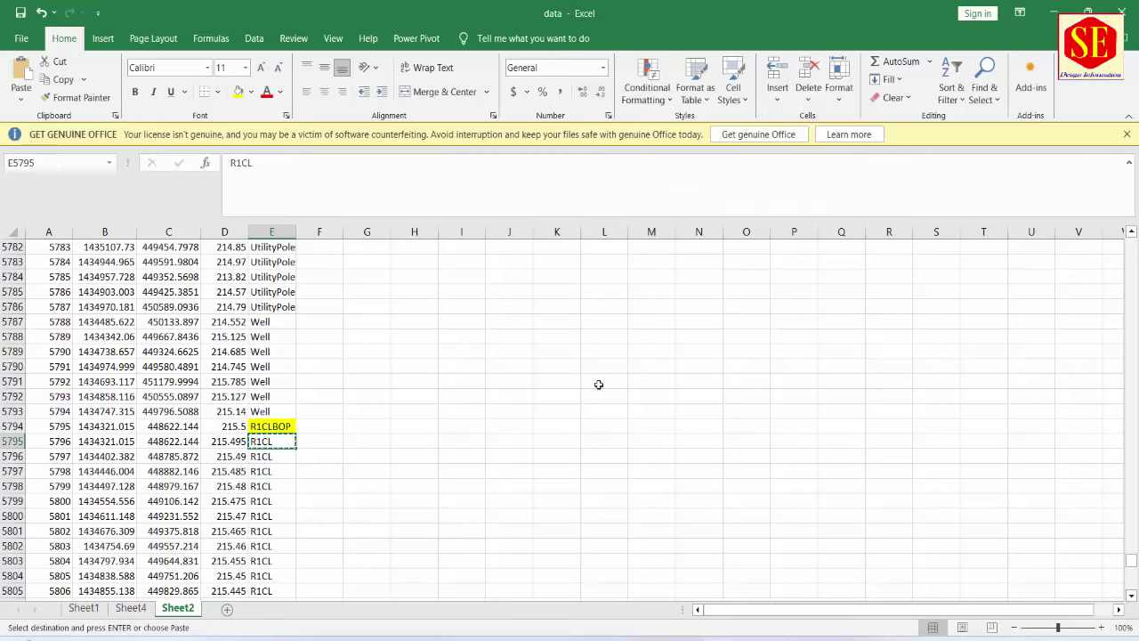
pyautogui.scroll(-6, 353, 461)
pyautogui.scroll(-3, 353, 469)
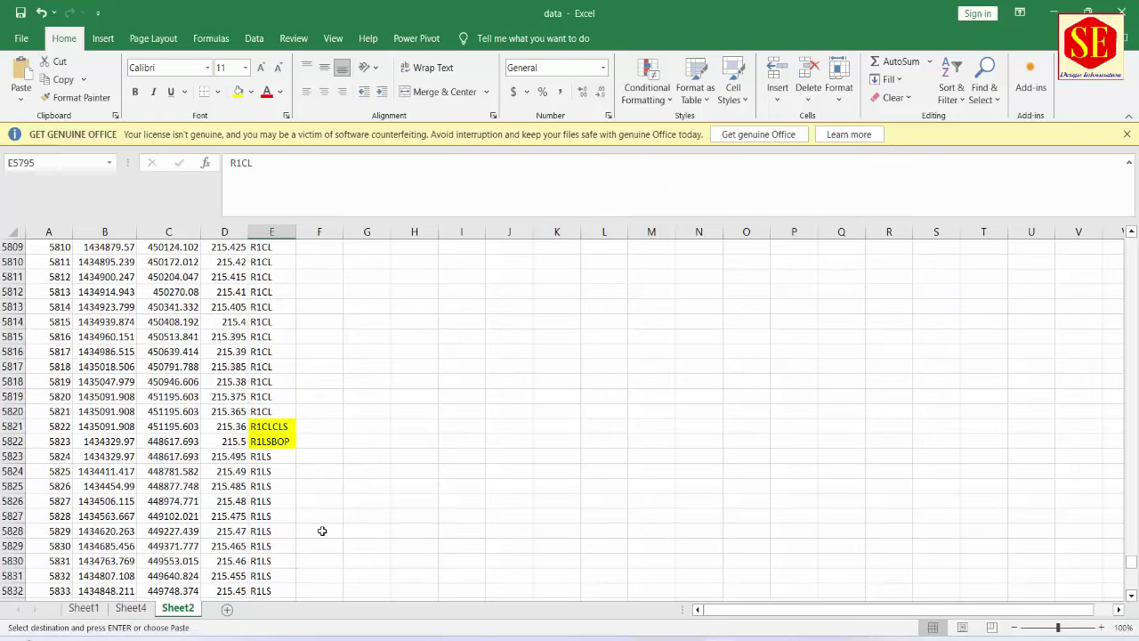
pyautogui.click(269, 457)
pyautogui.rightClick(269, 460)
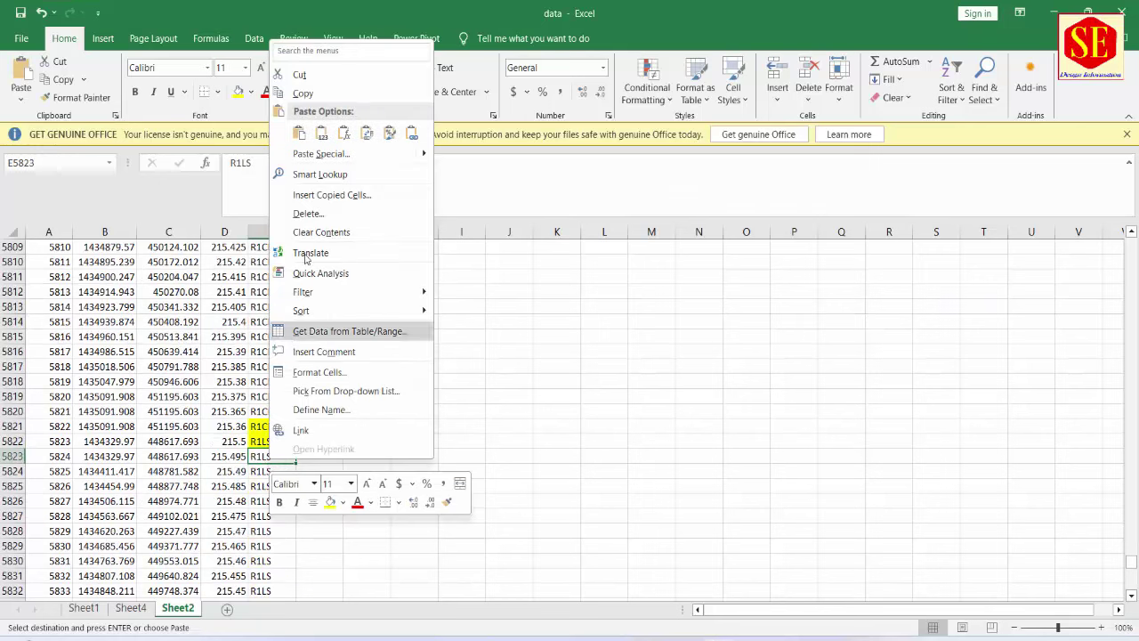
pyautogui.click(323, 96)
pyautogui.hotkey('alt', 'Tab')
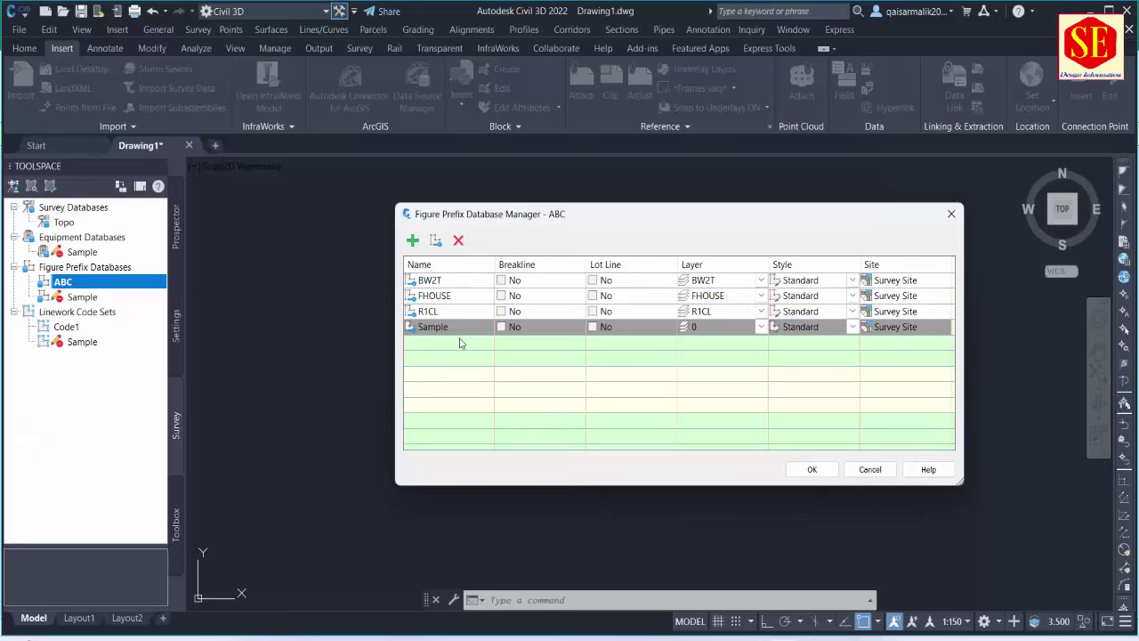
pyautogui.doubleClick(459, 328)
pyautogui.hotkey('ctrl', 'v')
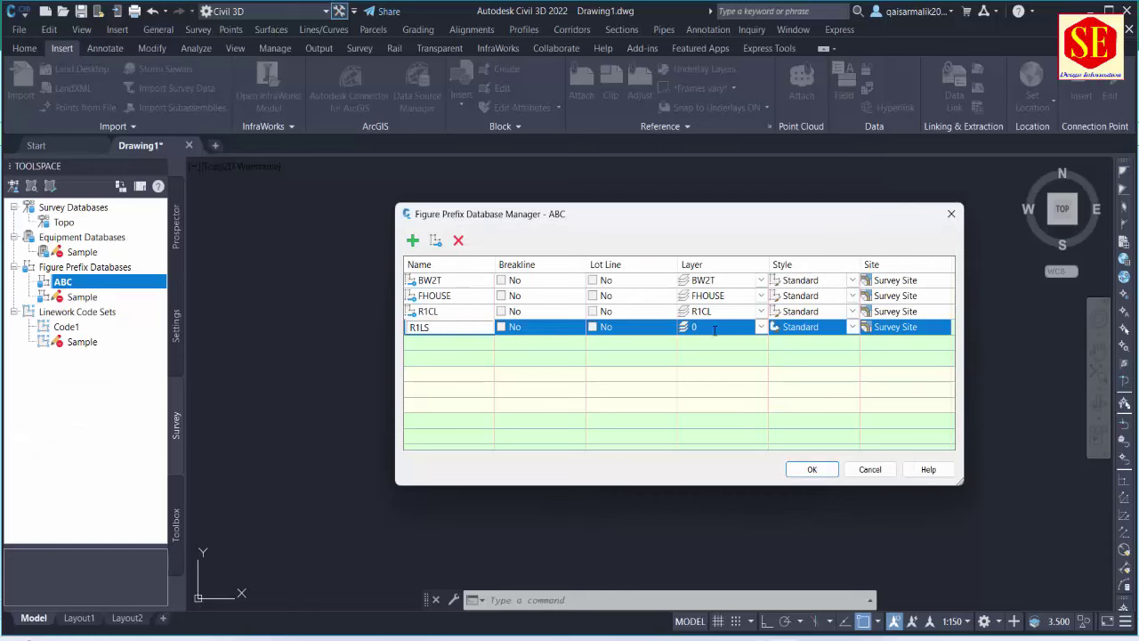
pyautogui.click(687, 327)
pyautogui.hotkey('ctrl', 'v')
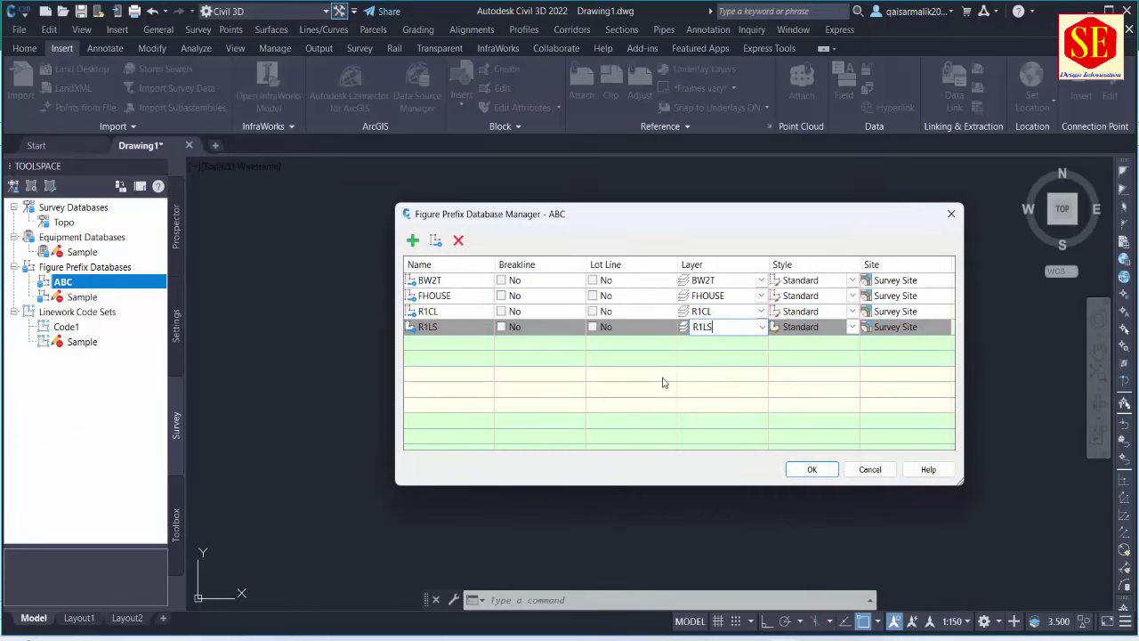
pyautogui.click(662, 383)
# Step: Copy the R1RS code from cell E5850
pyautogui.hotkey('alt', 'Tab')
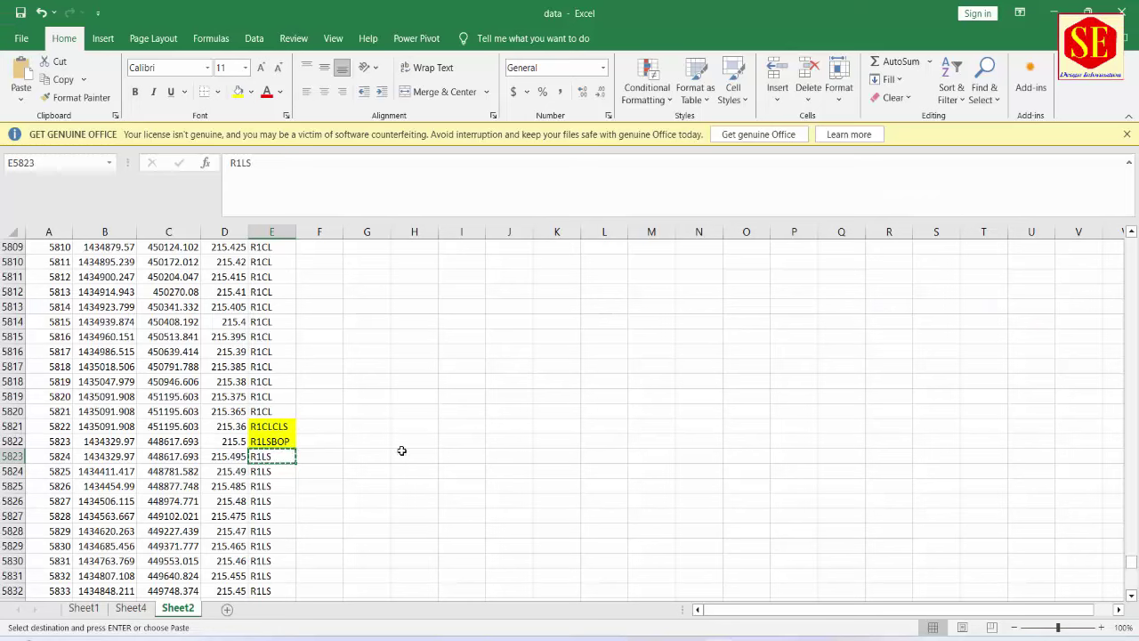
pyautogui.scroll(2, 396, 452)
pyautogui.scroll(-3, 388, 457)
pyautogui.click(279, 413)
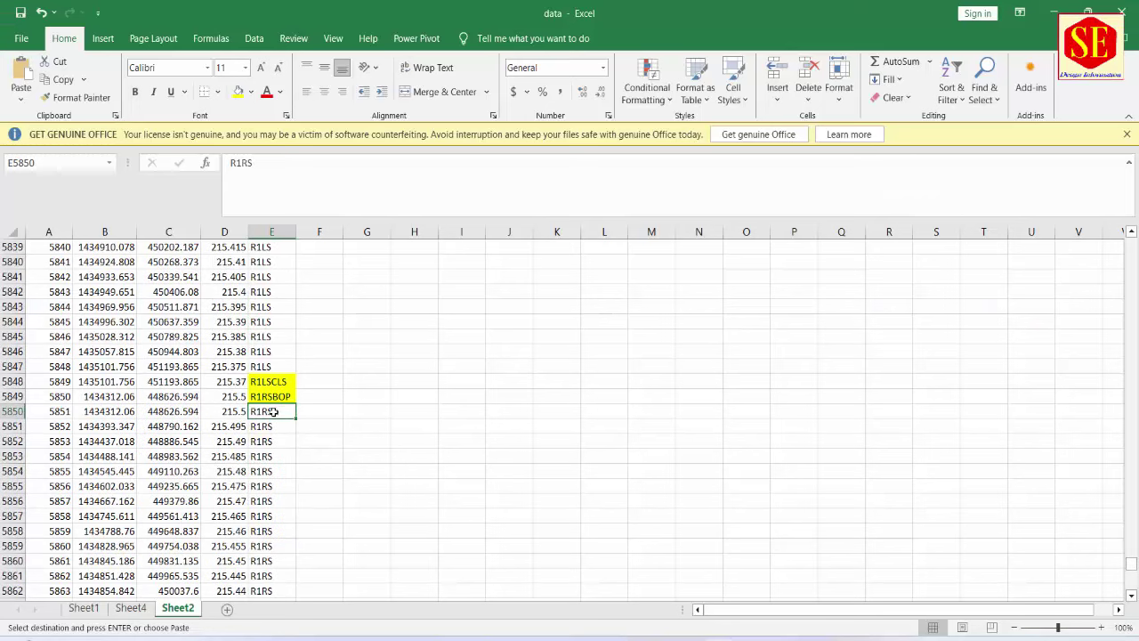
pyautogui.rightClick(279, 413)
pyautogui.click(316, 267)
# Step: Add an R1RS figure prefix with its layer set to R1RS
pyautogui.hotkey('alt', 'Tab')
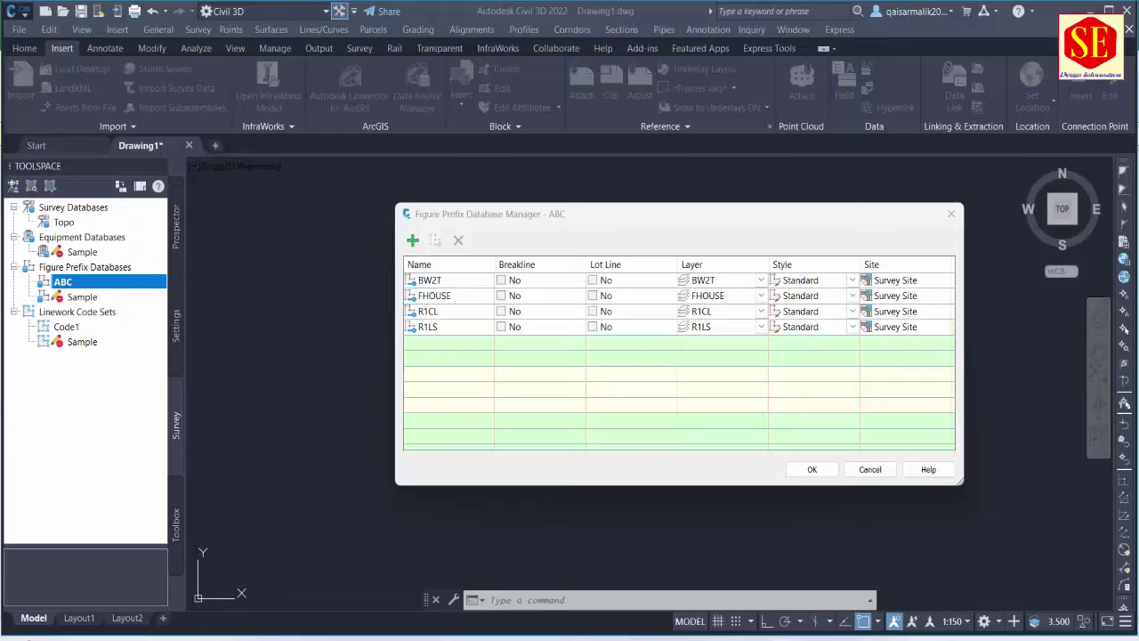
pyautogui.click(412, 240)
pyautogui.doubleClick(450, 342)
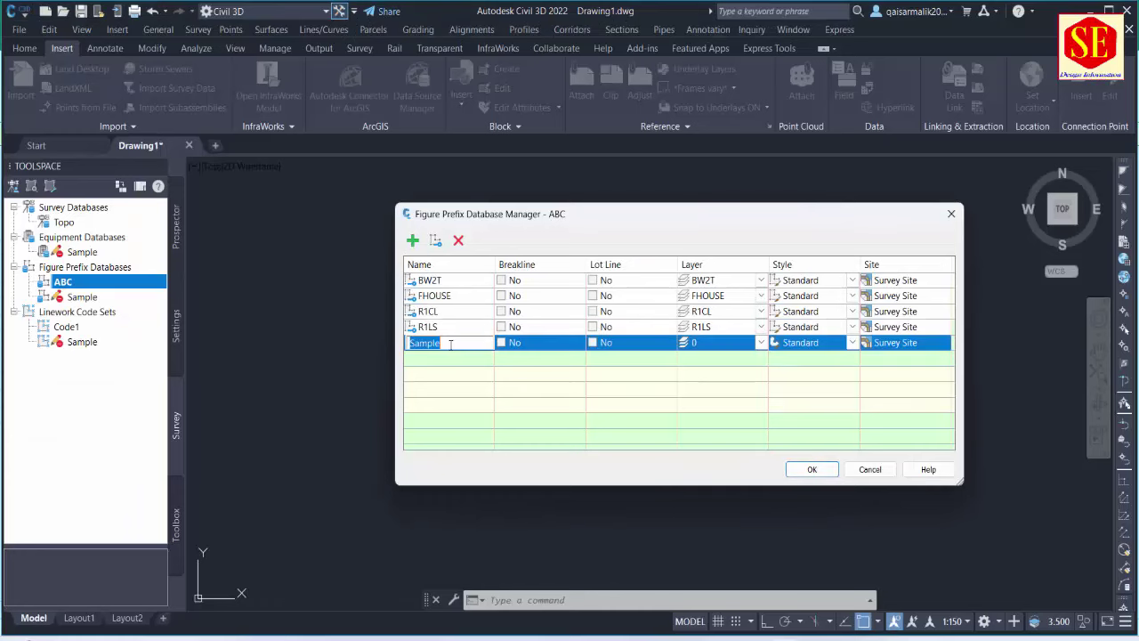
pyautogui.hotkey('ctrl', 'v')
pyautogui.doubleClick(707, 344)
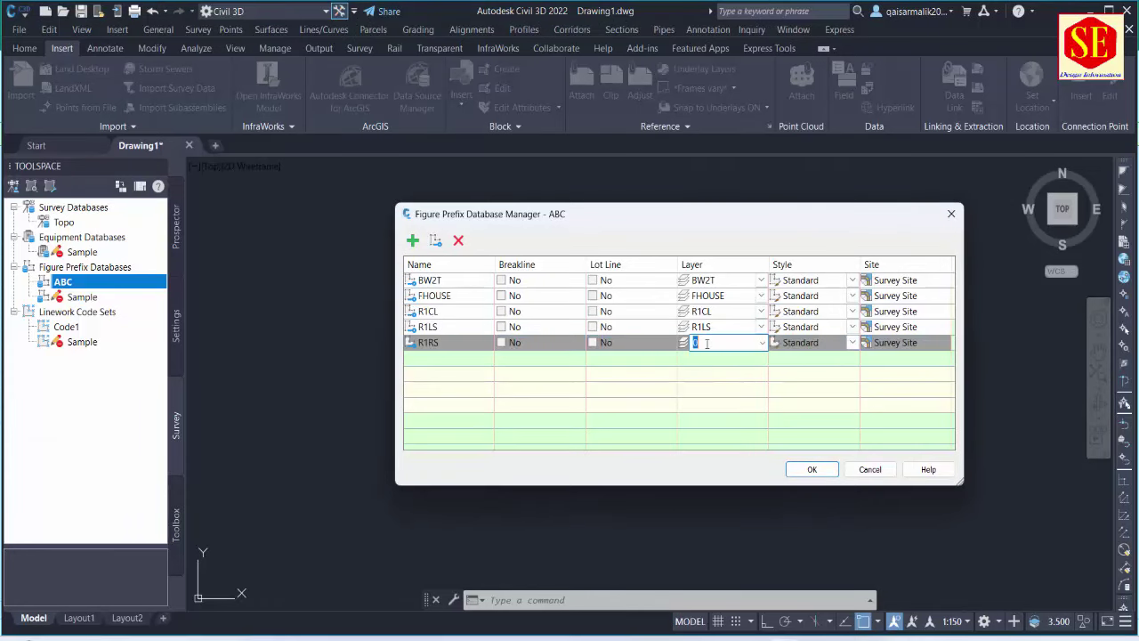
pyautogui.hotkey('ctrl', 'v')
pyautogui.click(642, 415)
pyautogui.click(412, 240)
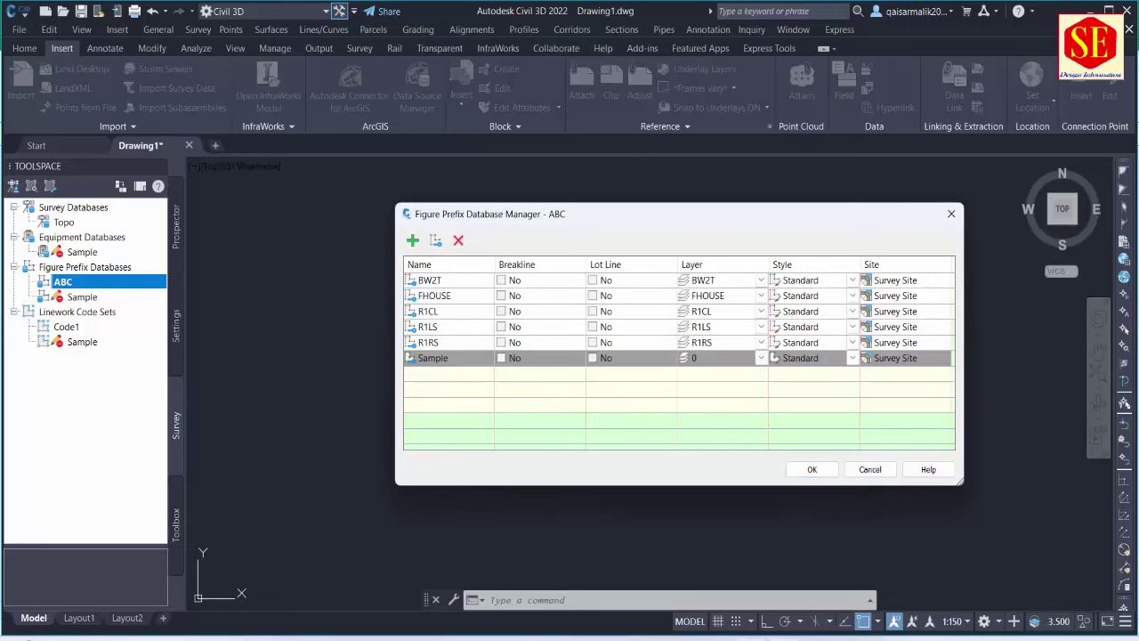
pyautogui.hotkey('alt', 'Tab')
# Step: Add the R2CL code from Excel cell E5876 as a figure prefix on layer R2CL
pyautogui.scroll(-3, 329, 437)
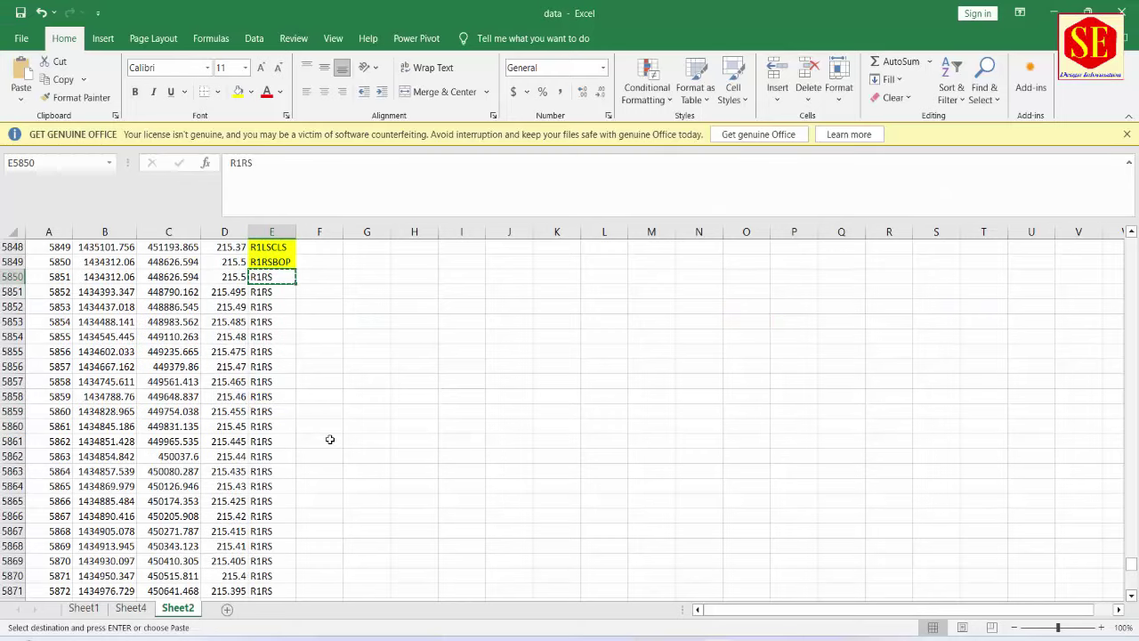
pyautogui.scroll(-4, 329, 440)
pyautogui.click(271, 487)
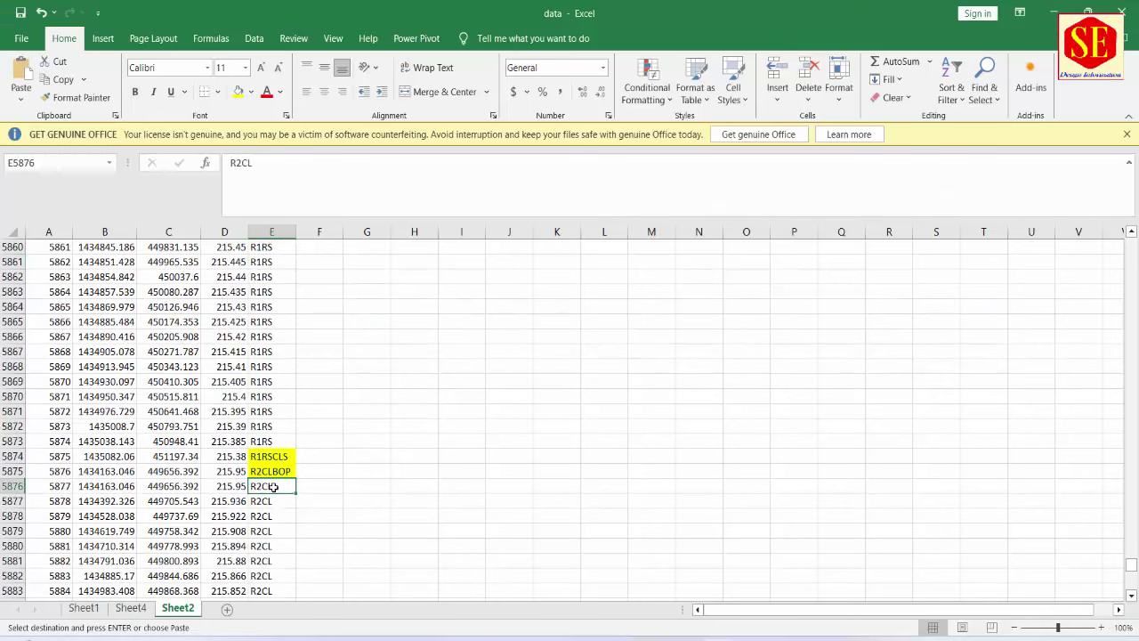
pyautogui.rightClick(274, 488)
pyautogui.click(338, 131)
pyautogui.hotkey('alt', 'Tab')
pyautogui.click(413, 242)
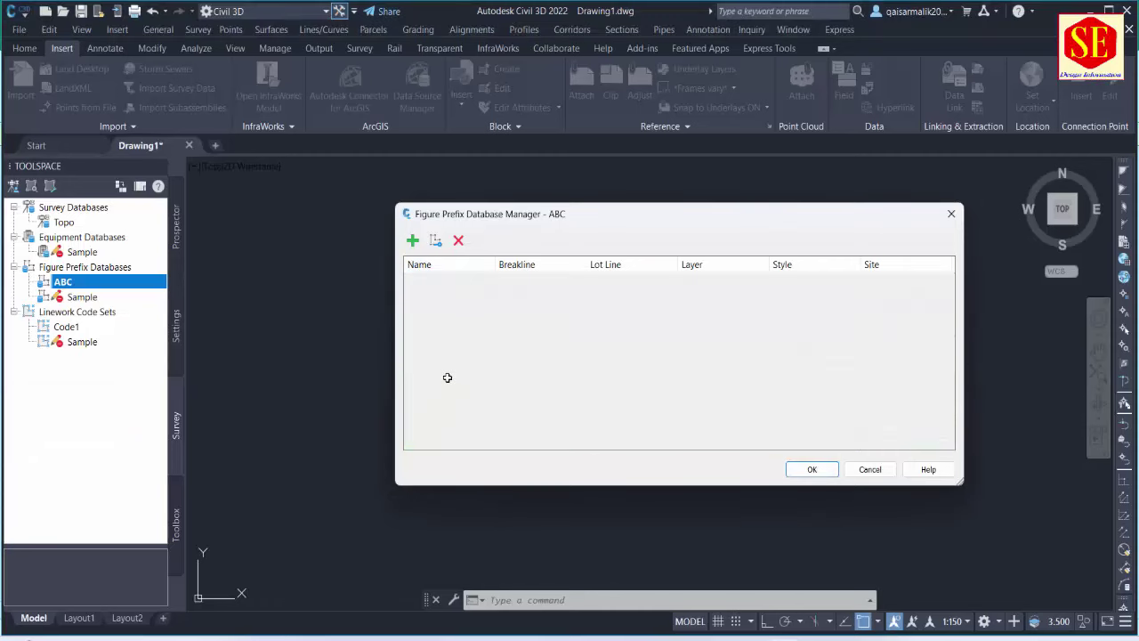
pyautogui.click(452, 357)
pyautogui.click(452, 357)
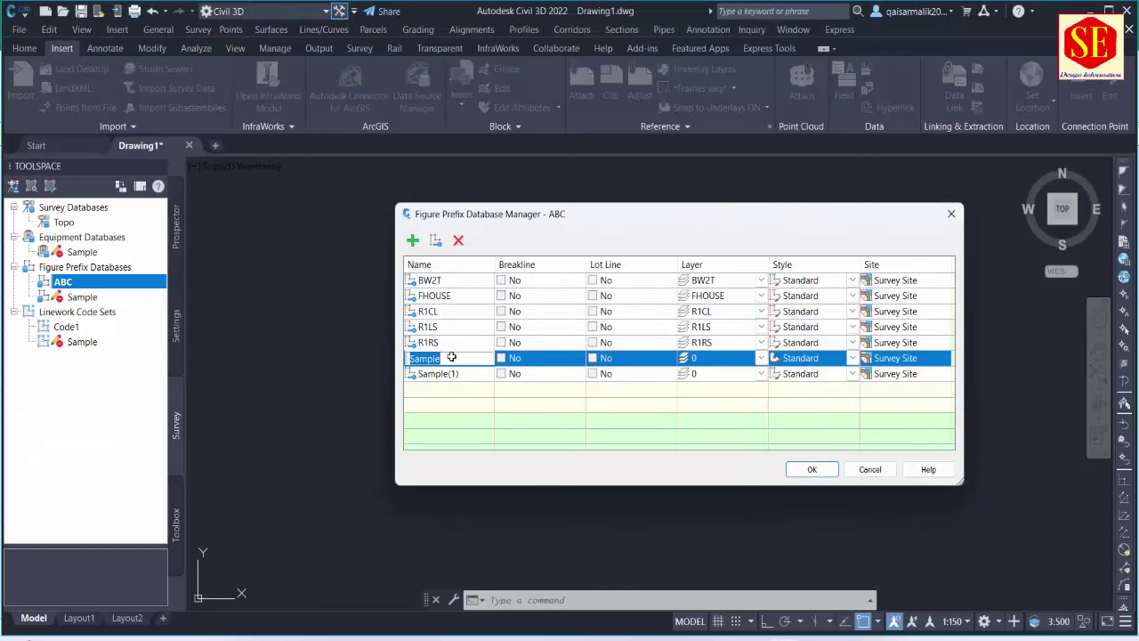
pyautogui.hotkey('ctrl', 'v')
pyautogui.click(713, 355)
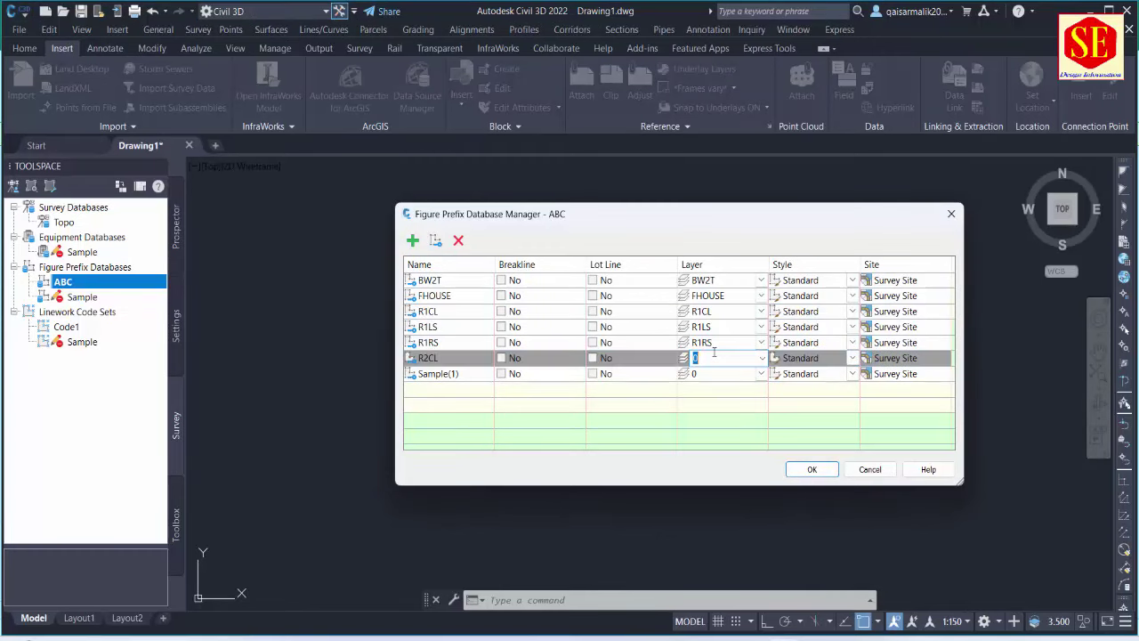
pyautogui.hotkey('ctrl', 'v')
pyautogui.press('Return')
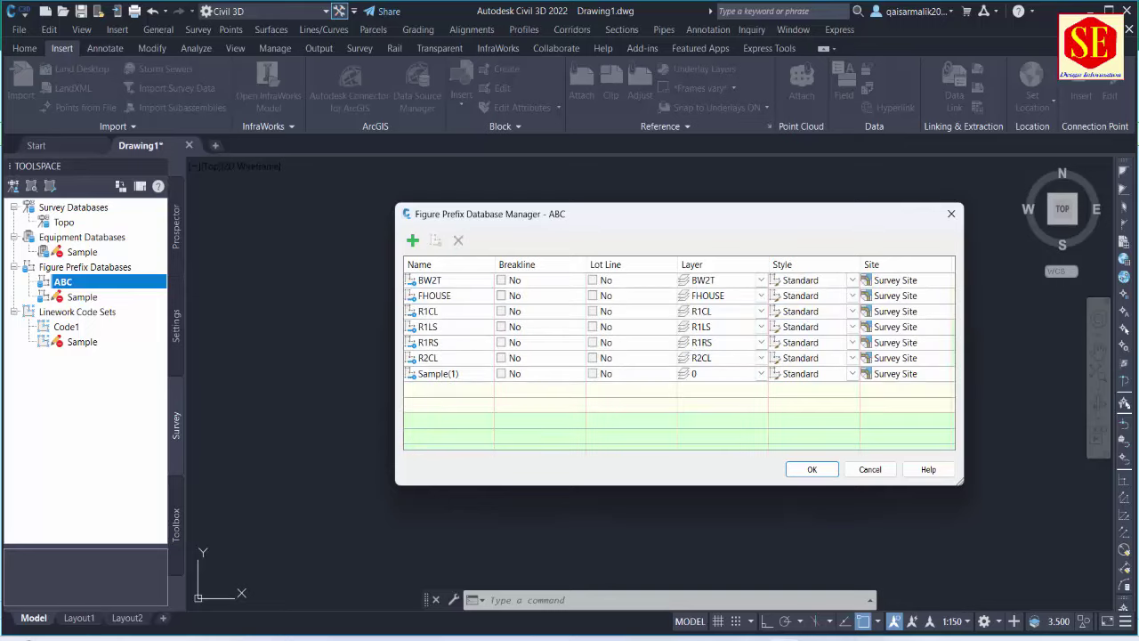
# Step: Copy R2RS from cell E5893 and rename the Sample(1) prefix to R2RS
pyautogui.hotkey('alt', 'Tab')
pyautogui.scroll(-5, 374, 426)
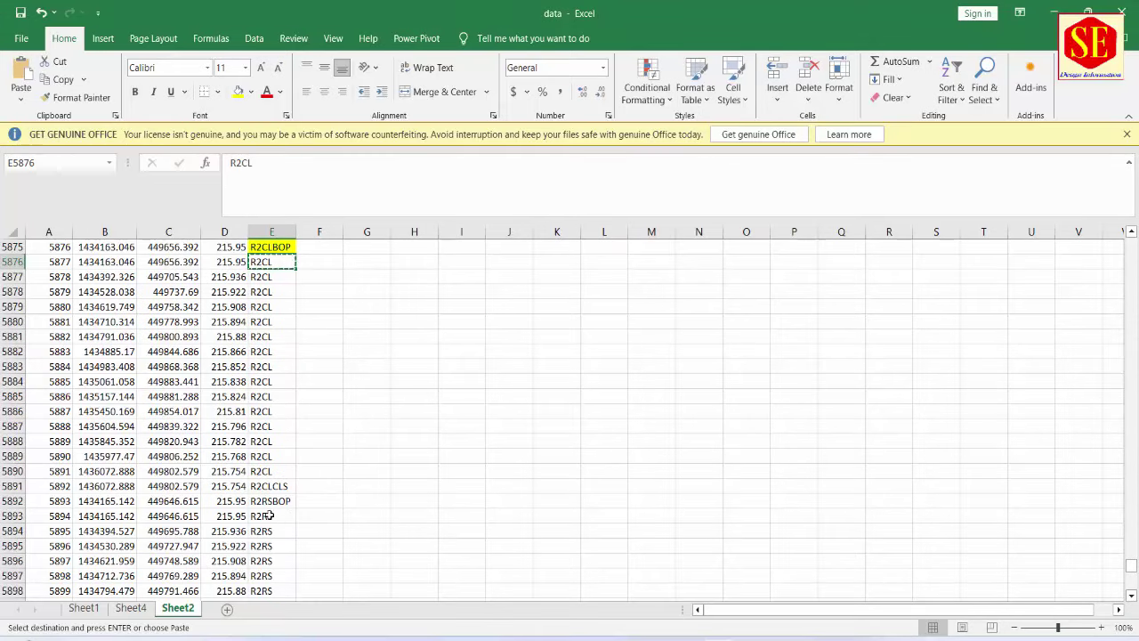
pyautogui.click(271, 517)
pyautogui.rightClick(271, 517)
pyautogui.click(326, 149)
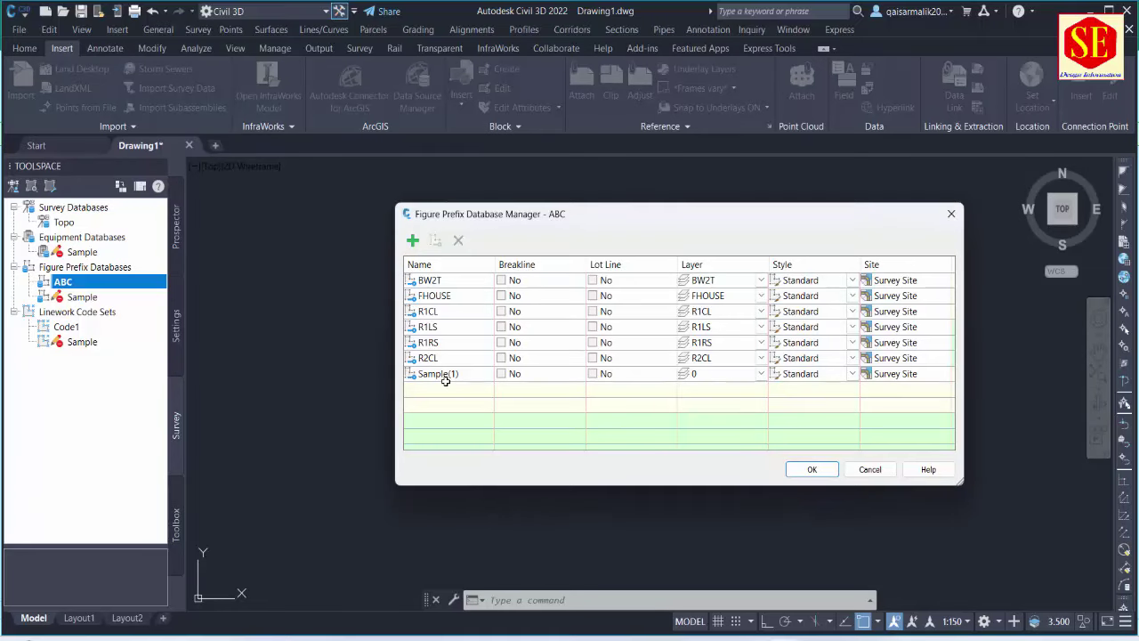
pyautogui.click(445, 377)
pyautogui.click(445, 377)
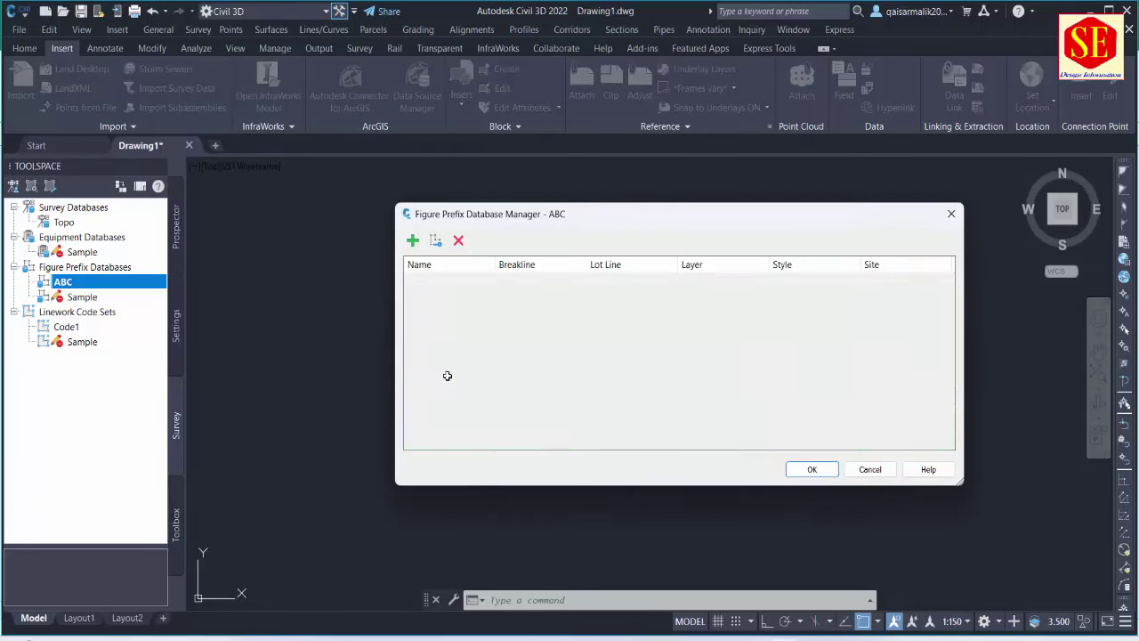
pyautogui.hotkey('ctrl', 'v')
pyautogui.click(472, 415)
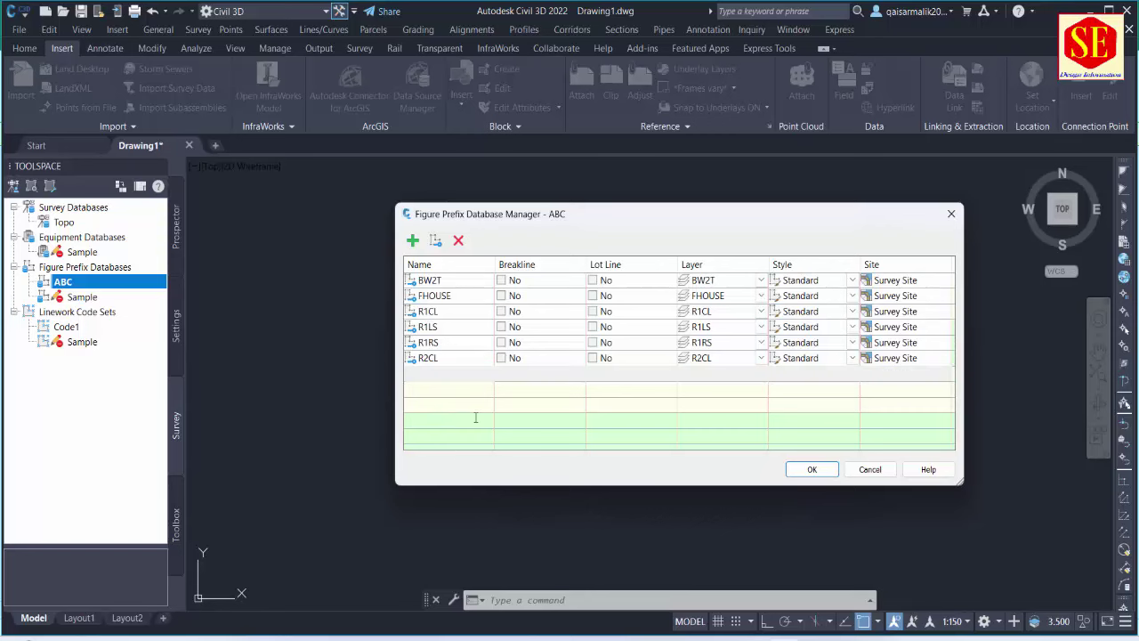
pyautogui.click(412, 240)
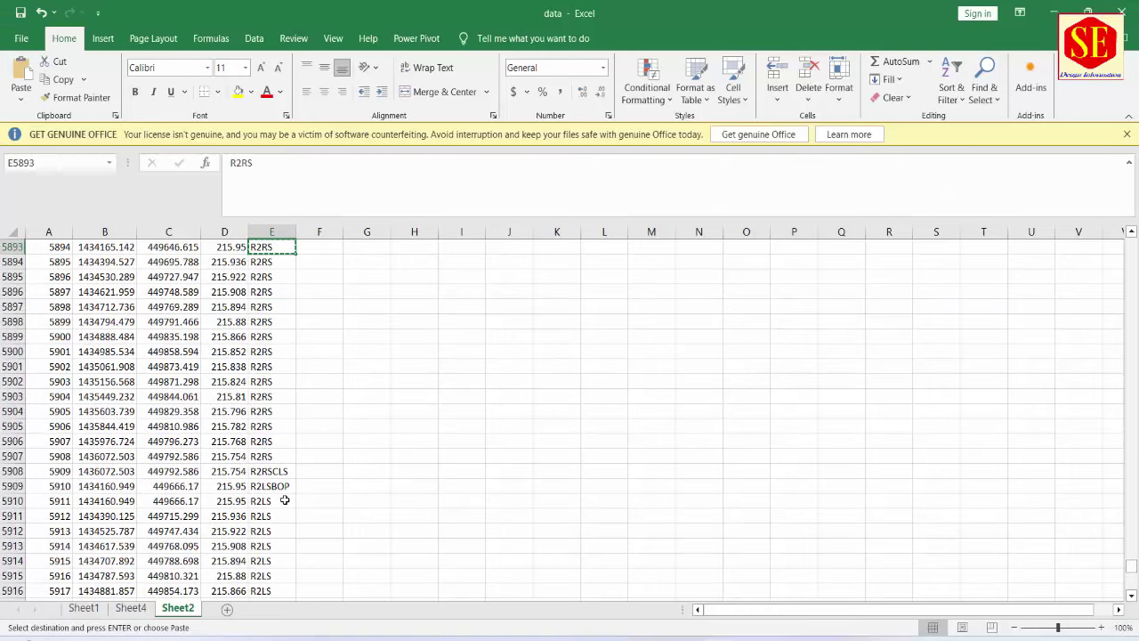
# Step: Add the R2LS prefix from cell E5910 on layer R2LS, and set R2RS's layer to R2RS
pyautogui.click(281, 500)
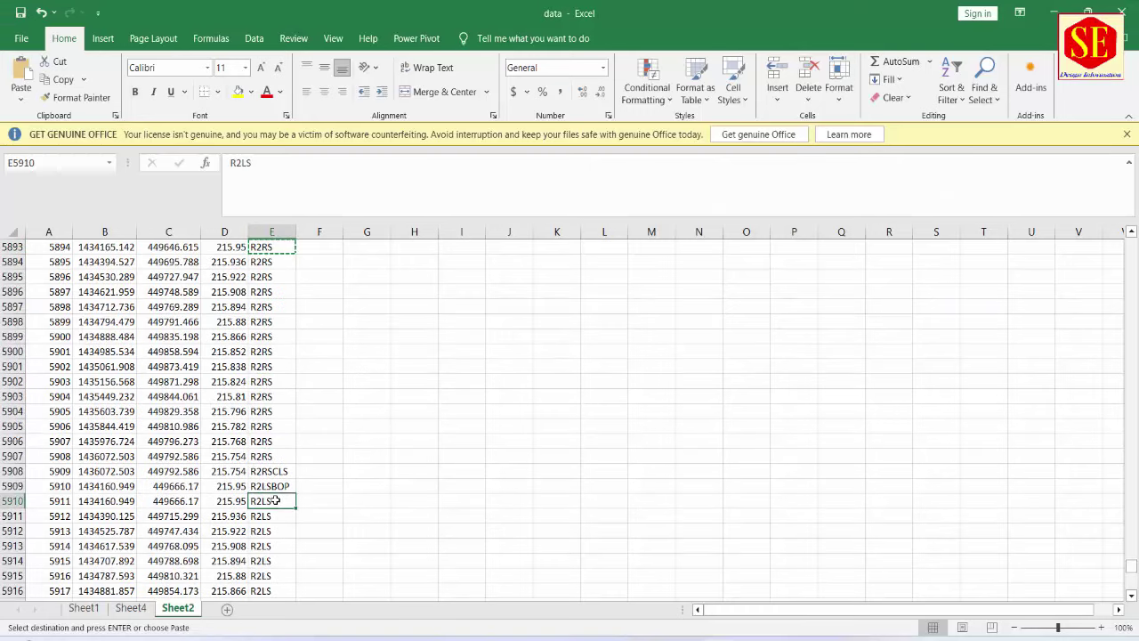
pyautogui.rightClick(278, 501)
pyautogui.click(310, 134)
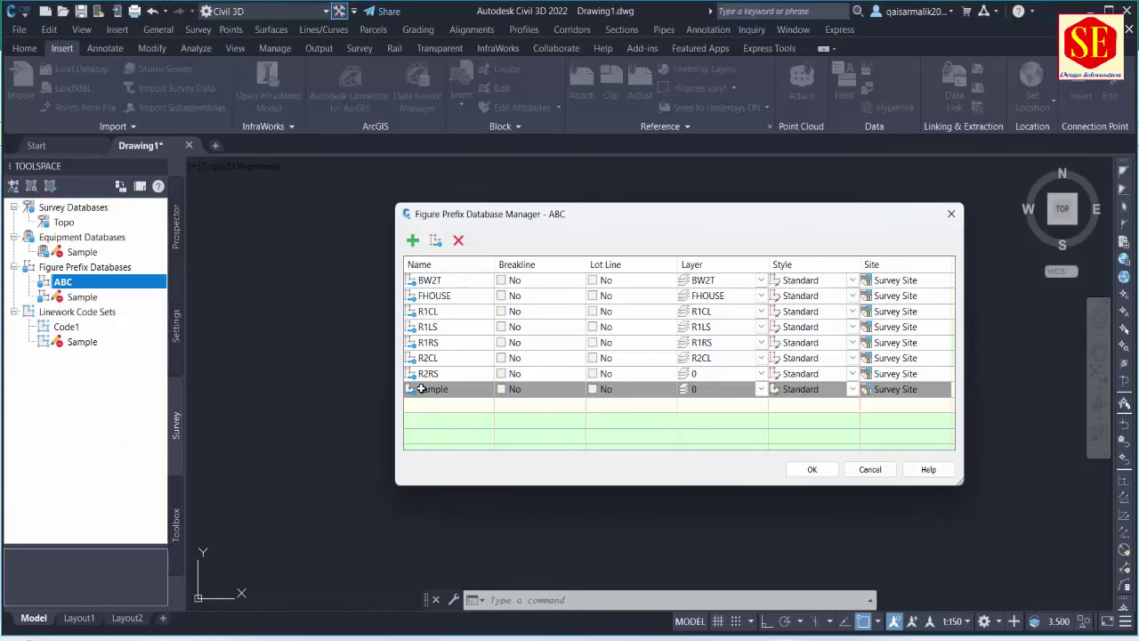
pyautogui.doubleClick(422, 388)
pyautogui.hotkey('ctrl', 'v')
pyautogui.click(703, 391)
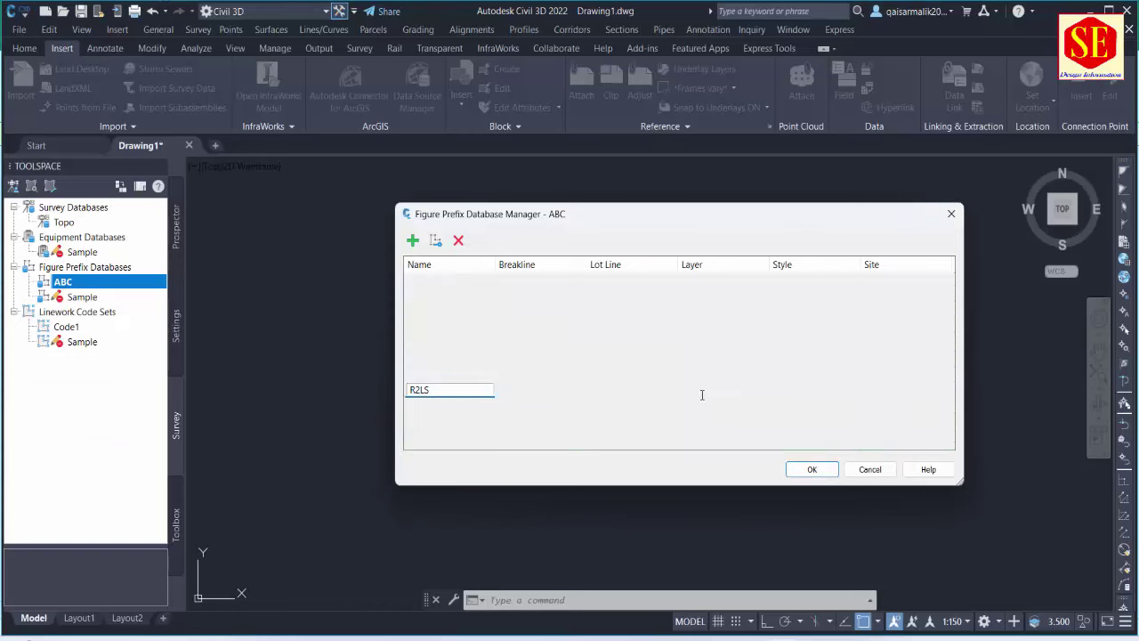
pyautogui.hotkey('ctrl', 'v')
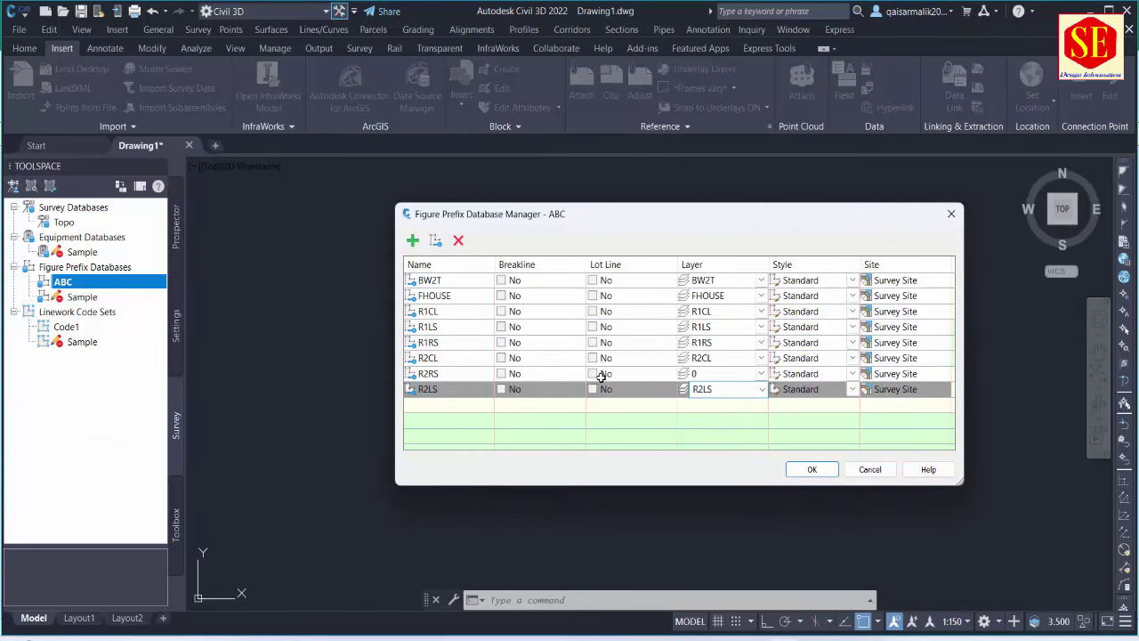
pyautogui.click(711, 368)
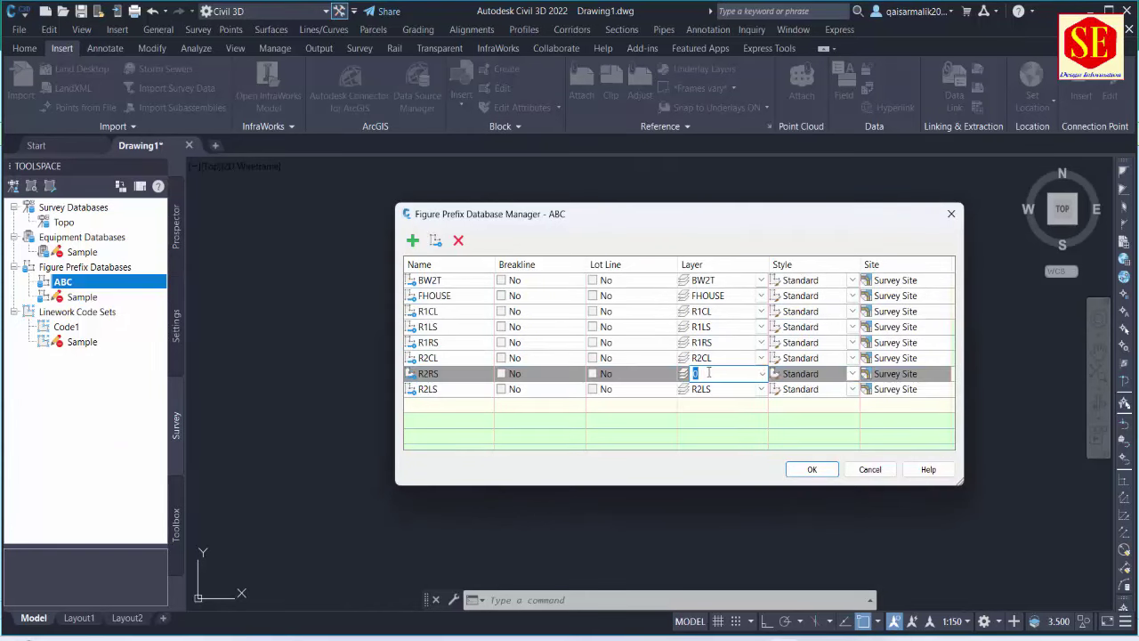
pyautogui.hotkey('ctrl', 'v')
pyautogui.write('R')
pyautogui.click(715, 408)
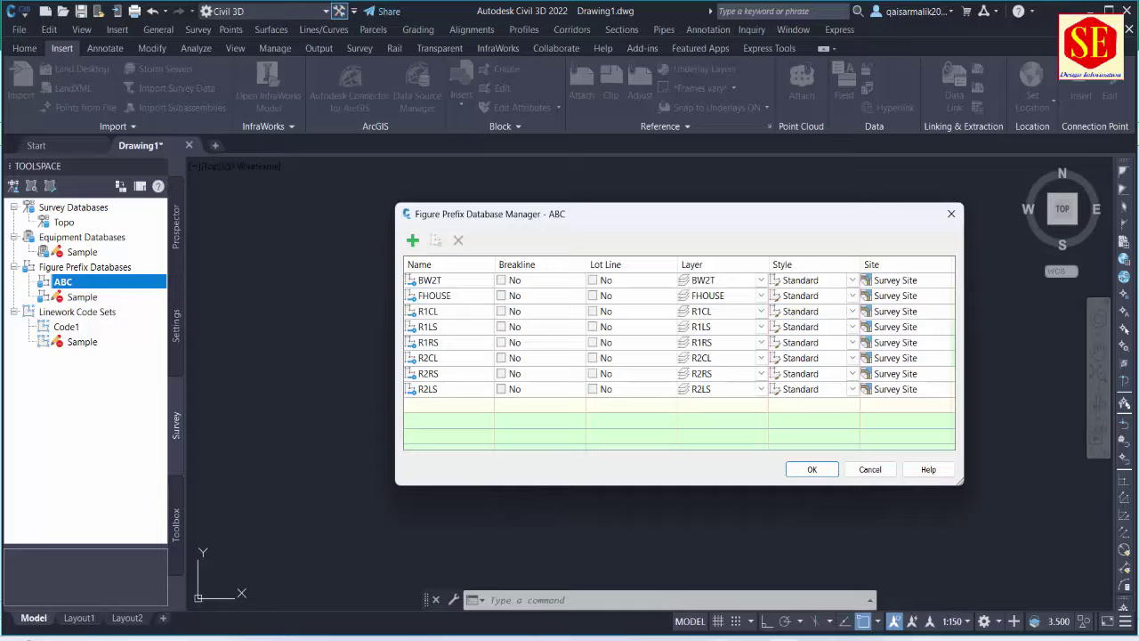
# Step: Add the R3CL prefix from cell E5926 on layer R3CL
pyautogui.hotkey('alt', 'Tab')
pyautogui.scroll(-5, 329, 425)
pyautogui.scroll(-3, 327, 425)
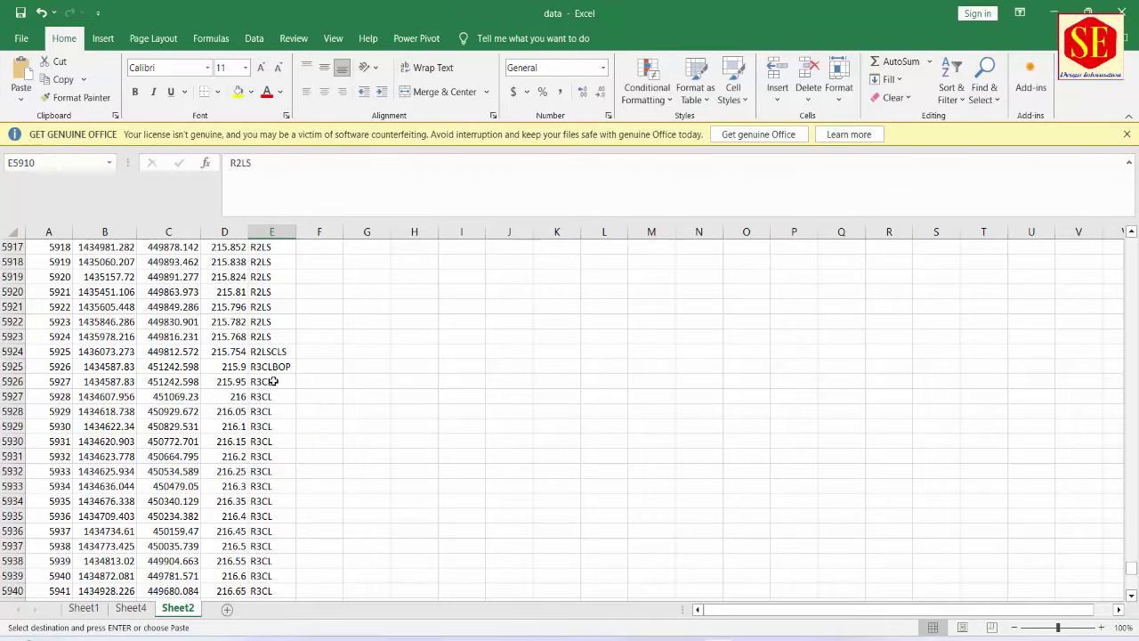
pyautogui.click(273, 381)
pyautogui.rightClick(273, 381)
pyautogui.click(303, 265)
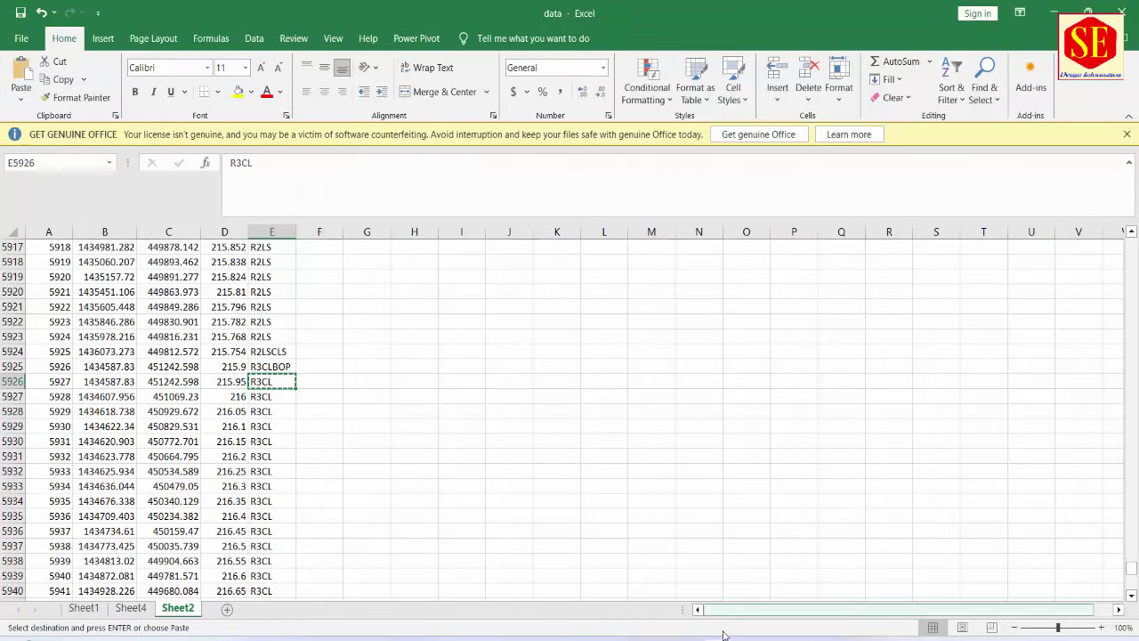
pyautogui.hotkey('alt', 'Tab')
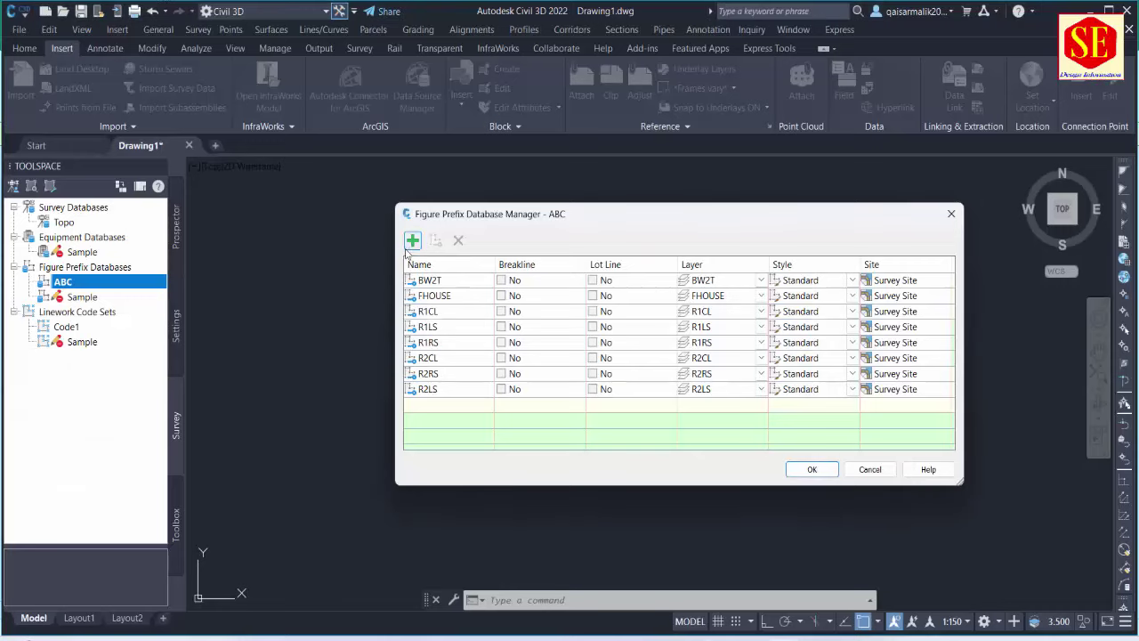
pyautogui.click(412, 239)
pyautogui.click(457, 404)
pyautogui.hotkey('ctrl', 'v')
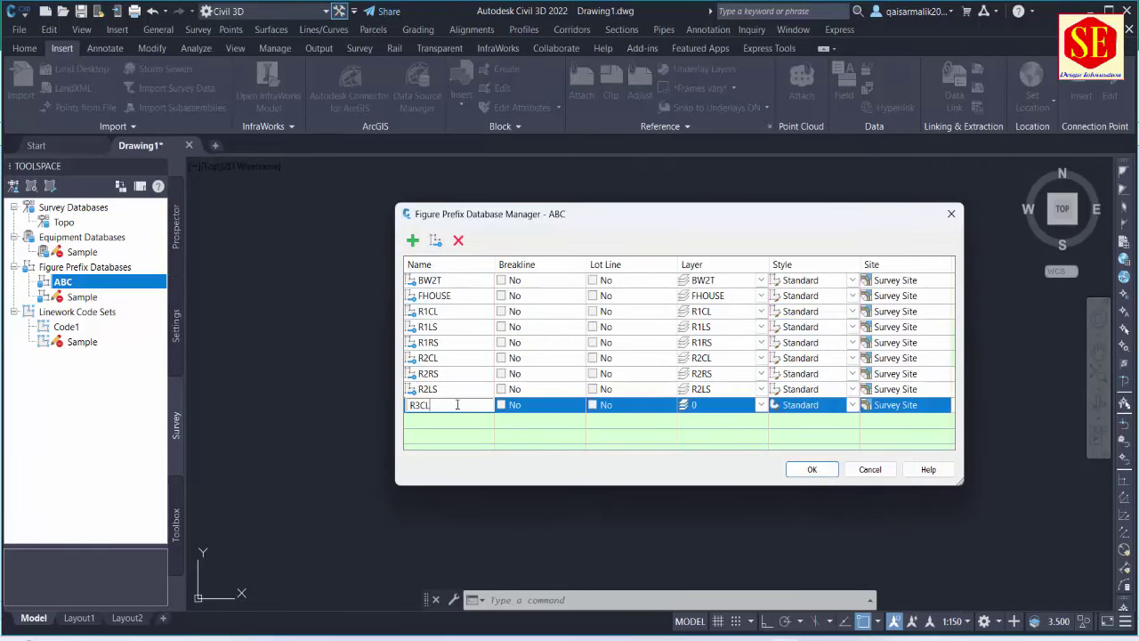
pyautogui.click(698, 405)
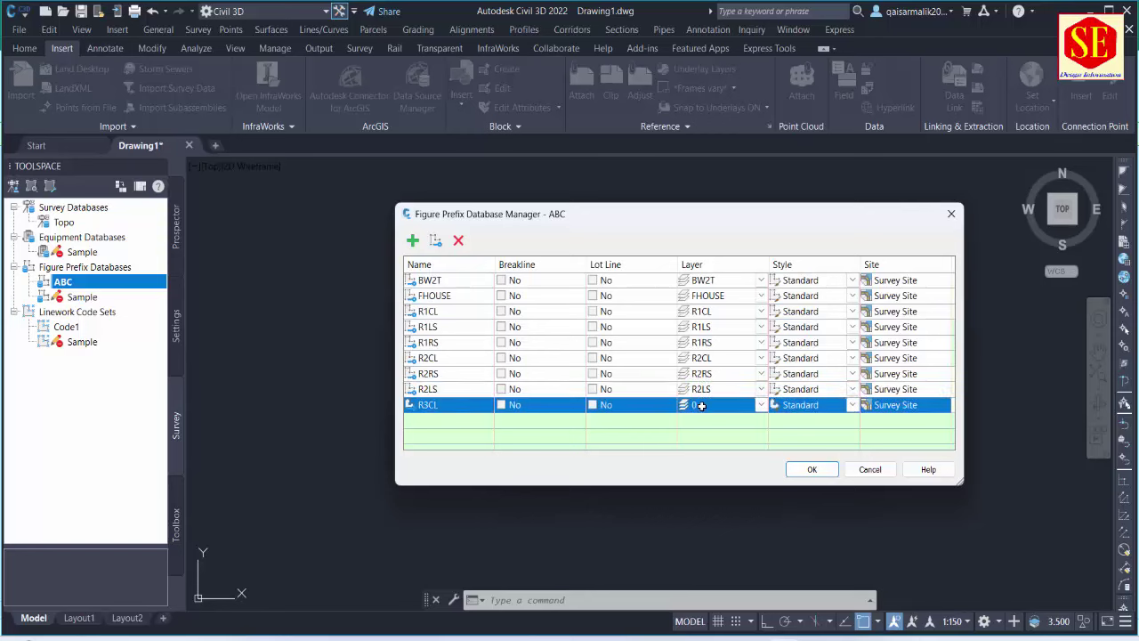
pyautogui.click(701, 405)
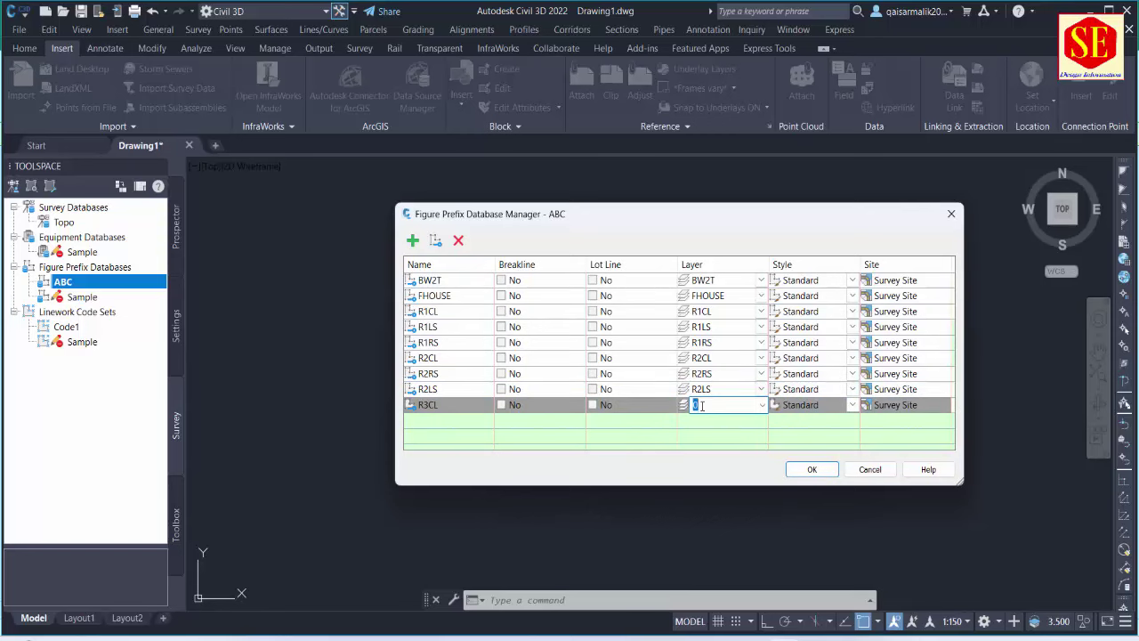
pyautogui.hotkey('ctrl', 'v')
pyautogui.click(693, 440)
# Step: Add the R3RS prefix from cell E5949 on layer R3RS
pyautogui.hotkey('alt', 'Tab')
pyautogui.scroll(-2, 414, 451)
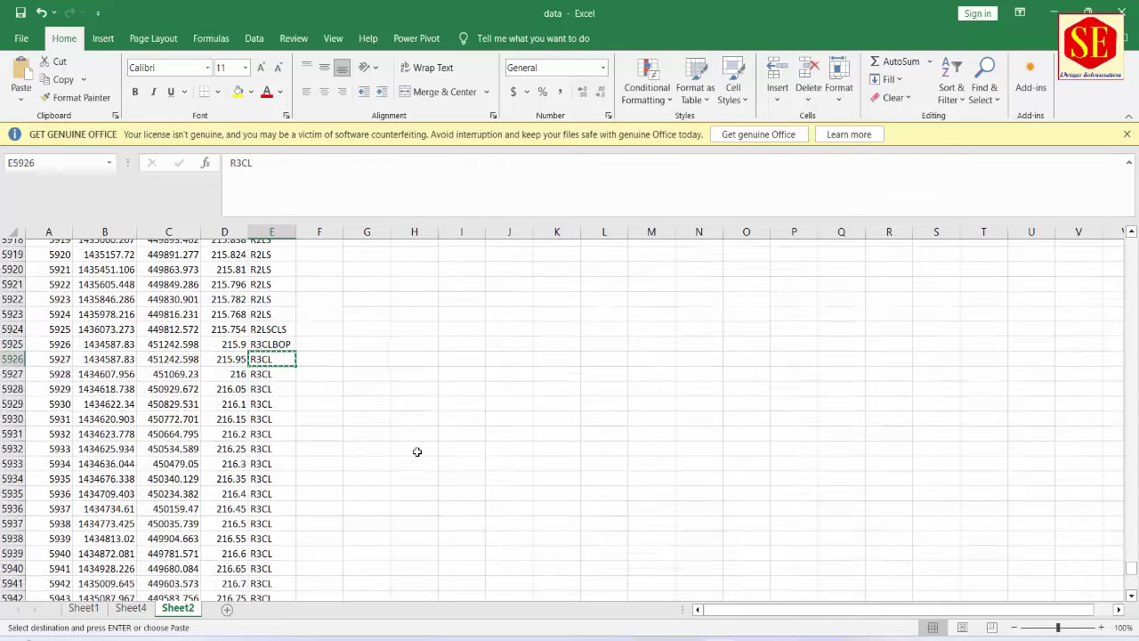
pyautogui.scroll(-2, 414, 451)
pyautogui.scroll(-2, 415, 452)
pyautogui.scroll(-1, 415, 451)
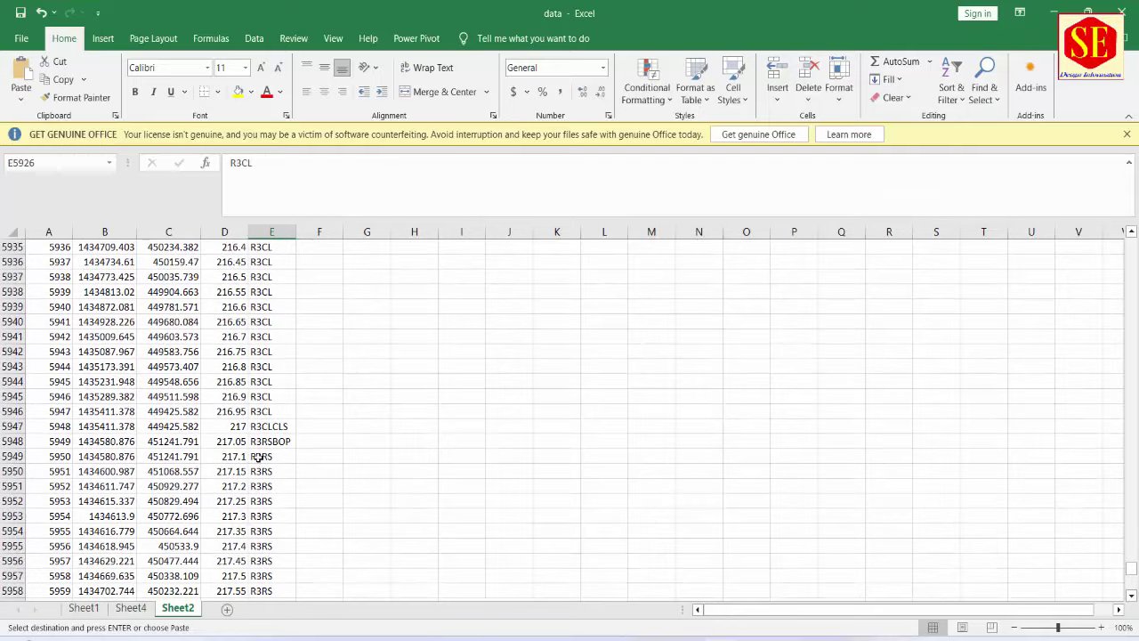
pyautogui.click(257, 457)
pyautogui.rightClick(257, 457)
pyautogui.click(307, 84)
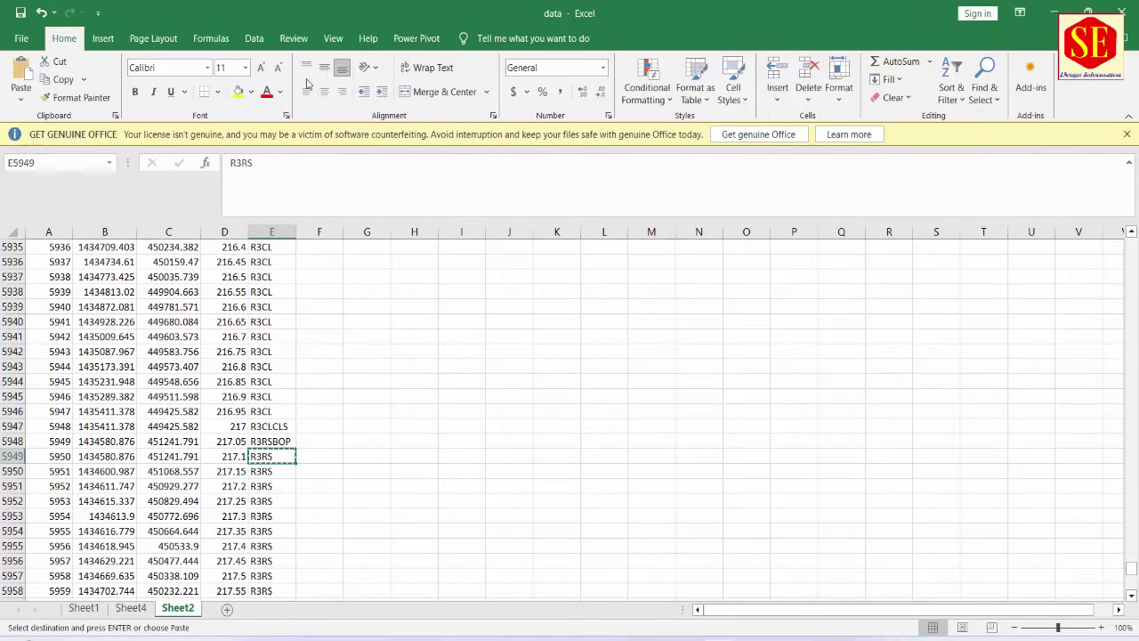
pyautogui.hotkey('alt', 'Tab')
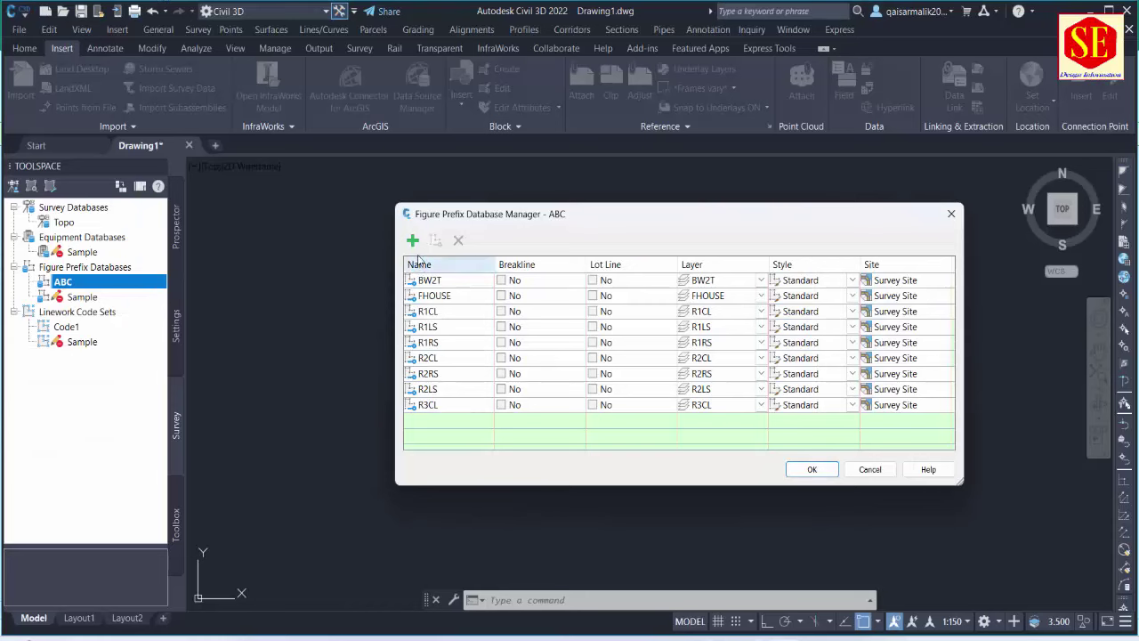
pyautogui.click(412, 241)
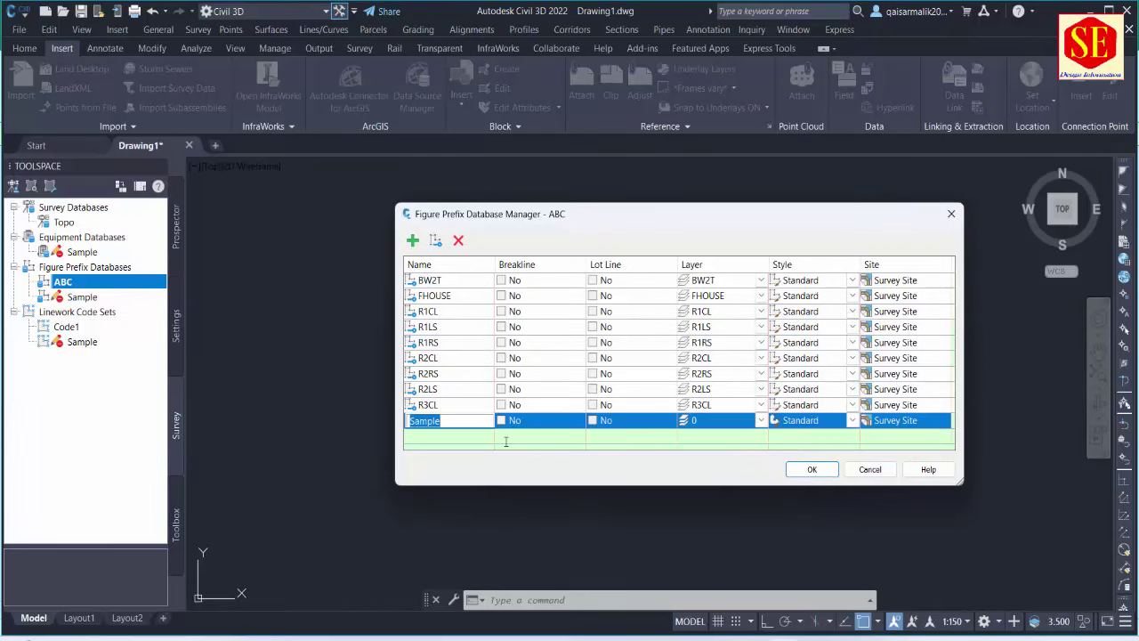
pyautogui.hotkey('ctrl', 'v')
pyautogui.click(719, 421)
pyautogui.hotkey('ctrl', 'v')
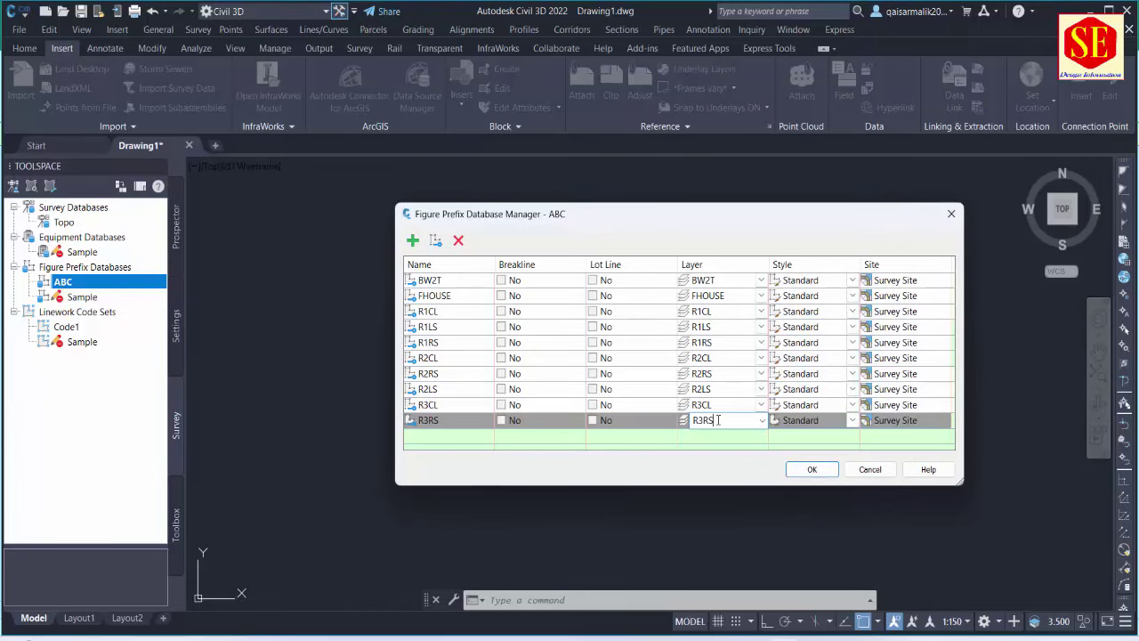
pyautogui.click(709, 436)
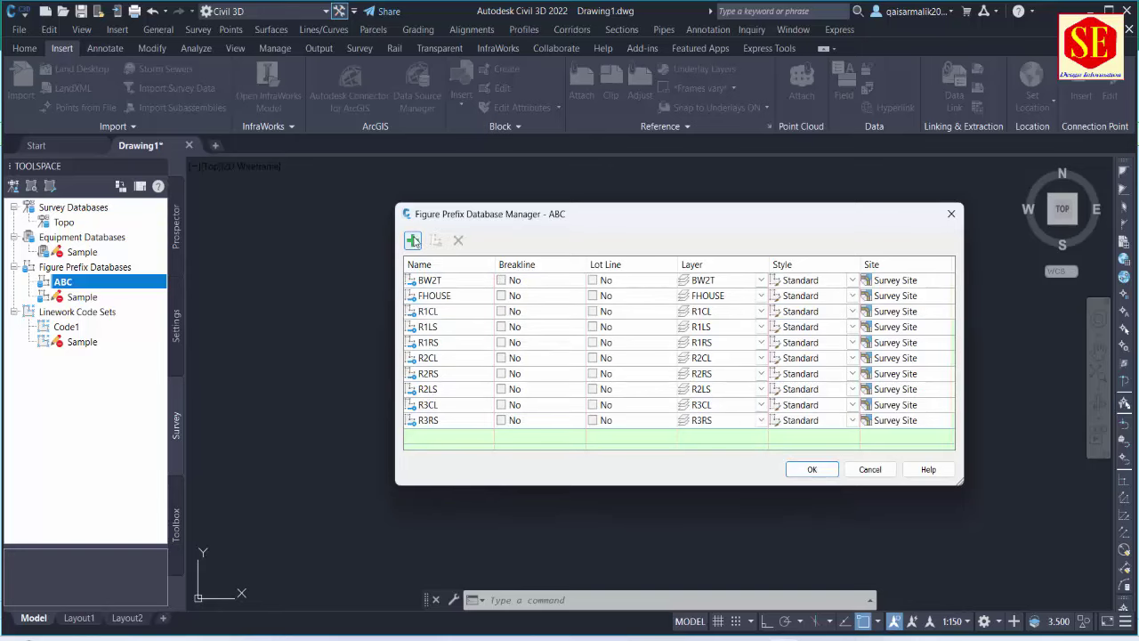
# Step: Add the R3LS prefix from Excel on layer R3LS
pyautogui.hotkey('alt', 'Tab')
pyautogui.scroll(-6, 471, 416)
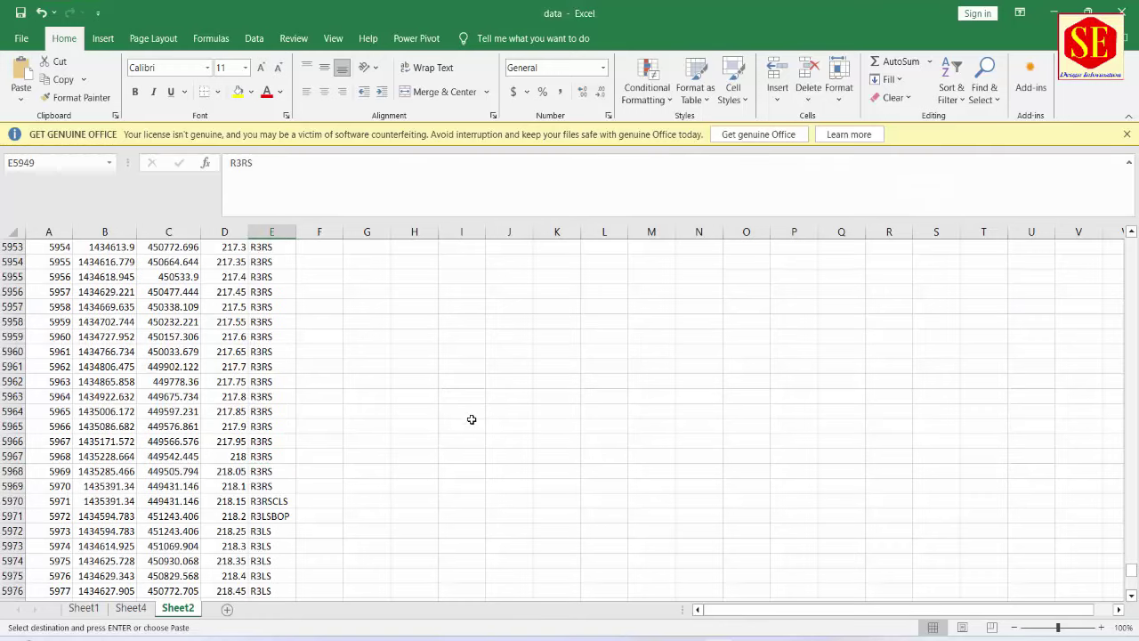
pyautogui.scroll(-2, 471, 417)
pyautogui.rightClick(267, 441)
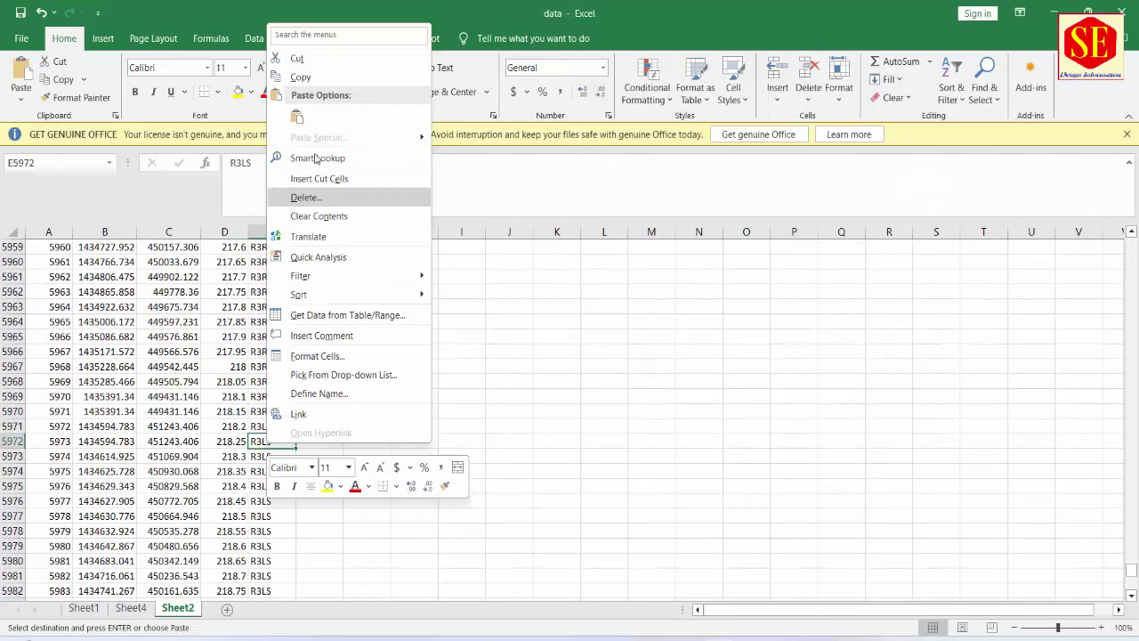
pyautogui.click(303, 78)
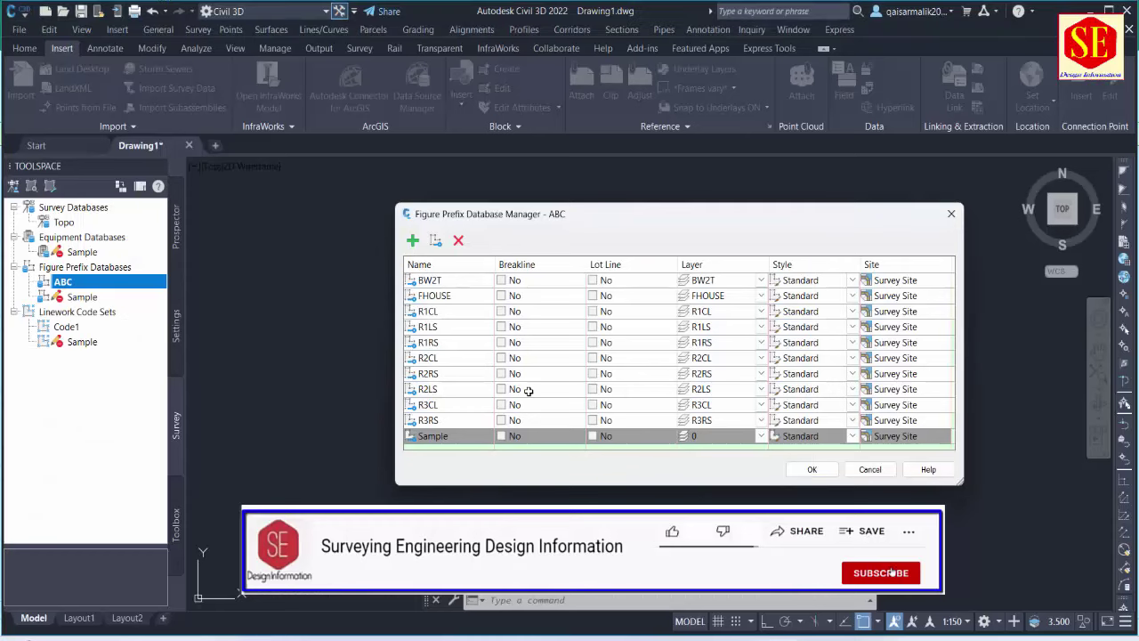
pyautogui.doubleClick(445, 436)
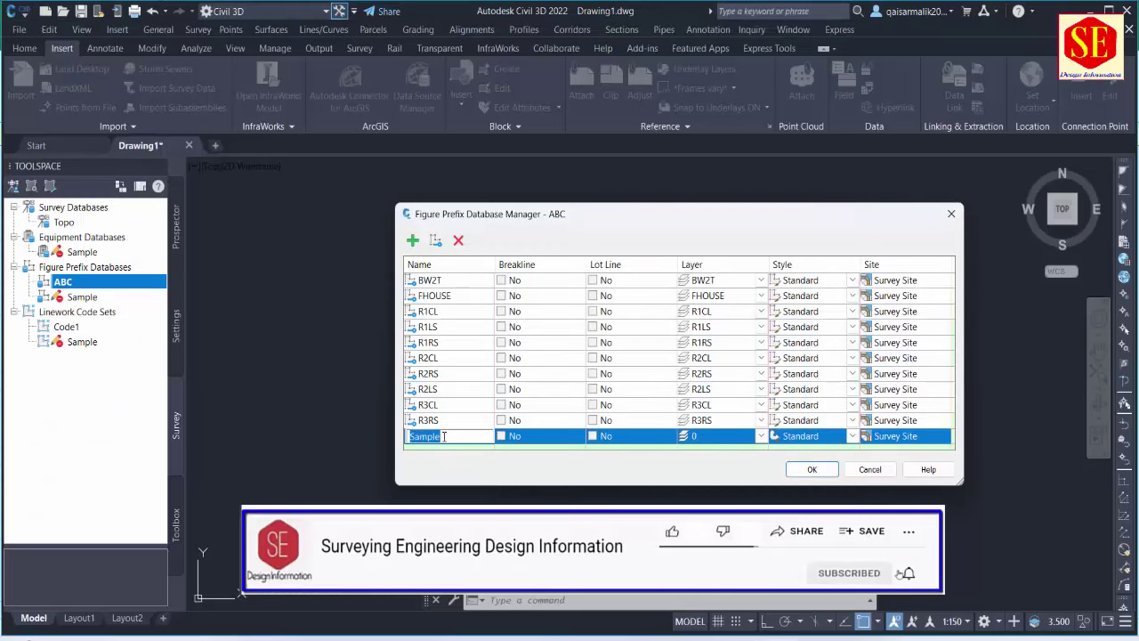
pyautogui.hotkey('ctrl', 'v')
pyautogui.press('Return')
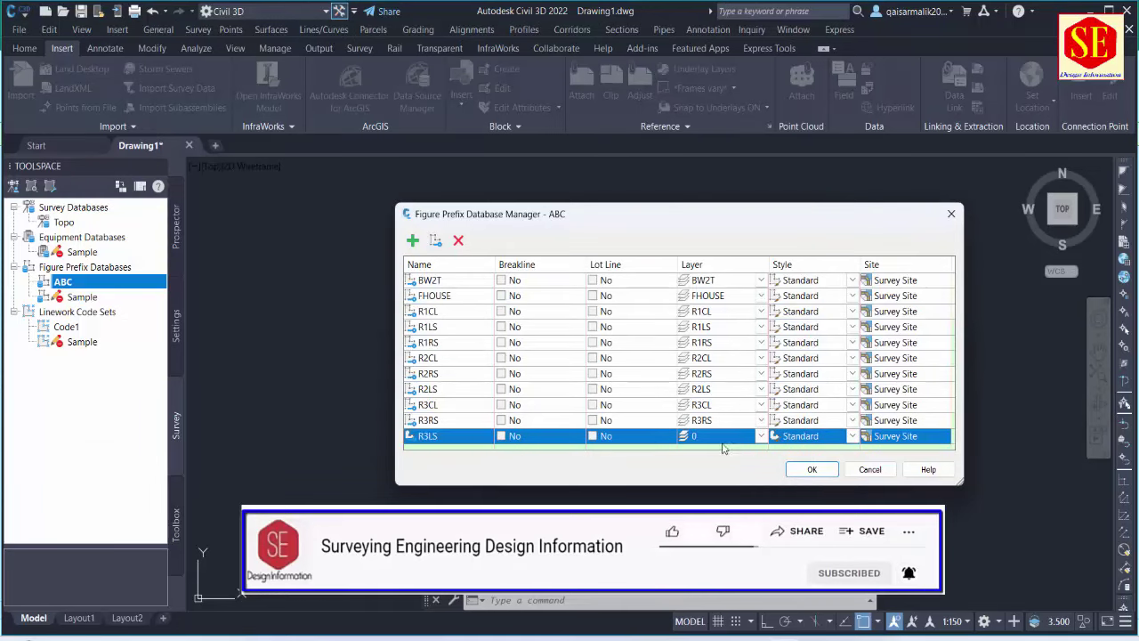
pyautogui.click(709, 431)
pyautogui.write('R3LS')
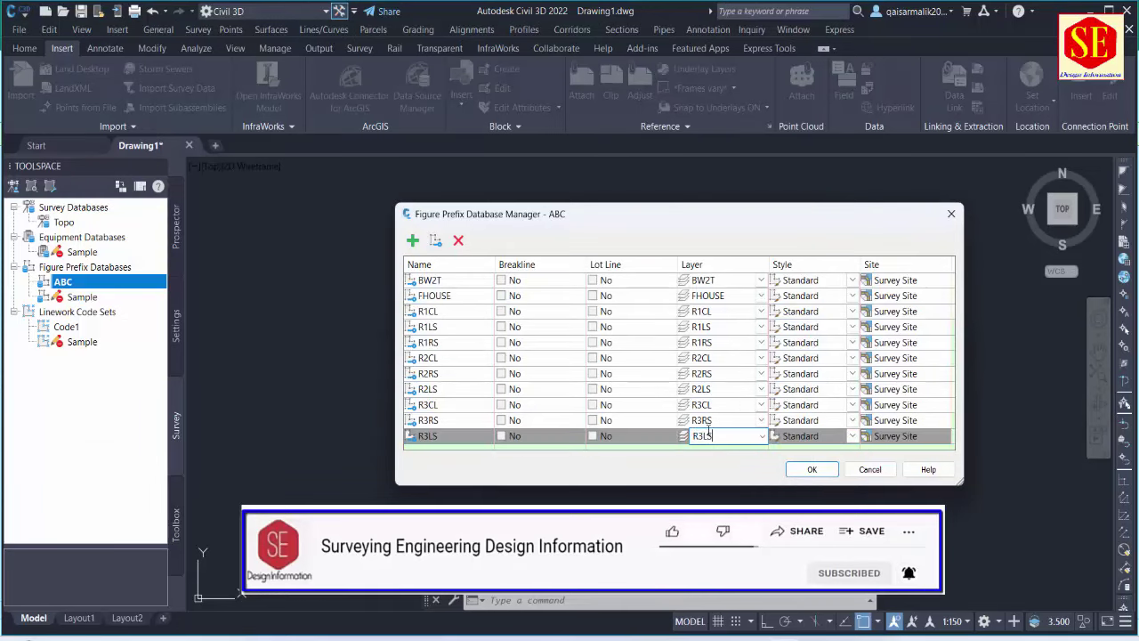
pyautogui.press('Return')
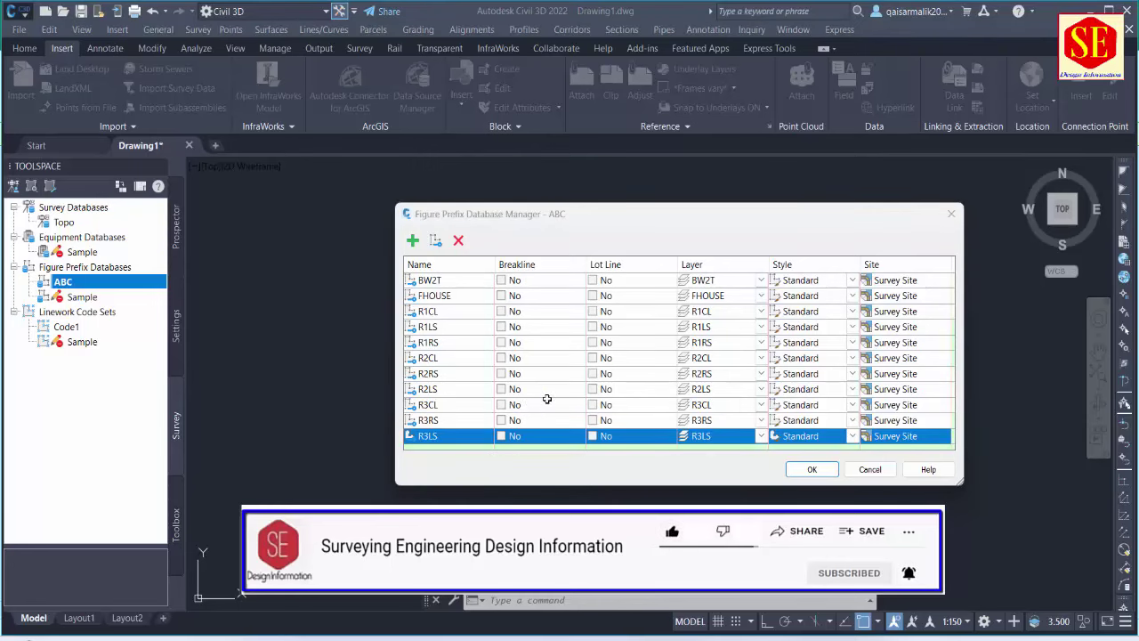
pyautogui.click(434, 283)
pyautogui.scroll(-1, 437, 311)
pyautogui.scroll(-2, 435, 325)
pyautogui.scroll(-2, 433, 333)
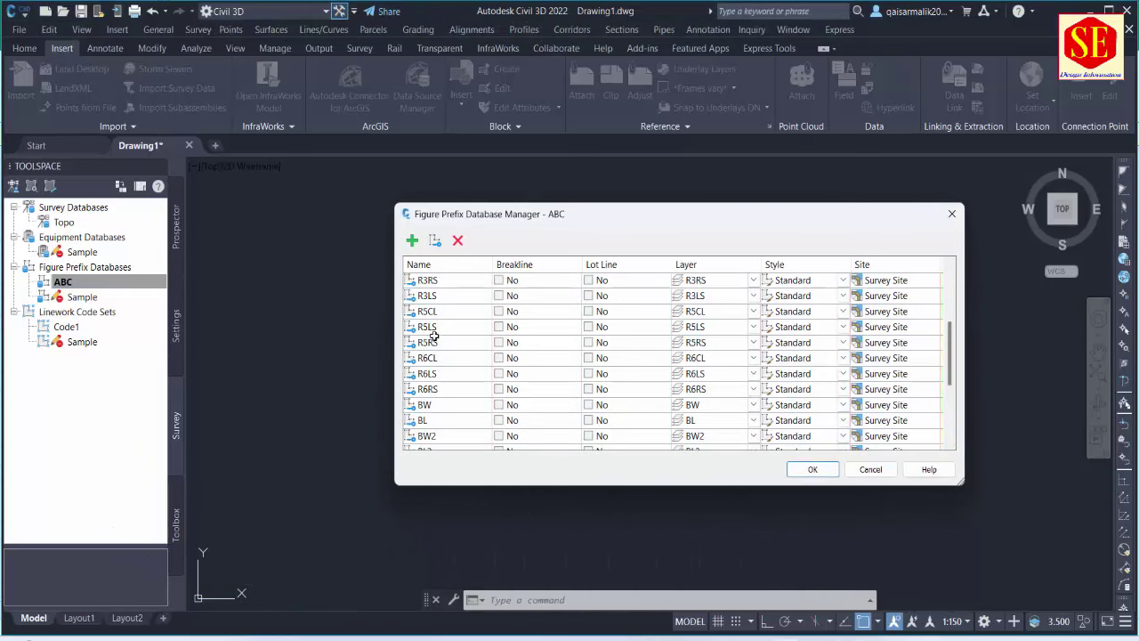
pyautogui.scroll(-3, 433, 335)
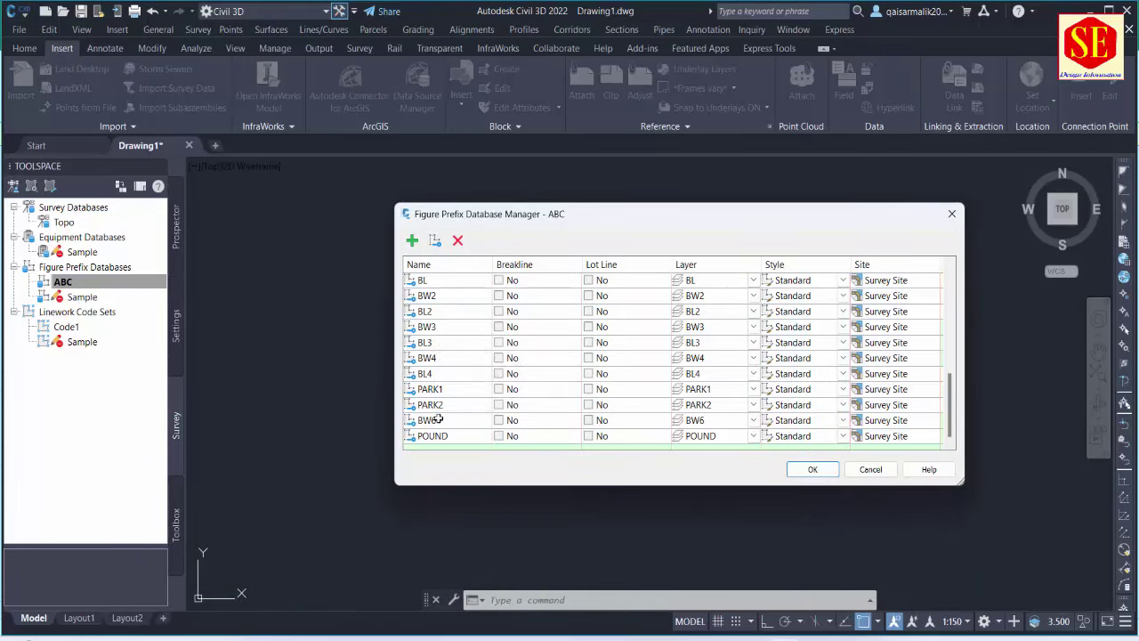
pyautogui.scroll(5, 445, 356)
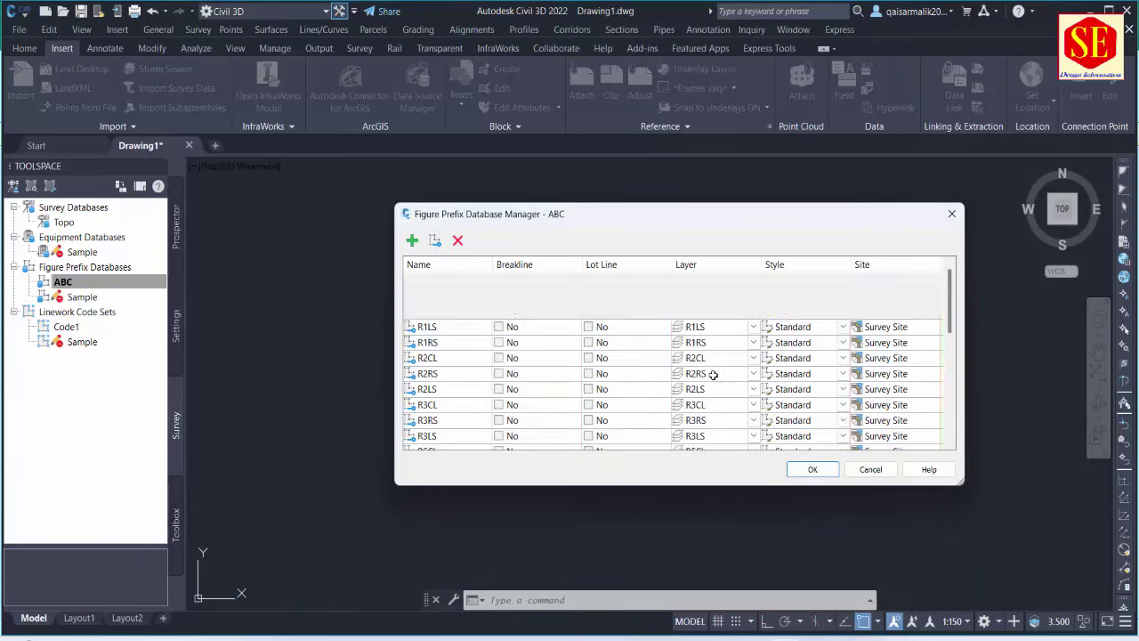
pyautogui.scroll(1, 709, 383)
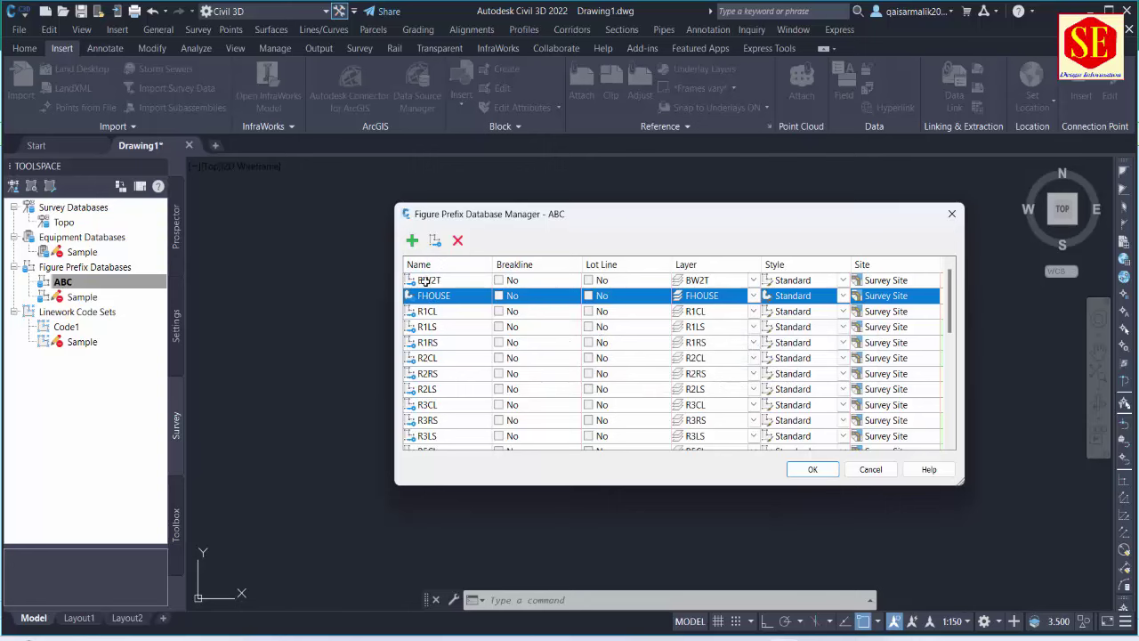
pyautogui.click(425, 281)
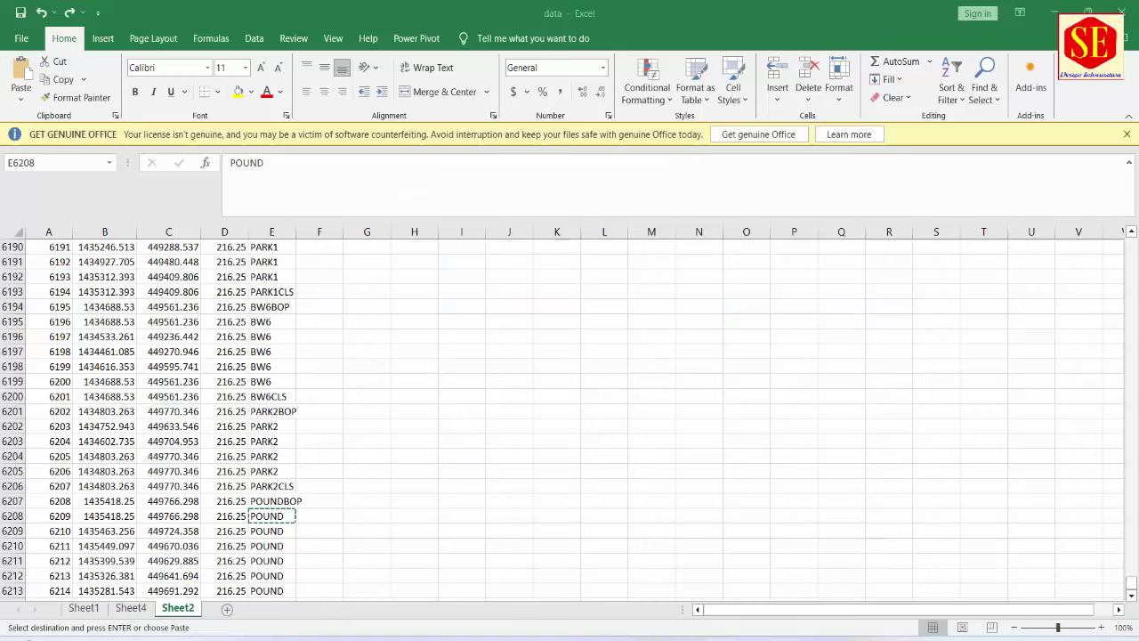
pyautogui.scroll(6, 282, 412)
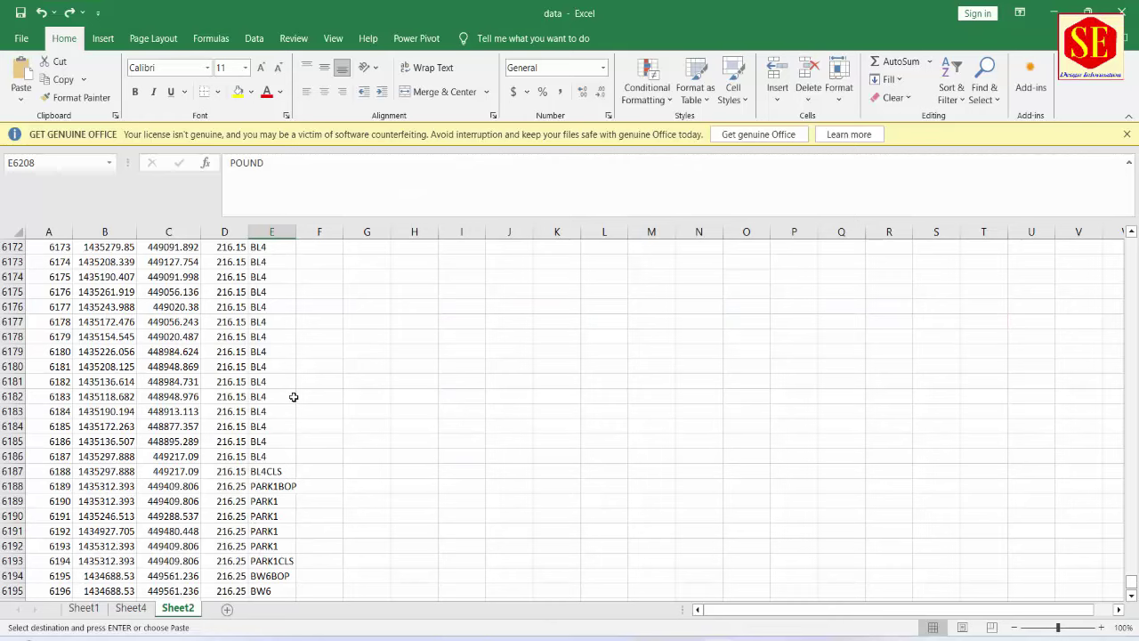
pyautogui.scroll(5, 293, 396)
pyautogui.click(258, 276)
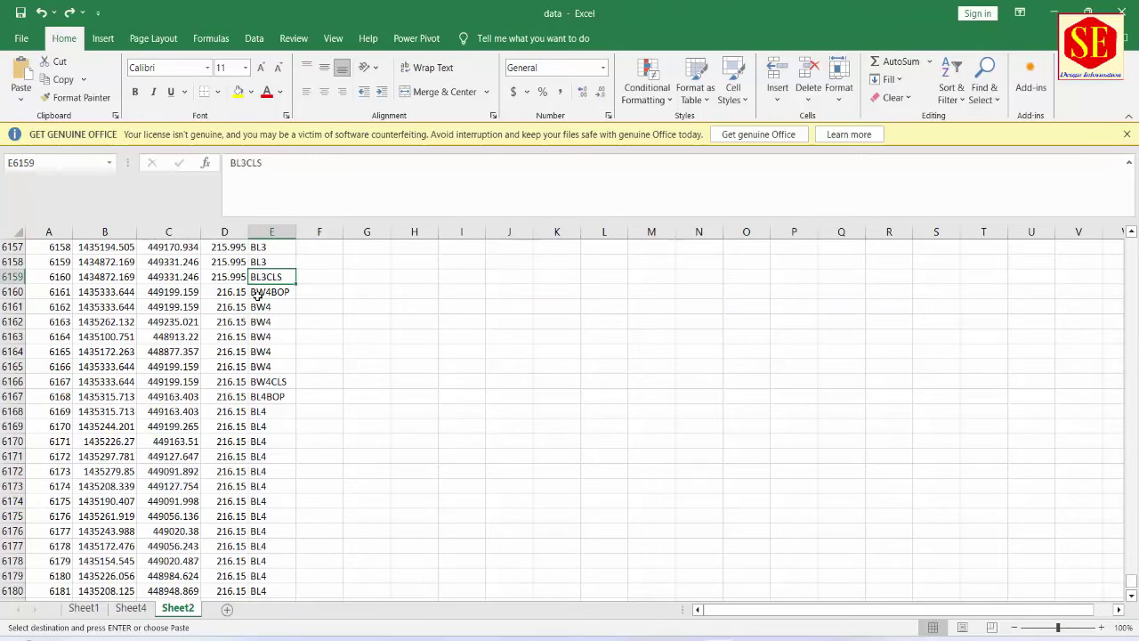
pyautogui.click(259, 291)
pyautogui.click(263, 307)
pyautogui.moveTo(264, 307); pyautogui.dragTo(263, 367)
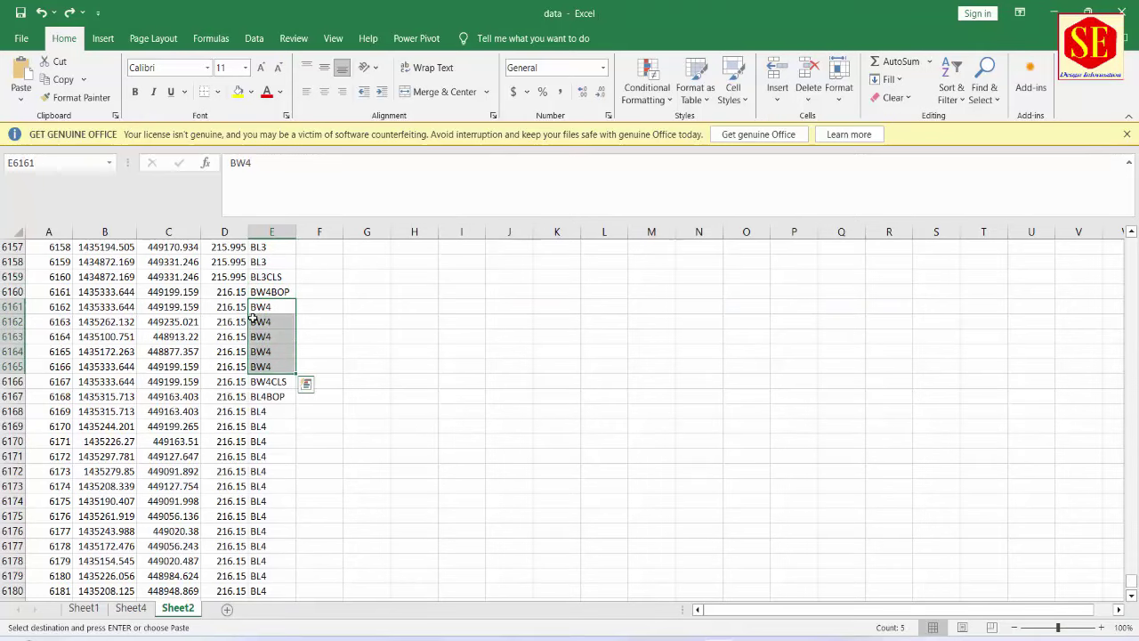
pyautogui.scroll(3, 275, 355)
pyautogui.scroll(5, 275, 354)
pyautogui.scroll(6, 276, 365)
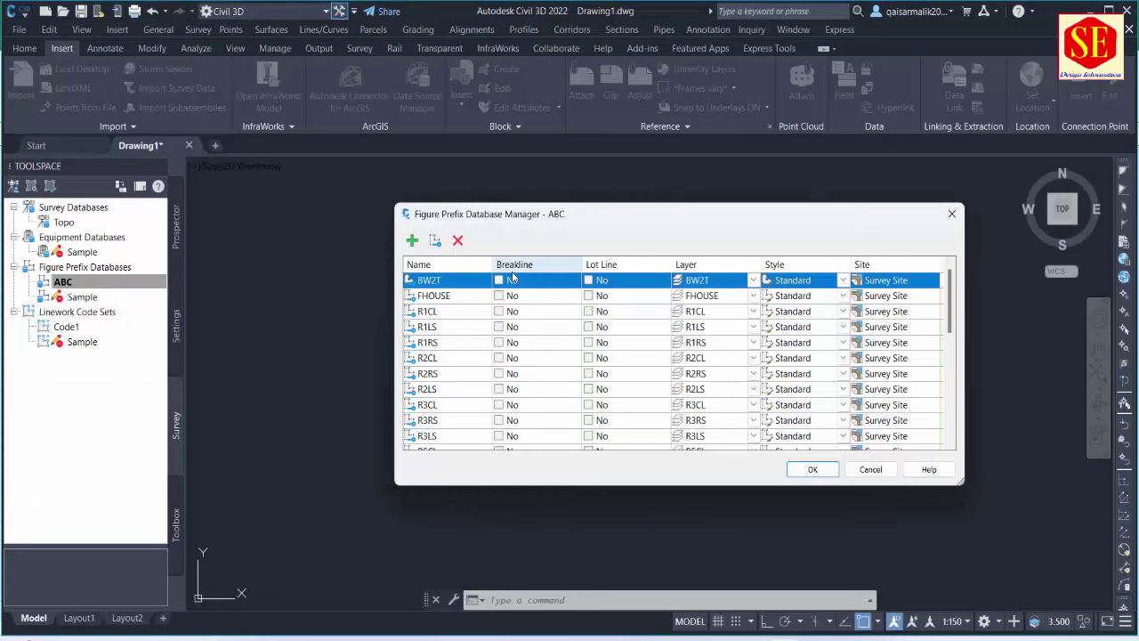
# Step: Accept the figure prefix database and select the Civil 3D set under Point > Description Key Sets
pyautogui.click(814, 472)
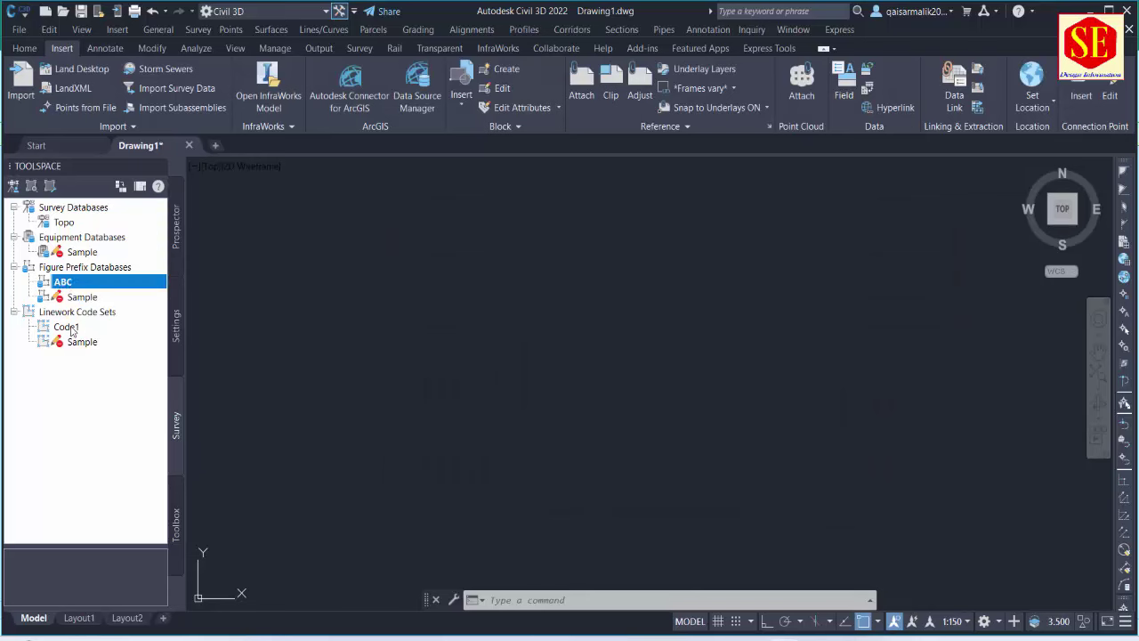
pyautogui.click(71, 331)
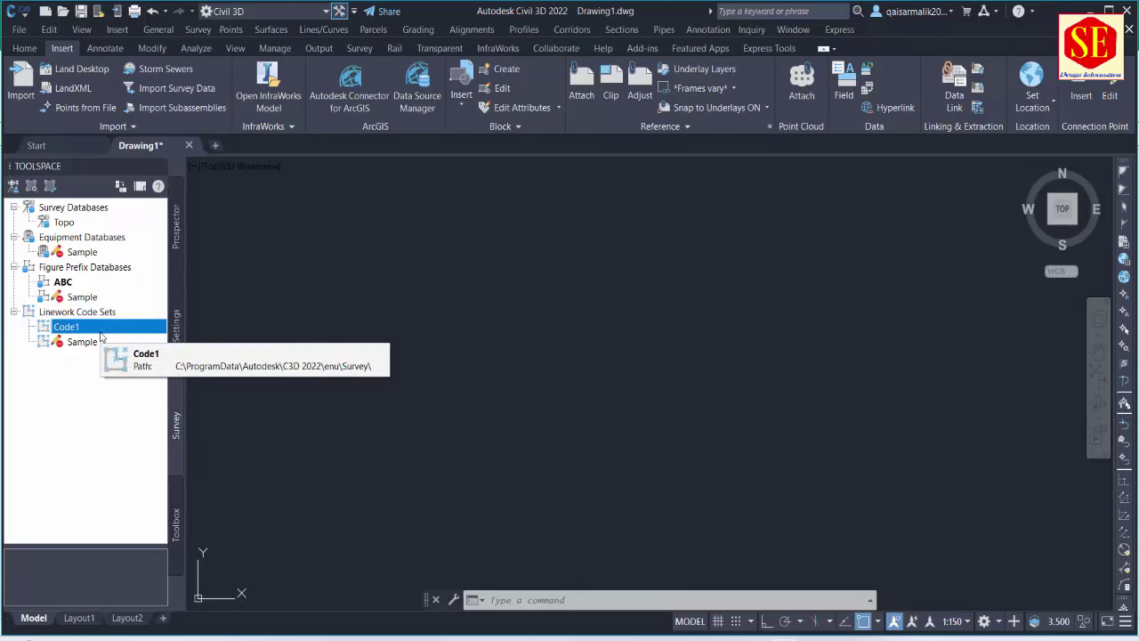
pyautogui.click(177, 334)
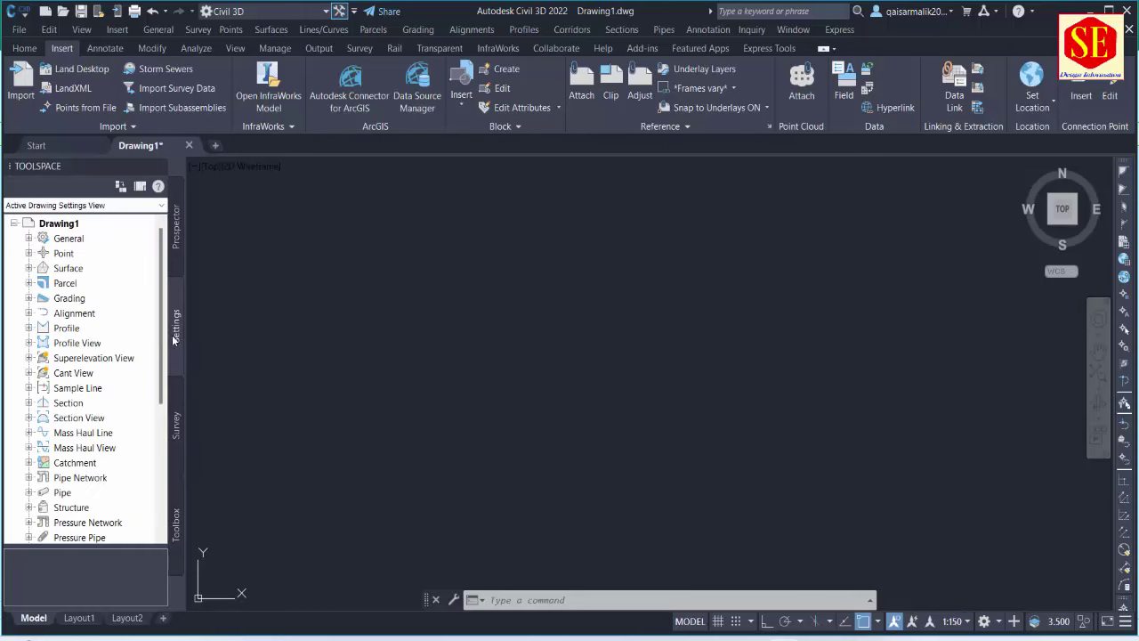
pyautogui.click(28, 254)
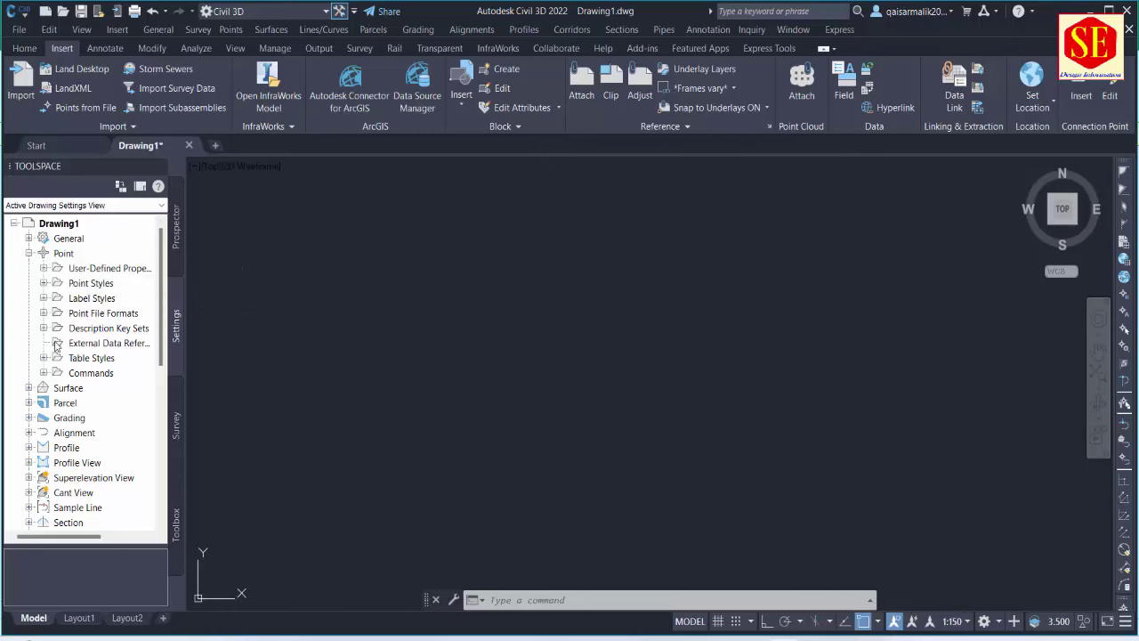
pyautogui.click(43, 329)
pyautogui.click(125, 329)
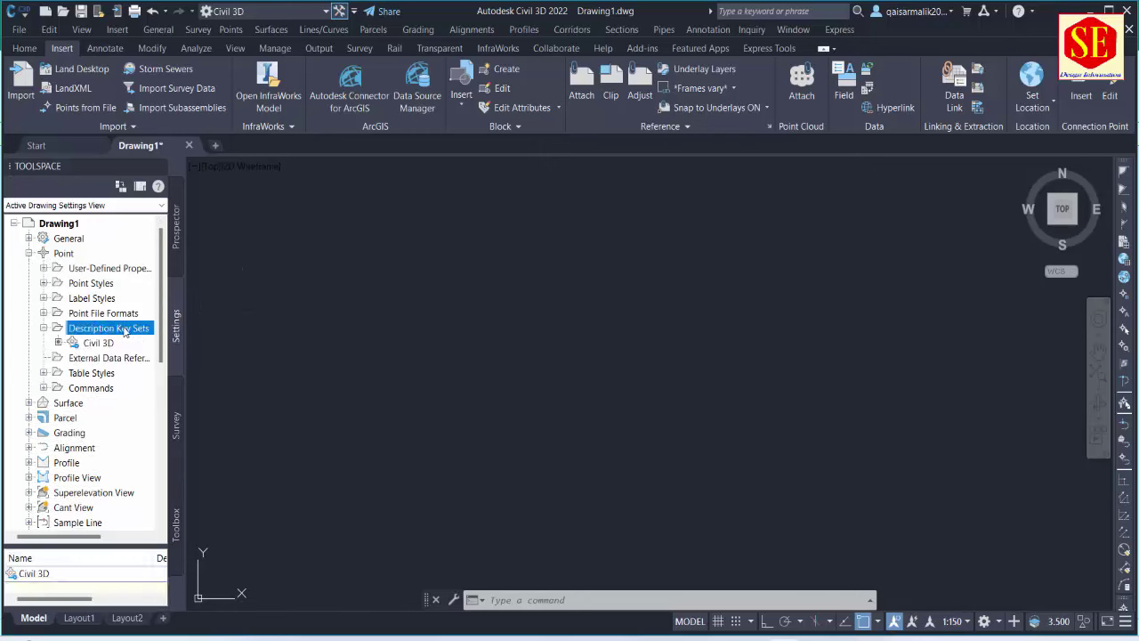
pyautogui.click(100, 343)
# Step: Delete the TR*, SWMH* and STA* keys in the Civil 3D key set editor
pyautogui.rightClick(112, 343)
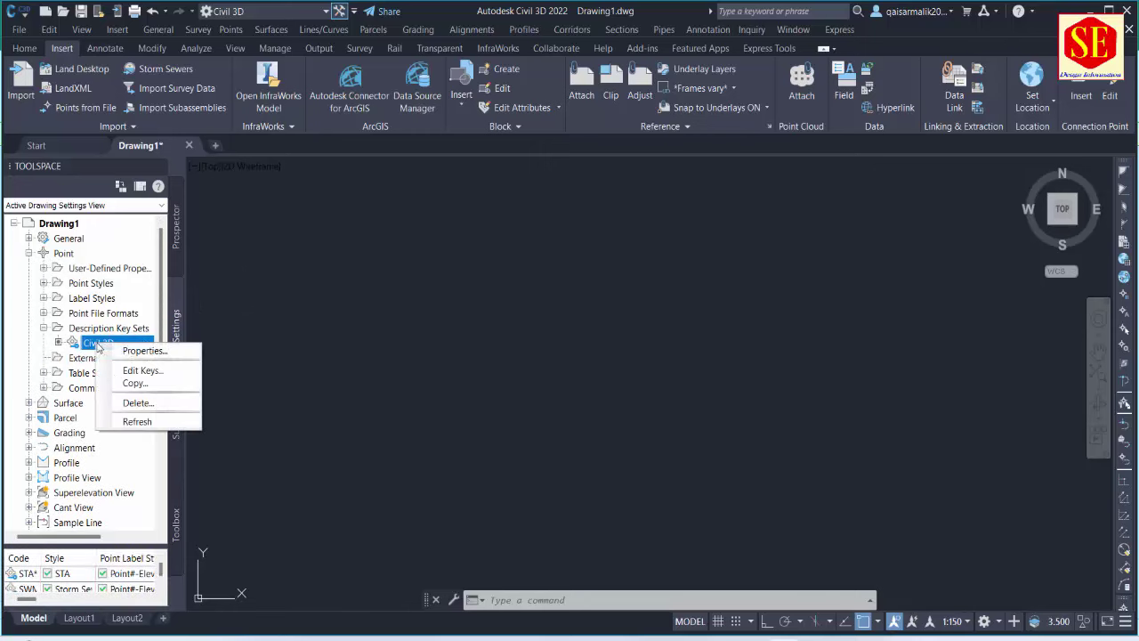
pyautogui.click(141, 371)
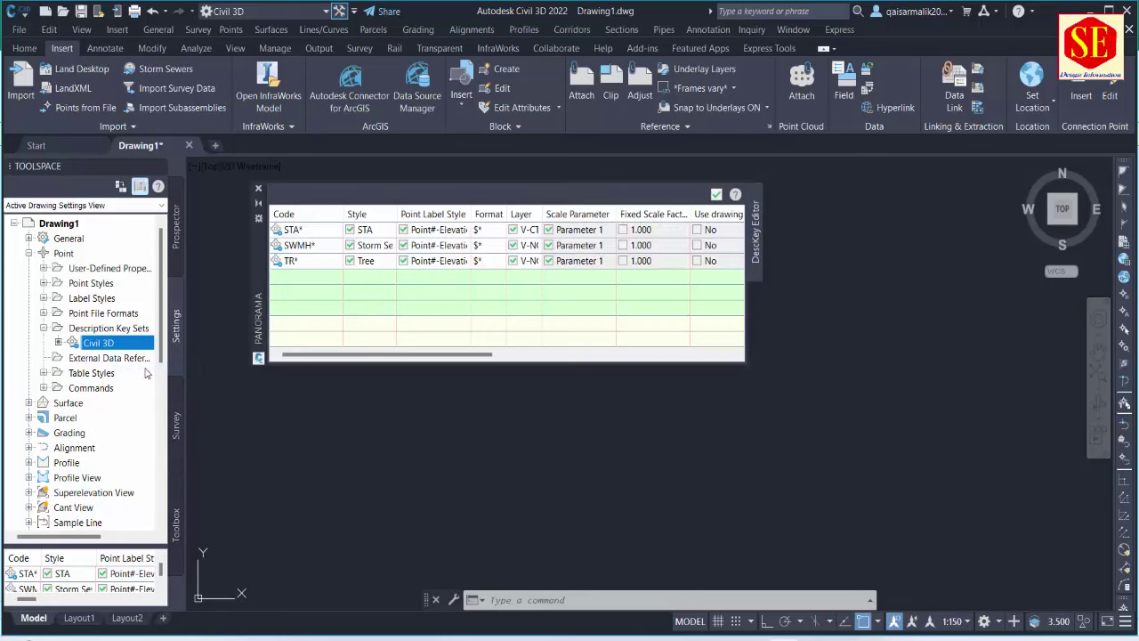
pyautogui.click(302, 263)
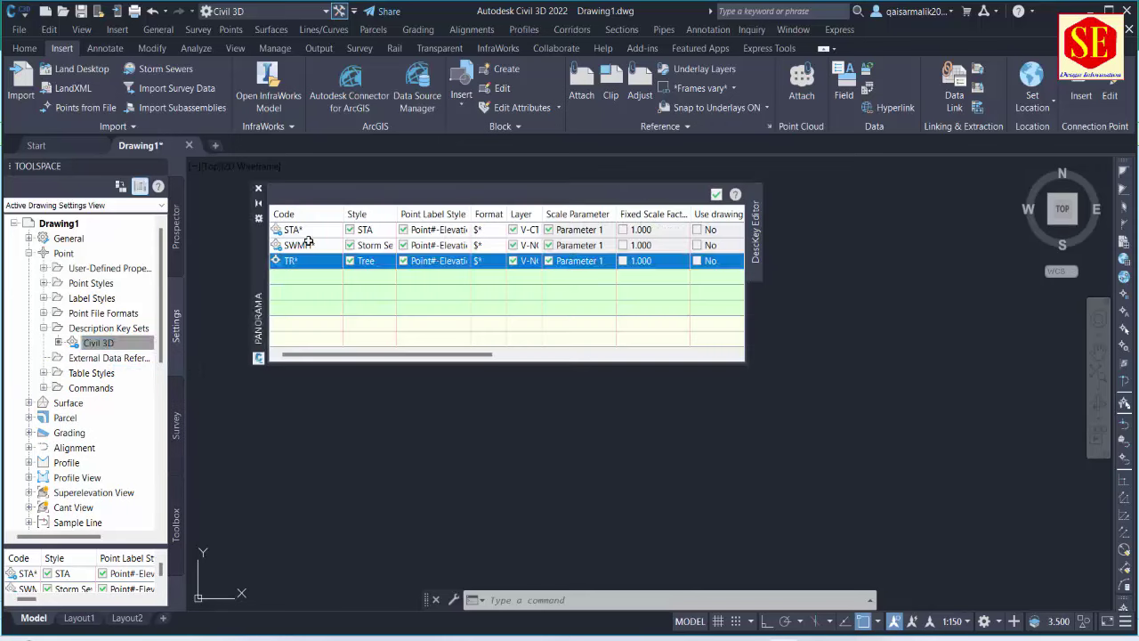
pyautogui.click(306, 242)
pyautogui.click(305, 231)
pyautogui.click(305, 261)
pyautogui.click(305, 246)
pyautogui.click(305, 230)
pyautogui.click(307, 259)
pyautogui.rightClick(322, 260)
pyautogui.click(352, 289)
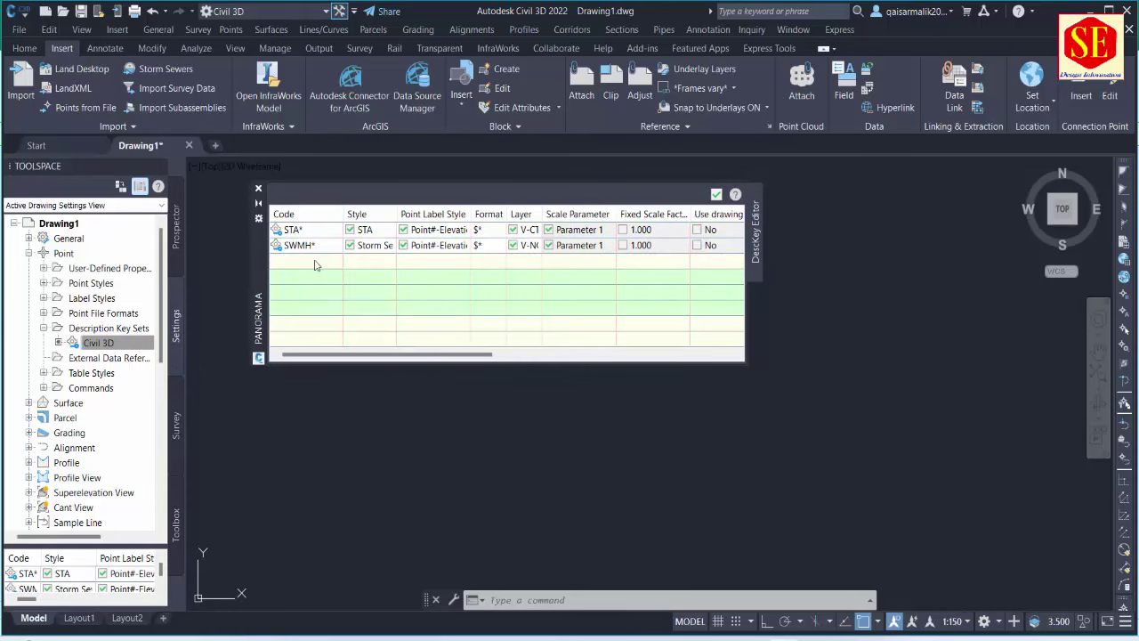
pyautogui.rightClick(328, 246)
pyautogui.click(354, 288)
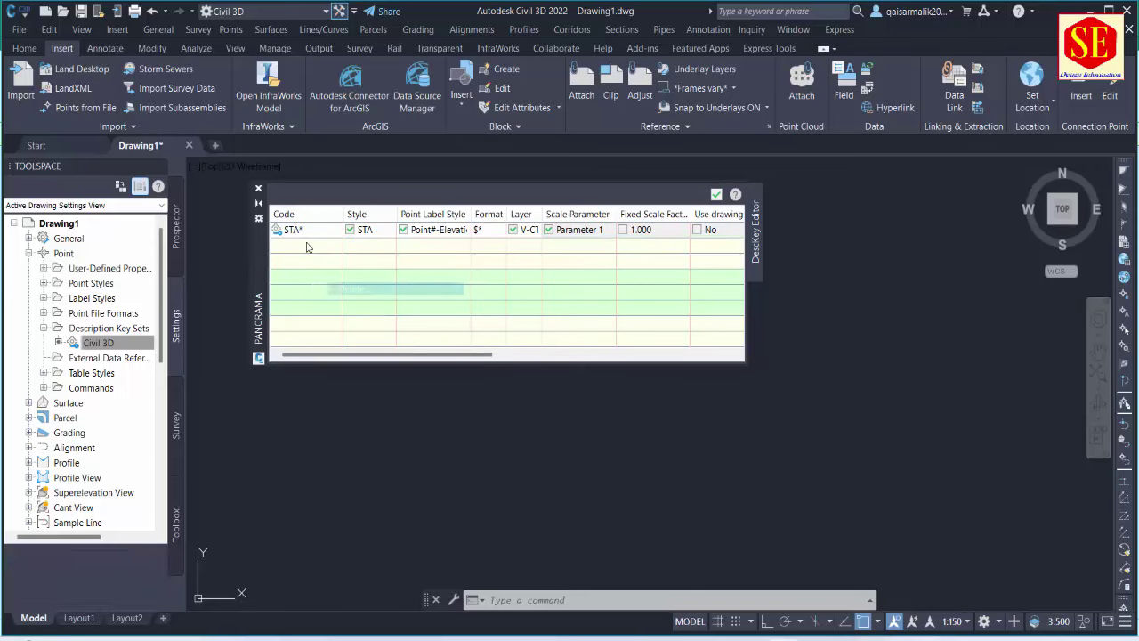
pyautogui.click(296, 230)
pyautogui.rightClick(296, 231)
pyautogui.click(320, 262)
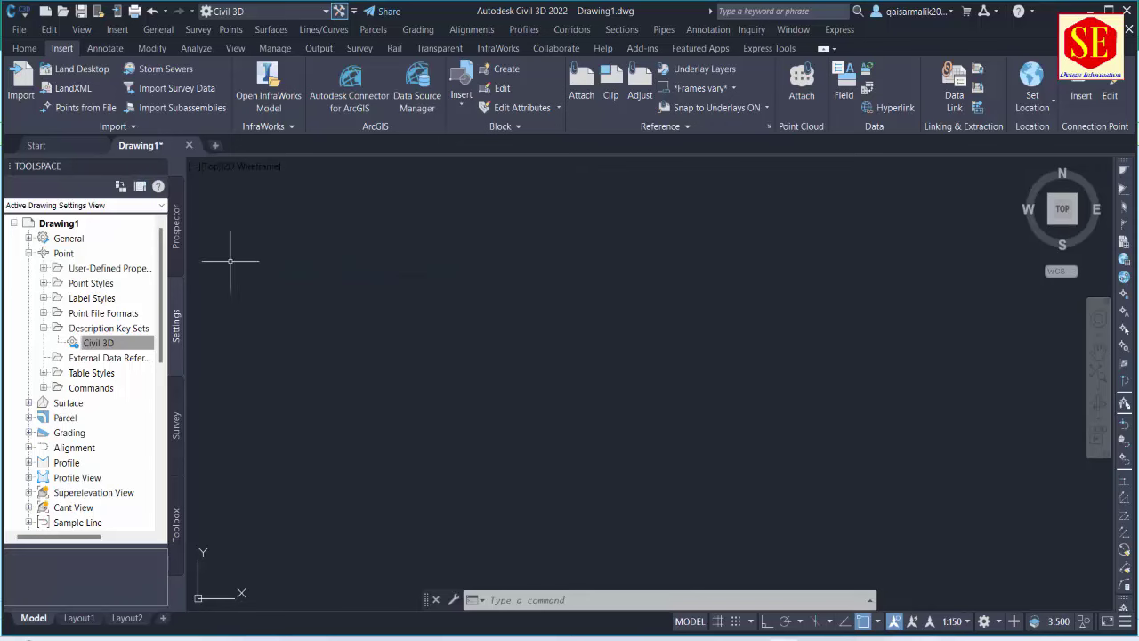
# Step: Reopen Edit Keys on the Civil 3D set to create a New DescKey row
pyautogui.click(138, 338)
pyautogui.rightClick(138, 338)
pyautogui.click(155, 379)
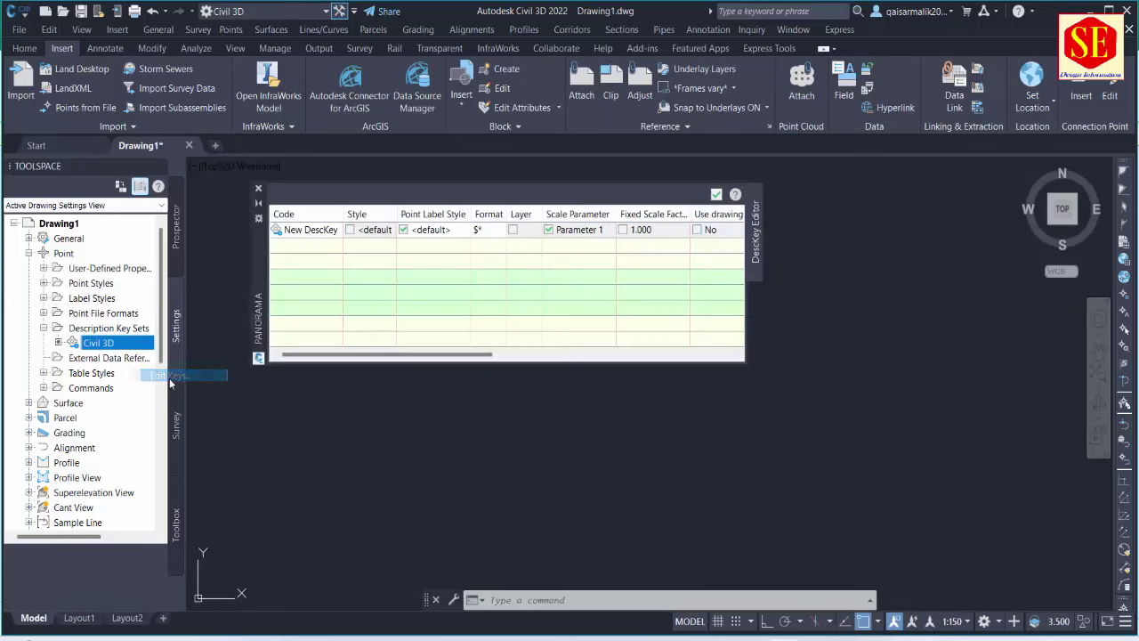
pyautogui.click(313, 231)
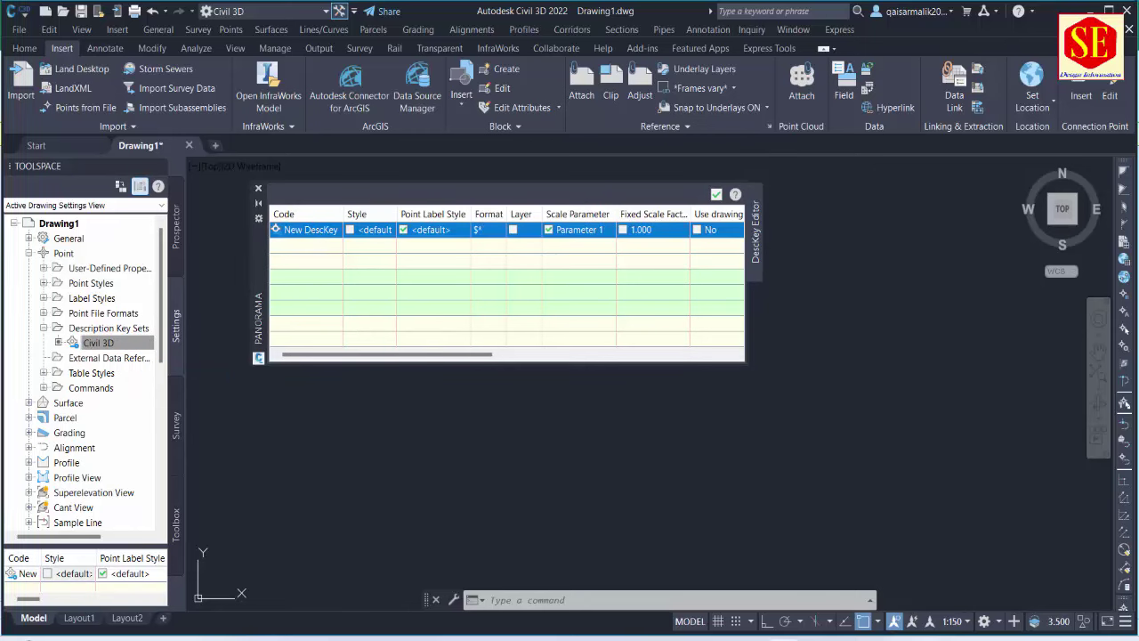
pyautogui.hotkey('alt', 'Tab')
# Step: Switch to the Sheet1 point table in Excel
pyautogui.scroll(5, 336, 328)
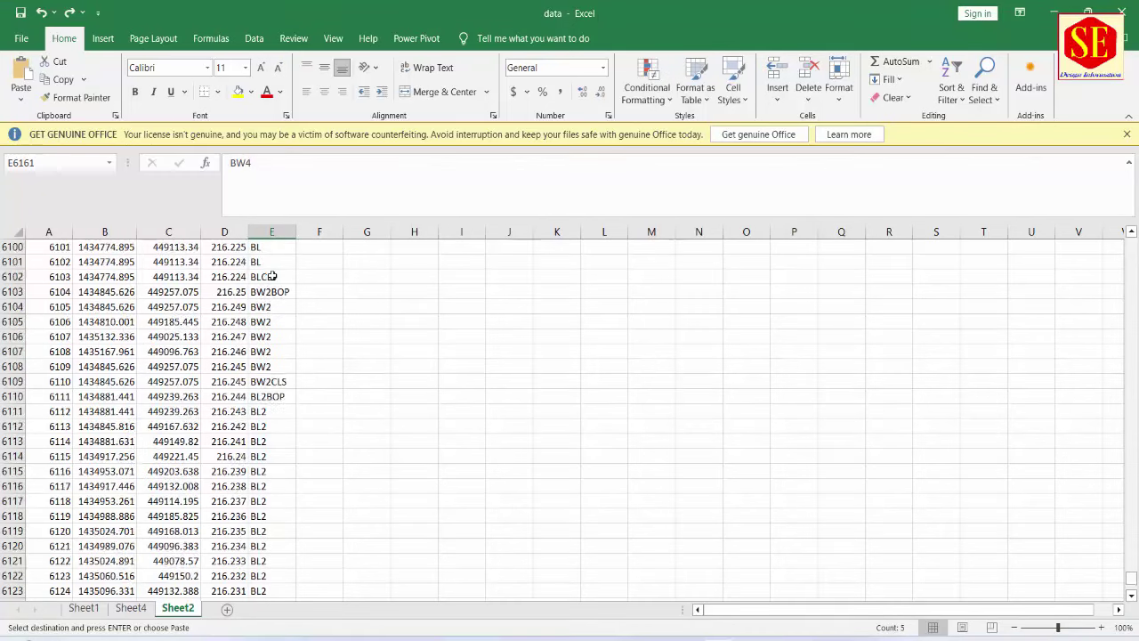
pyautogui.scroll(2, 267, 303)
pyautogui.click(83, 608)
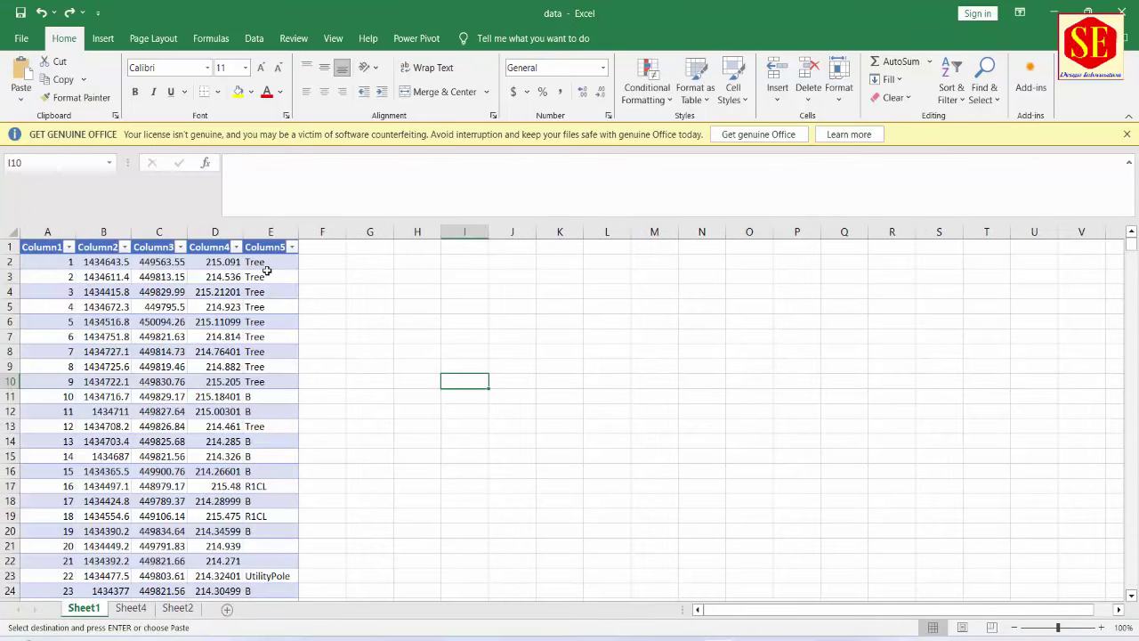
# Step: Browse Column5's filter codes, unchecking BW3CLS, BW4BOP and BW4CLS, then cancel without filtering
pyautogui.click(291, 247)
pyautogui.scroll(-2, 219, 454)
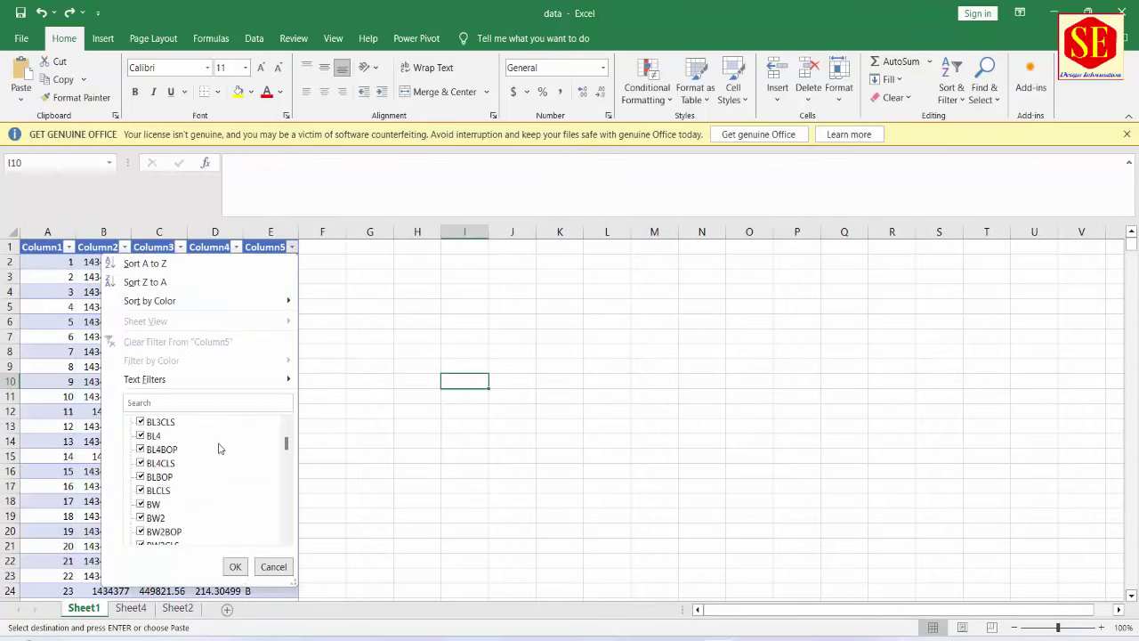
pyautogui.scroll(-2, 221, 463)
pyautogui.scroll(-3, 222, 476)
pyautogui.scroll(2, 173, 463)
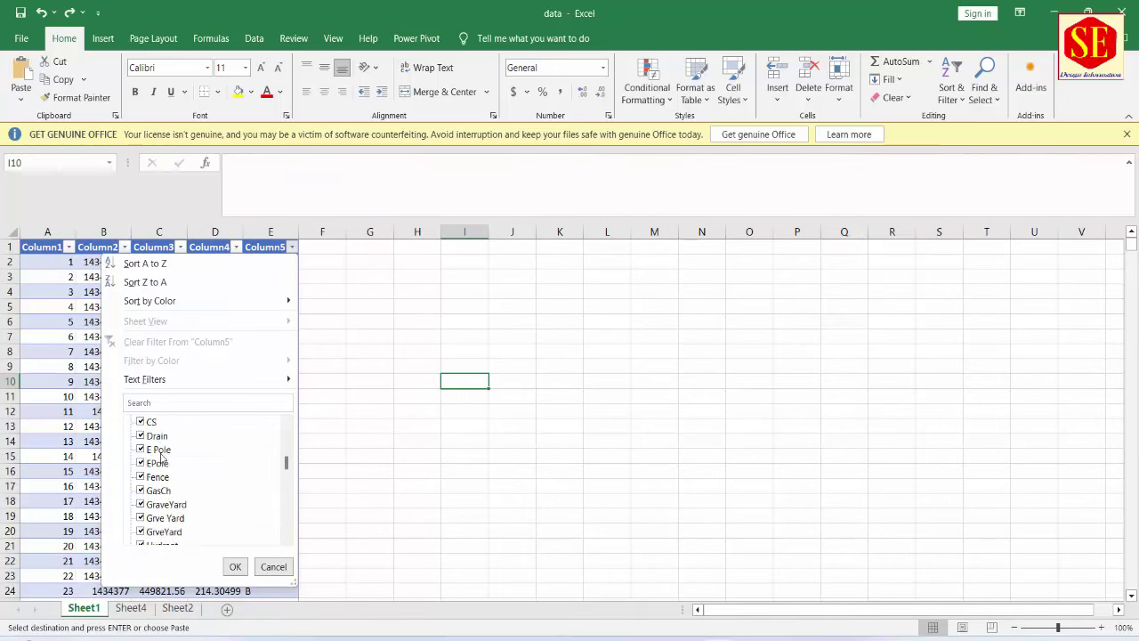
pyautogui.scroll(2, 175, 454)
pyautogui.click(169, 423)
pyautogui.click(184, 449)
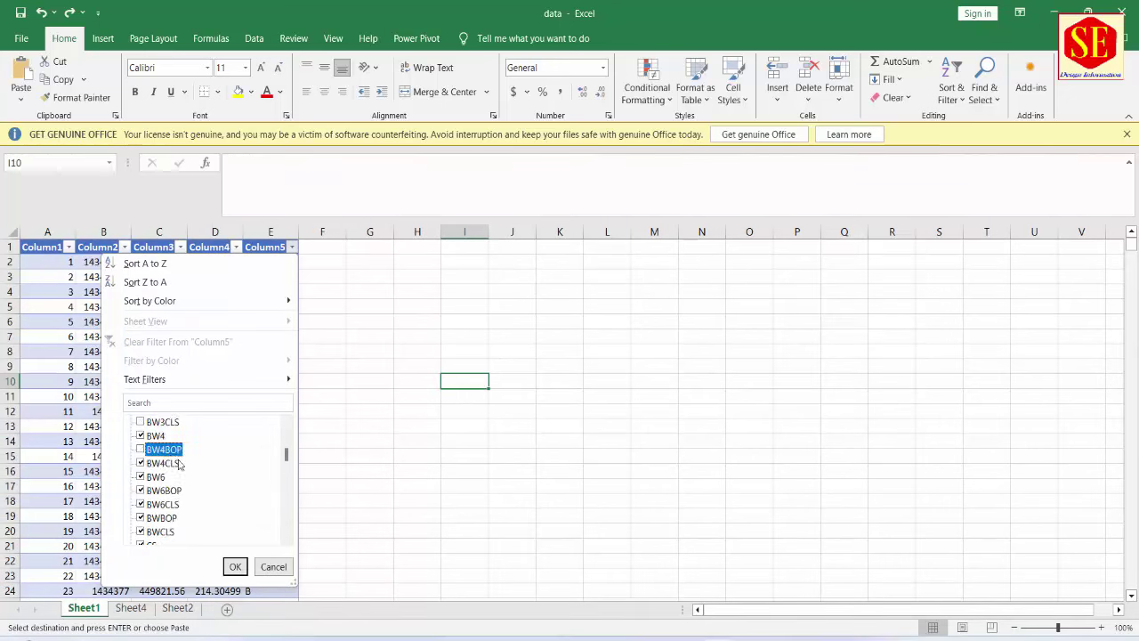
pyautogui.click(177, 462)
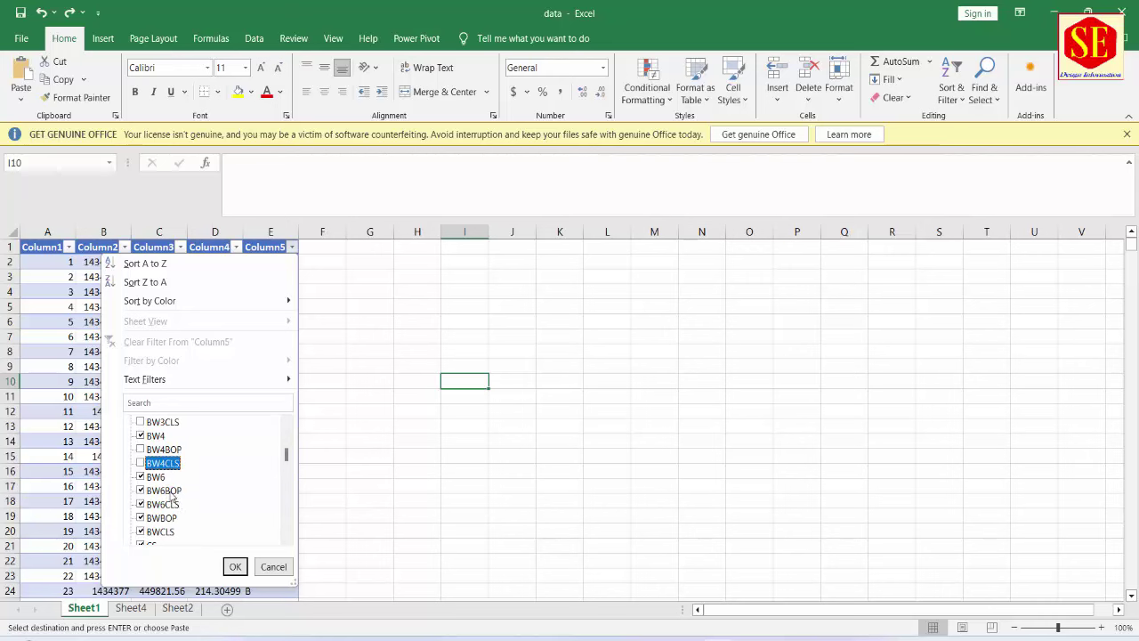
pyautogui.scroll(-1, 170, 509)
pyautogui.scroll(-4, 168, 515)
pyautogui.scroll(-5, 167, 514)
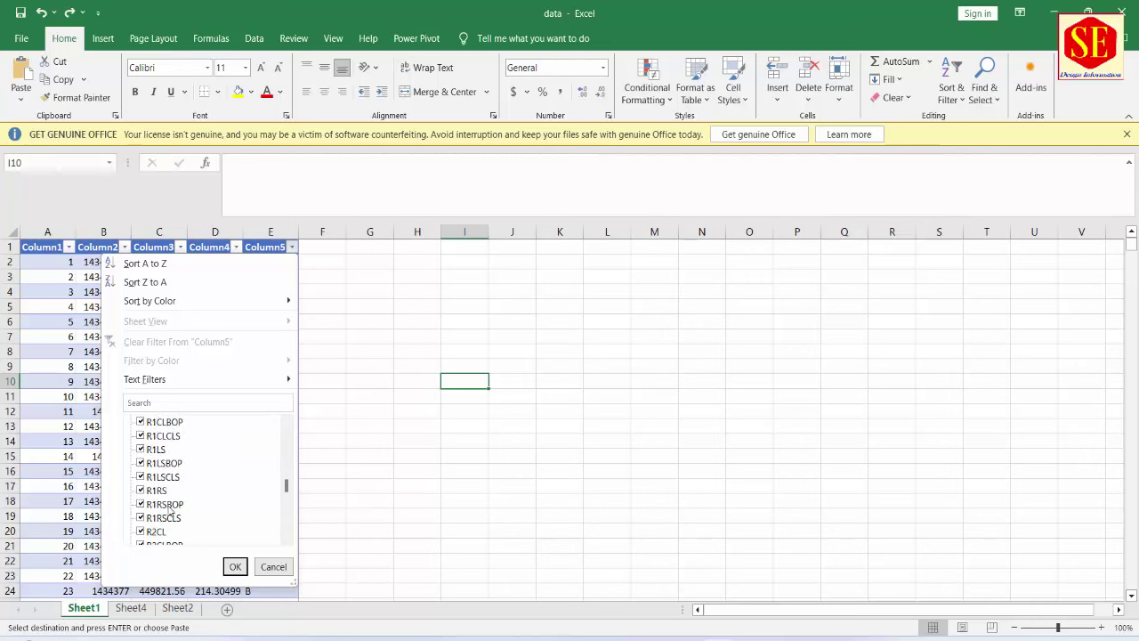
pyautogui.scroll(-5, 209, 504)
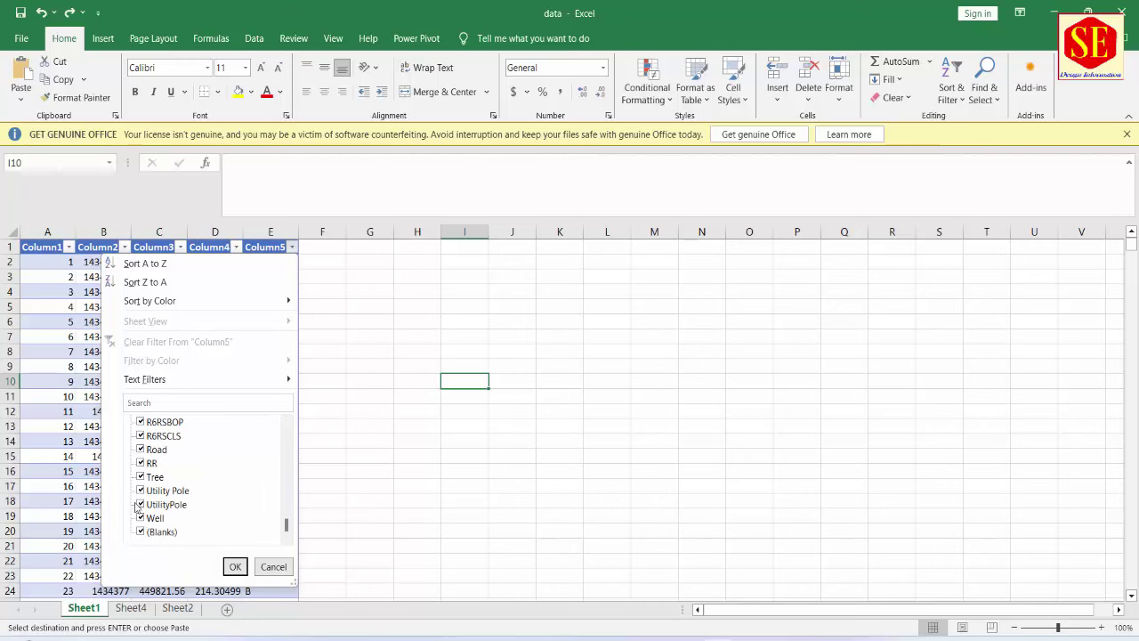
pyautogui.click(262, 569)
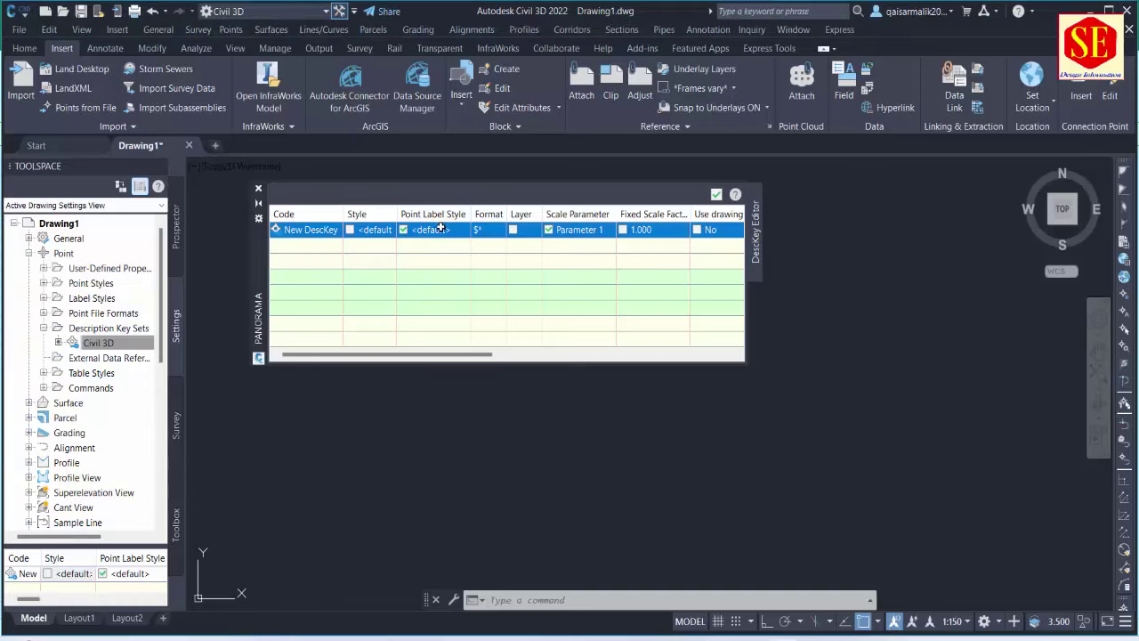
# Step: Close the point label style dialog and select Excel's numbered code list J3:K23
pyautogui.click(438, 229)
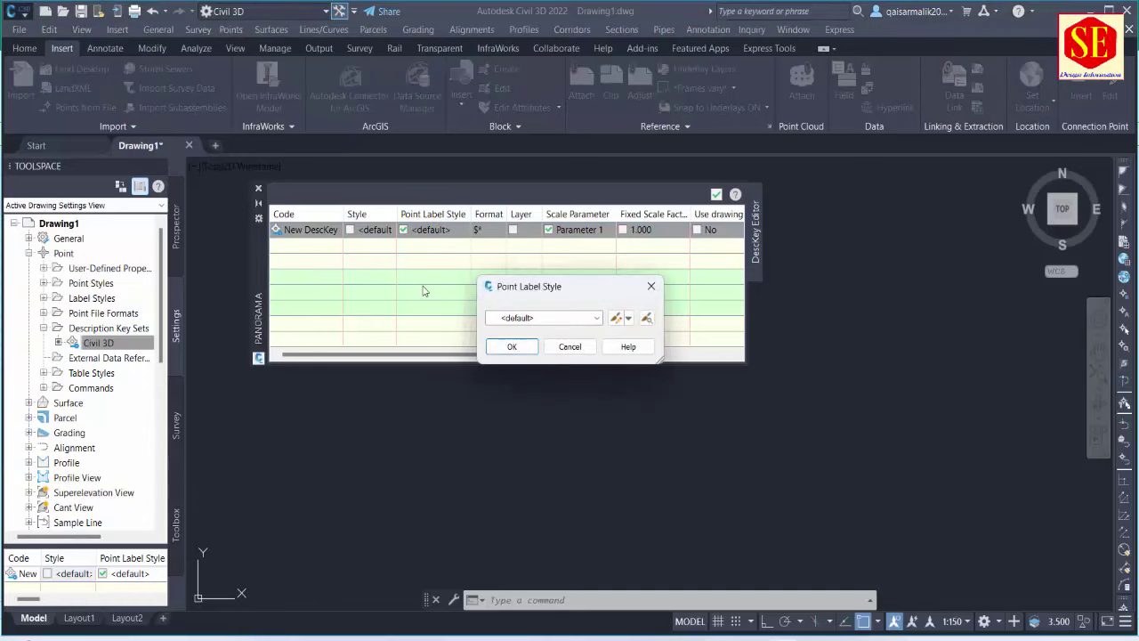
pyautogui.click(570, 347)
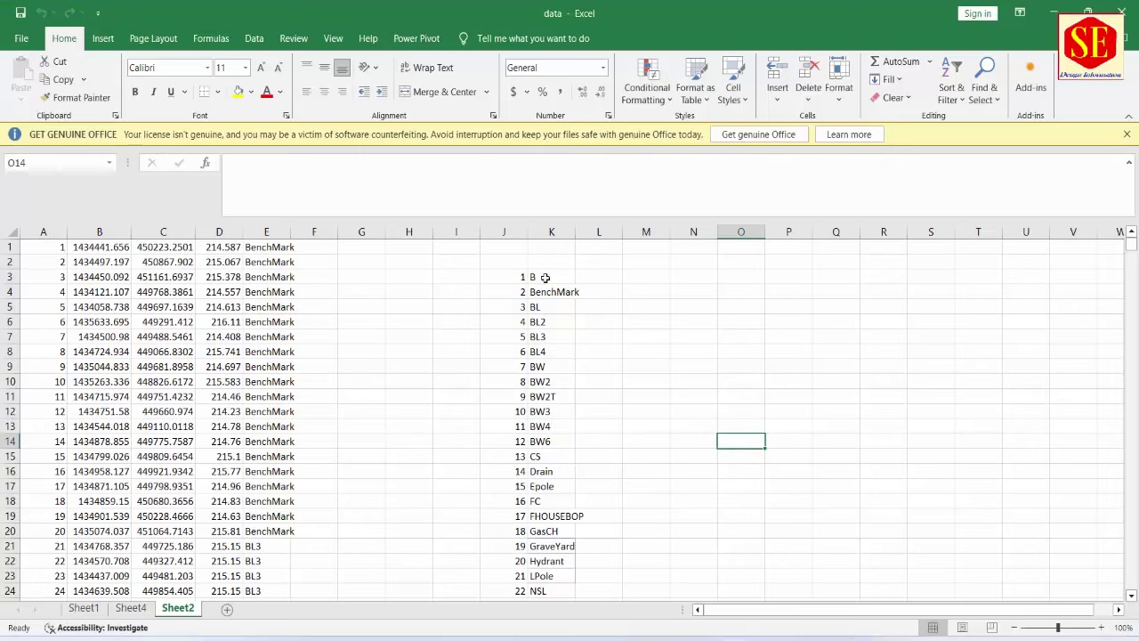
pyautogui.moveTo(545, 278); pyautogui.dragTo(538, 592)
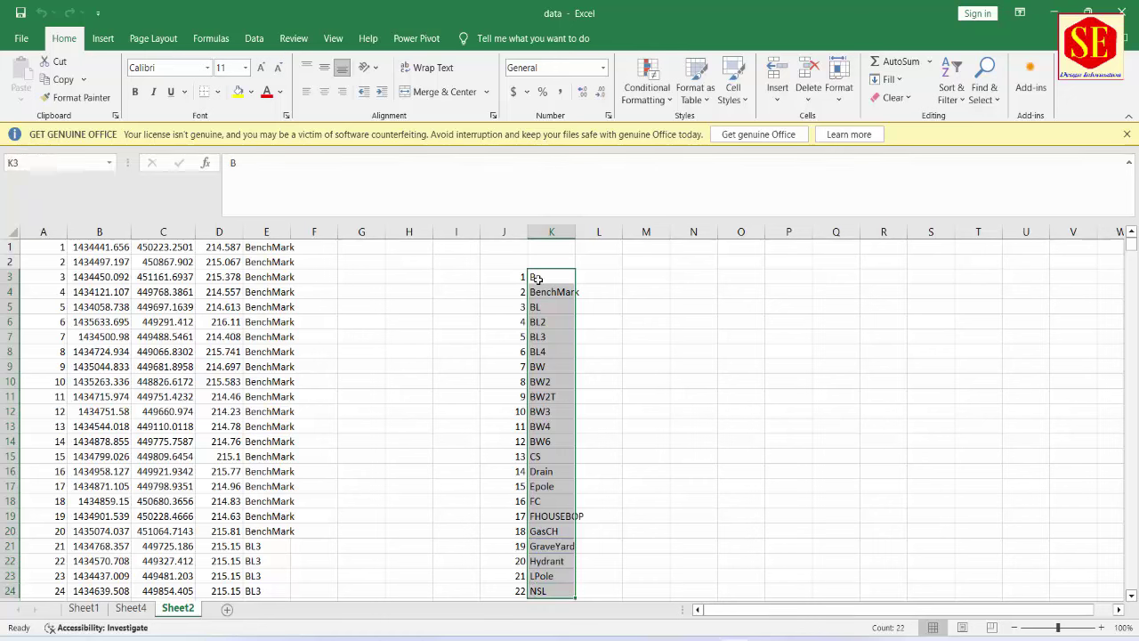
pyautogui.moveTo(538, 280); pyautogui.dragTo(507, 575)
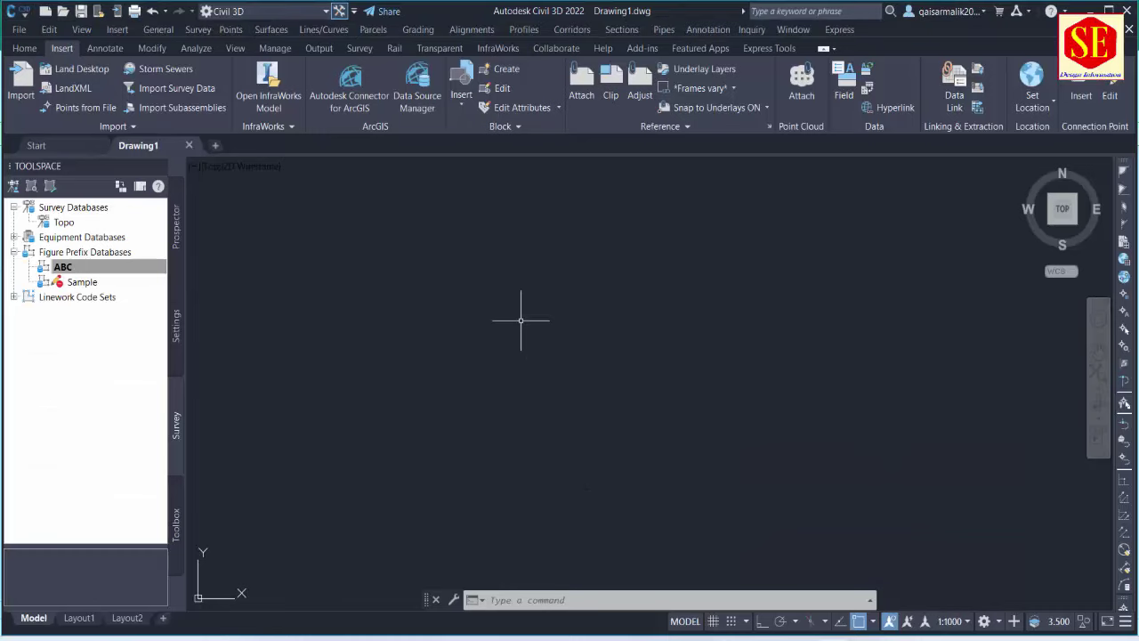
# Step: Open the Civil 3D description key set in the DescKey Editor from the Point settings
pyautogui.click(142, 267)
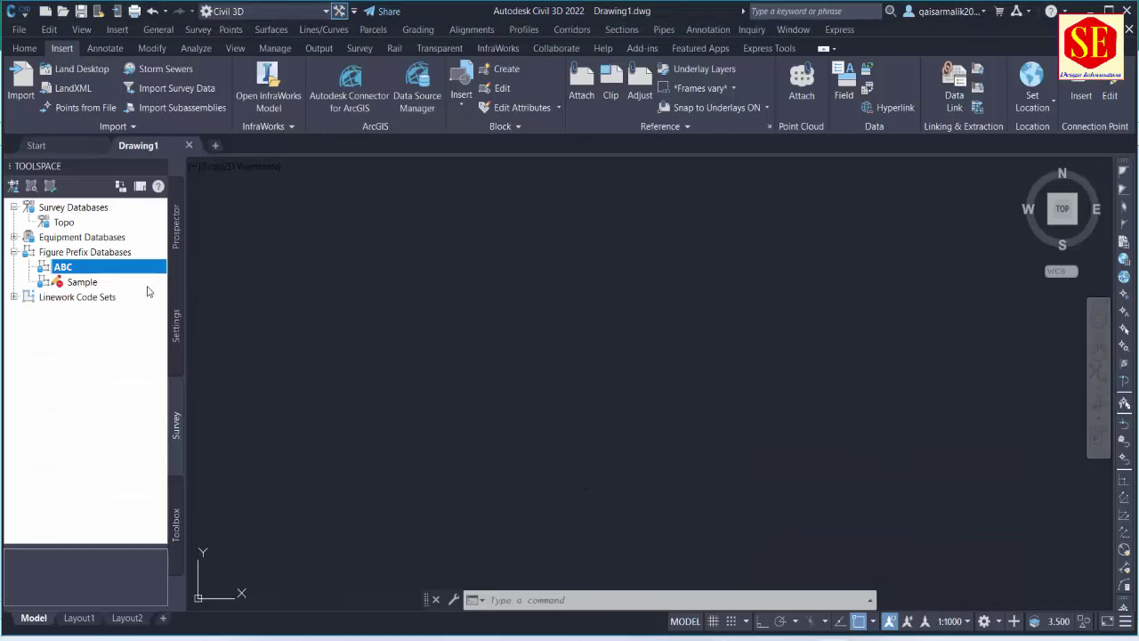
pyautogui.click(176, 227)
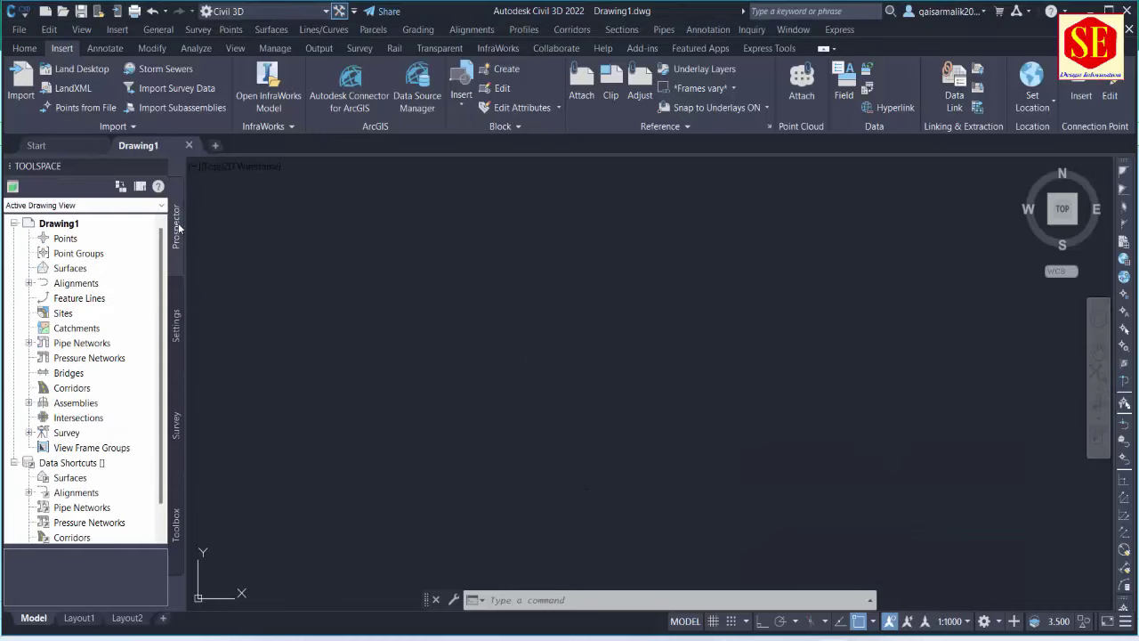
pyautogui.click(178, 349)
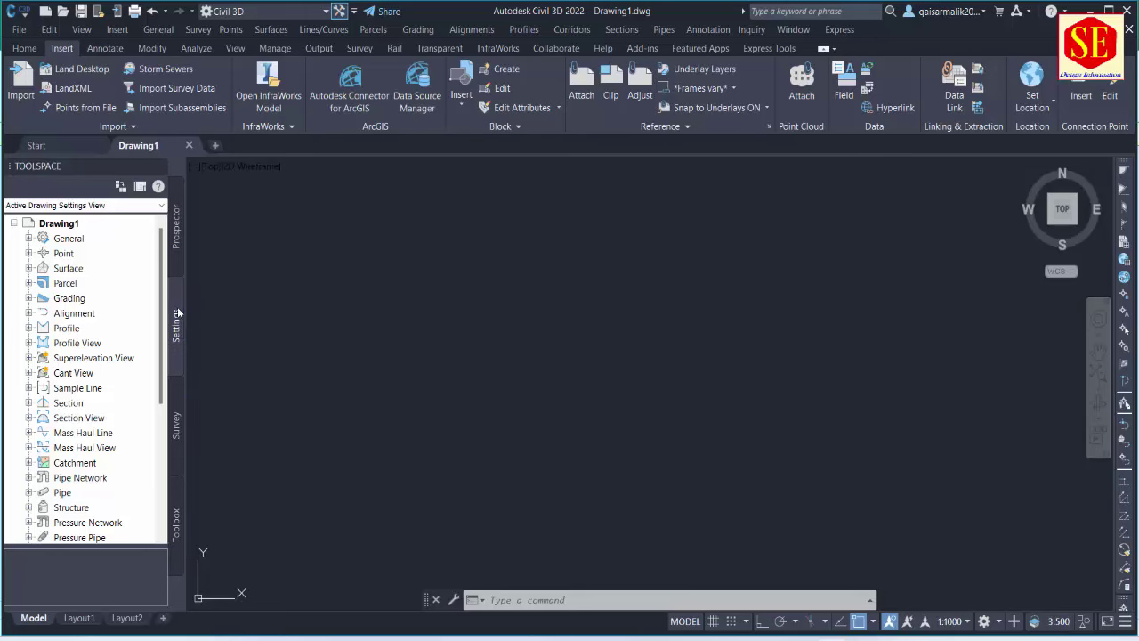
pyautogui.click(28, 253)
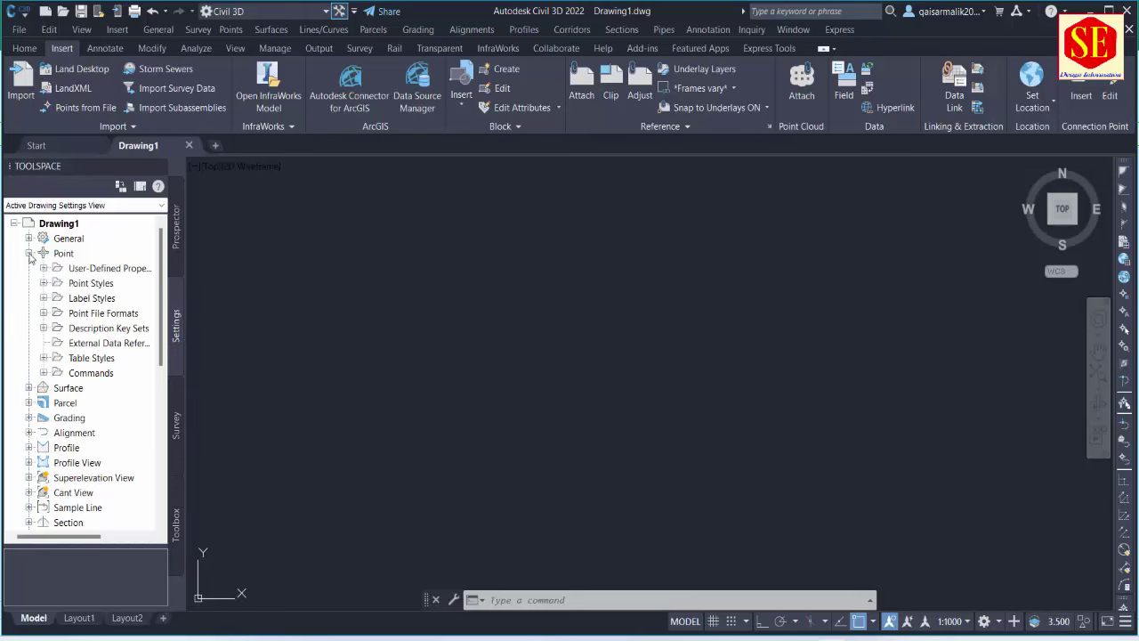
pyautogui.click(101, 329)
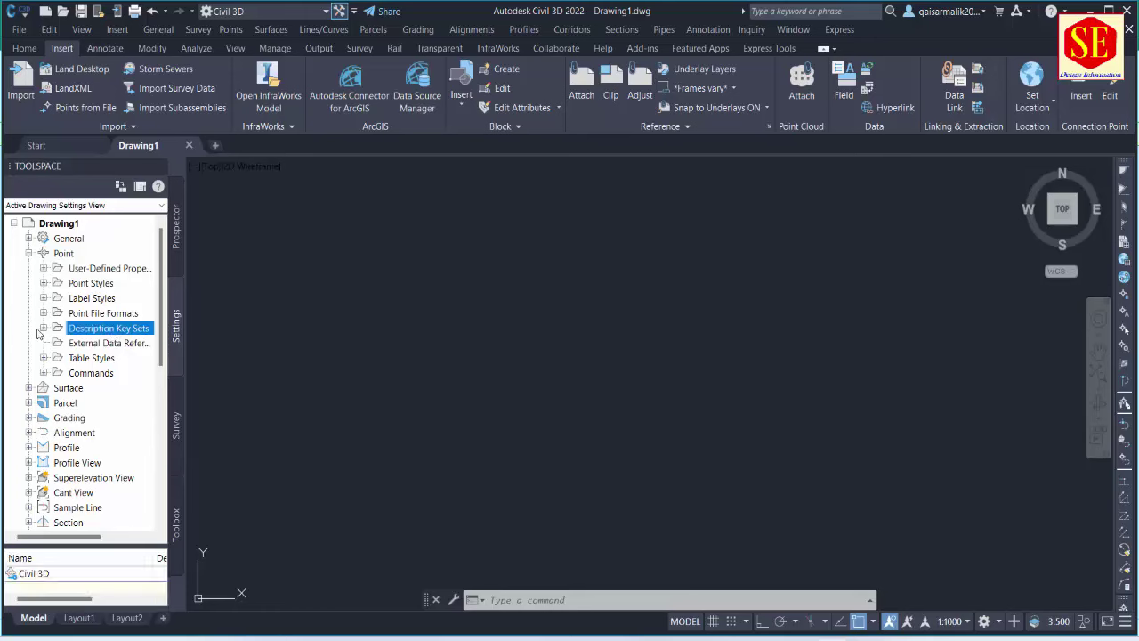
pyautogui.click(43, 329)
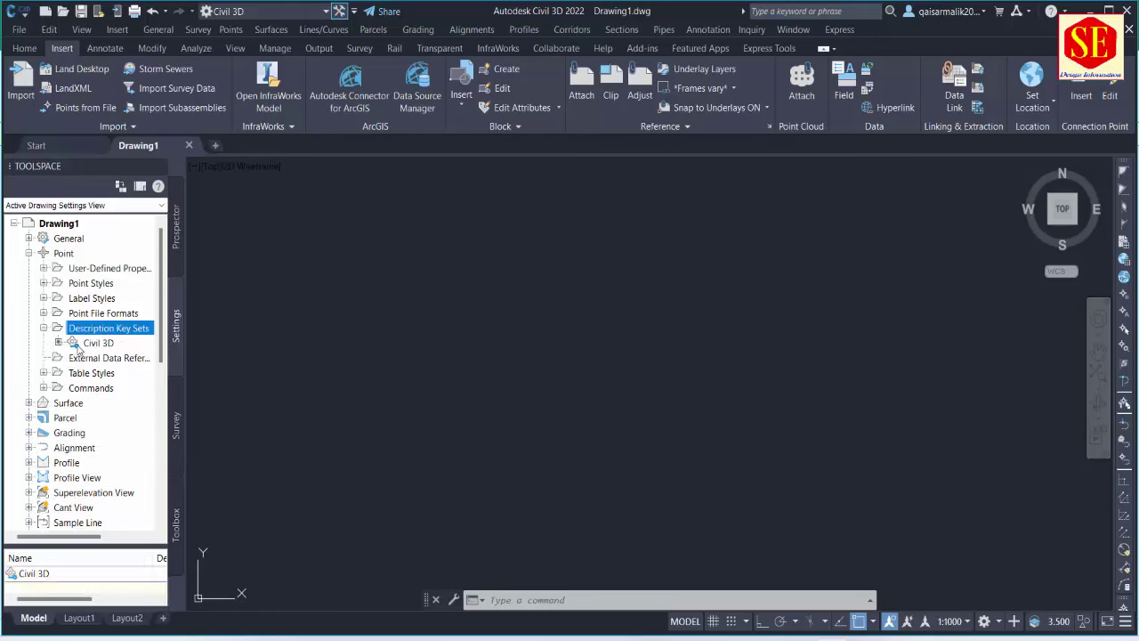
pyautogui.click(89, 343)
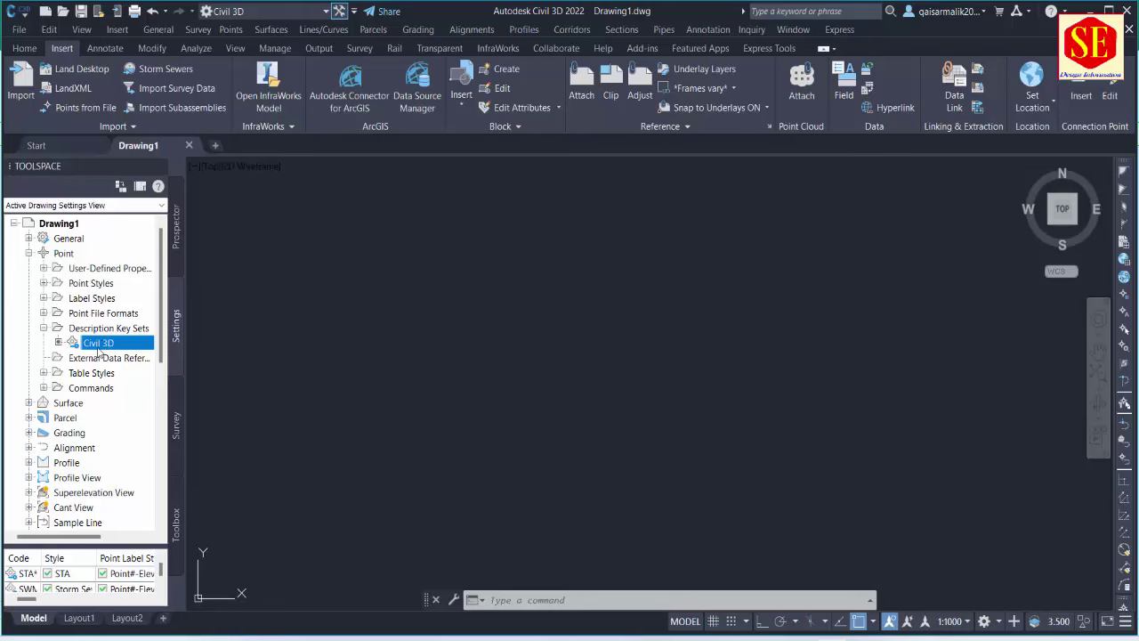
pyautogui.rightClick(106, 352)
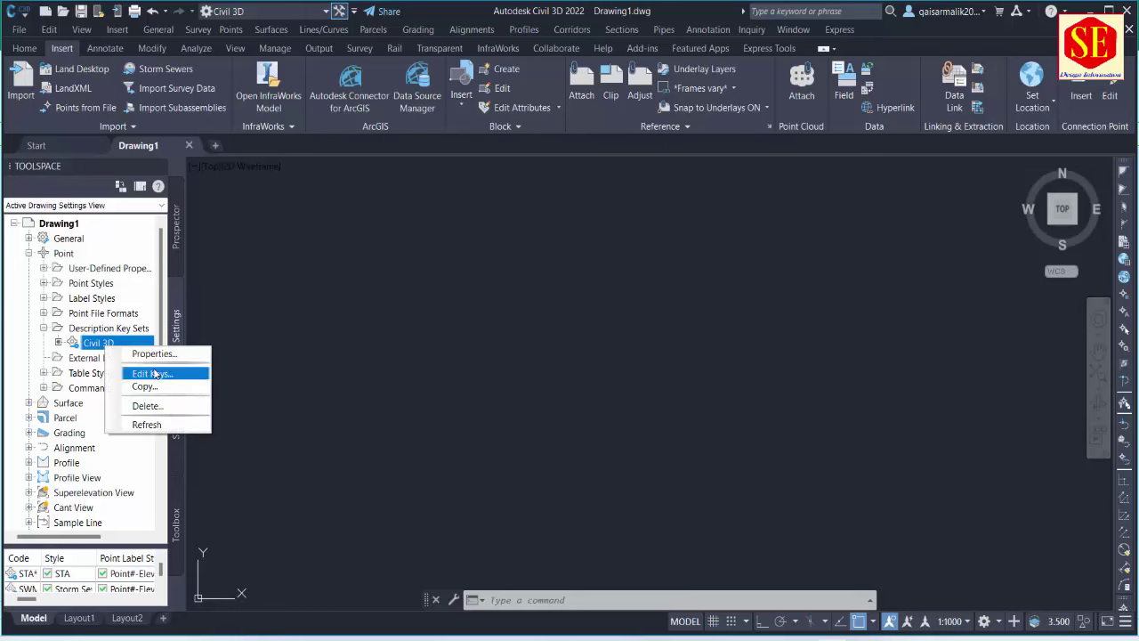
pyautogui.click(153, 374)
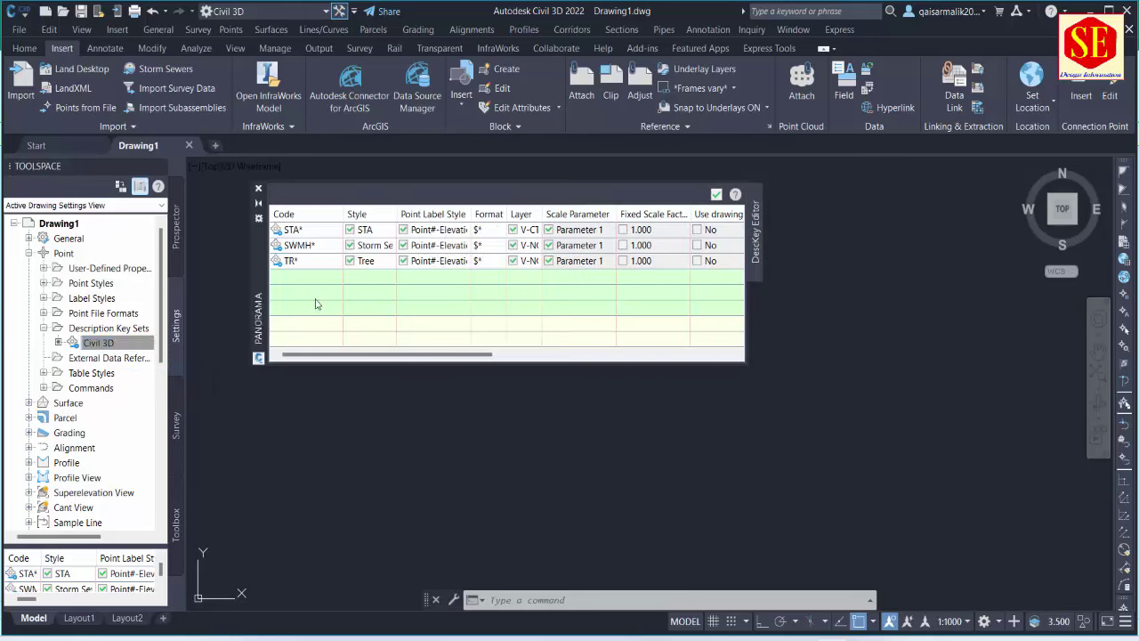
# Step: Delete the TR*, SWMH* and STA* keys, then reopen the emptied key set for editing
pyautogui.click(306, 259)
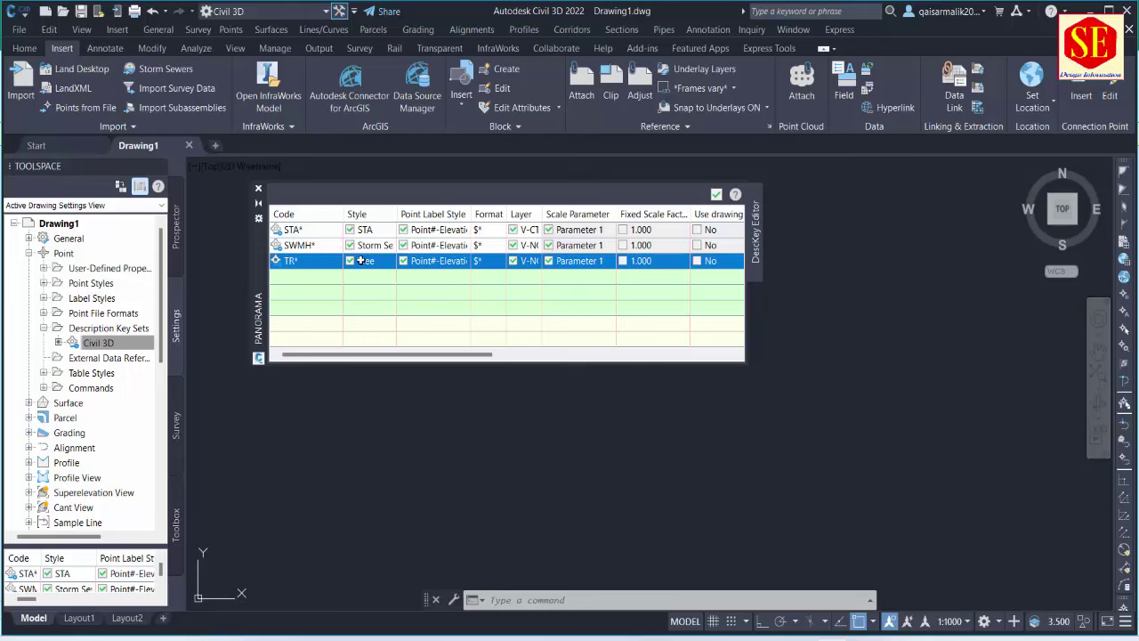
pyautogui.rightClick(314, 260)
pyautogui.click(351, 299)
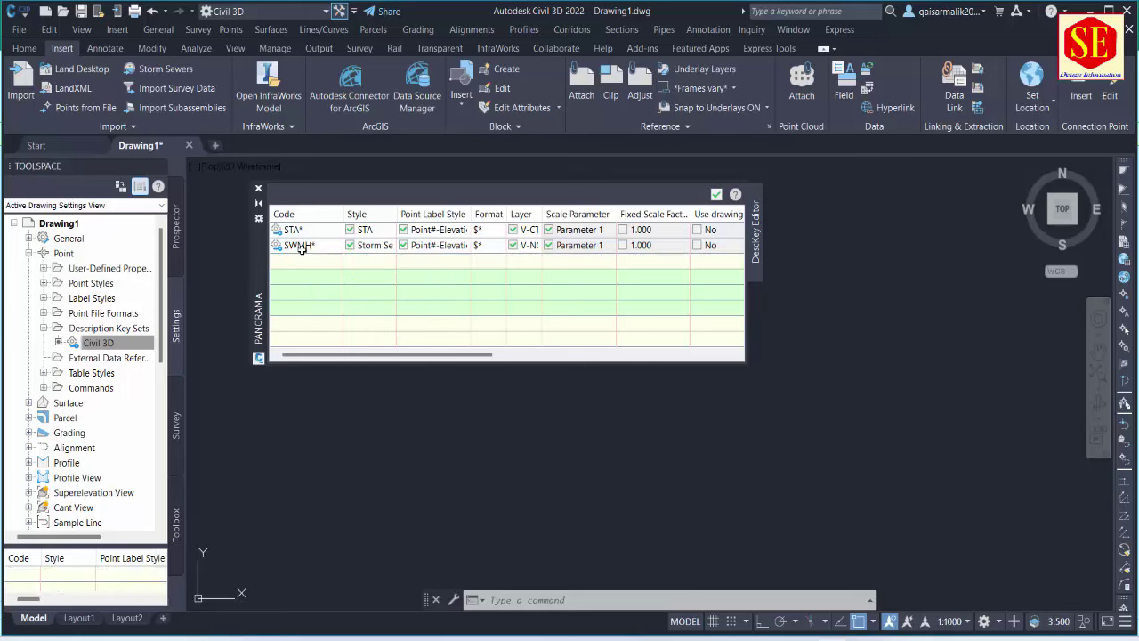
pyautogui.click(300, 247)
pyautogui.rightClick(301, 246)
pyautogui.click(352, 285)
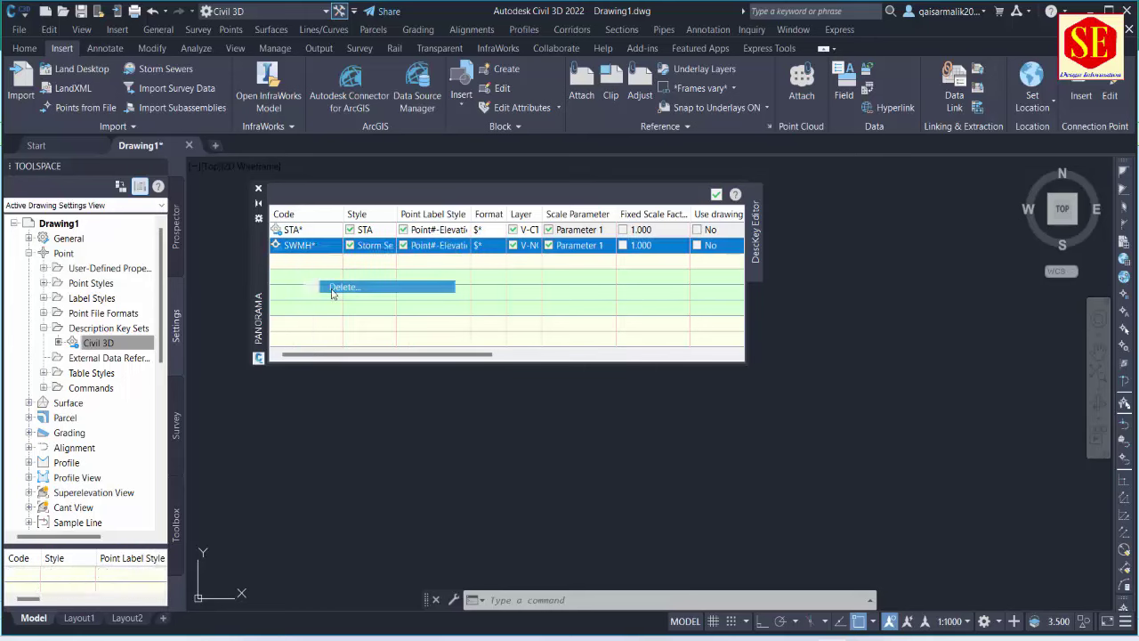
pyautogui.click(302, 229)
pyautogui.click(303, 229)
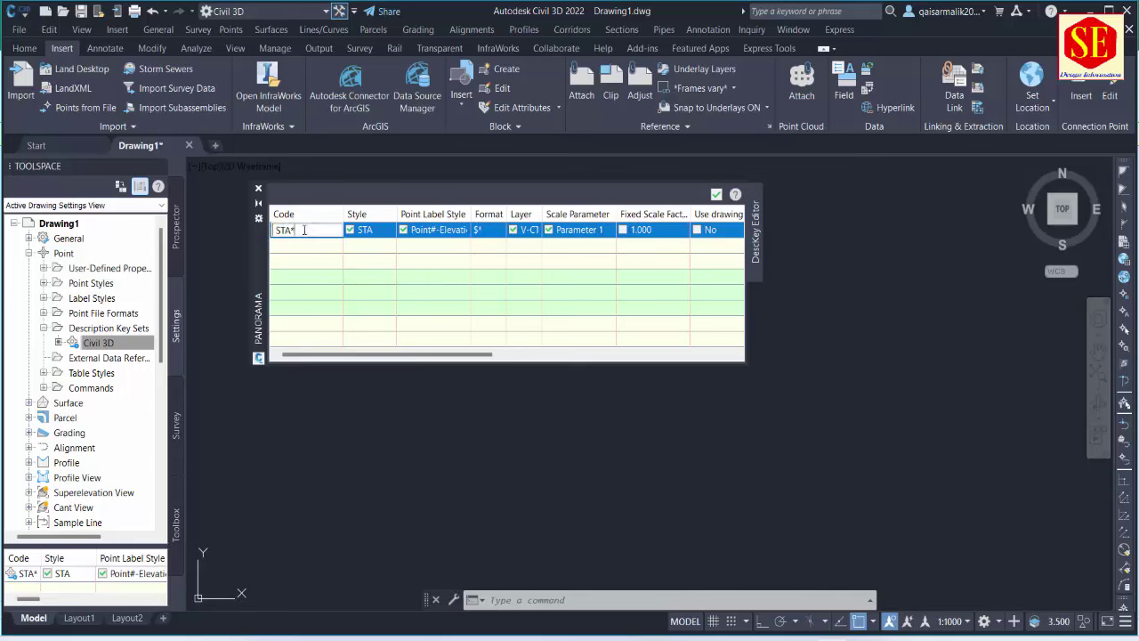
pyautogui.click(312, 230)
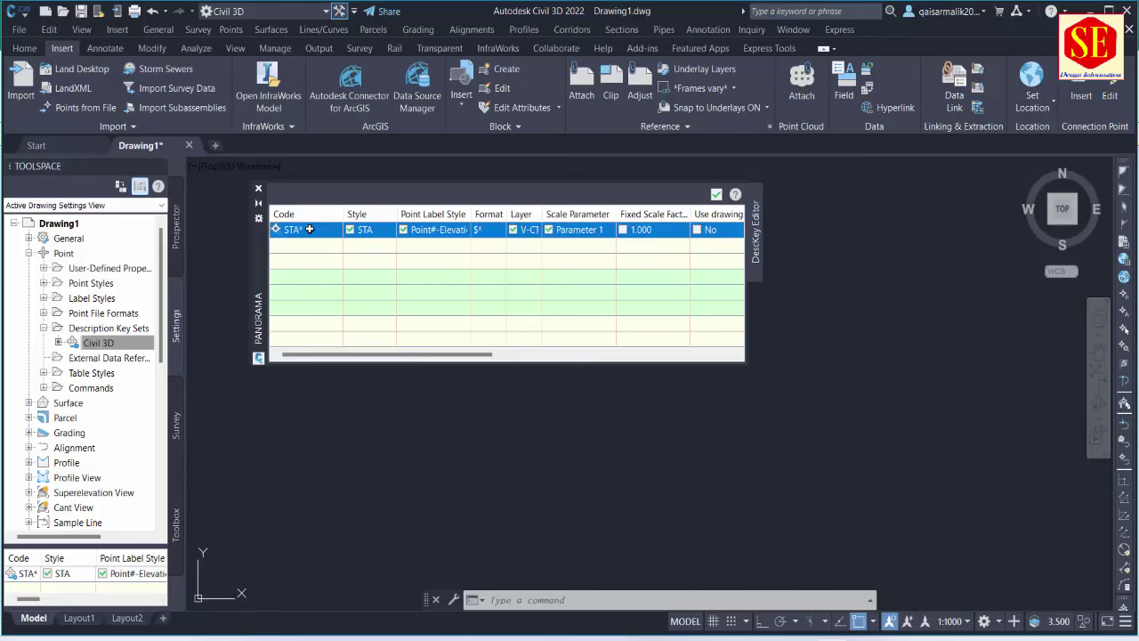
pyautogui.rightClick(312, 229)
pyautogui.click(352, 268)
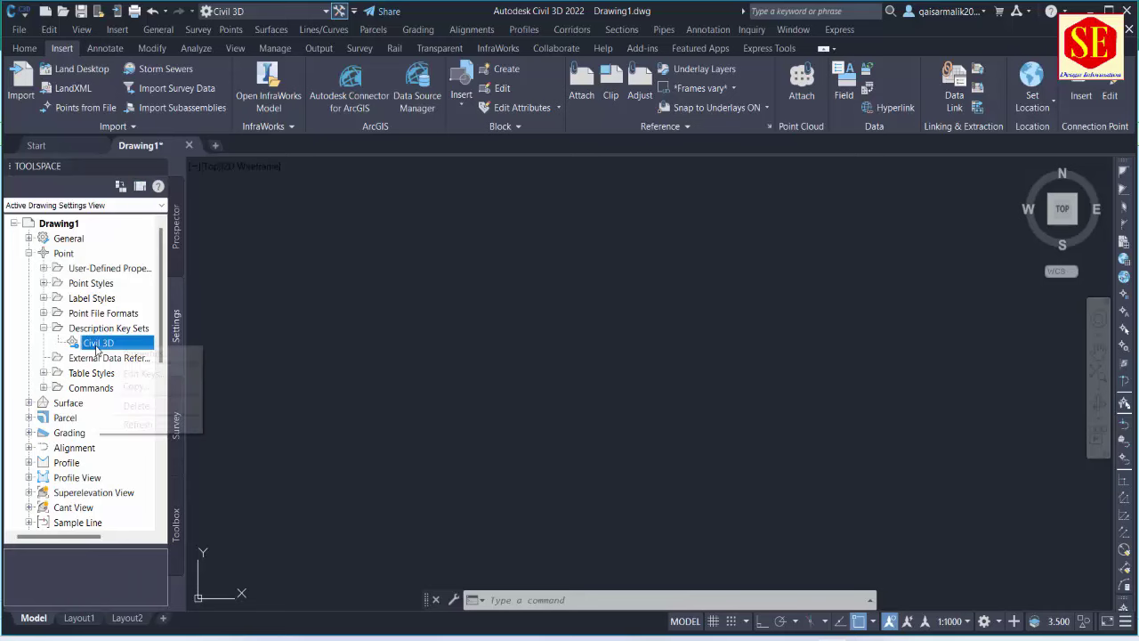
pyautogui.rightClick(98, 343)
pyautogui.click(142, 374)
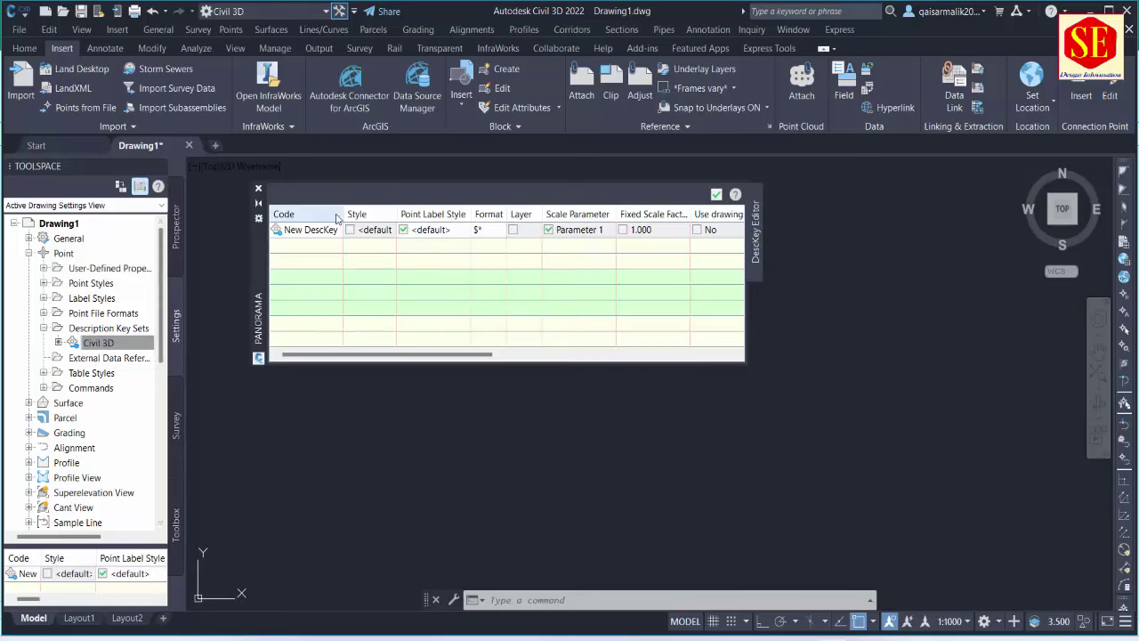
# Step: Place Excel on the left and the key editor on the right, with the column K codes visible
pyautogui.click(311, 231)
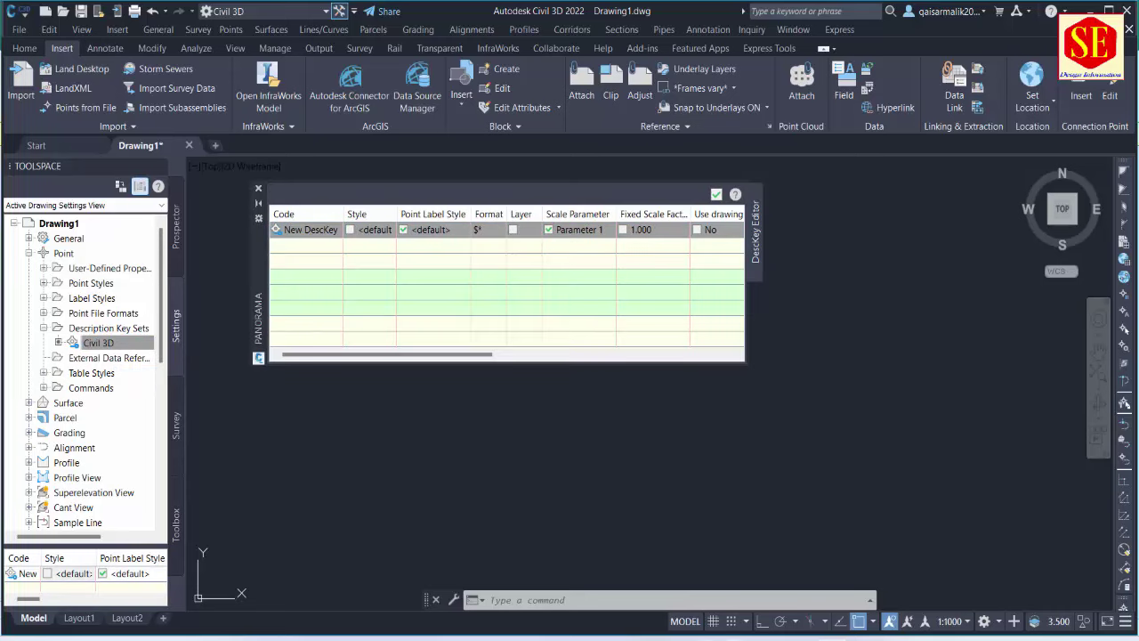
pyautogui.hotkey('alt', 'Tab')
pyautogui.click(1087, 12)
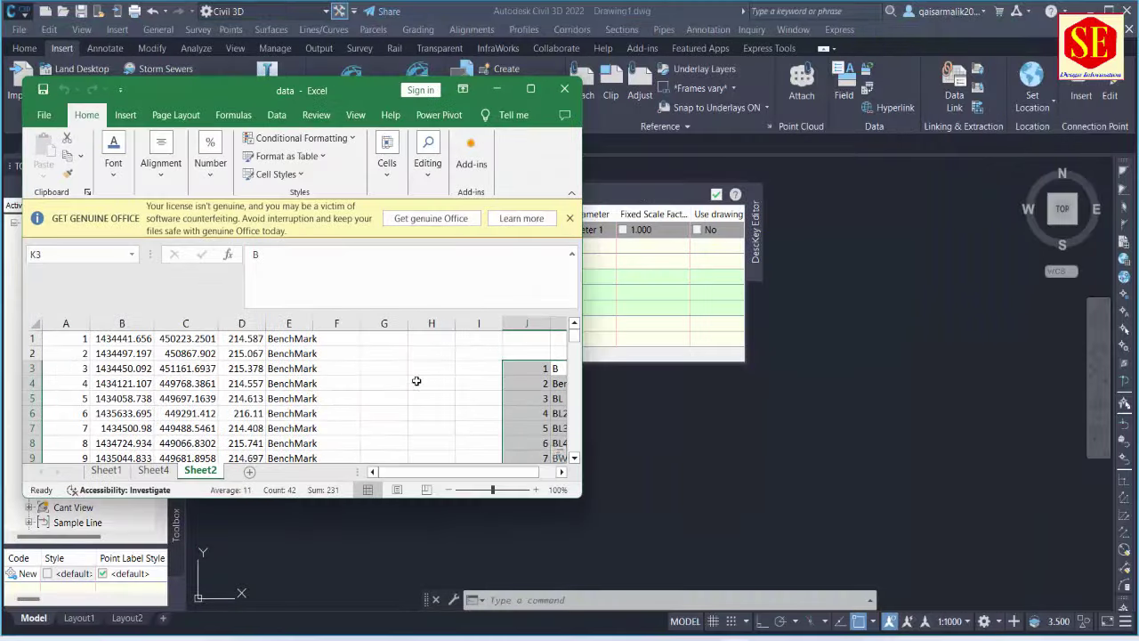
pyautogui.moveTo(414, 474); pyautogui.dragTo(470, 482)
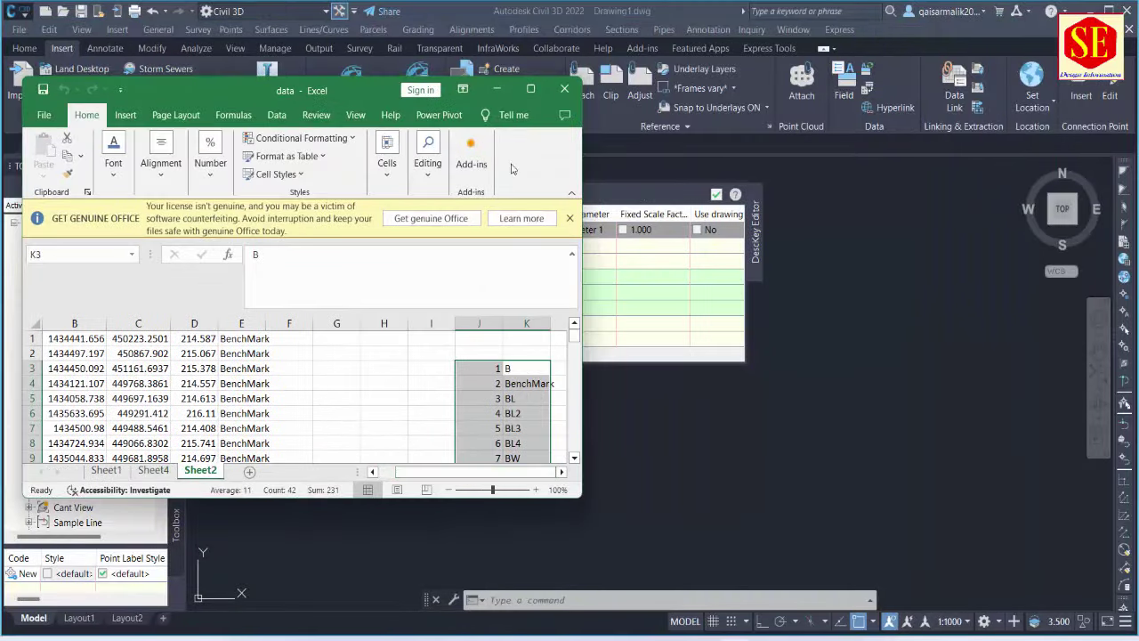
pyautogui.moveTo(355, 87); pyautogui.dragTo(276, 95)
pyautogui.click(556, 198)
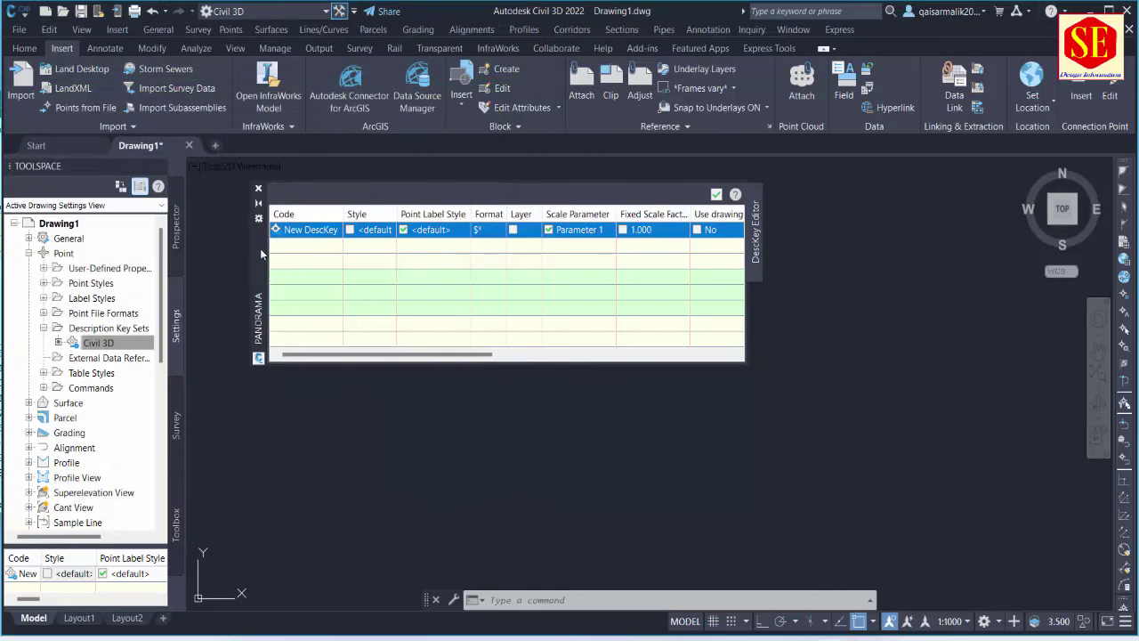
pyautogui.moveTo(255, 255)
pyautogui.mouseDown()
pyautogui.moveTo(541, 264)
pyautogui.moveTo(574, 251)
pyautogui.mouseUp()
pyautogui.hotkey('alt', 'Tab')
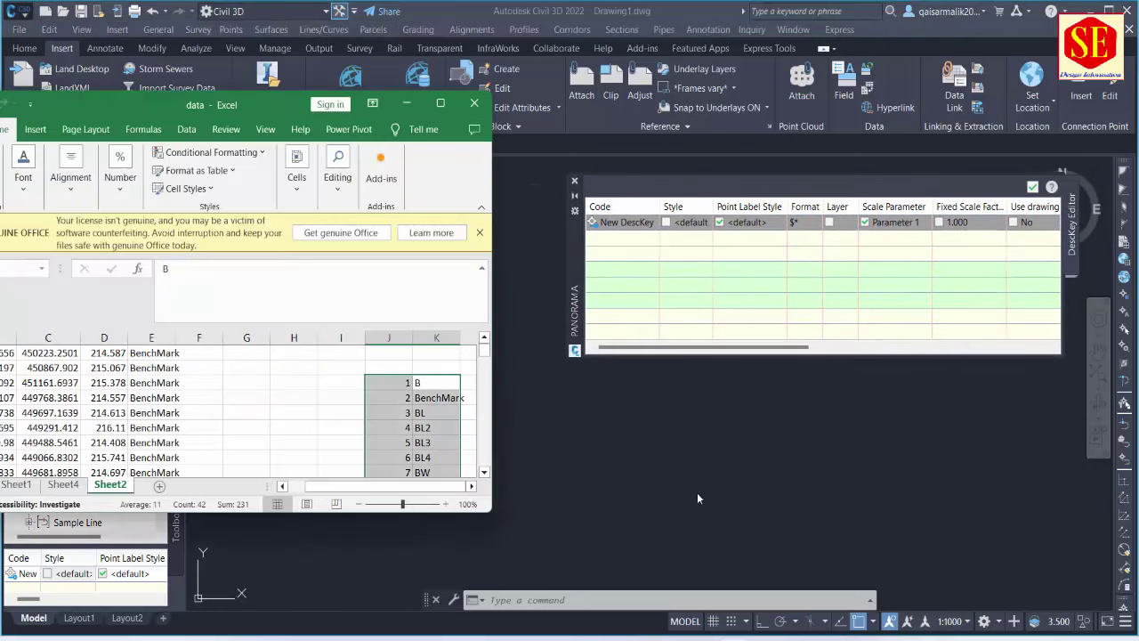
pyautogui.click(427, 383)
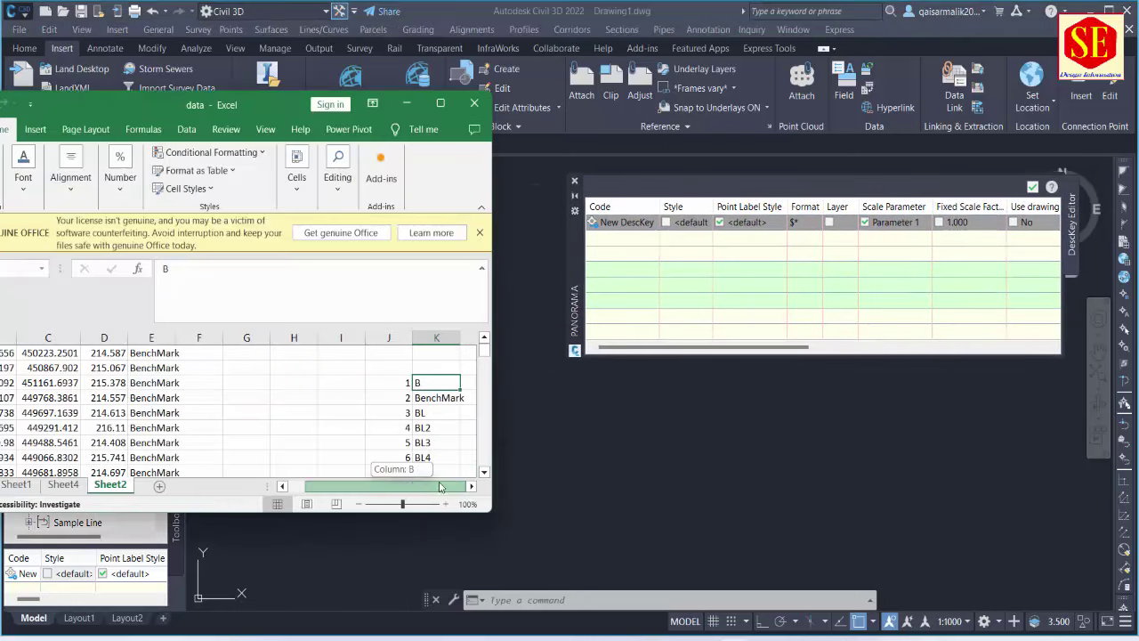
pyautogui.moveTo(402, 488); pyautogui.dragTo(494, 485)
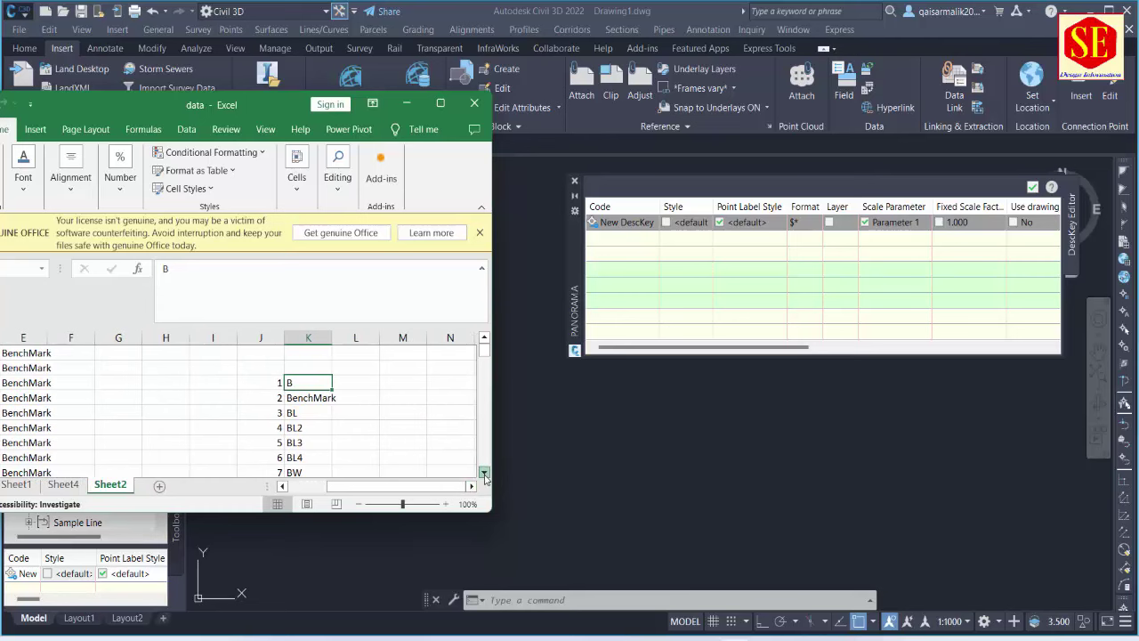
pyautogui.scroll(-1, 356, 410)
pyautogui.doubleClick(630, 220)
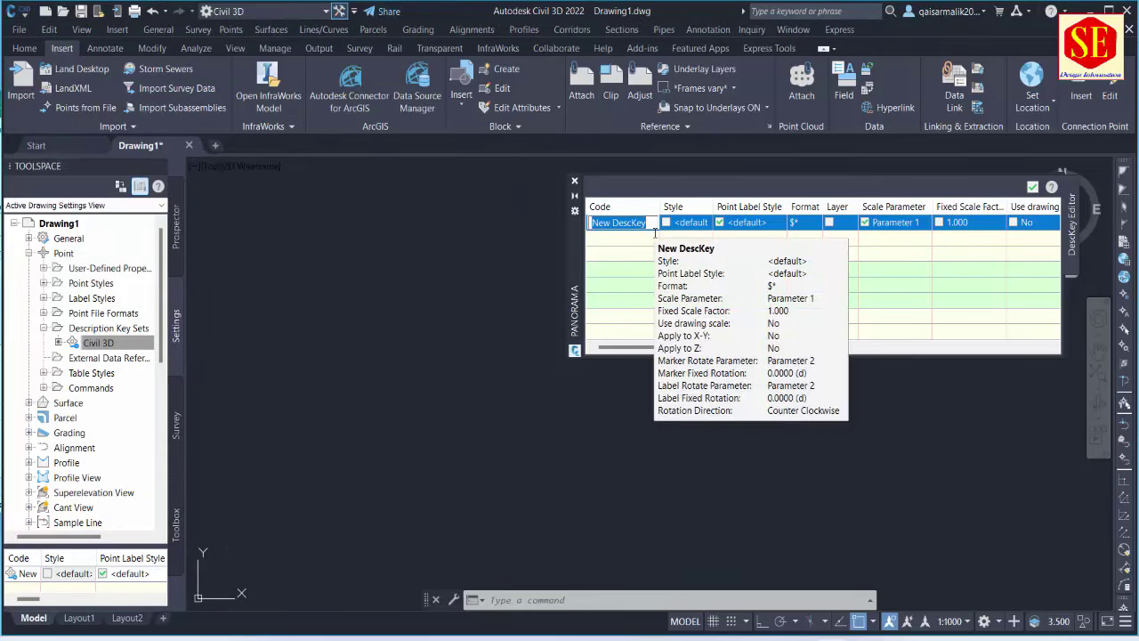
# Step: Code the new key B and give it the Basic point style
pyautogui.write('B')
pyautogui.press('capslock')
pyautogui.press('Return')
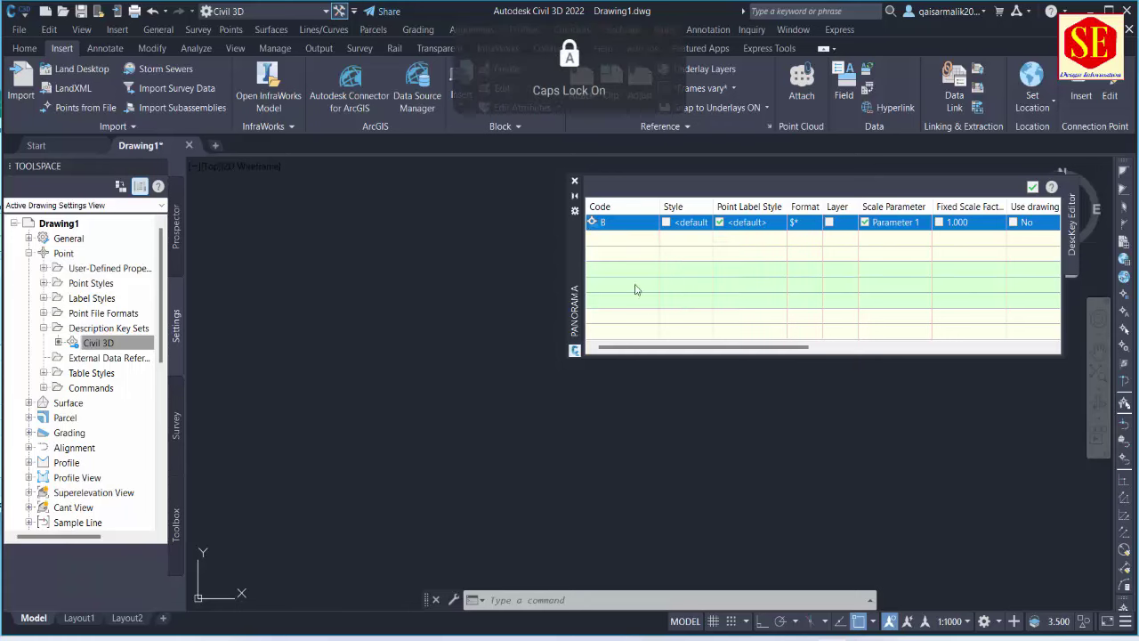
pyautogui.click(682, 222)
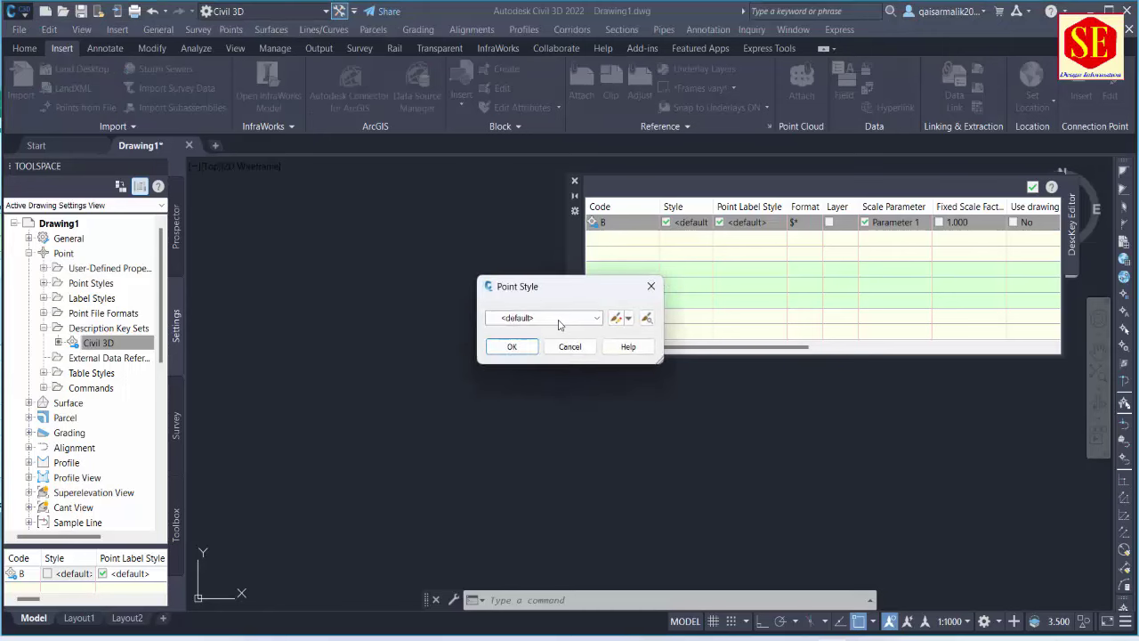
pyautogui.click(559, 323)
pyautogui.scroll(1, 555, 336)
pyautogui.click(521, 333)
pyautogui.click(509, 351)
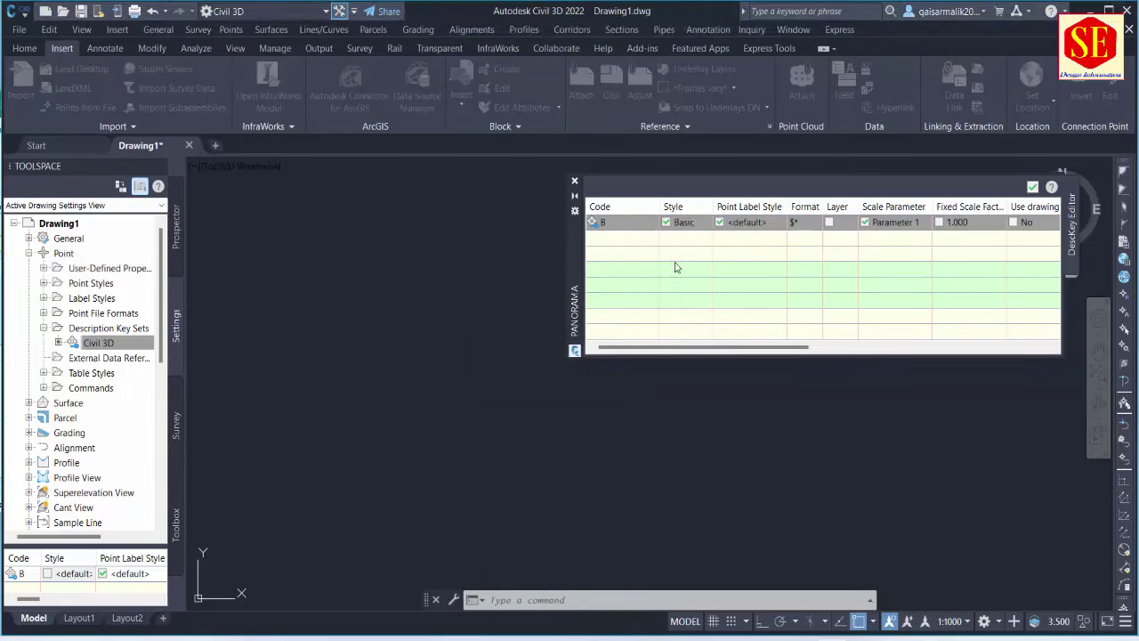
# Step: Set key B's point label style to Description Only
pyautogui.click(749, 228)
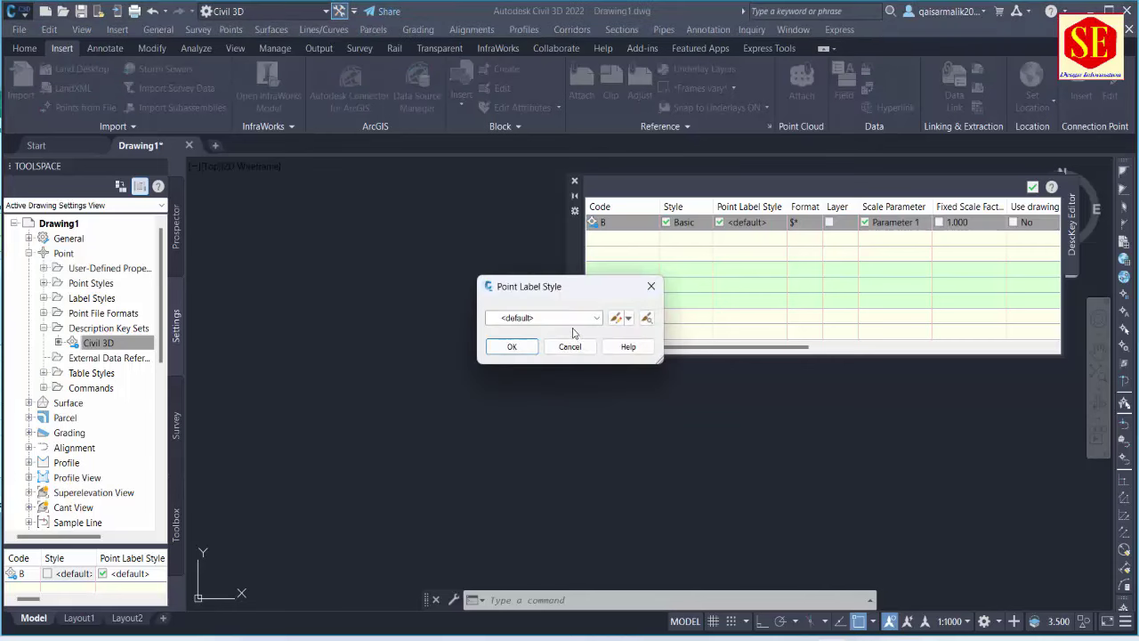
pyautogui.click(574, 320)
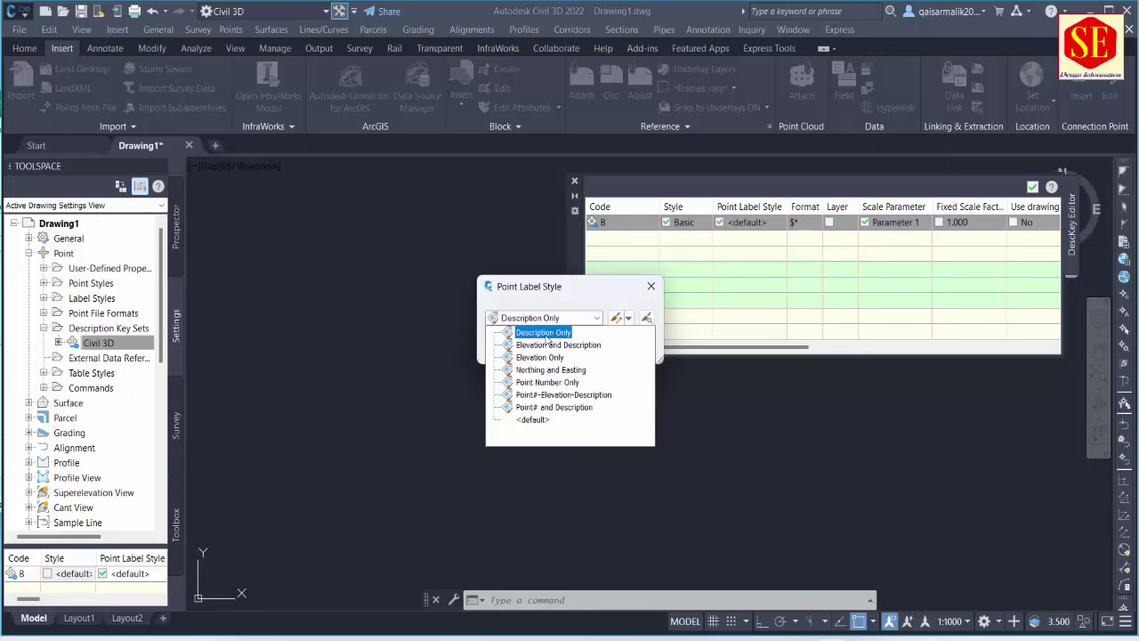
pyautogui.click(546, 338)
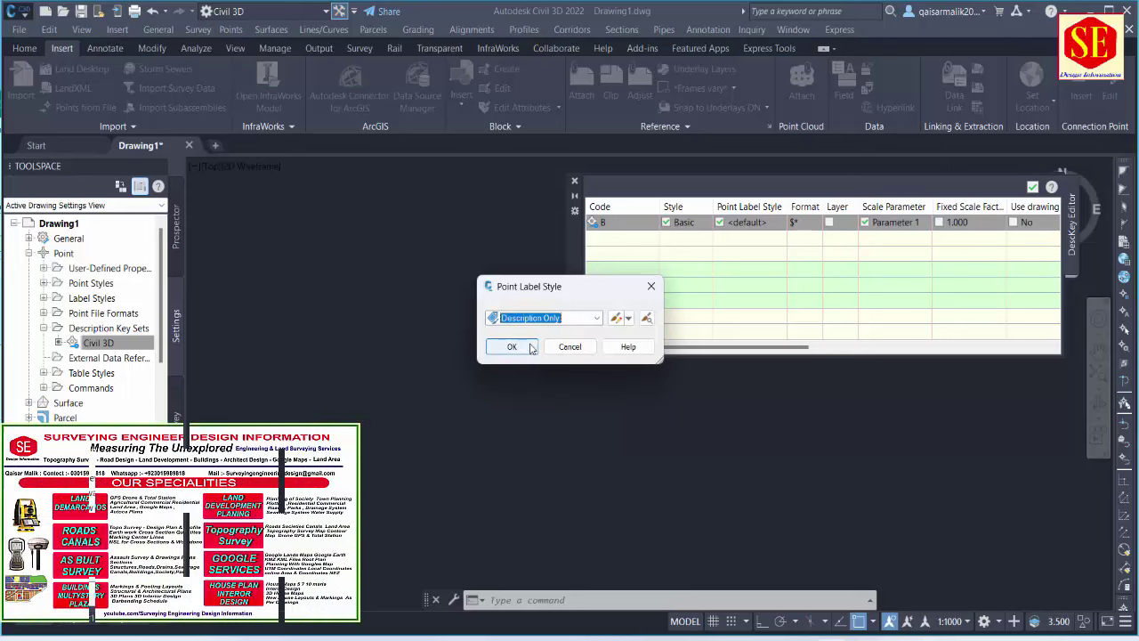
pyautogui.click(527, 347)
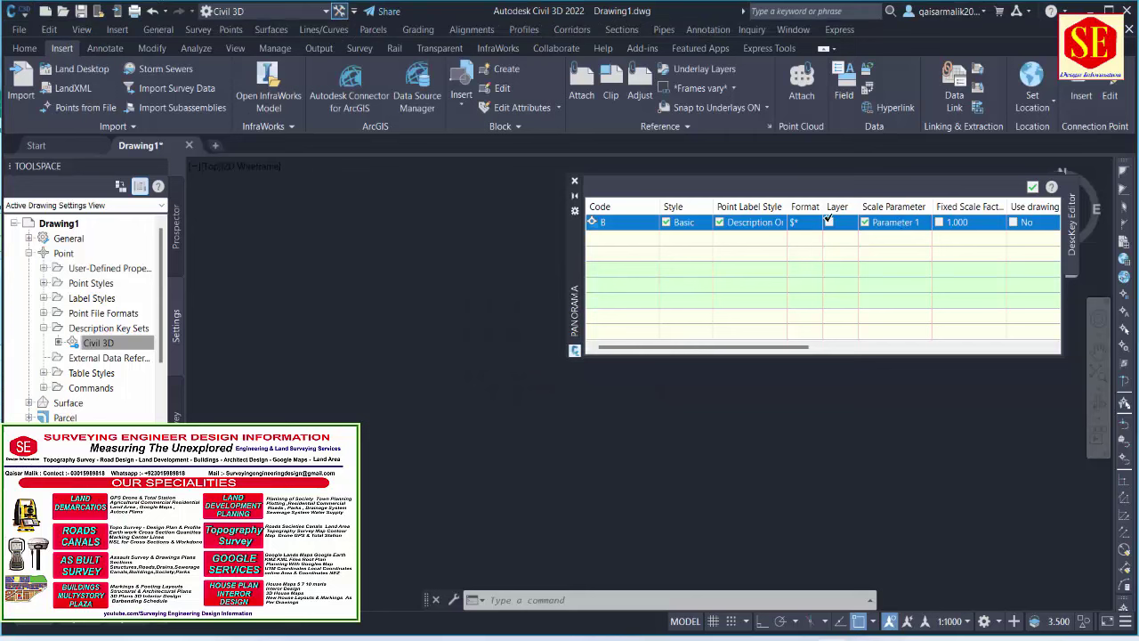
# Step: Put key B on a newly created layer named B, coloured white
pyautogui.click(840, 223)
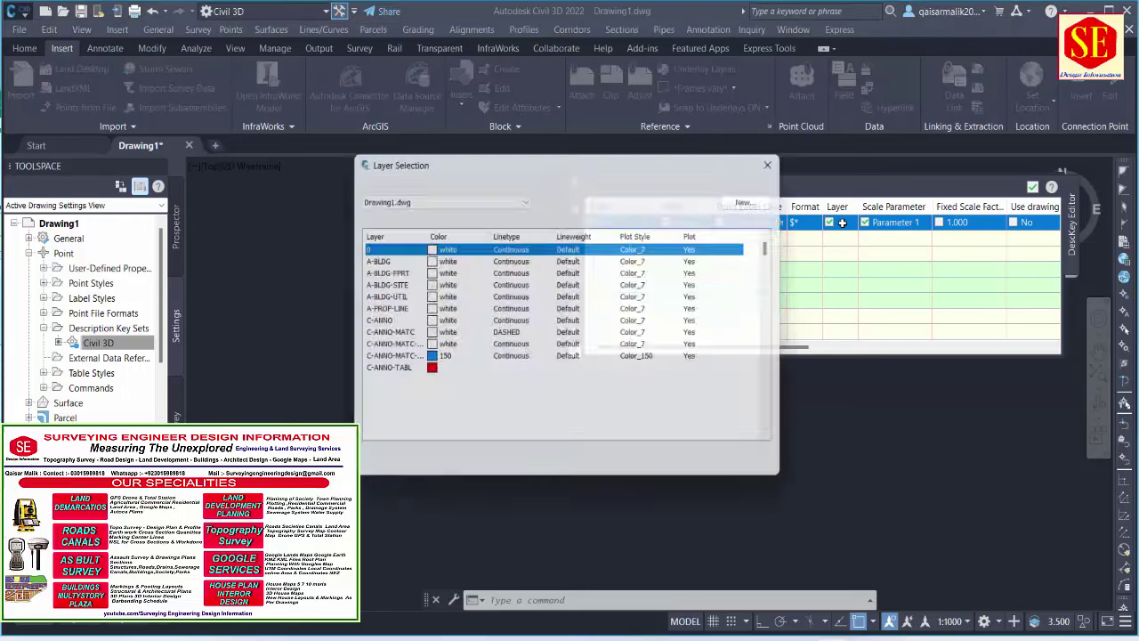
pyautogui.click(761, 200)
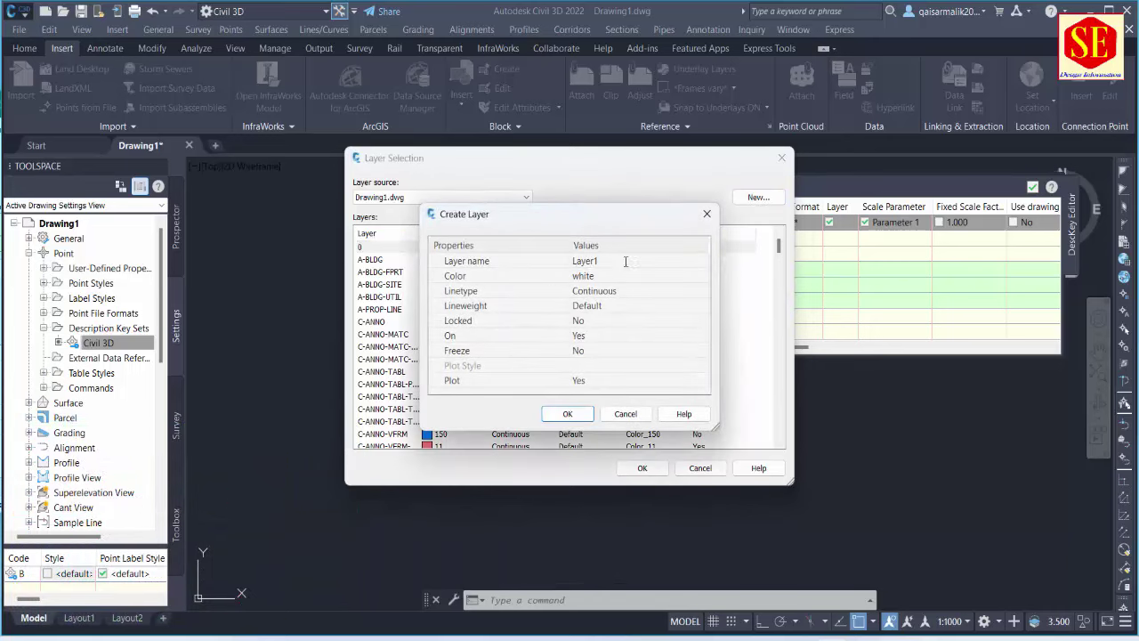
pyautogui.click(626, 261)
pyautogui.write('B')
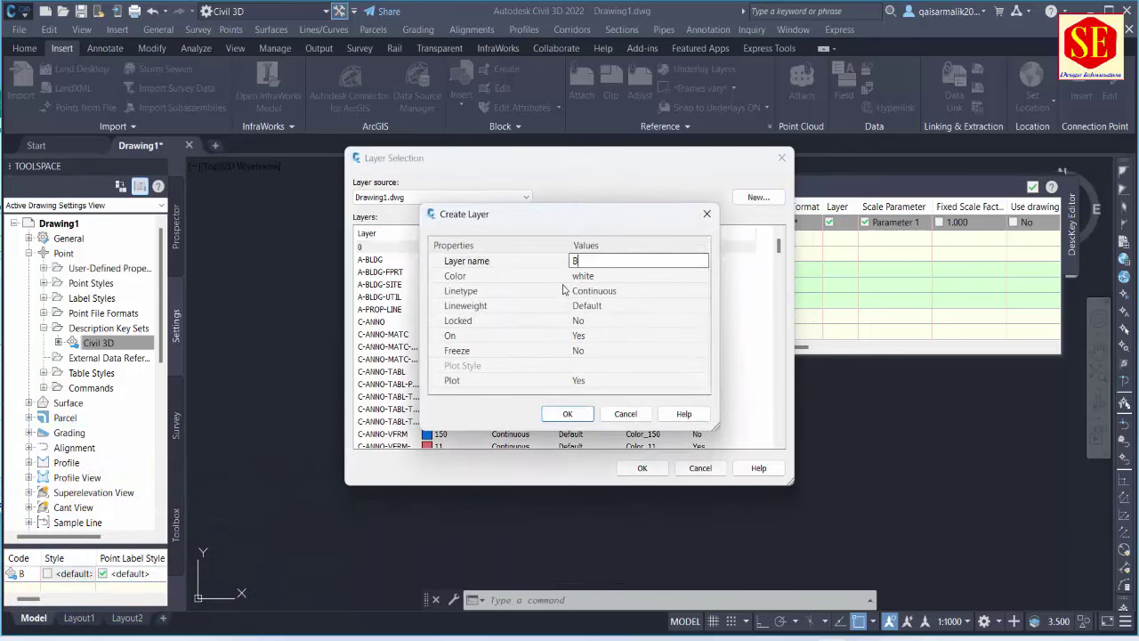
pyautogui.click(586, 277)
pyautogui.click(701, 276)
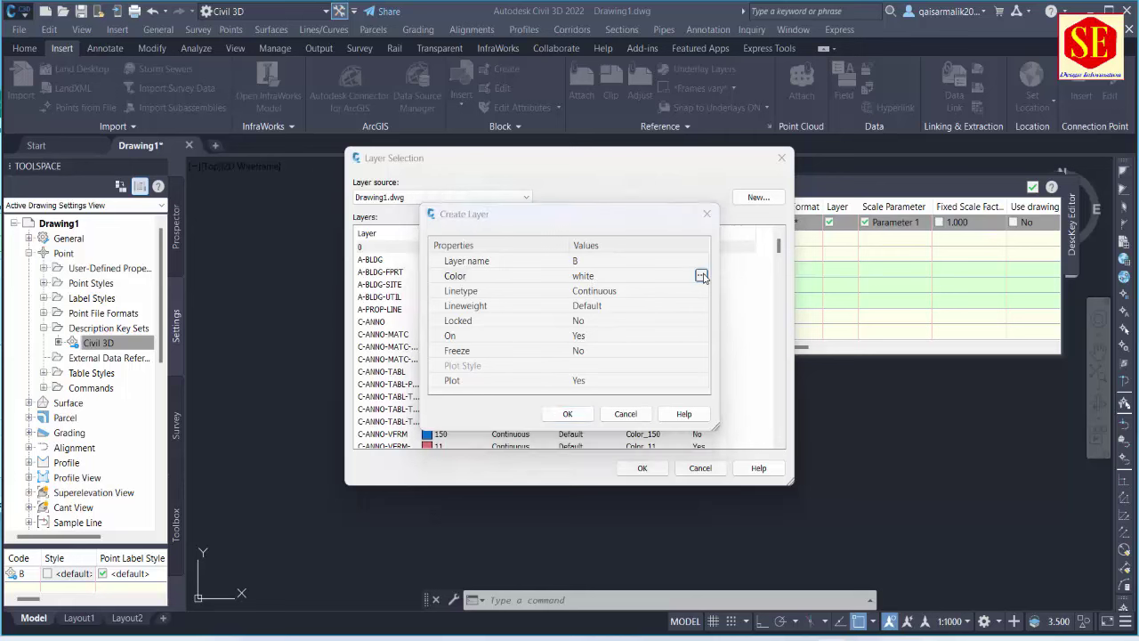
pyautogui.click(532, 364)
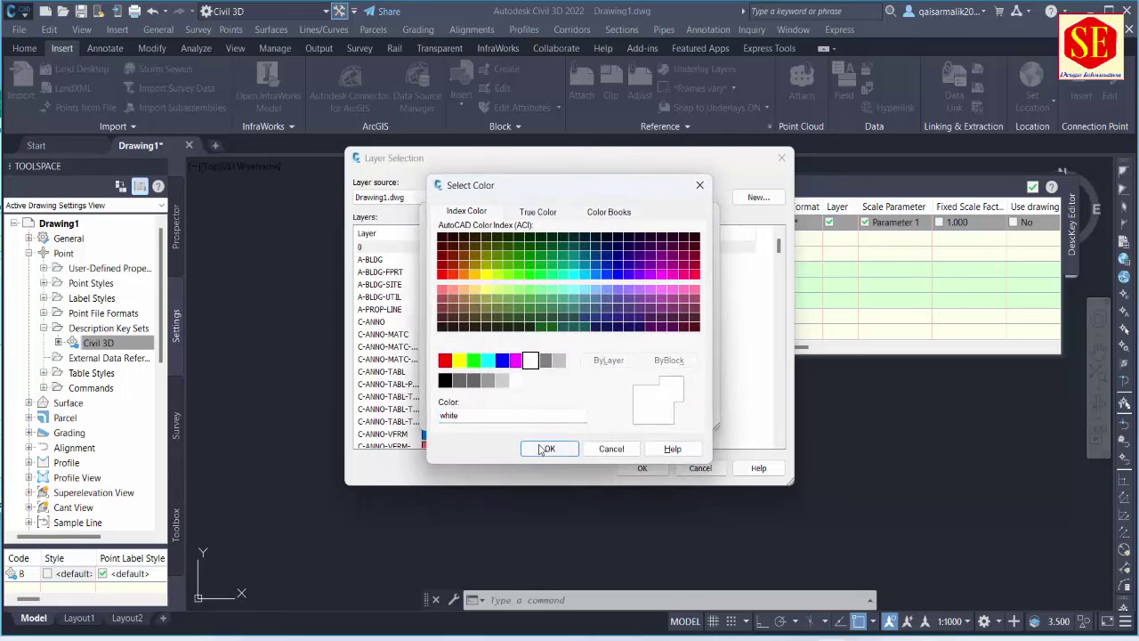
pyautogui.click(545, 448)
pyautogui.click(567, 414)
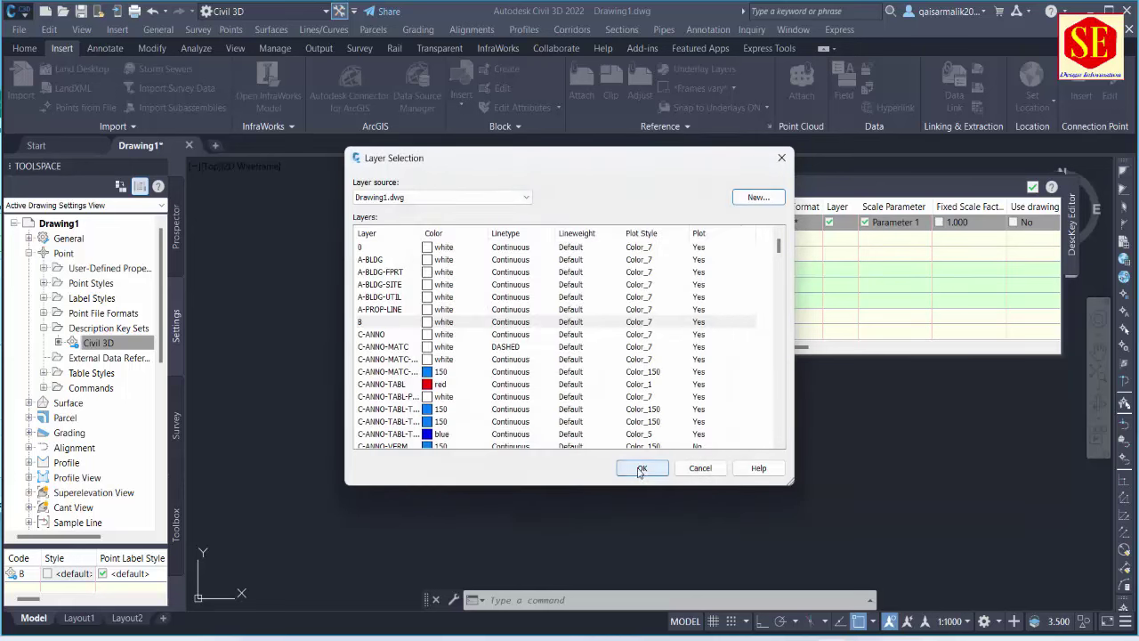
pyautogui.click(642, 468)
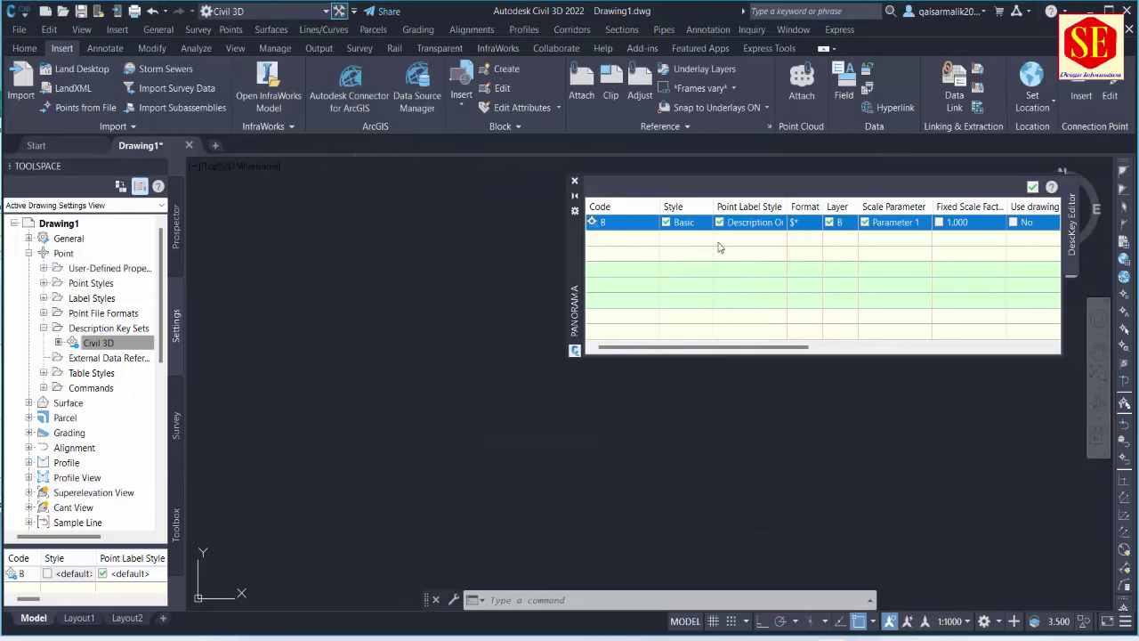
# Step: Duplicate key B and copy the code BenchMark from Excel cell K2
pyautogui.rightClick(644, 221)
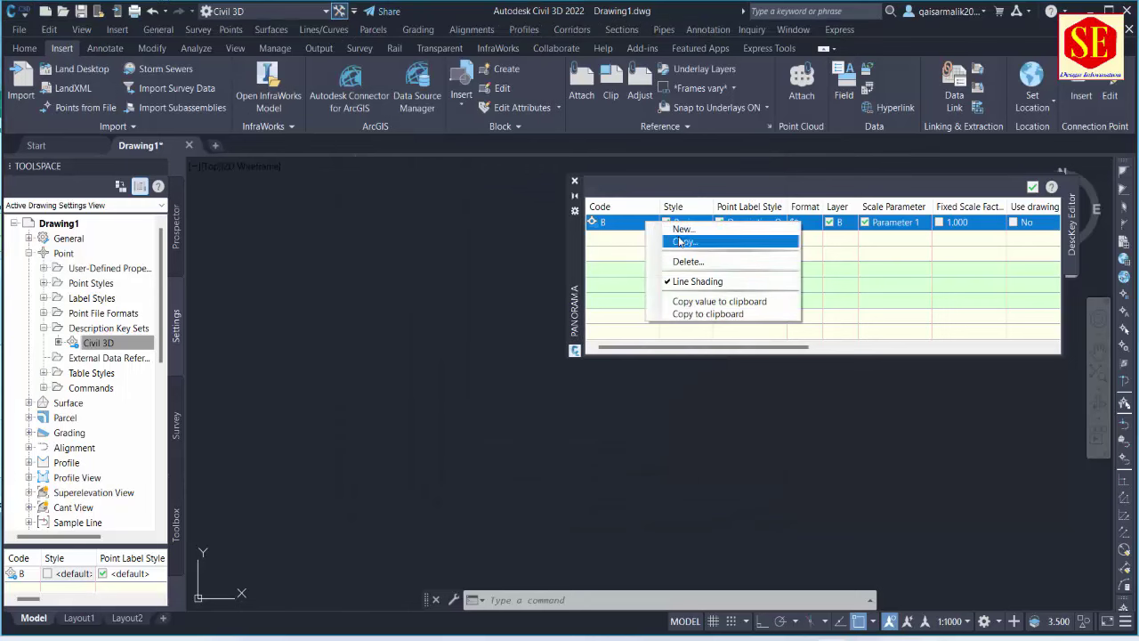
pyautogui.click(667, 242)
pyautogui.click(655, 237)
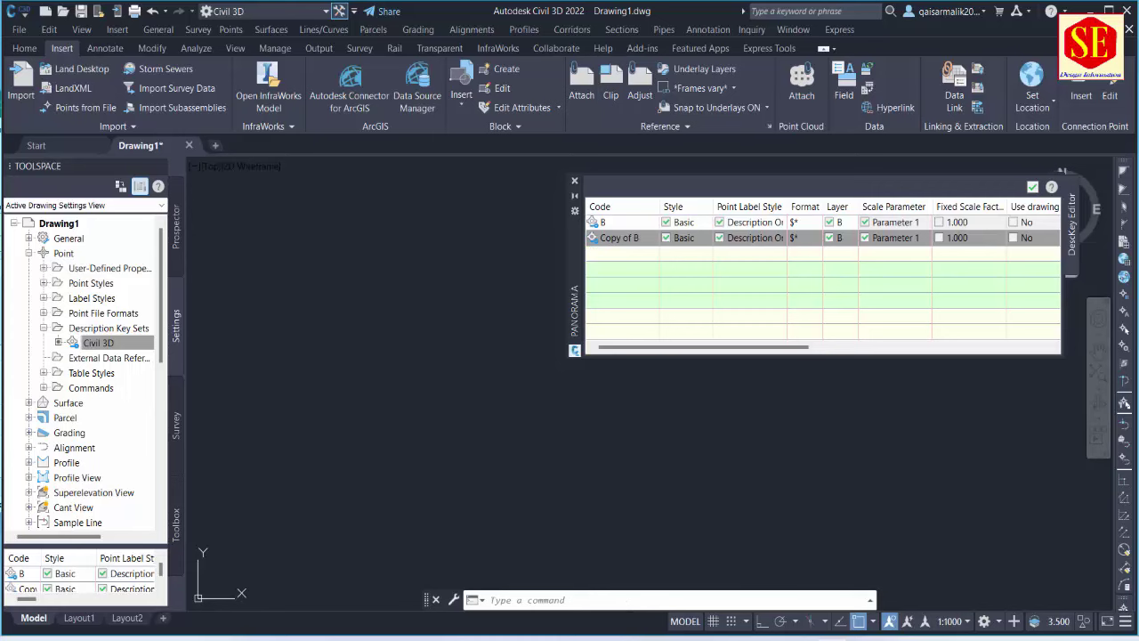
pyautogui.hotkey('alt', 'Tab')
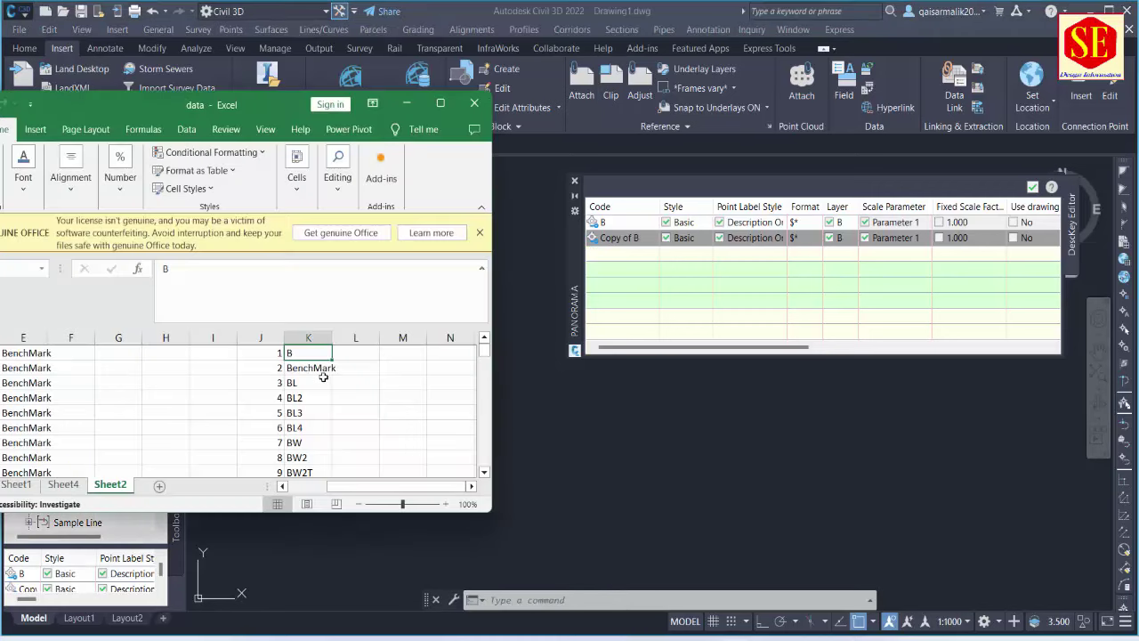
pyautogui.click(320, 377)
pyautogui.click(316, 365)
pyautogui.doubleClick(187, 269)
pyautogui.rightClick(189, 269)
pyautogui.click(218, 285)
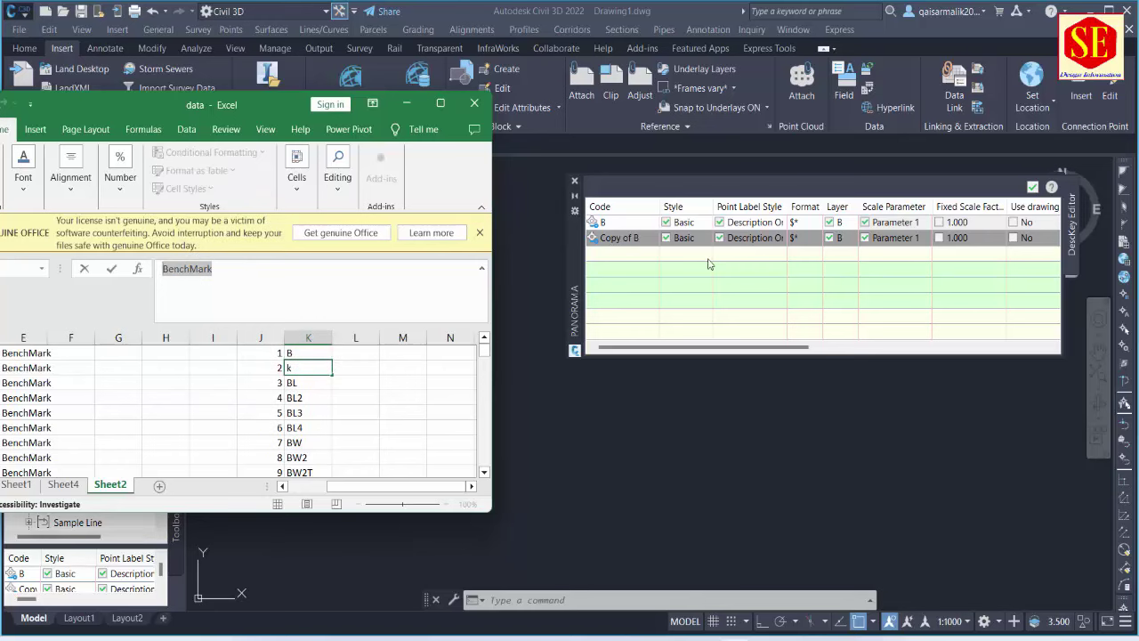
# Step: Paste BenchMark as the code of the Copy of B key
pyautogui.click(709, 264)
pyautogui.click(642, 238)
pyautogui.click(643, 239)
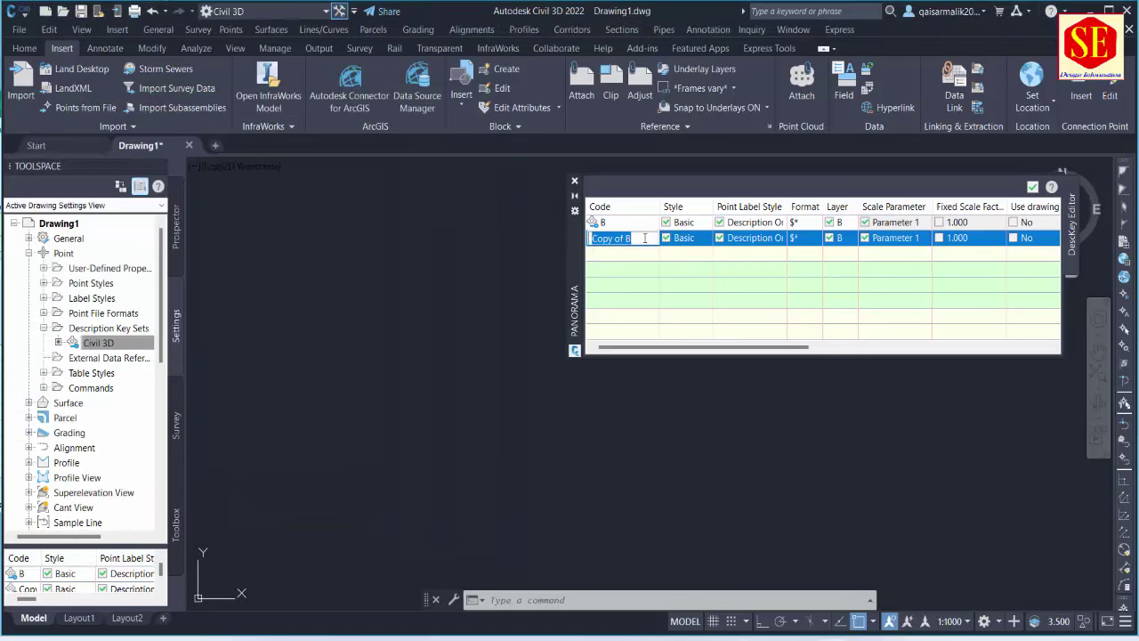
pyautogui.rightClick(622, 233)
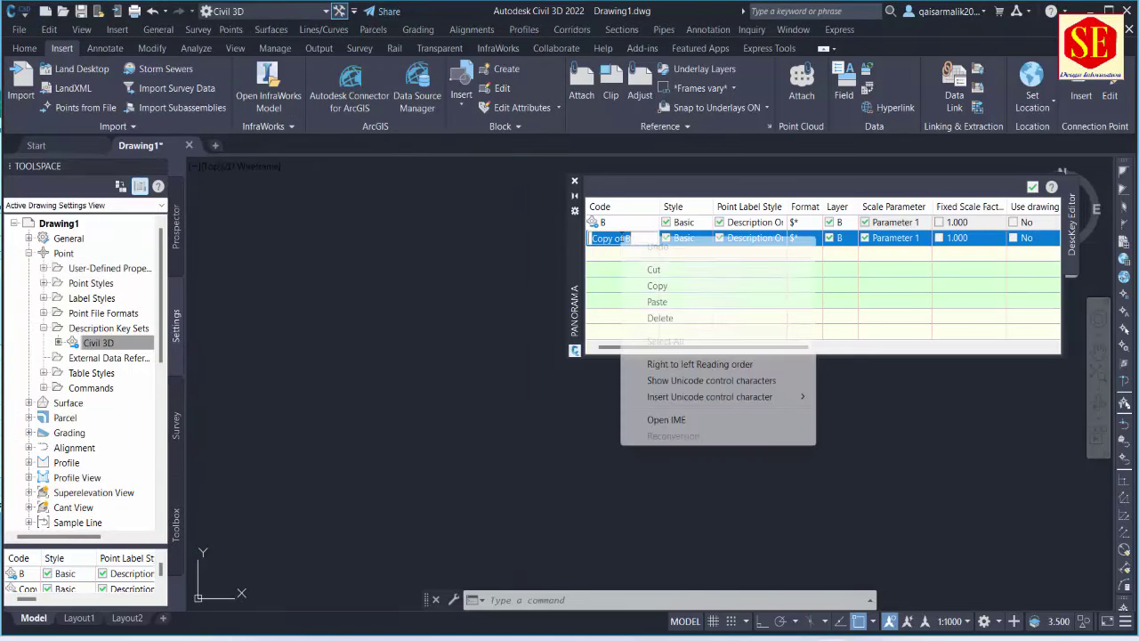
pyautogui.click(664, 301)
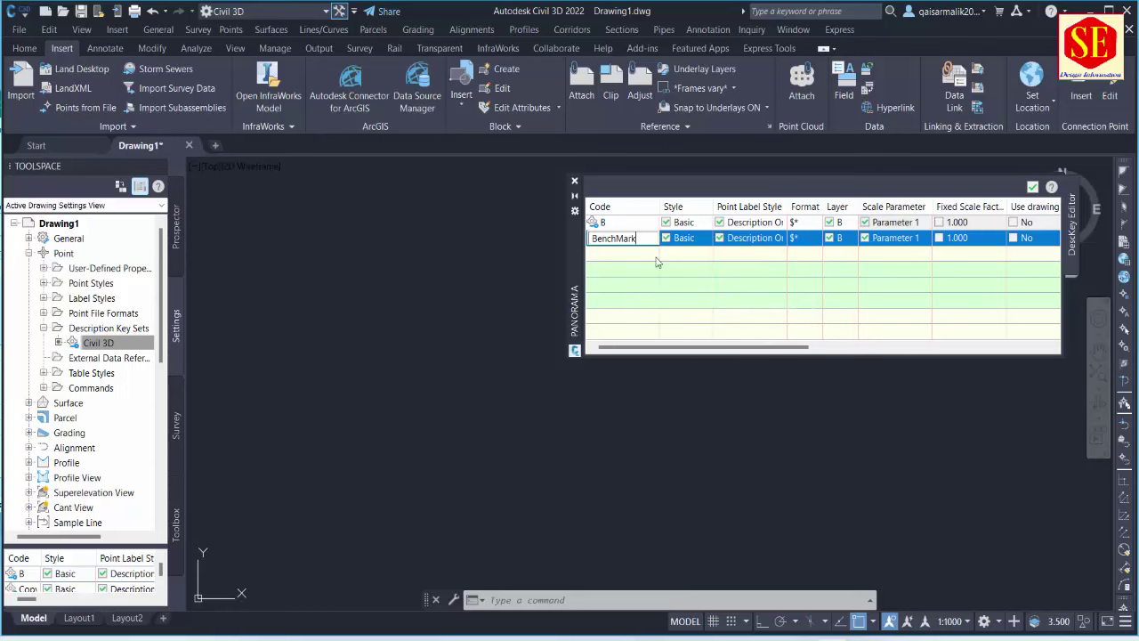
# Step: Set the BenchMark key's point style to Benchmark
pyautogui.click(695, 238)
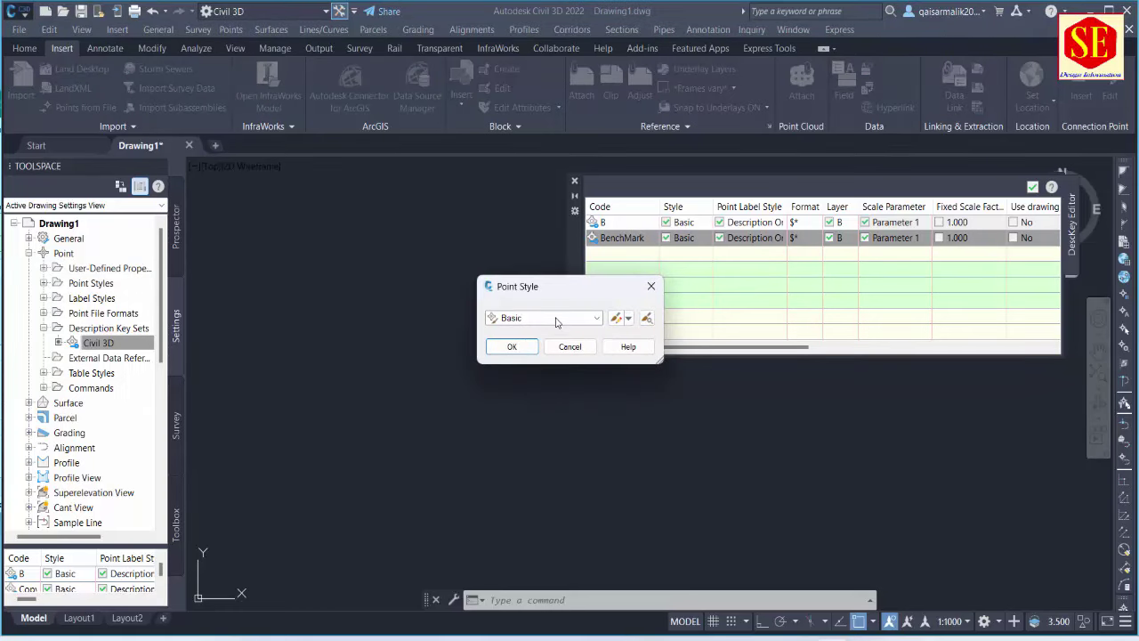
pyautogui.click(558, 320)
pyautogui.click(530, 333)
pyautogui.click(615, 321)
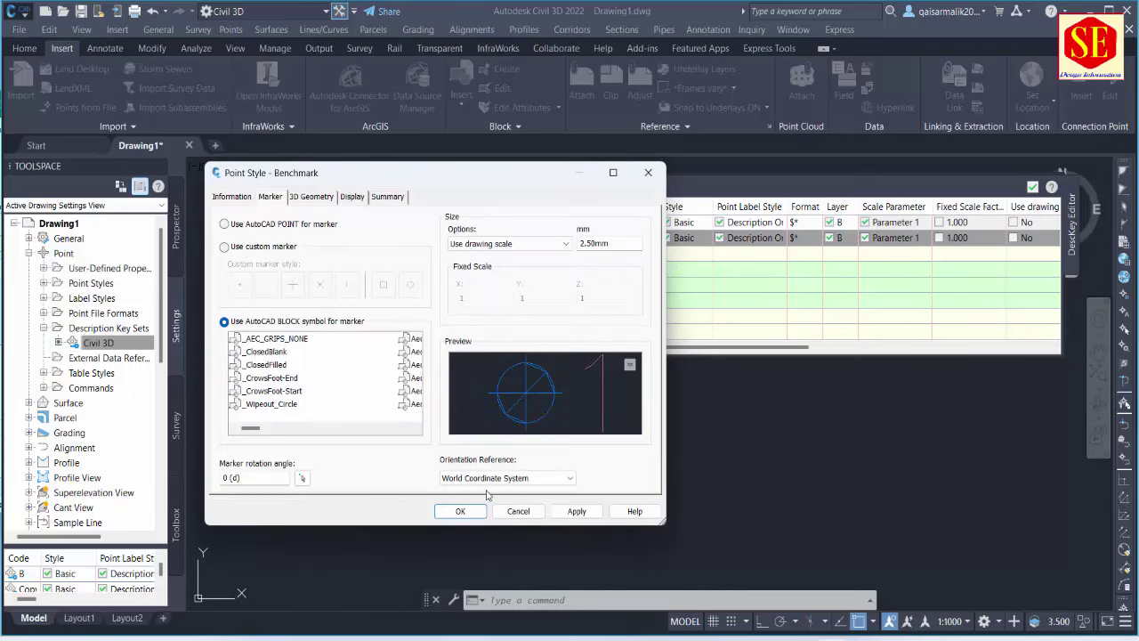
pyautogui.click(460, 511)
pyautogui.click(514, 348)
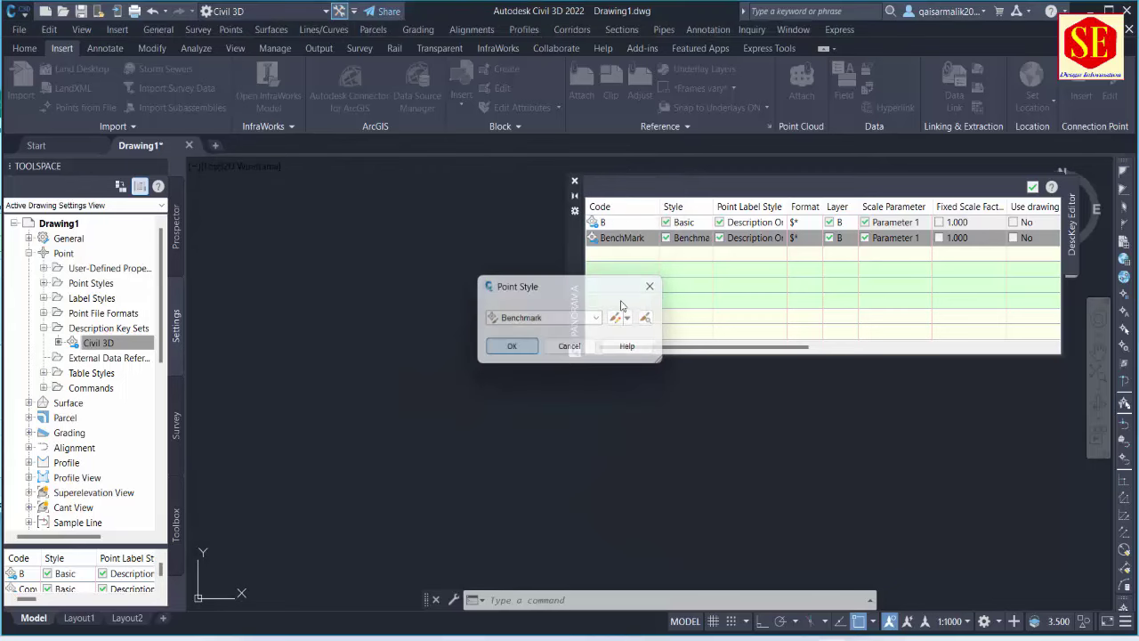
# Step: Set the BenchMark key's point label style to Elevation and Description
pyautogui.click(756, 237)
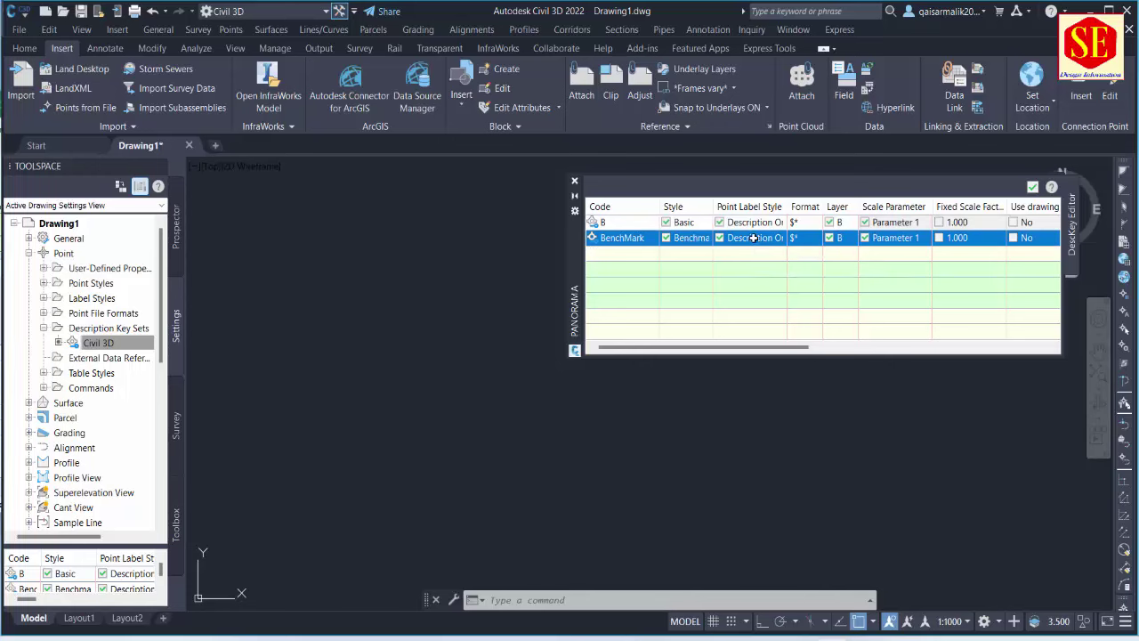
pyautogui.click(755, 238)
pyautogui.click(572, 319)
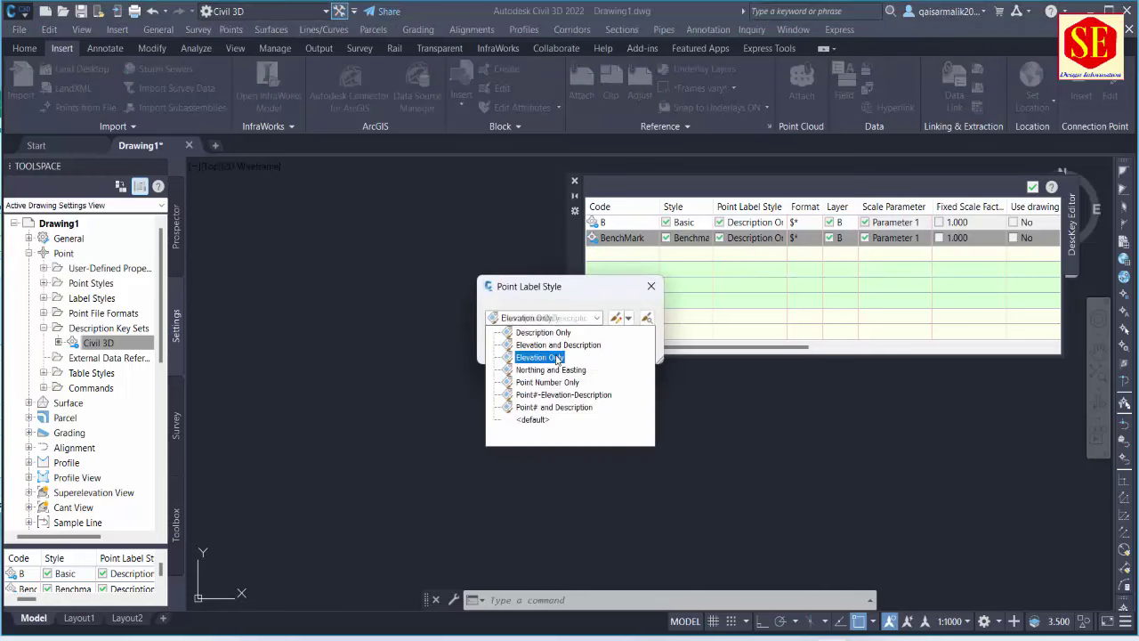
pyautogui.click(549, 346)
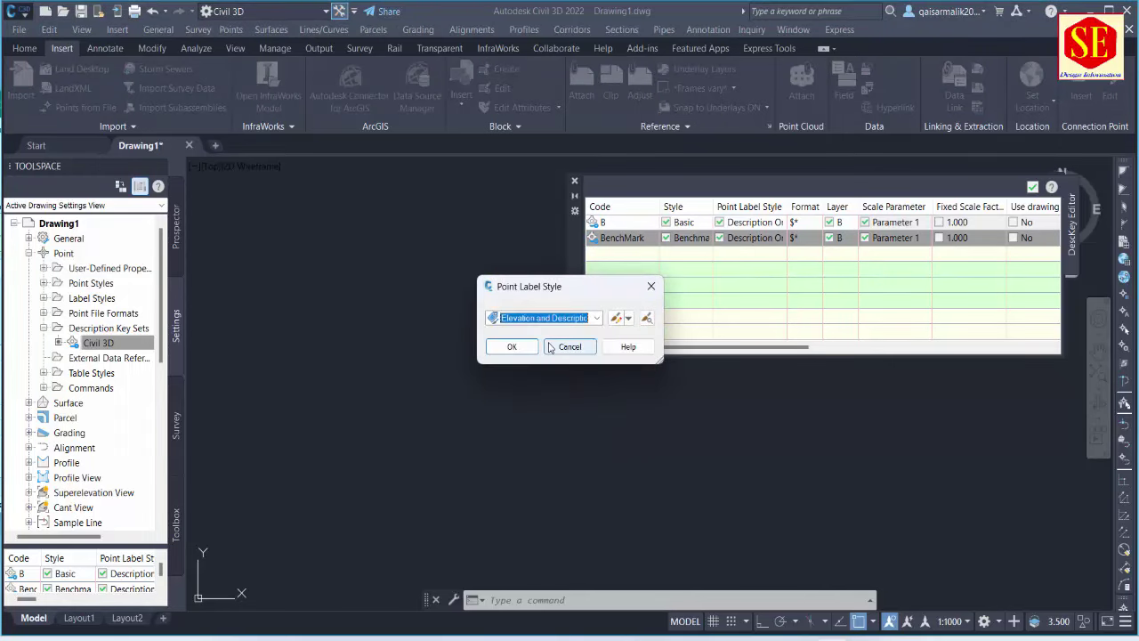
pyautogui.click(499, 349)
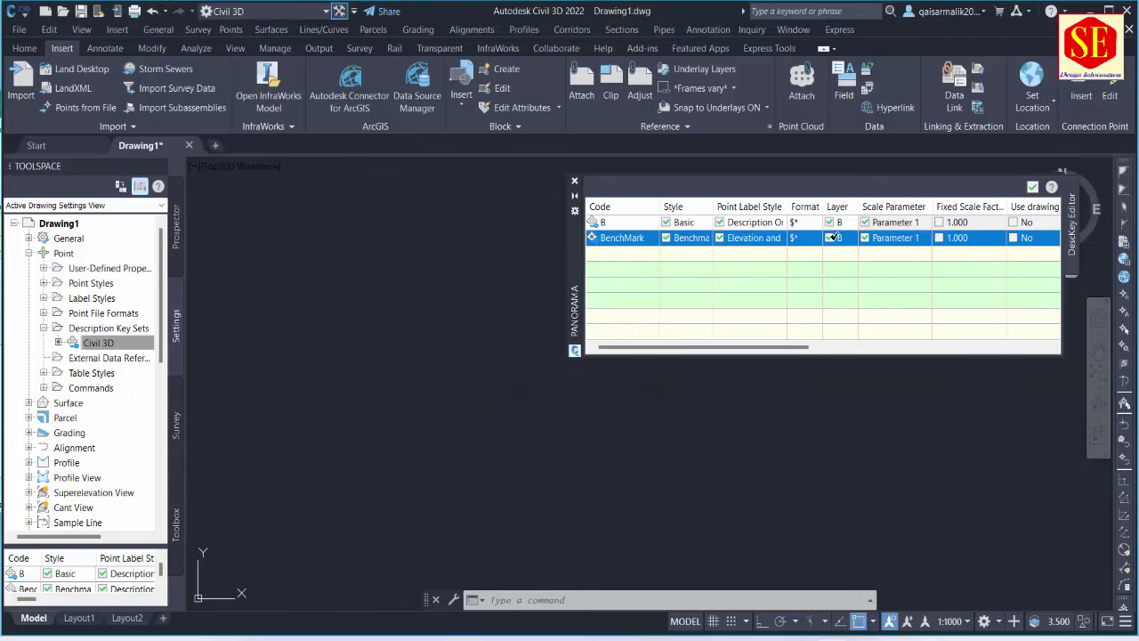
# Step: Create a new layer BM and assign it to the BenchMark key
pyautogui.click(842, 238)
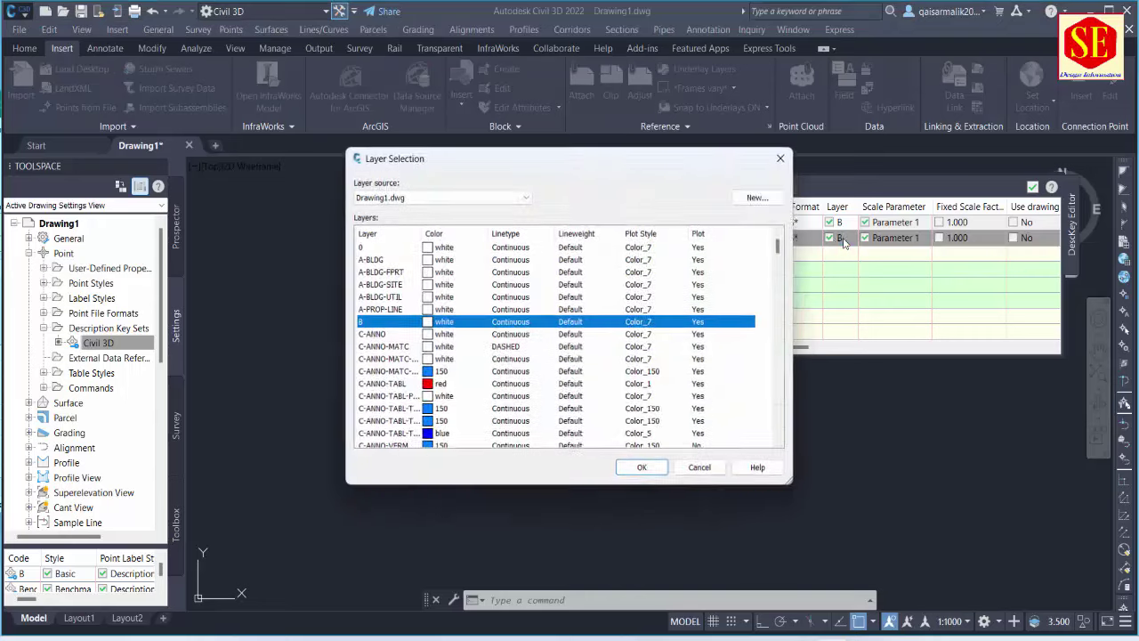
pyautogui.click(758, 196)
pyautogui.click(602, 261)
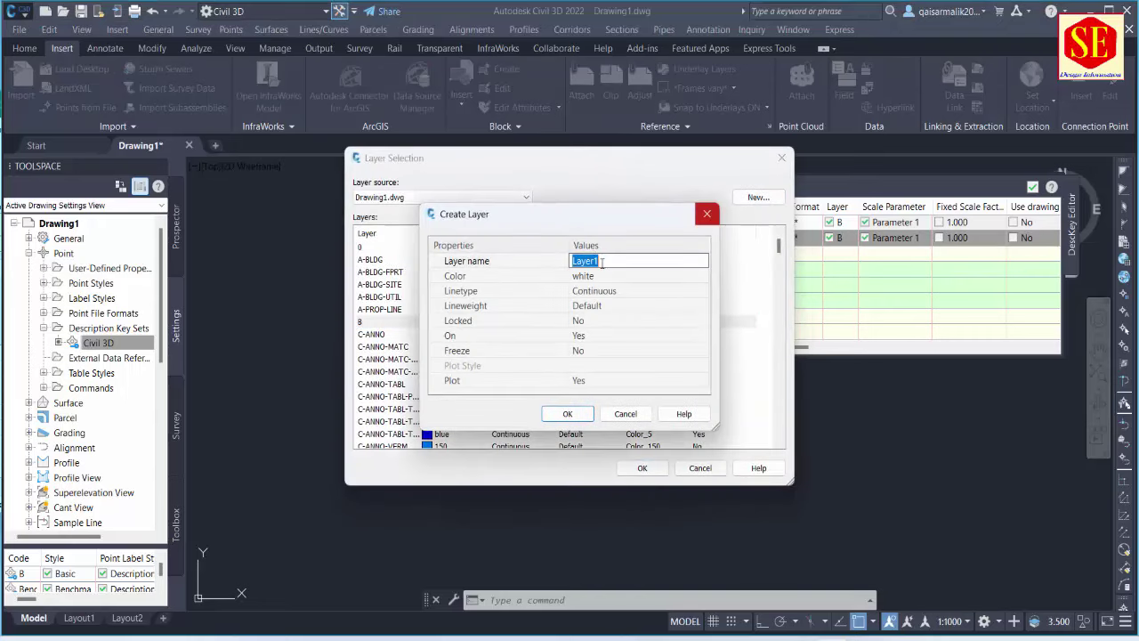
pyautogui.write('BM')
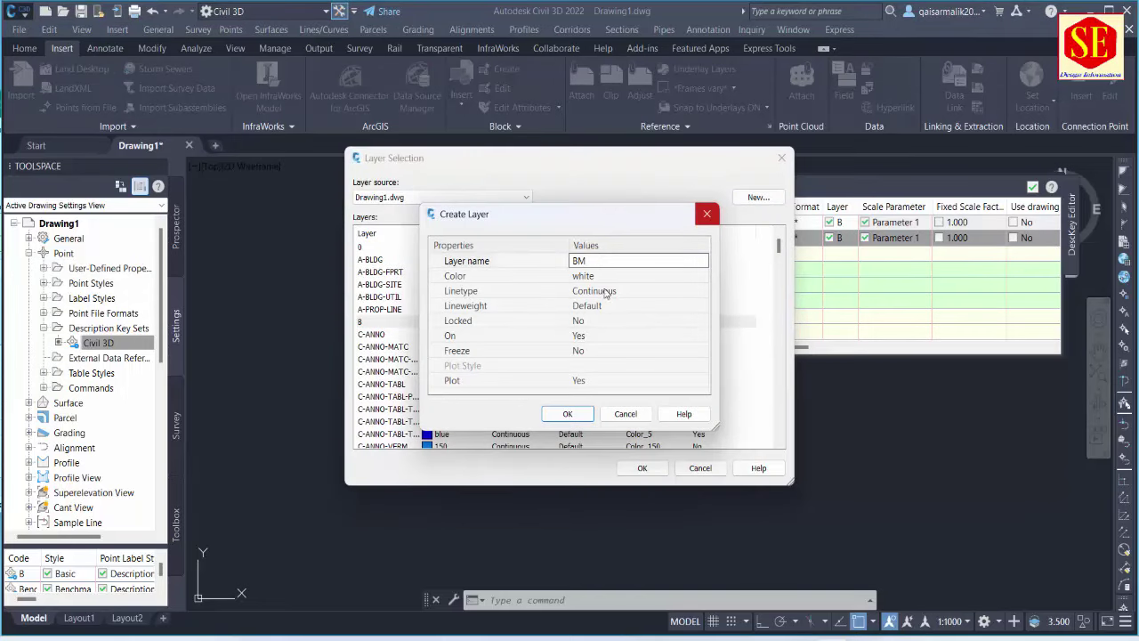
pyautogui.click(572, 418)
pyautogui.click(627, 466)
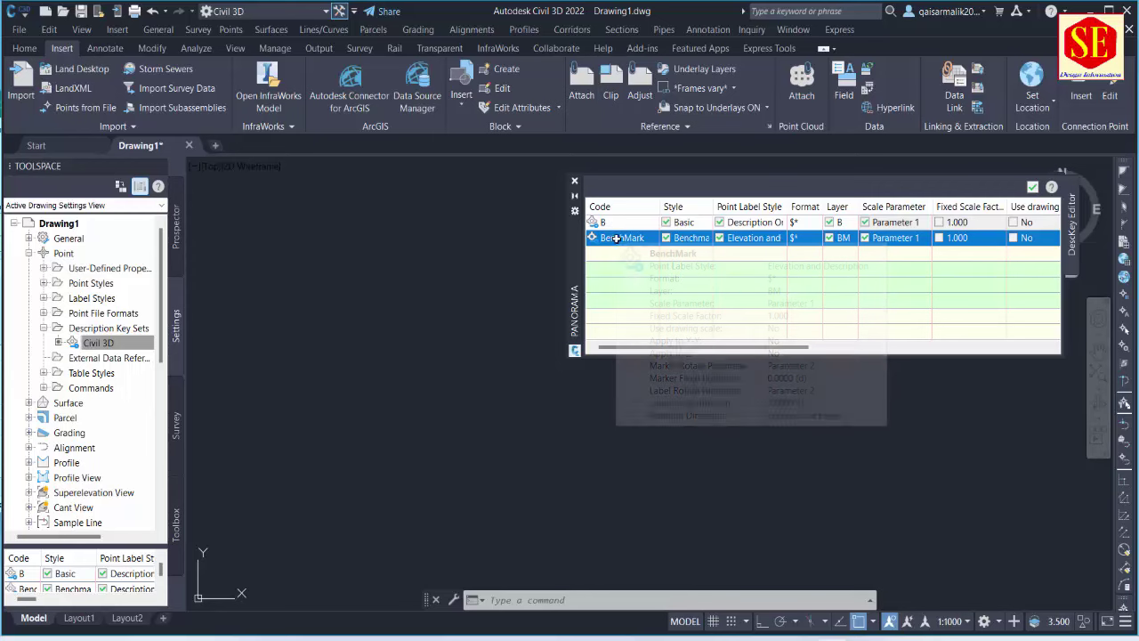
# Step: Duplicate the BenchMark description key
pyautogui.rightClick(632, 239)
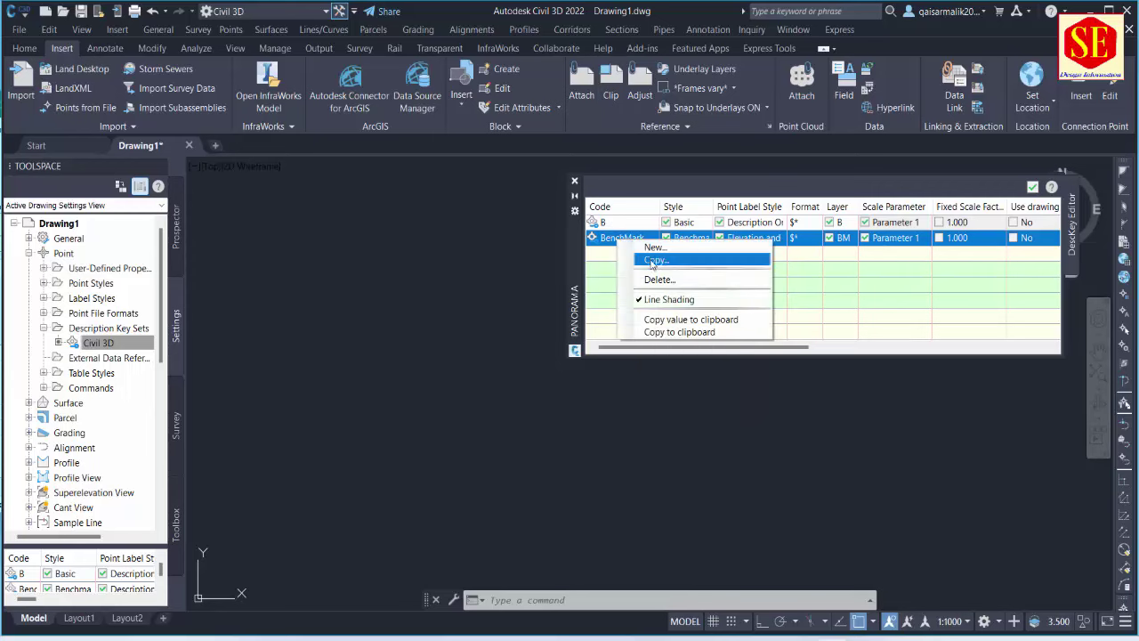
pyautogui.click(655, 259)
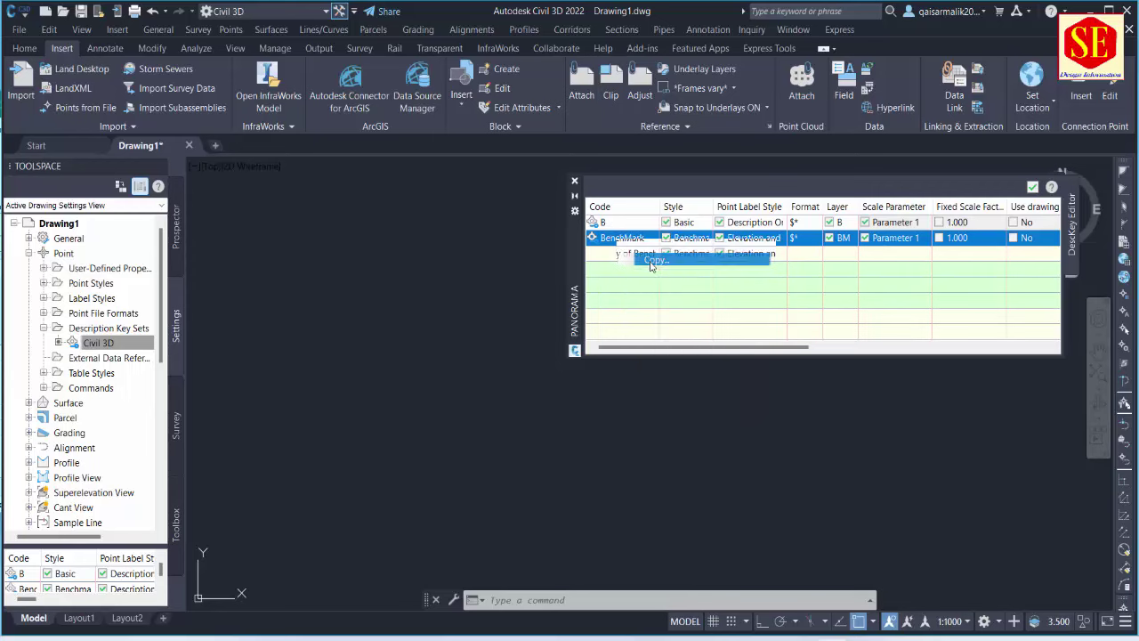
pyautogui.click(629, 253)
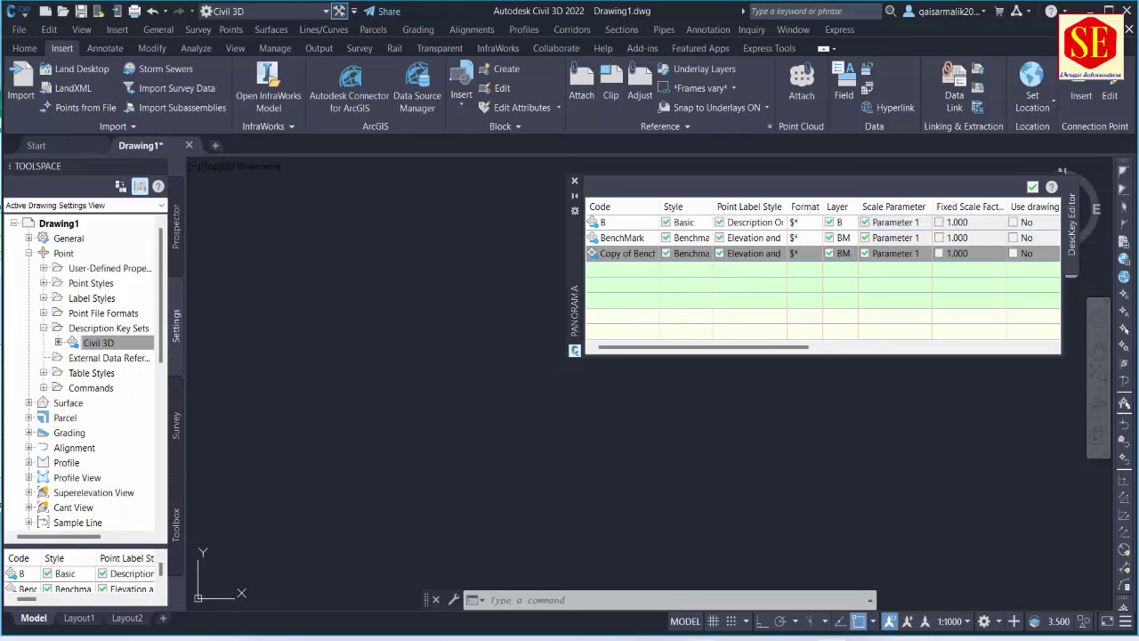
# Step: Change the Copy of BenchMark key's code to BL
pyautogui.hotkey('alt', 'Tab')
pyautogui.press('Return')
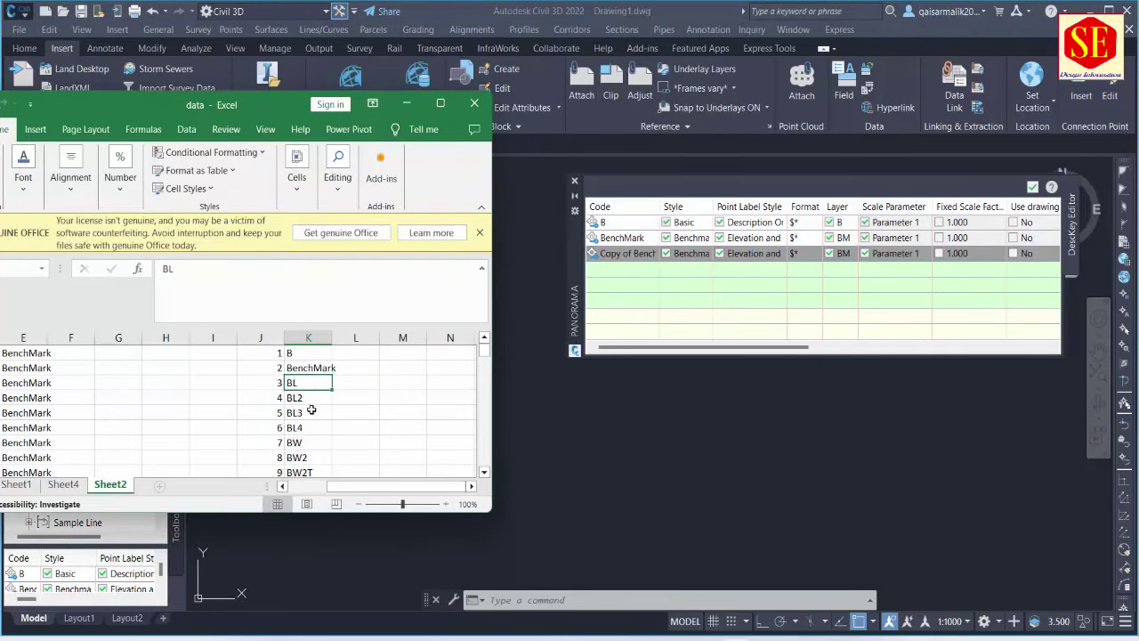
pyautogui.click(612, 254)
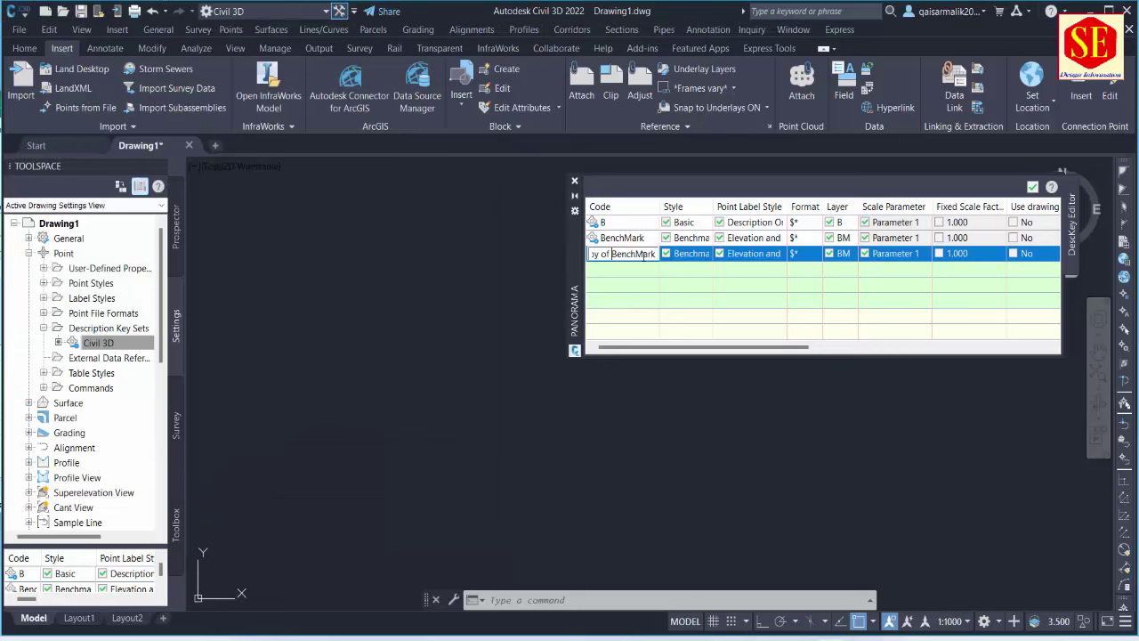
pyautogui.click(448, 260)
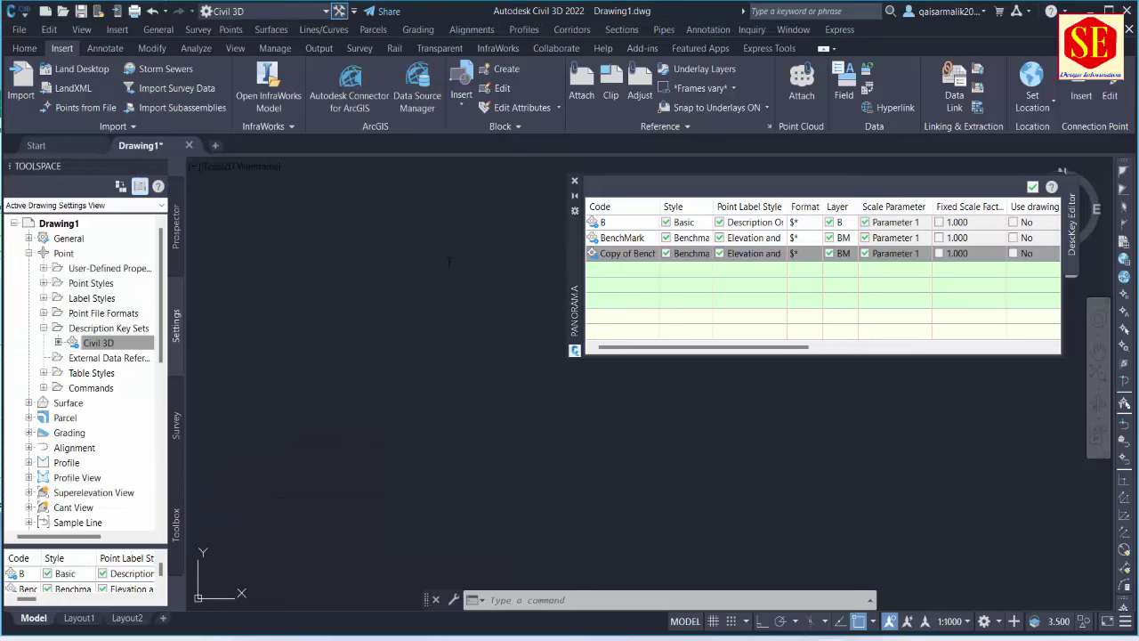
pyautogui.write('BLOCK')
pyautogui.click(609, 253)
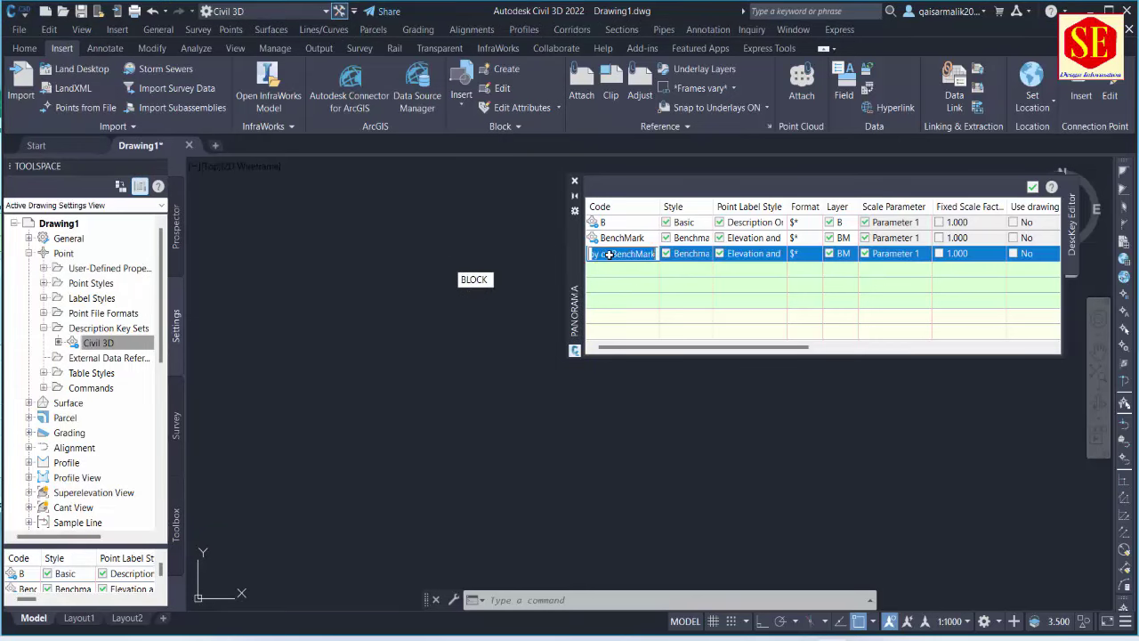
pyautogui.write('BL')
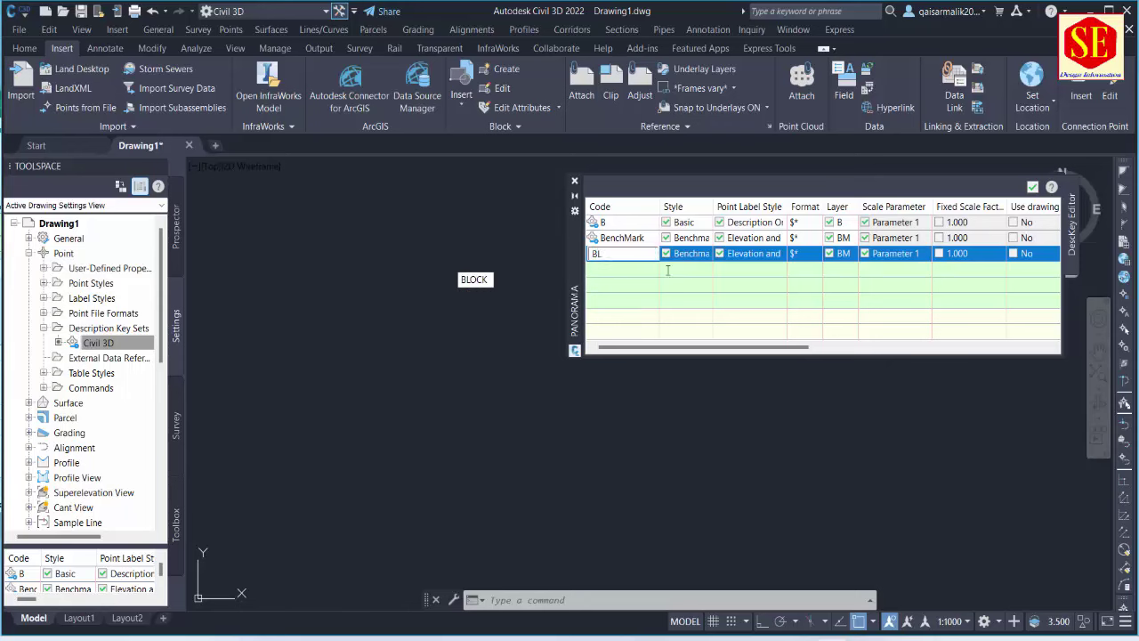
pyautogui.click(694, 254)
# Step: Give the BL key the Basic point style and Description Only labels
pyautogui.click(695, 254)
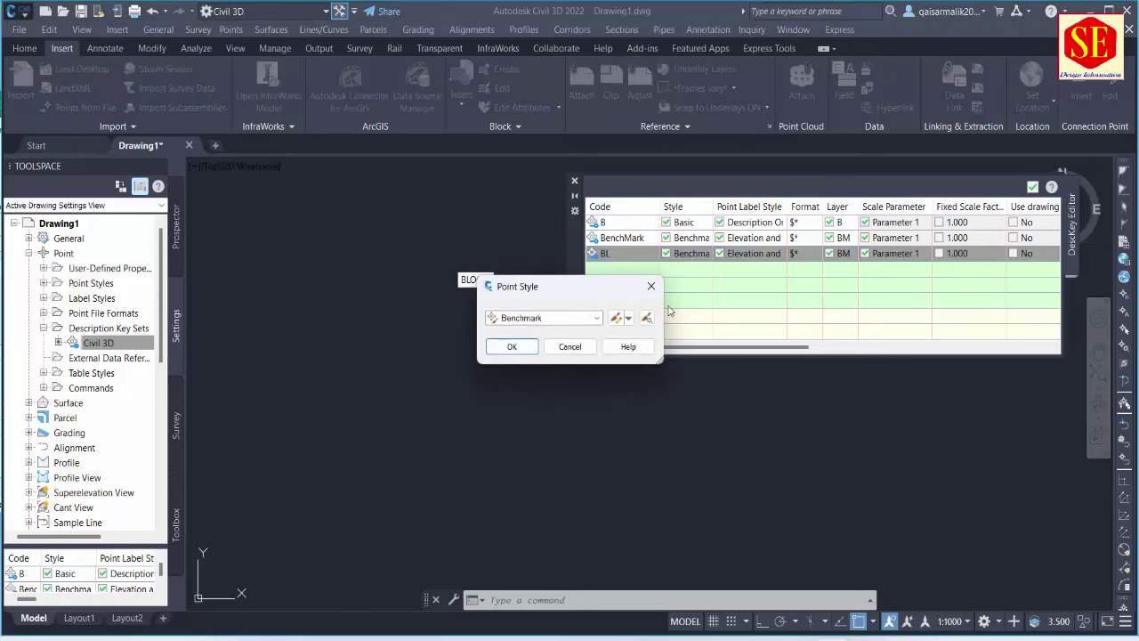
pyautogui.click(534, 318)
pyautogui.click(534, 333)
pyautogui.click(511, 347)
pyautogui.click(761, 253)
pyautogui.click(761, 253)
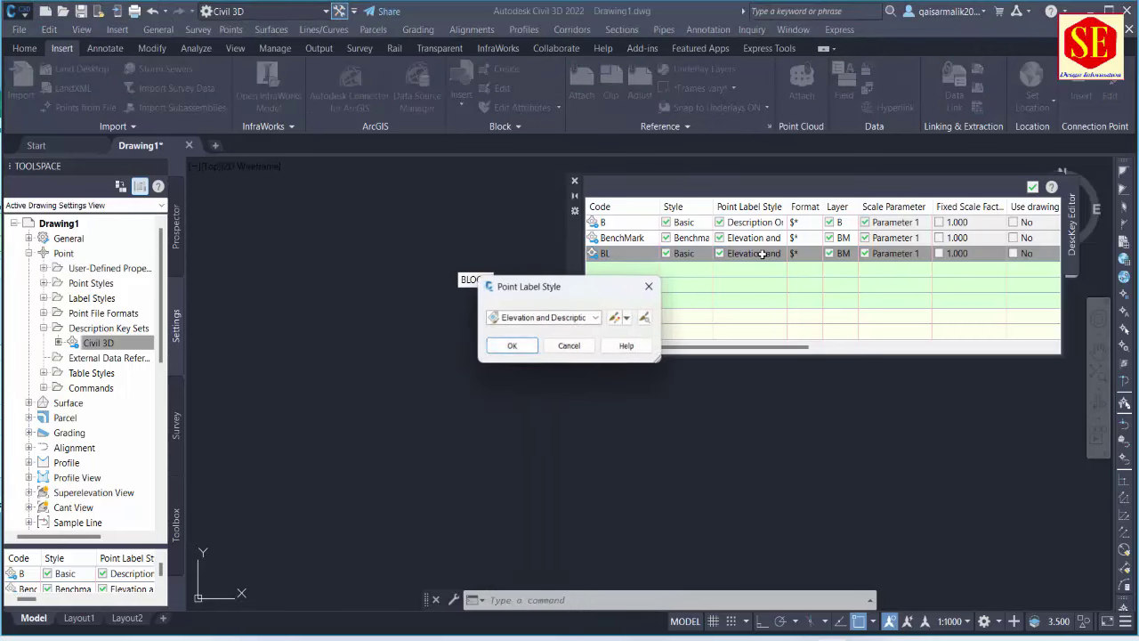
pyautogui.click(541, 318)
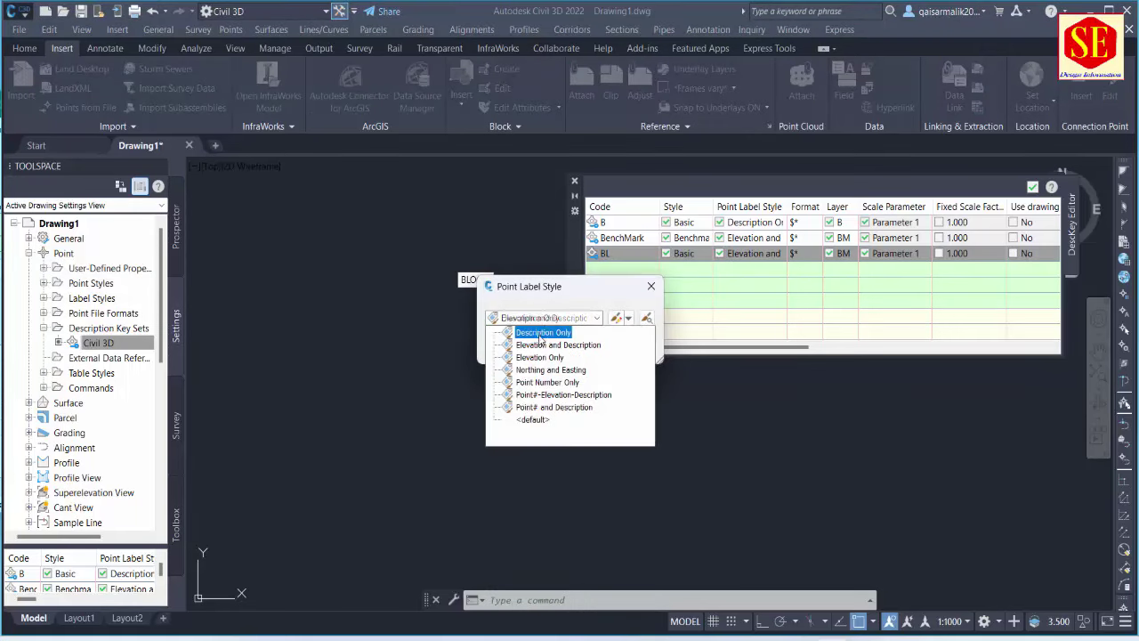
pyautogui.click(527, 331)
pyautogui.click(512, 346)
# Step: Create a magenta layer named BL and assign it to the BL key
pyautogui.click(837, 253)
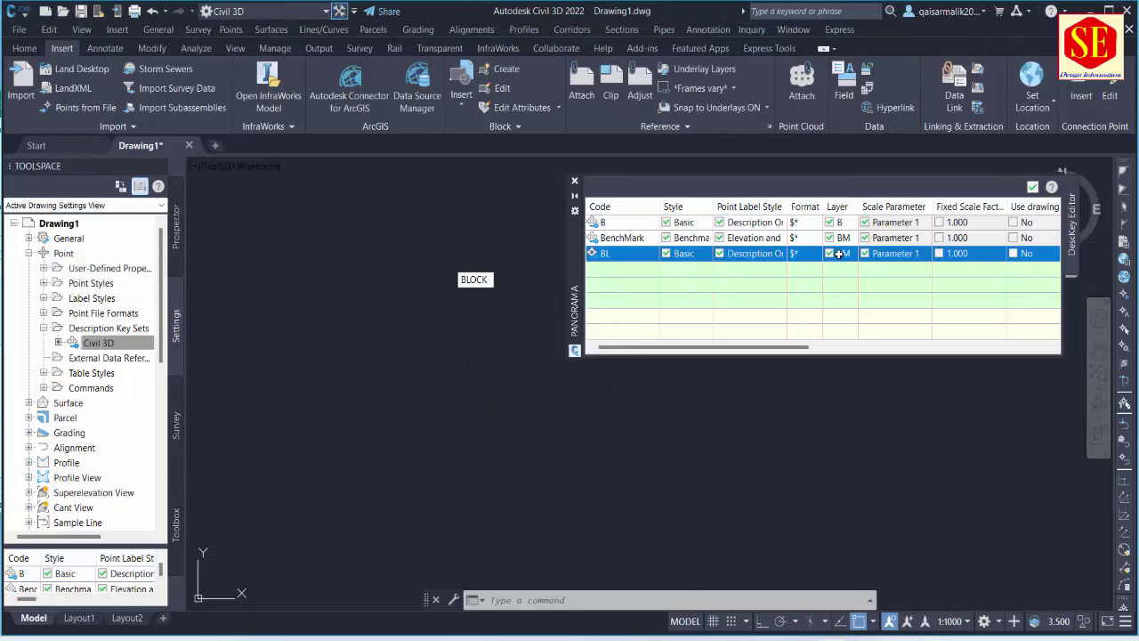
pyautogui.click(836, 254)
pyautogui.click(746, 201)
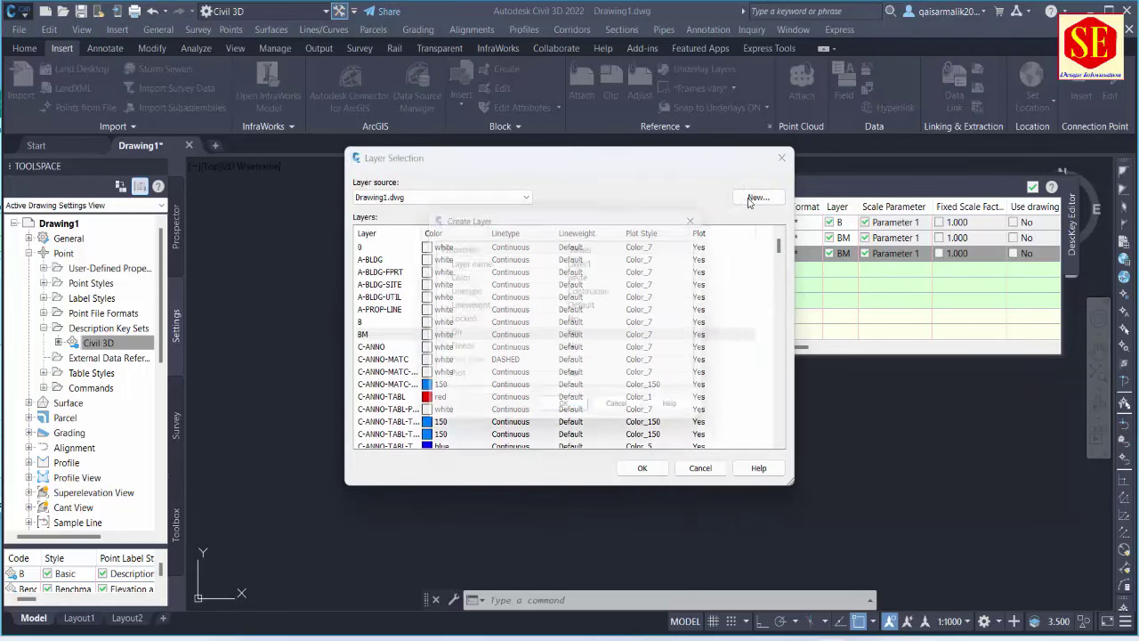
pyautogui.click(614, 261)
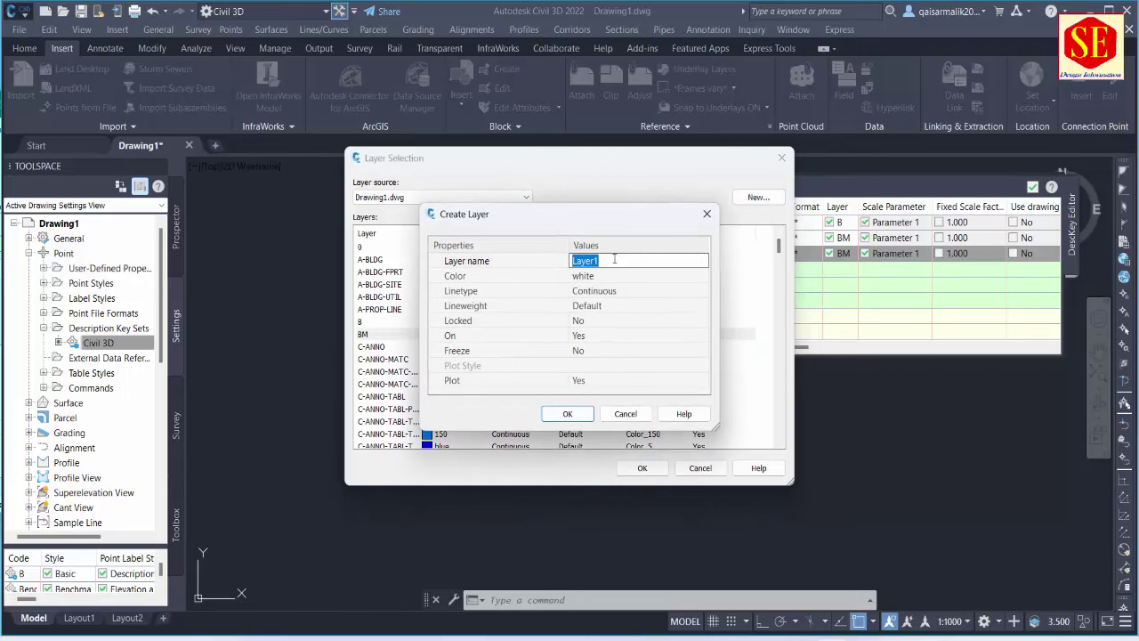
pyautogui.write('BL')
pyautogui.click(583, 277)
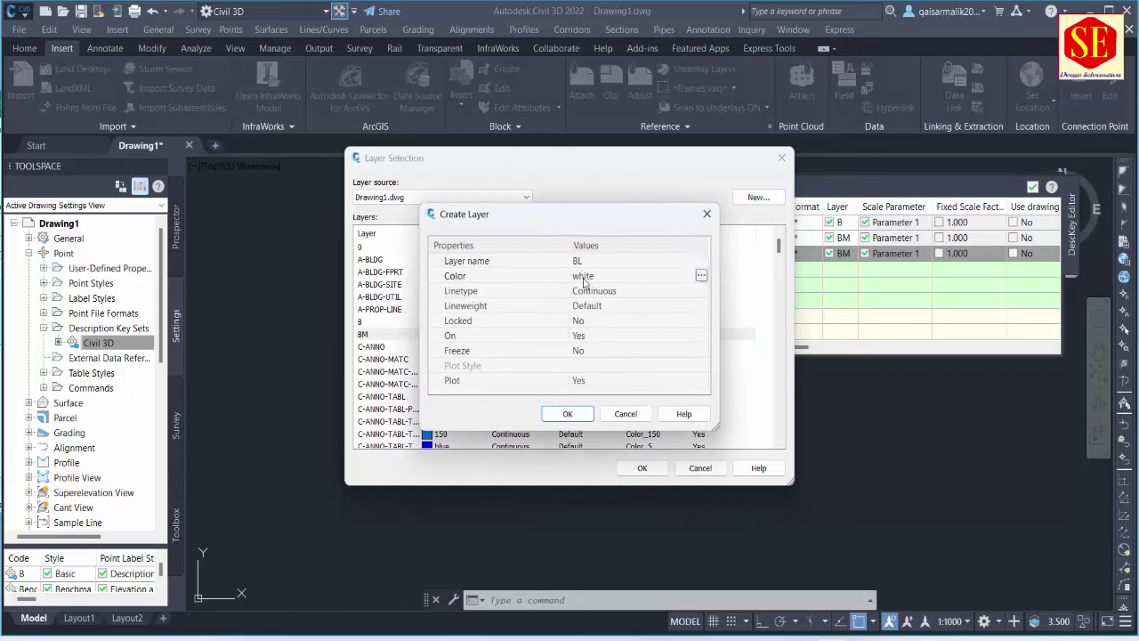
pyautogui.click(701, 277)
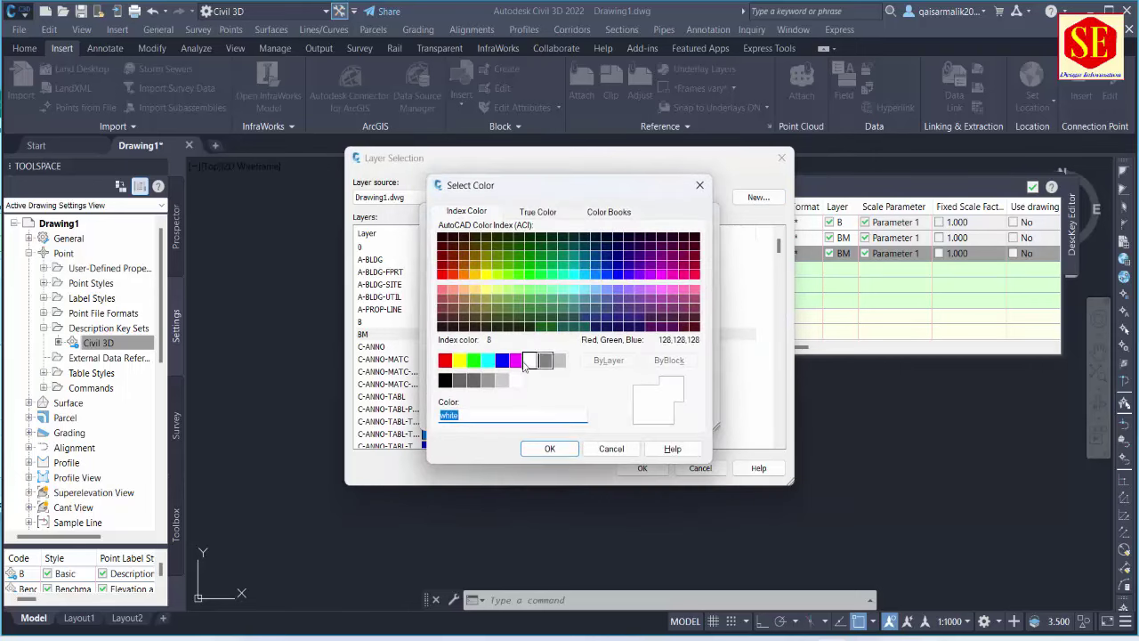
pyautogui.click(516, 360)
pyautogui.click(552, 449)
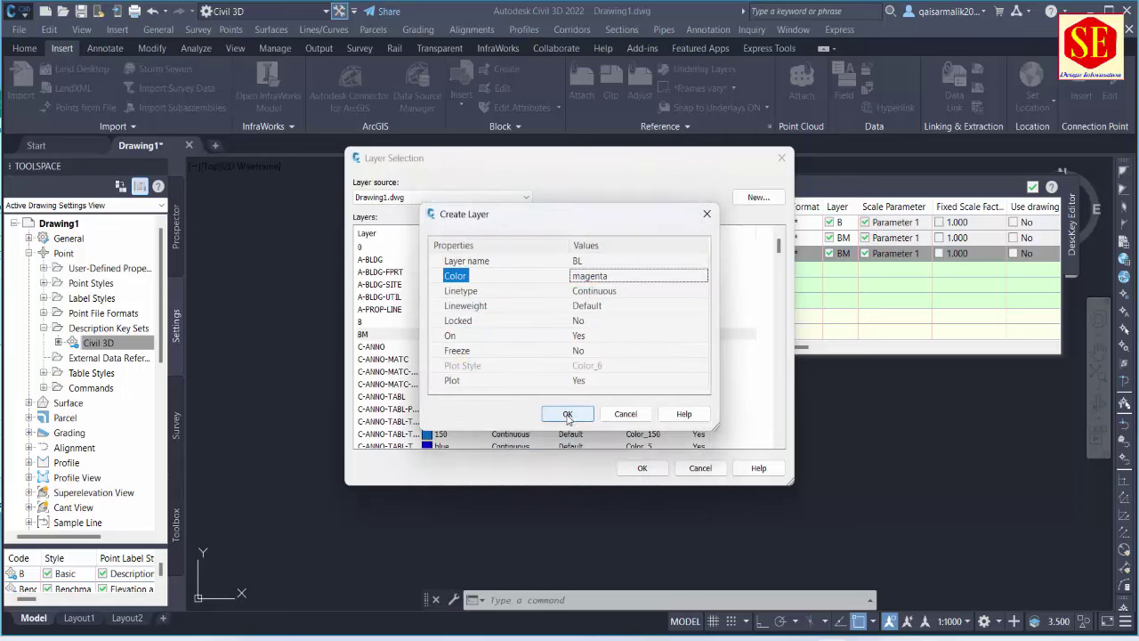
pyautogui.click(569, 415)
pyautogui.click(643, 468)
# Step: Duplicate the BL key
pyautogui.click(618, 253)
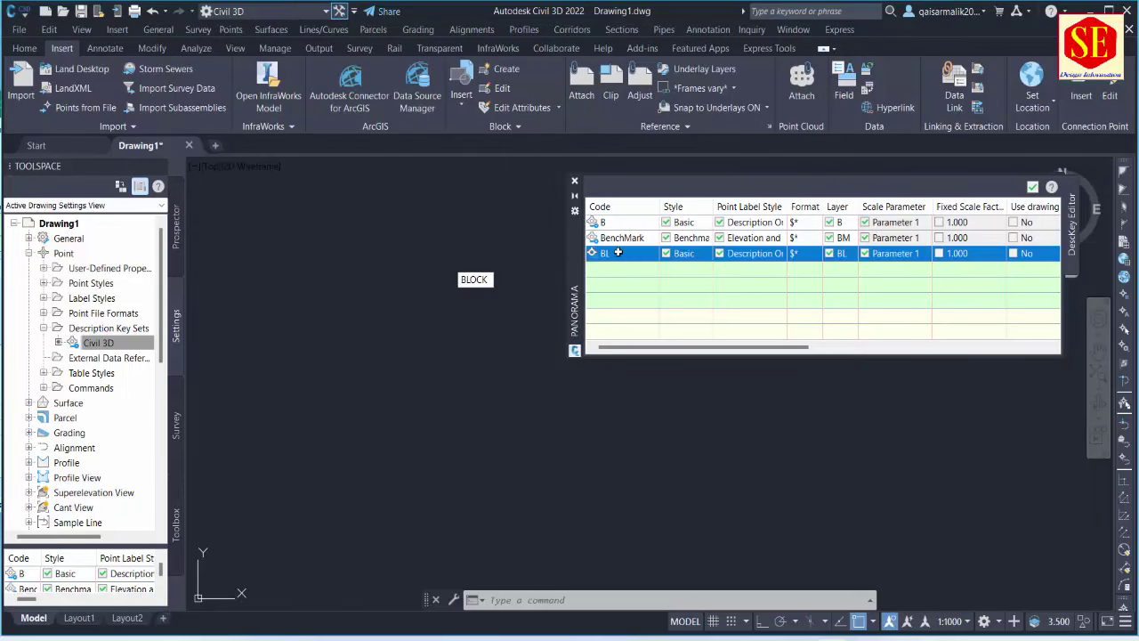
pyautogui.rightClick(619, 254)
pyautogui.click(652, 275)
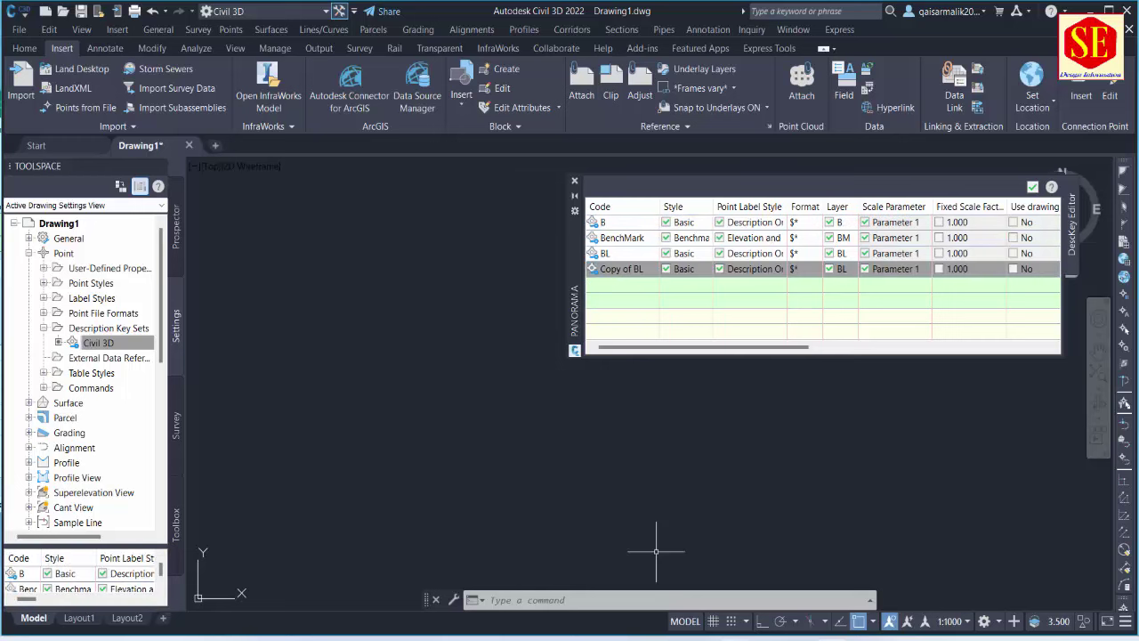
# Step: Recode the 'Copy of BL' description key as BL2, per the Excel code list
pyautogui.hotkey('alt', 'Tab')
pyautogui.click(298, 397)
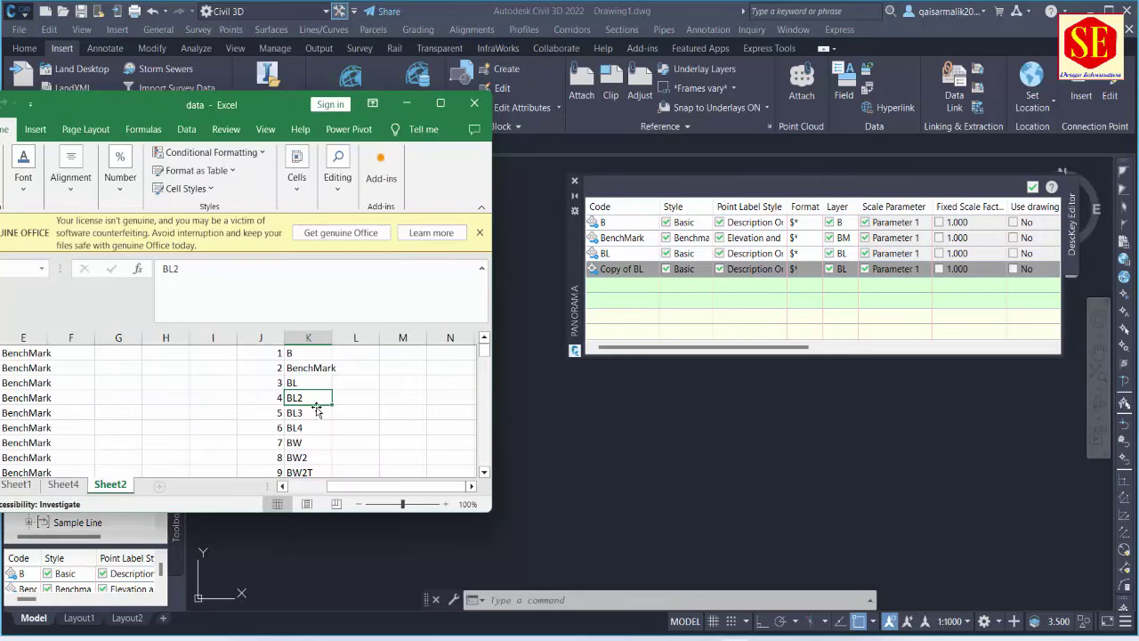
pyautogui.doubleClick(634, 268)
pyautogui.write('BL2')
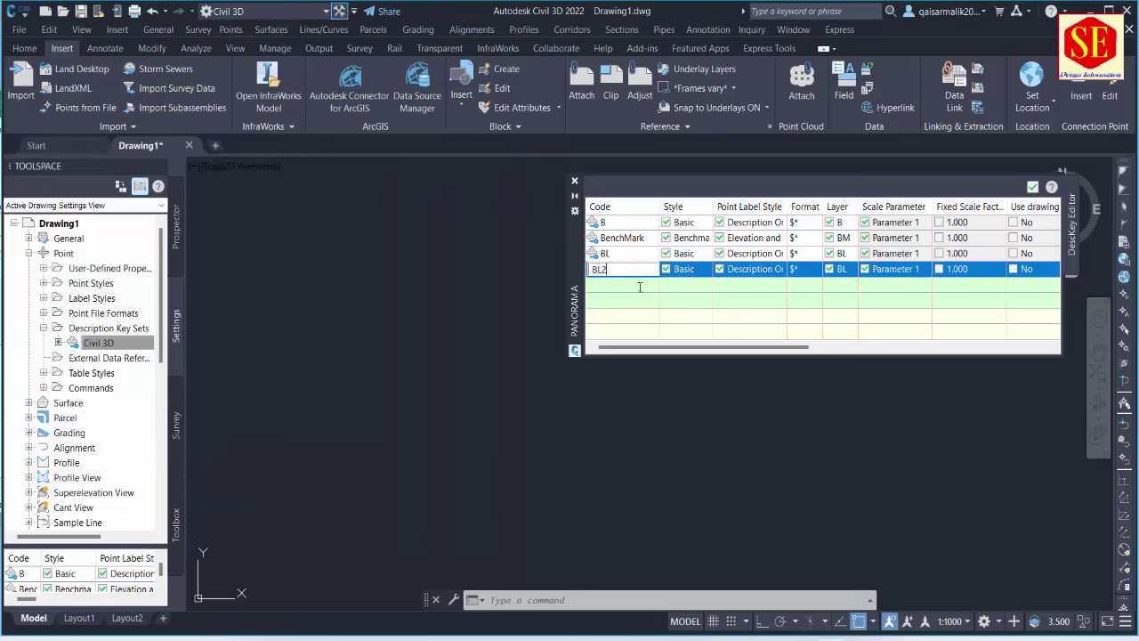
pyautogui.press('Return')
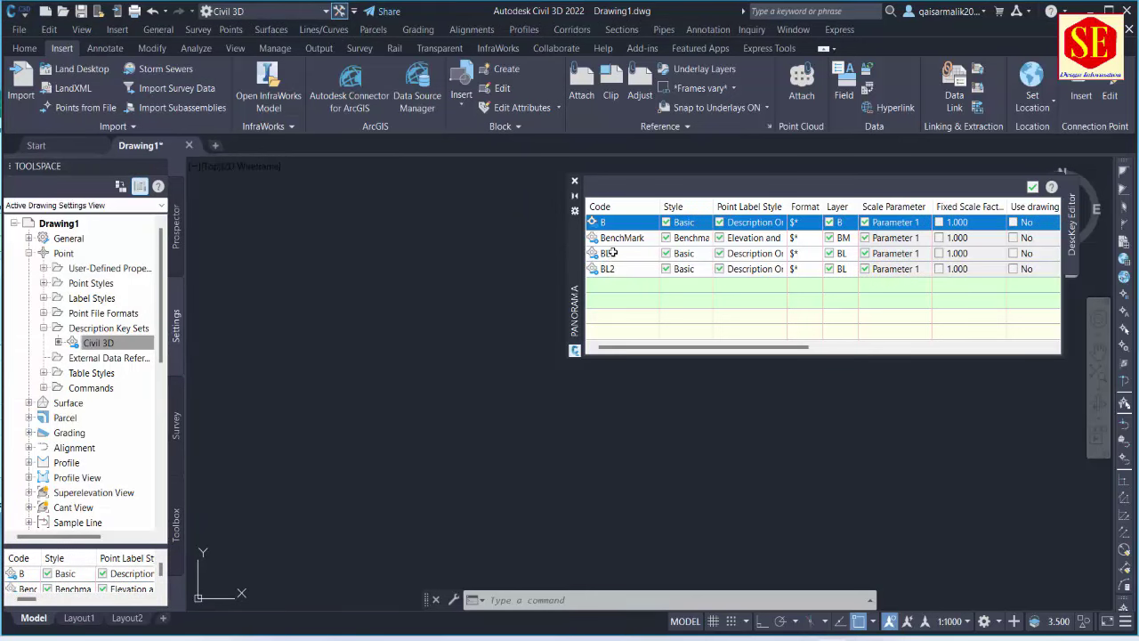
# Step: Duplicate the BL2 key and recode the copy as BL3
pyautogui.click(612, 268)
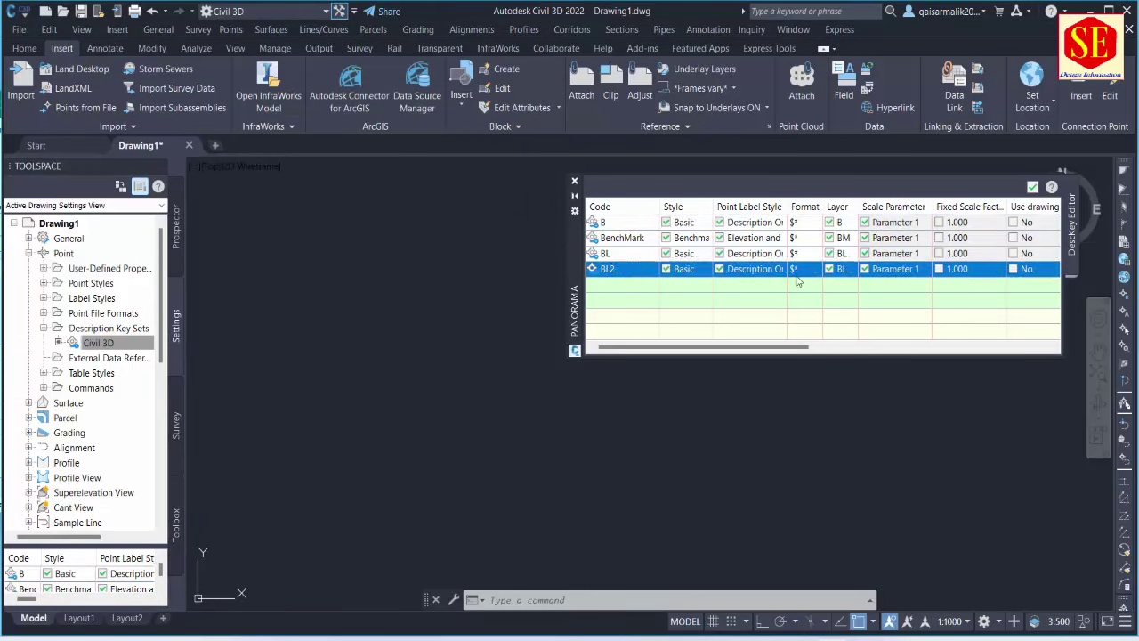
pyautogui.rightClick(629, 269)
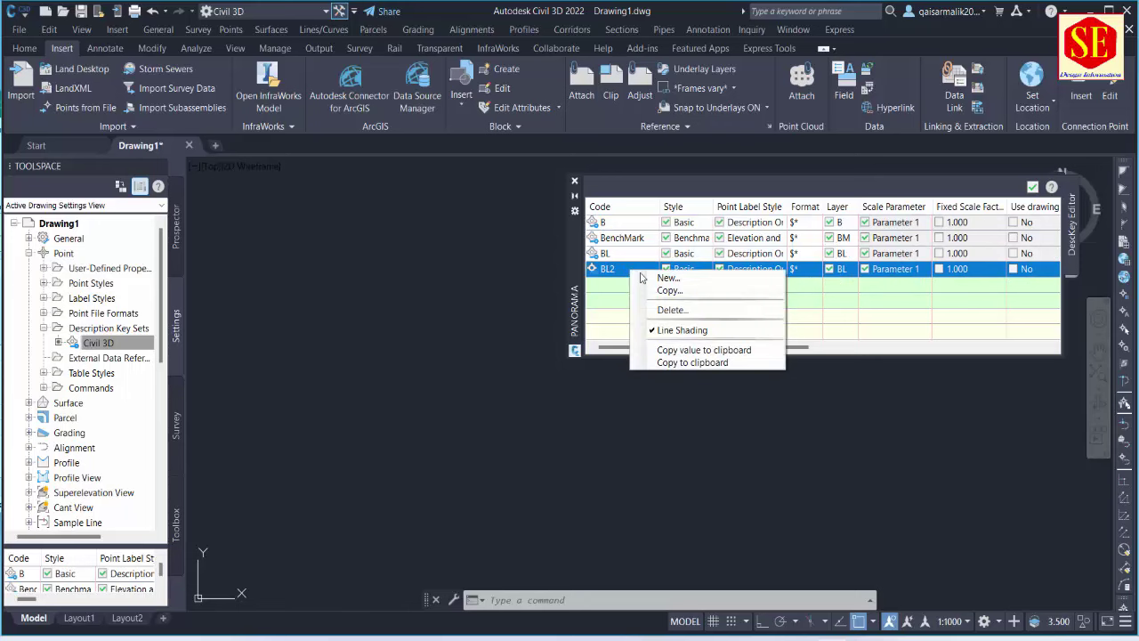
pyautogui.click(643, 285)
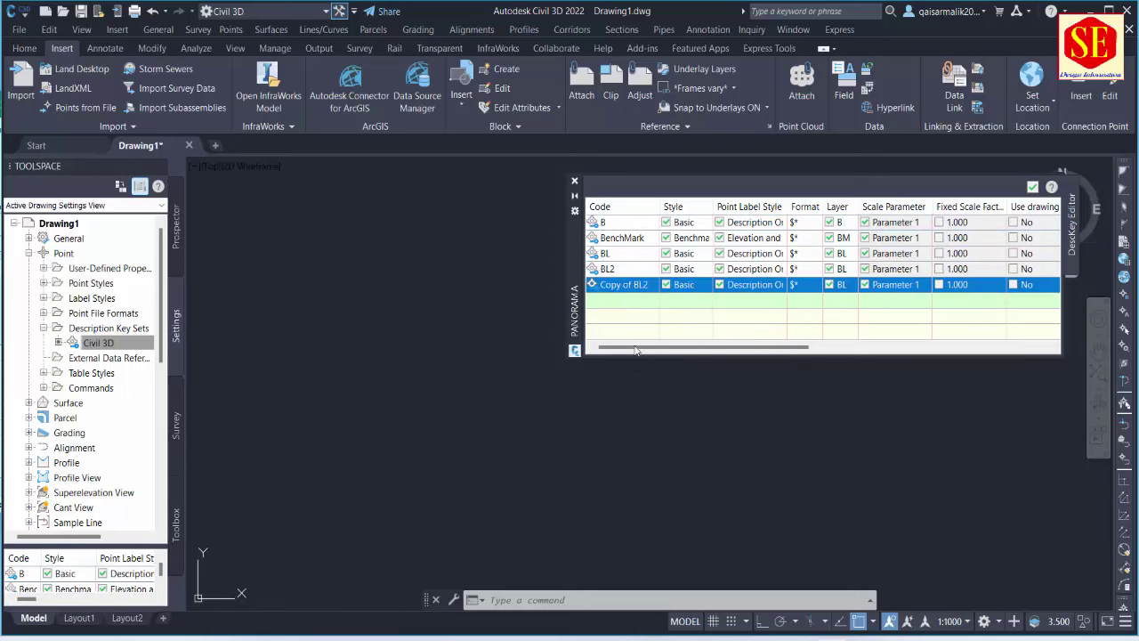
pyautogui.hotkey('alt', 'Tab')
pyautogui.click(311, 414)
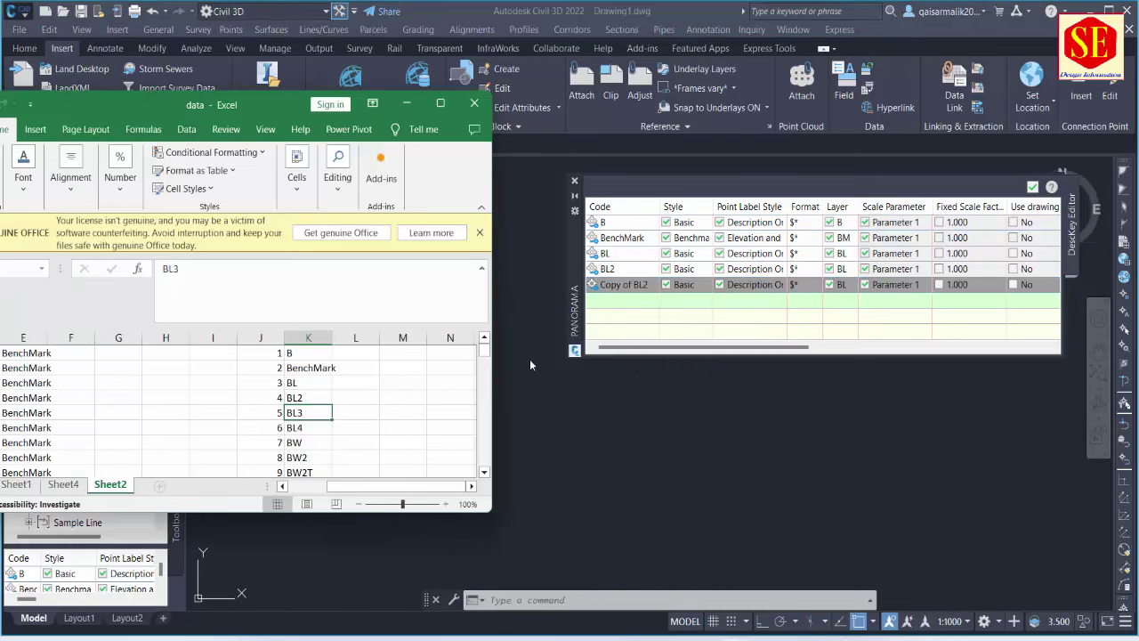
pyautogui.click(638, 286)
pyautogui.click(638, 287)
pyautogui.write('BL3')
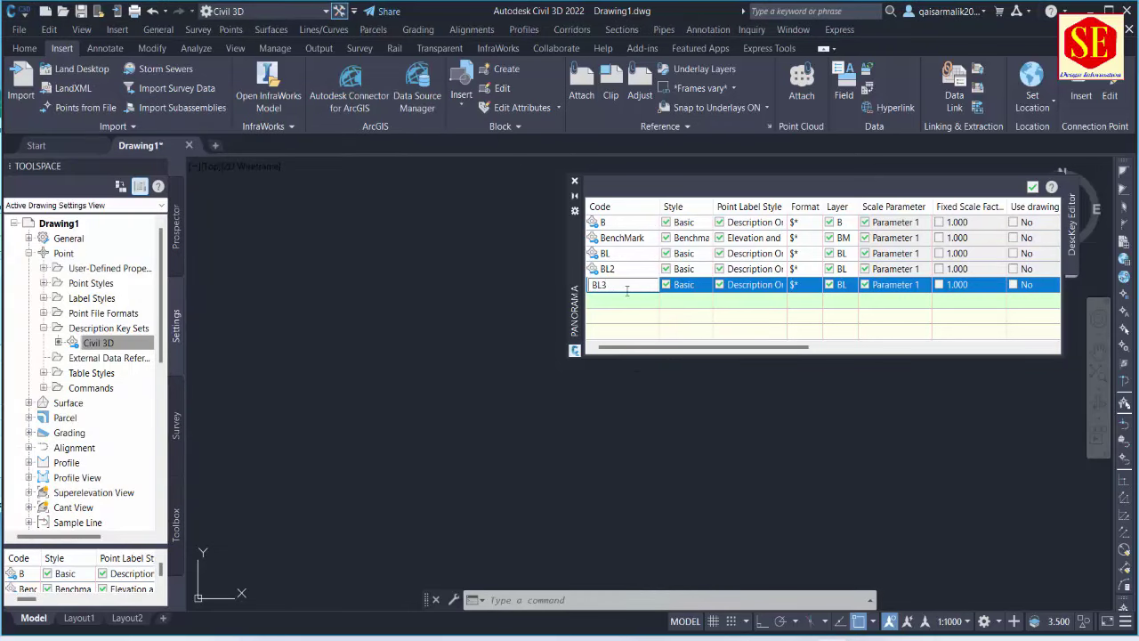
pyautogui.press('Return')
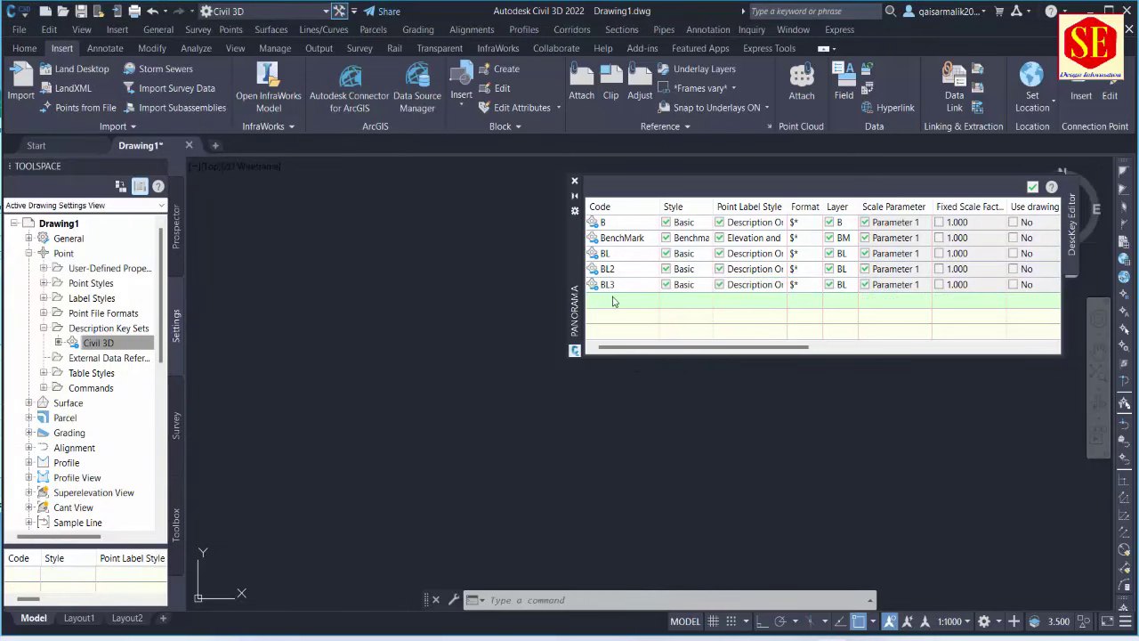
# Step: Duplicate the BL3 key and start recoding the copy as BL4
pyautogui.click(614, 285)
pyautogui.rightClick(614, 285)
pyautogui.click(652, 305)
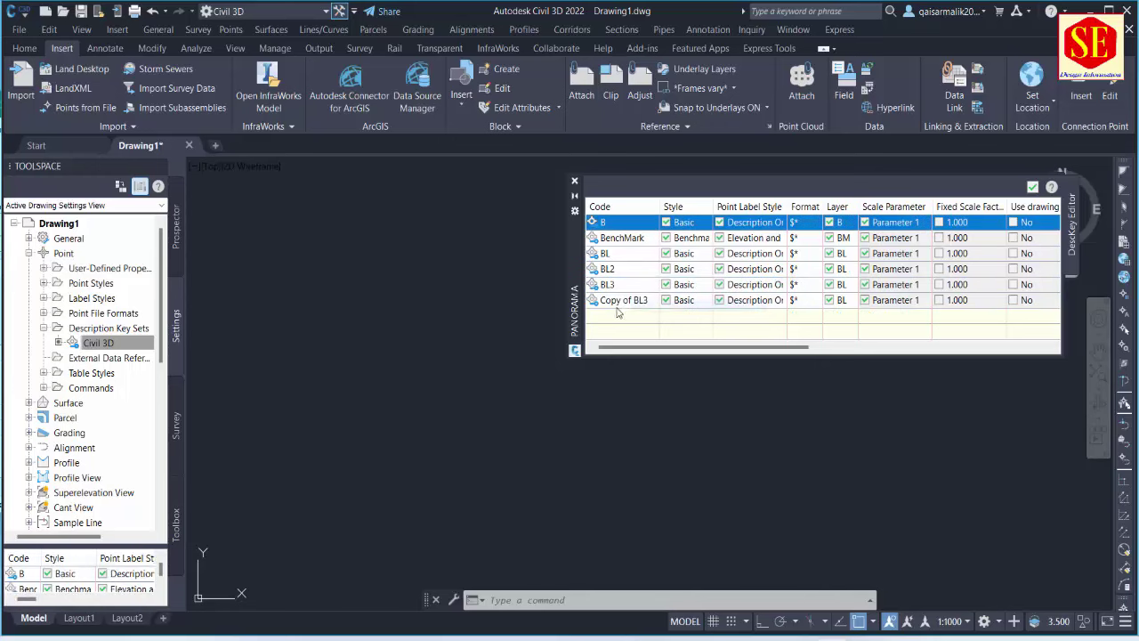
pyautogui.click(623, 302)
pyautogui.click(623, 302)
pyautogui.write('BL4')
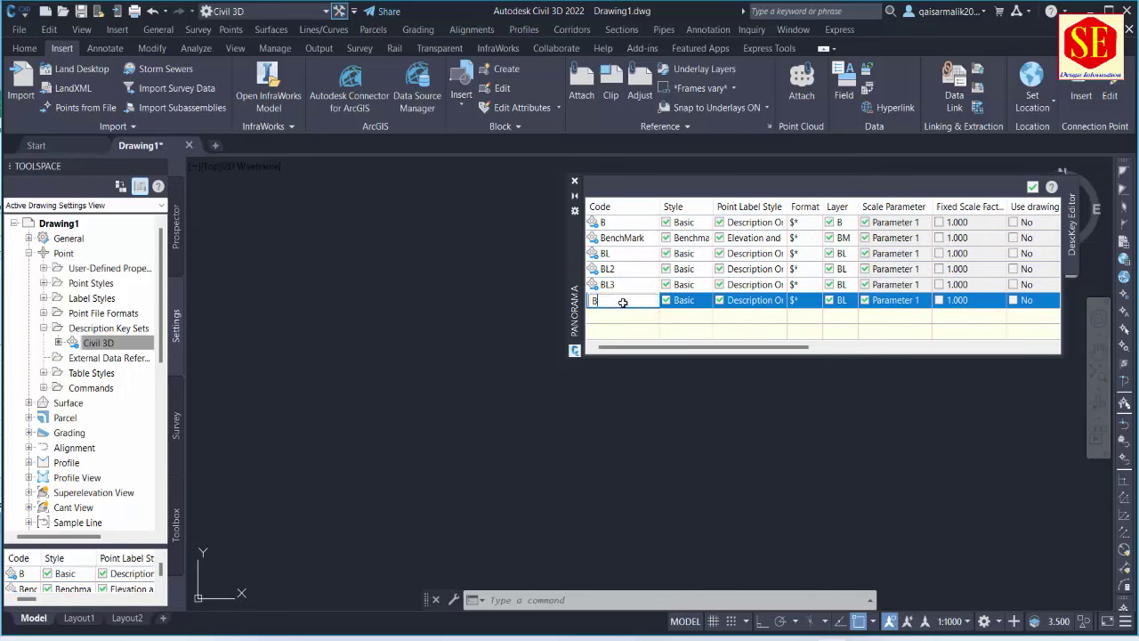
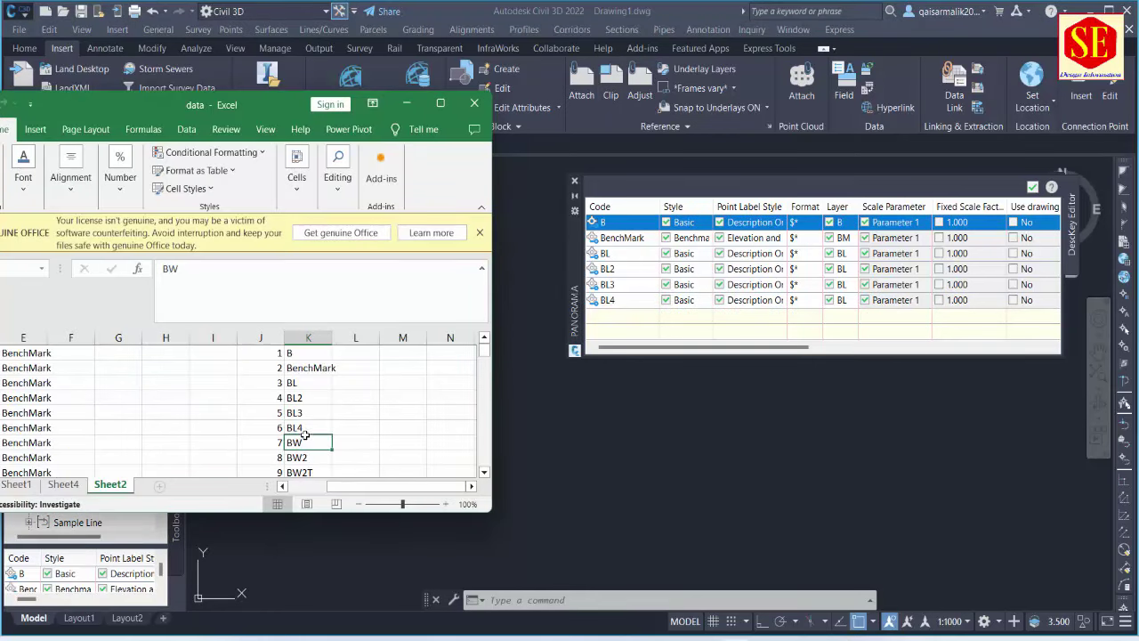
# Step: Duplicate the BL4 description key in the DescKey Editor
pyautogui.click(308, 428)
pyautogui.click(606, 300)
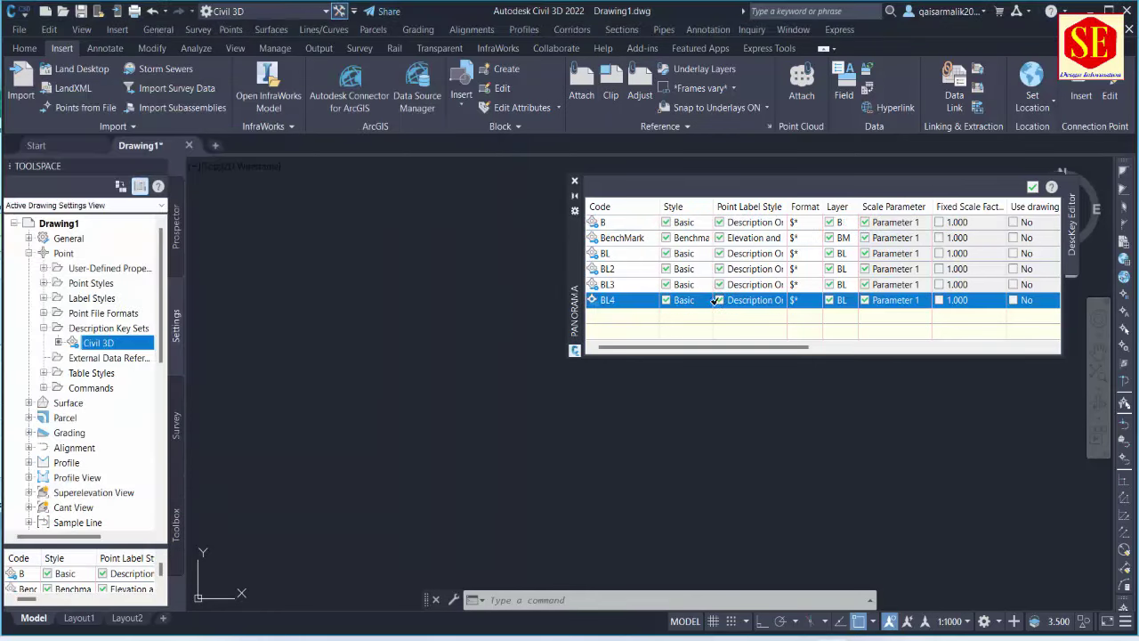
pyautogui.rightClick(620, 300)
pyautogui.click(658, 320)
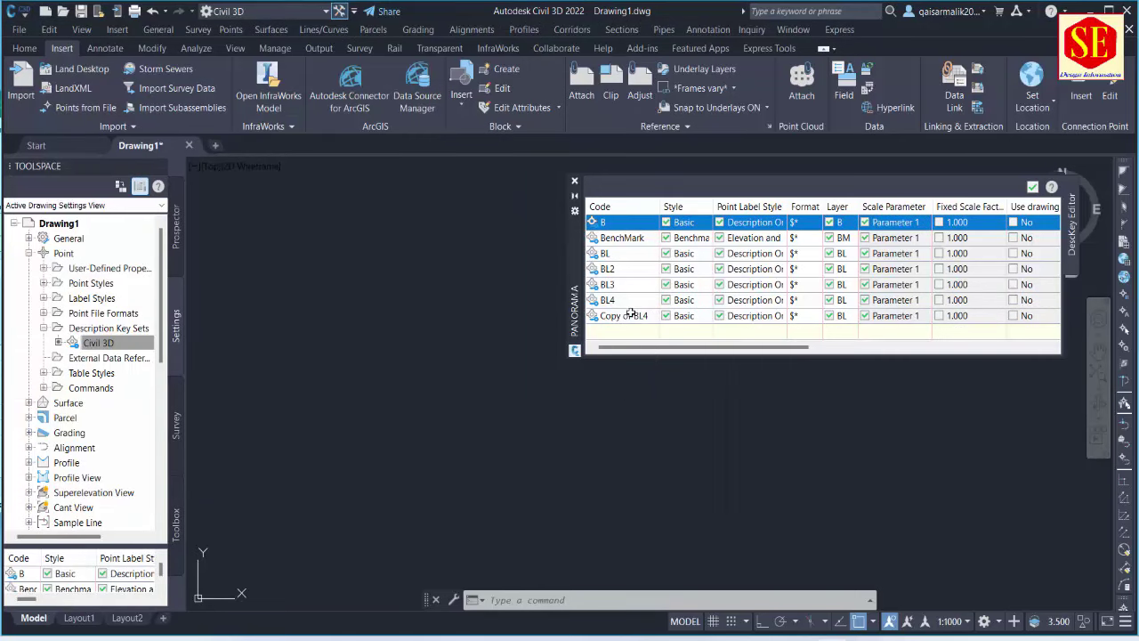
pyautogui.click(629, 313)
# Step: Rename the copied key's code to BW, checking the Excel code list
pyautogui.hotkey('alt', 'Tab')
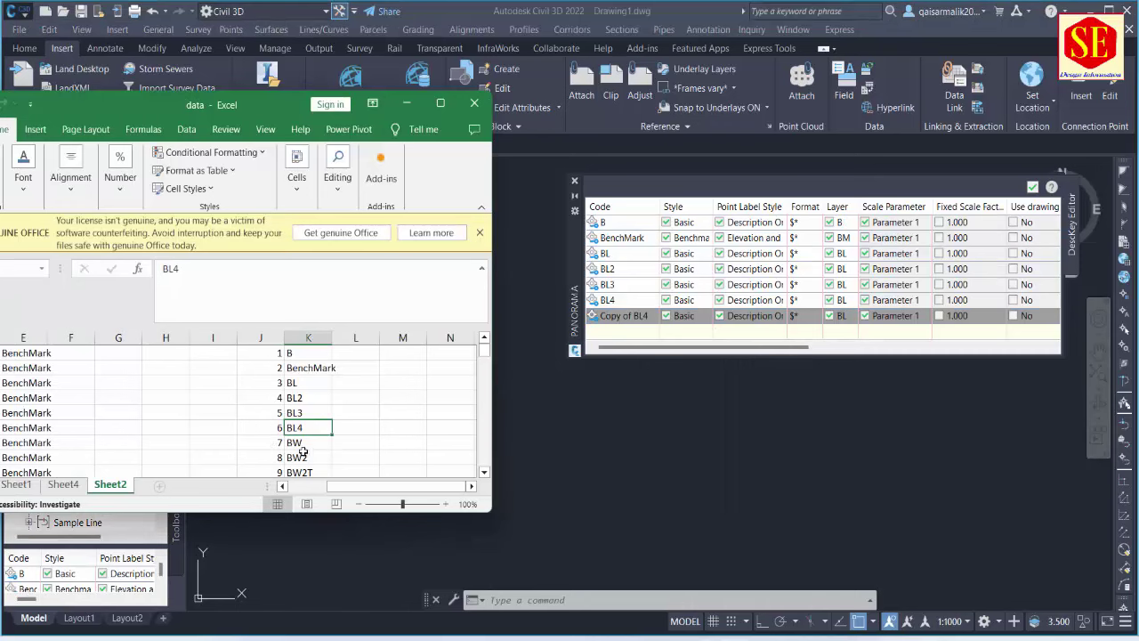
pyautogui.click(300, 445)
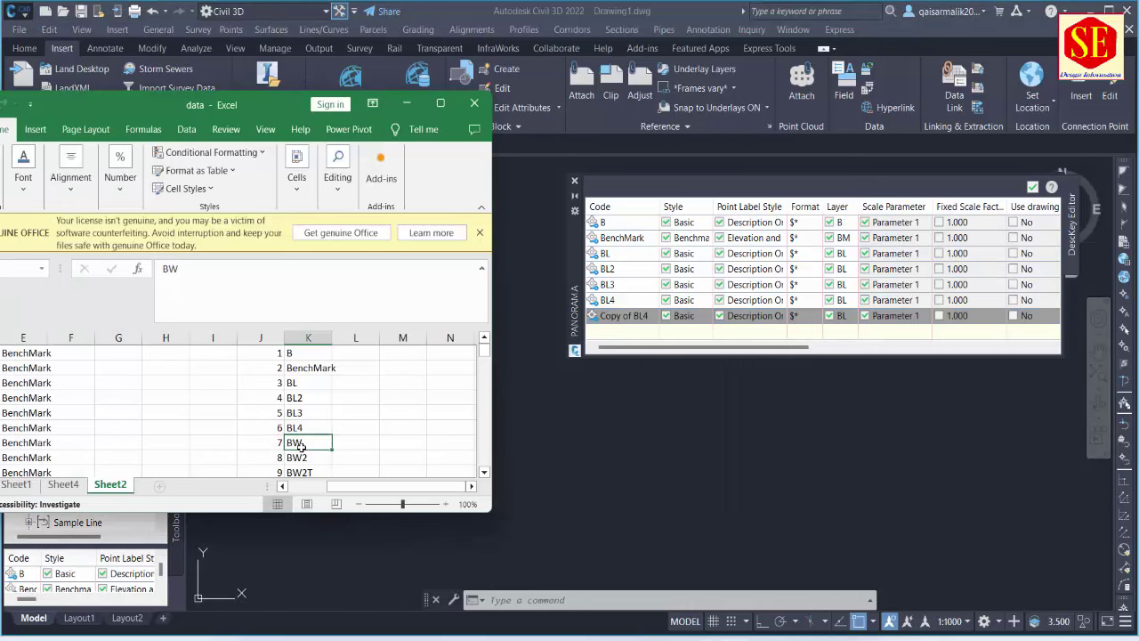
pyautogui.doubleClick(613, 315)
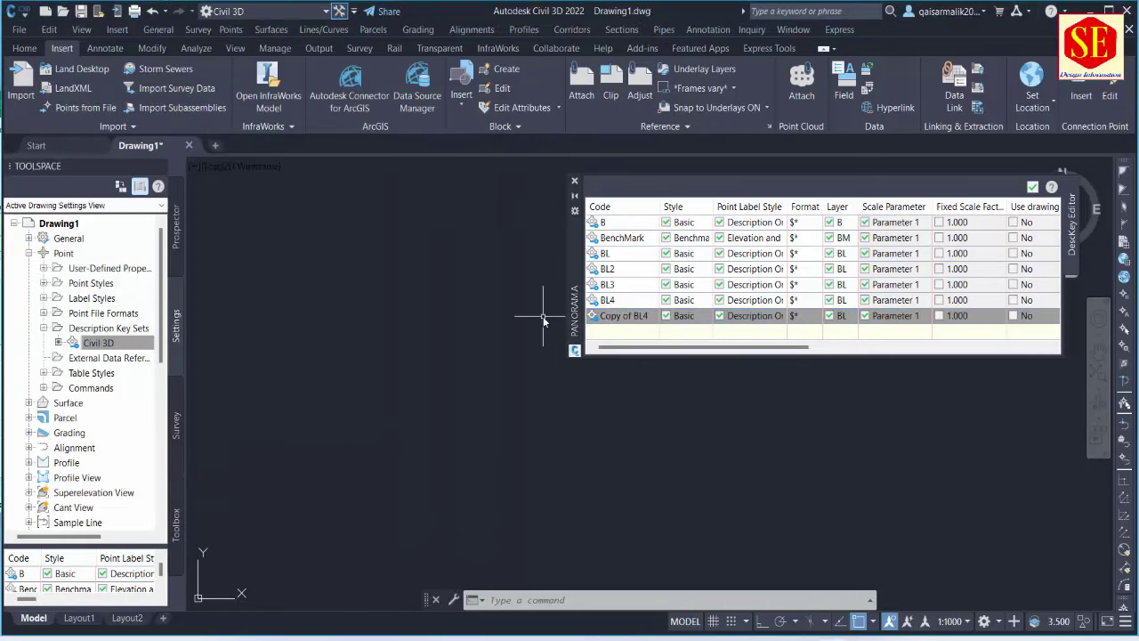
pyautogui.write('BW')
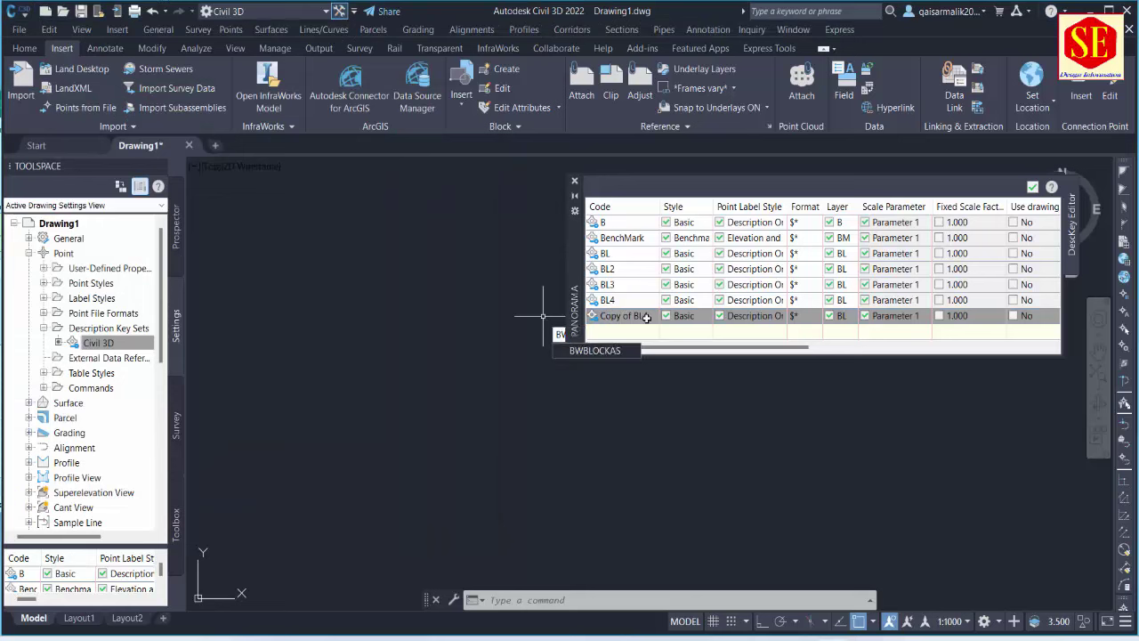
pyautogui.doubleClick(635, 315)
pyautogui.write('BW')
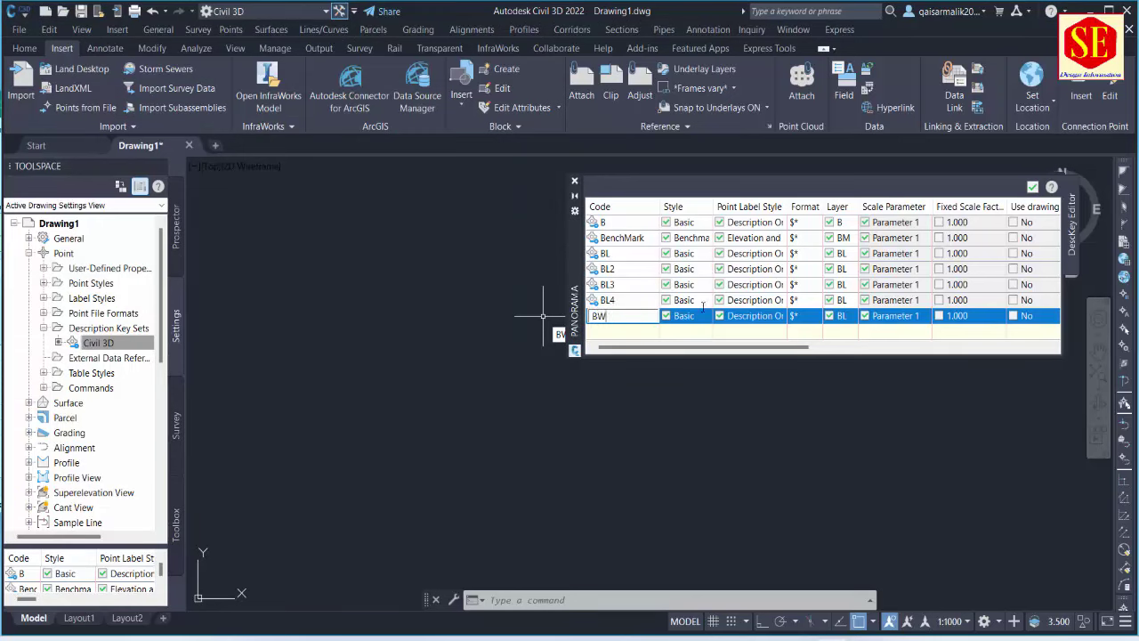
pyautogui.click(697, 315)
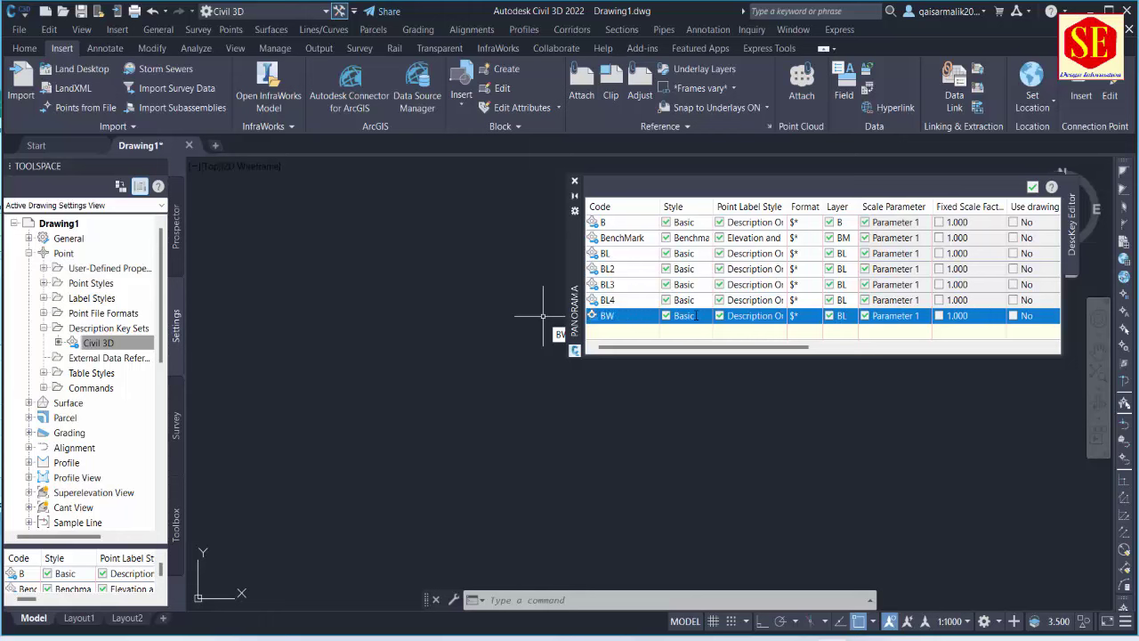
pyautogui.click(570, 346)
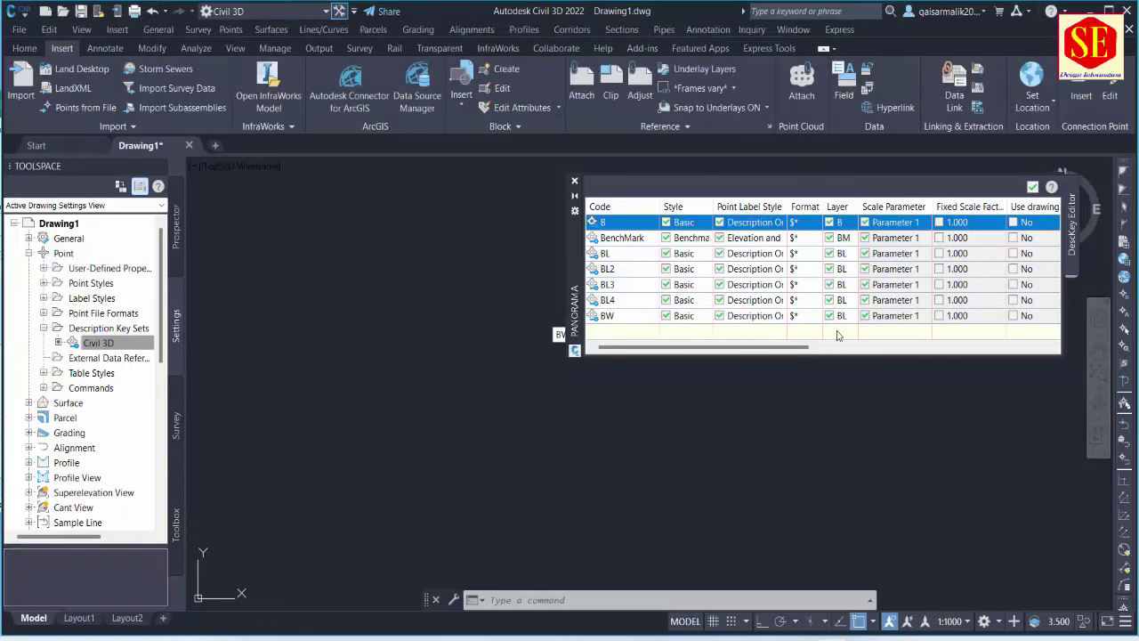
# Step: Create a new cyan layer named BW and assign it to the BW key
pyautogui.click(838, 315)
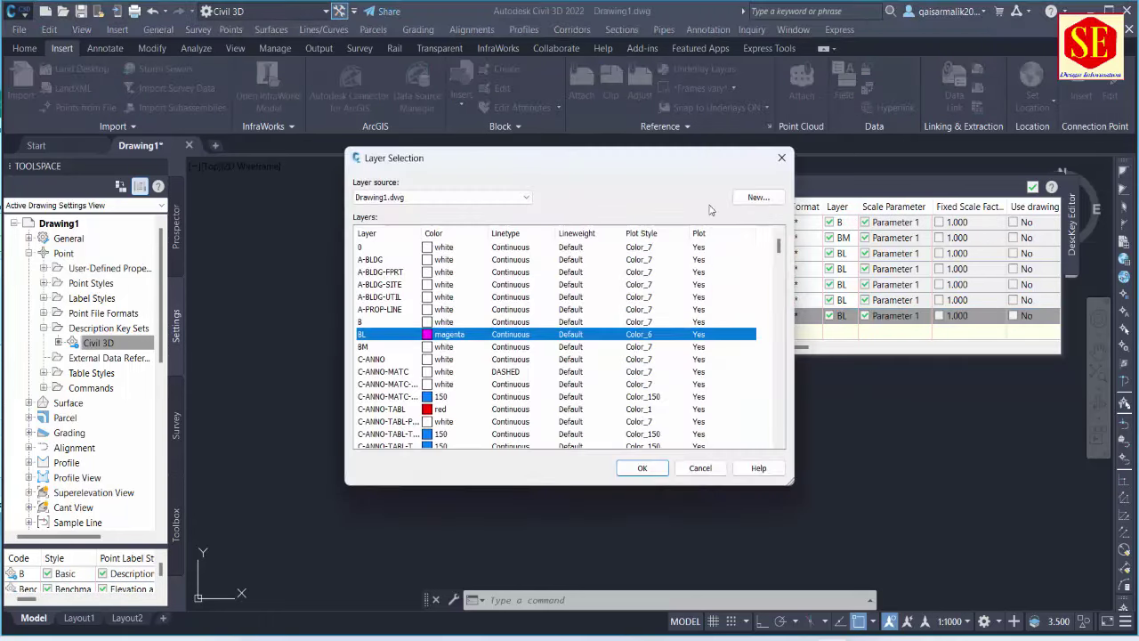
pyautogui.click(758, 197)
pyautogui.click(613, 265)
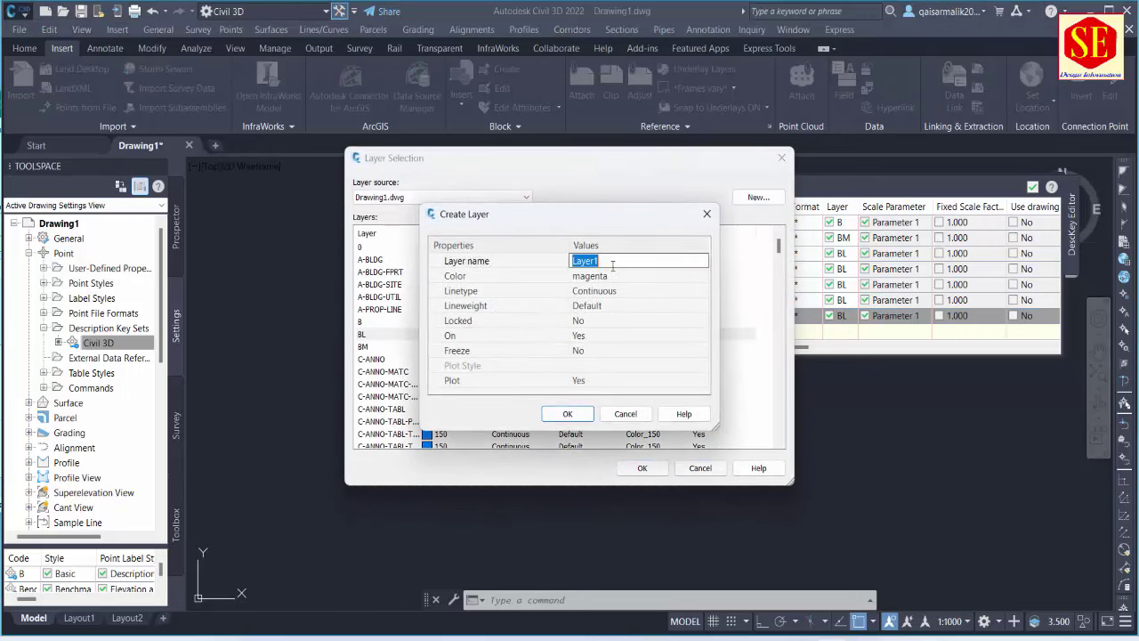
pyautogui.write('BW')
pyautogui.click(602, 279)
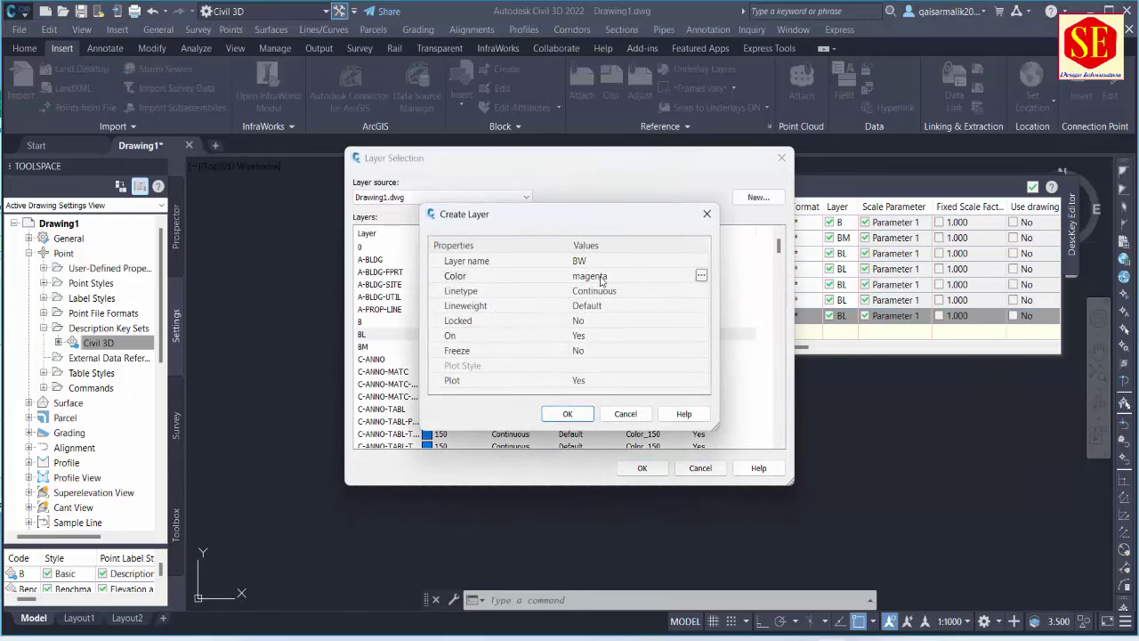
pyautogui.click(702, 276)
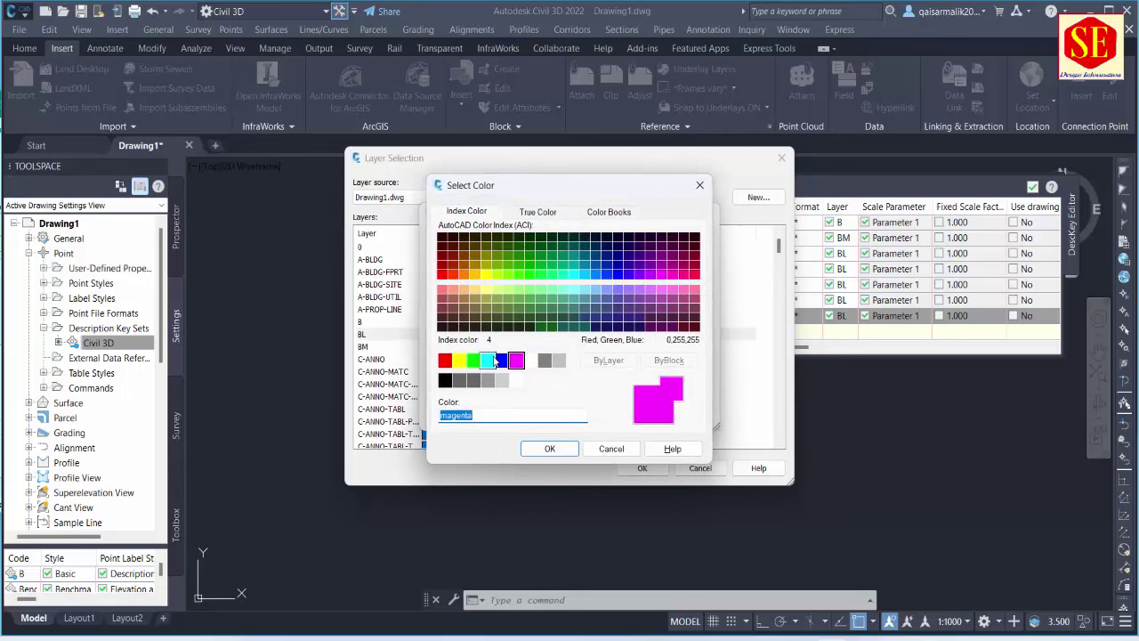
pyautogui.click(489, 360)
pyautogui.click(550, 448)
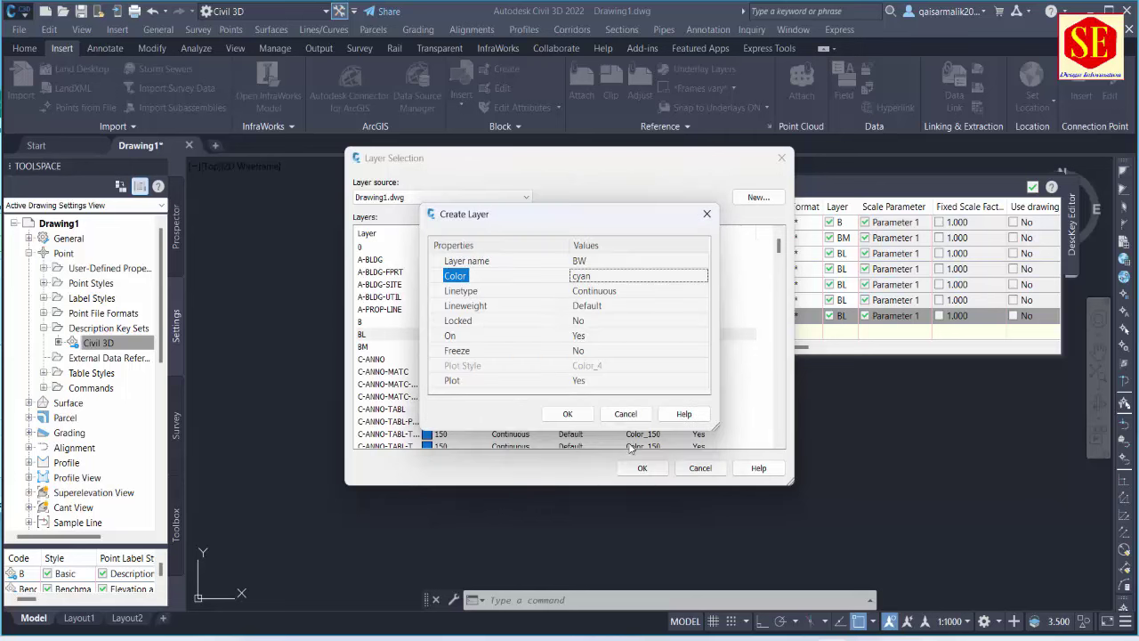
pyautogui.click(570, 411)
pyautogui.click(642, 468)
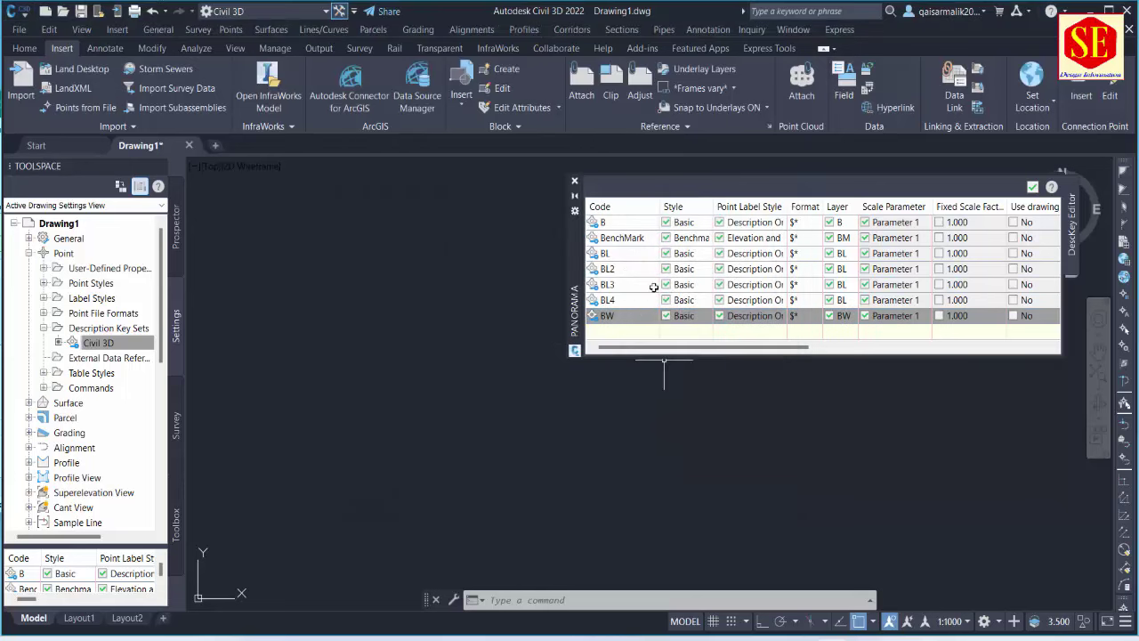
# Step: Copy the BW key and rename the copy BW2, after checking the Excel code list
pyautogui.hotkey('alt', 'Tab')
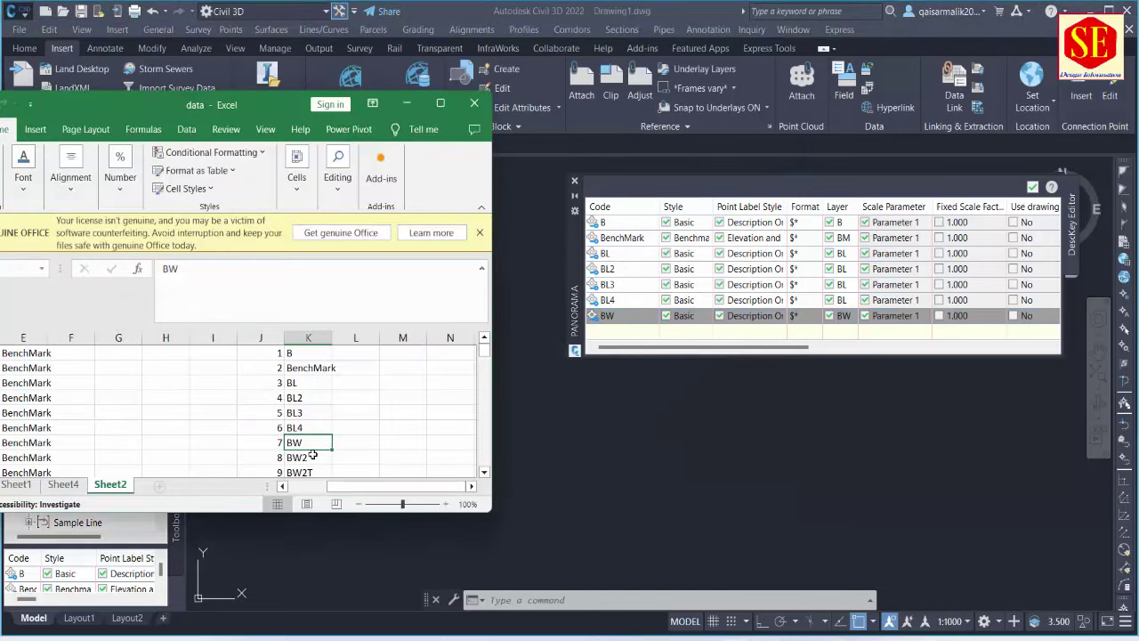
pyautogui.press('Down')
pyautogui.scroll(-1, 349, 418)
pyautogui.click(311, 428)
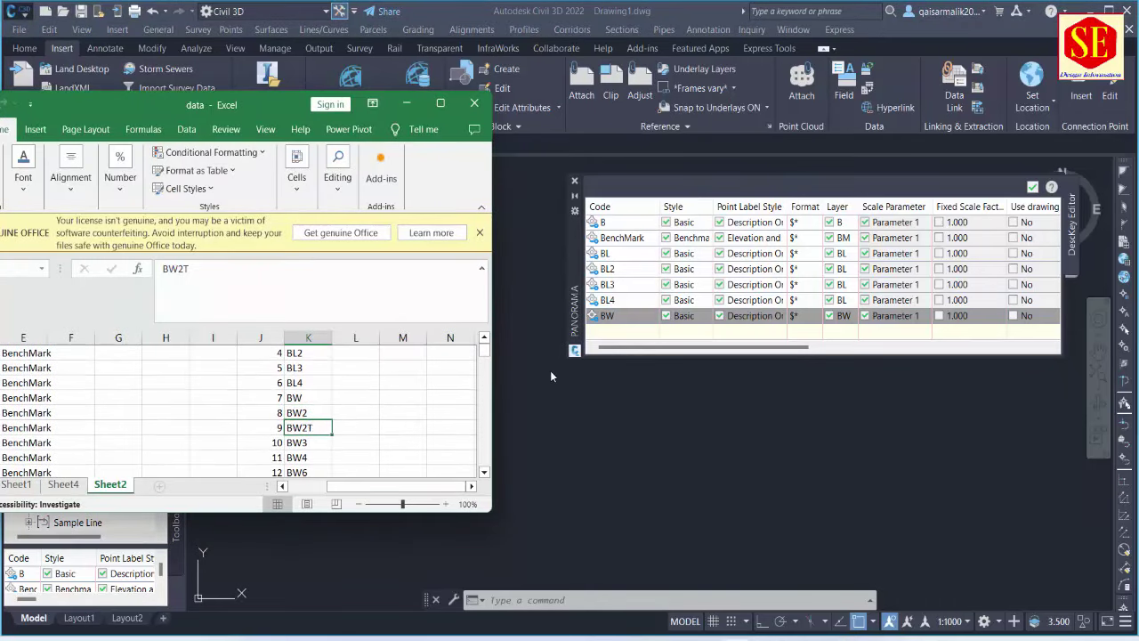
pyautogui.rightClick(634, 315)
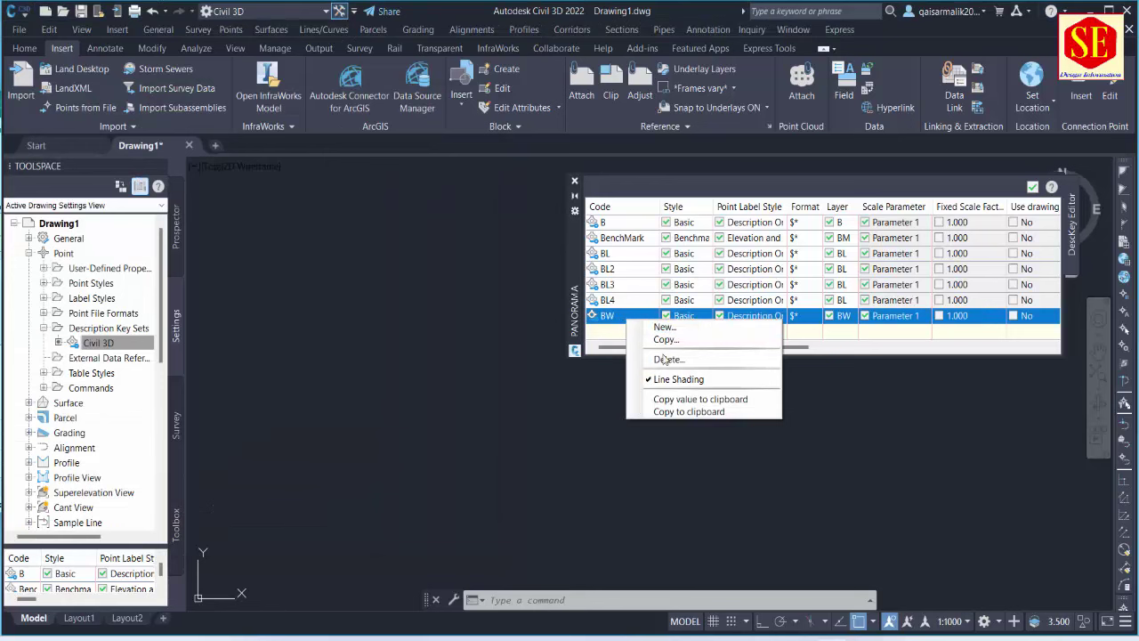
pyautogui.click(670, 342)
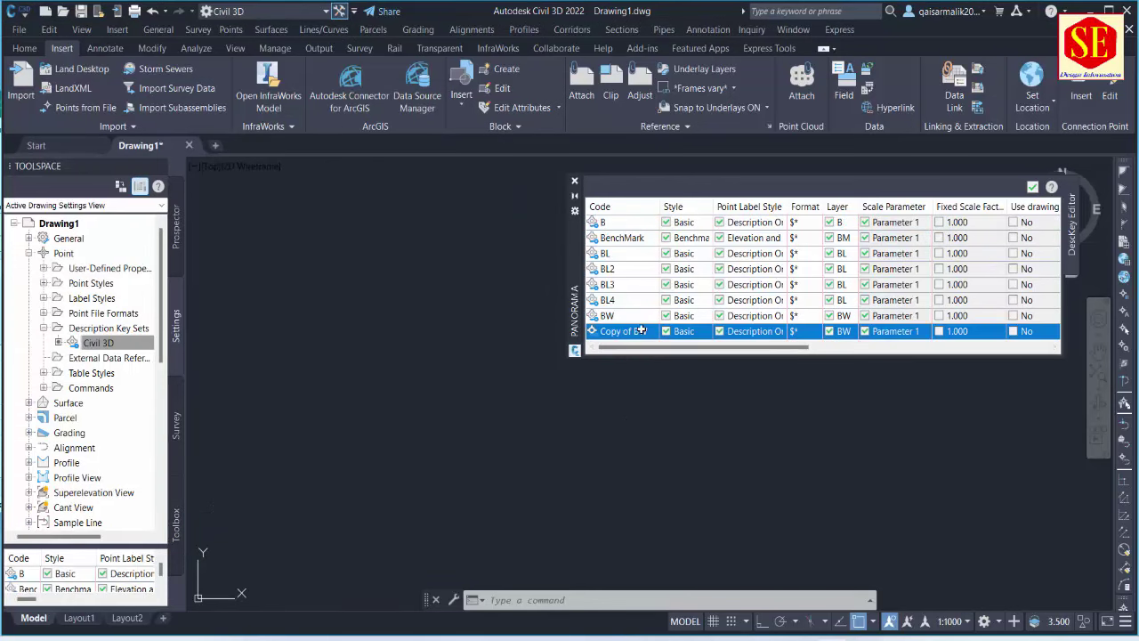
pyautogui.click(633, 332)
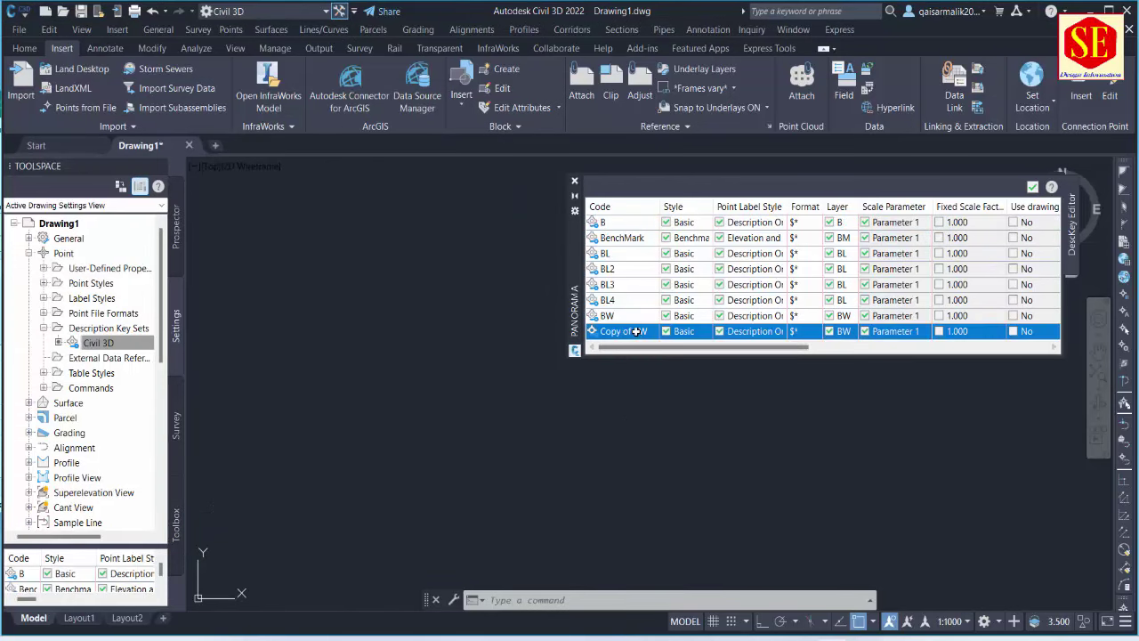
pyautogui.write('BW2')
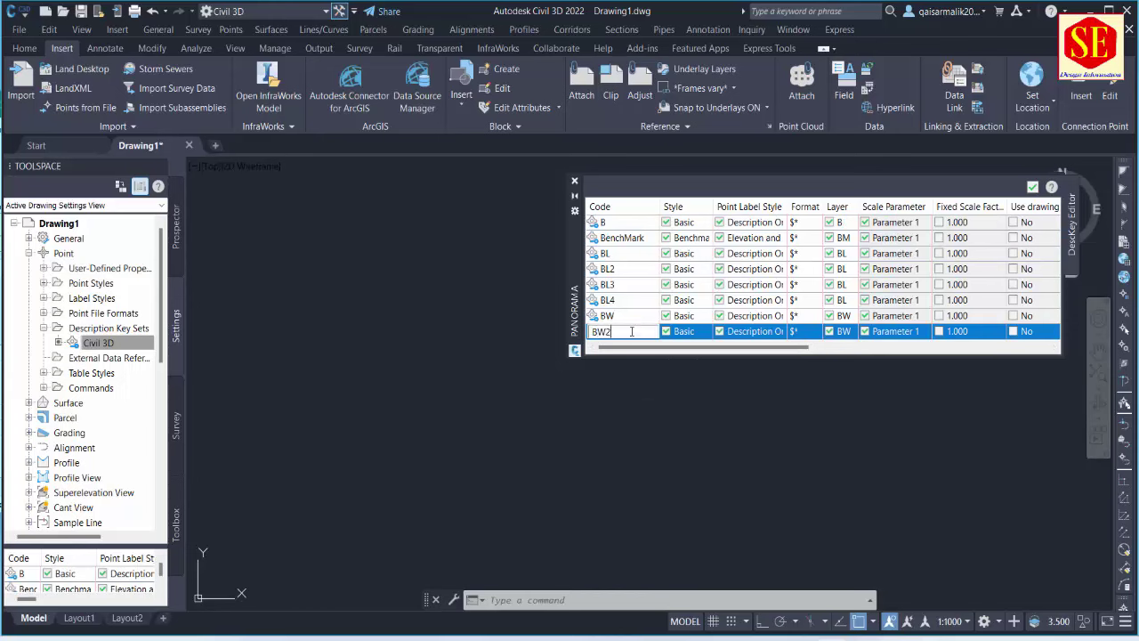
pyautogui.press('Return')
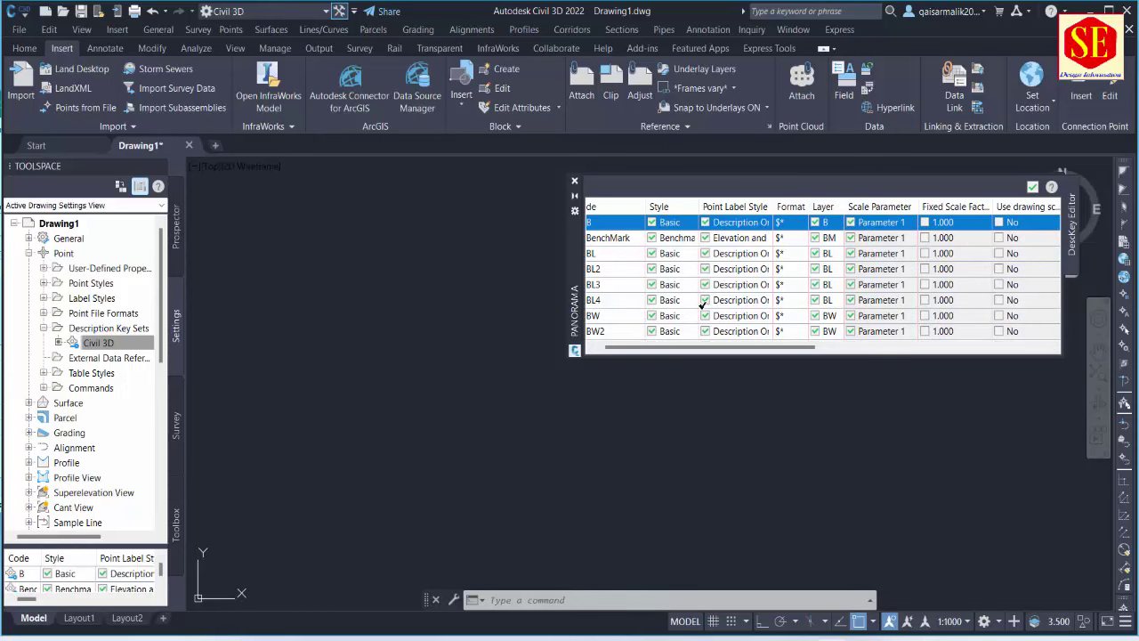
# Step: Copy the BW2 key and rename the copy BW2T
pyautogui.click(634, 331)
pyautogui.rightClick(633, 330)
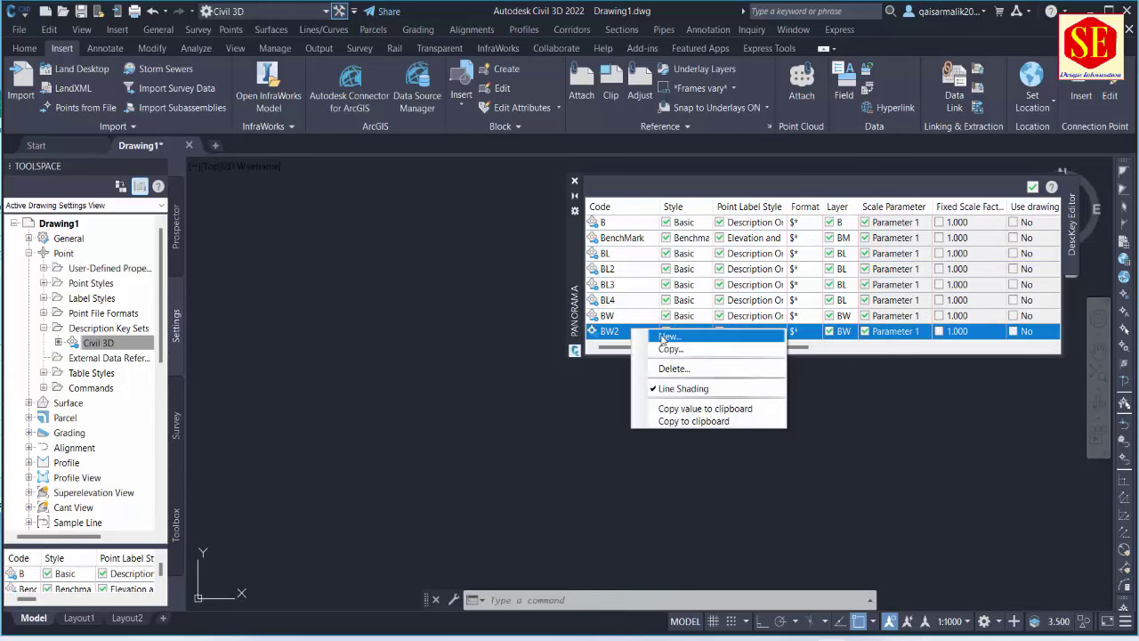
pyautogui.click(670, 349)
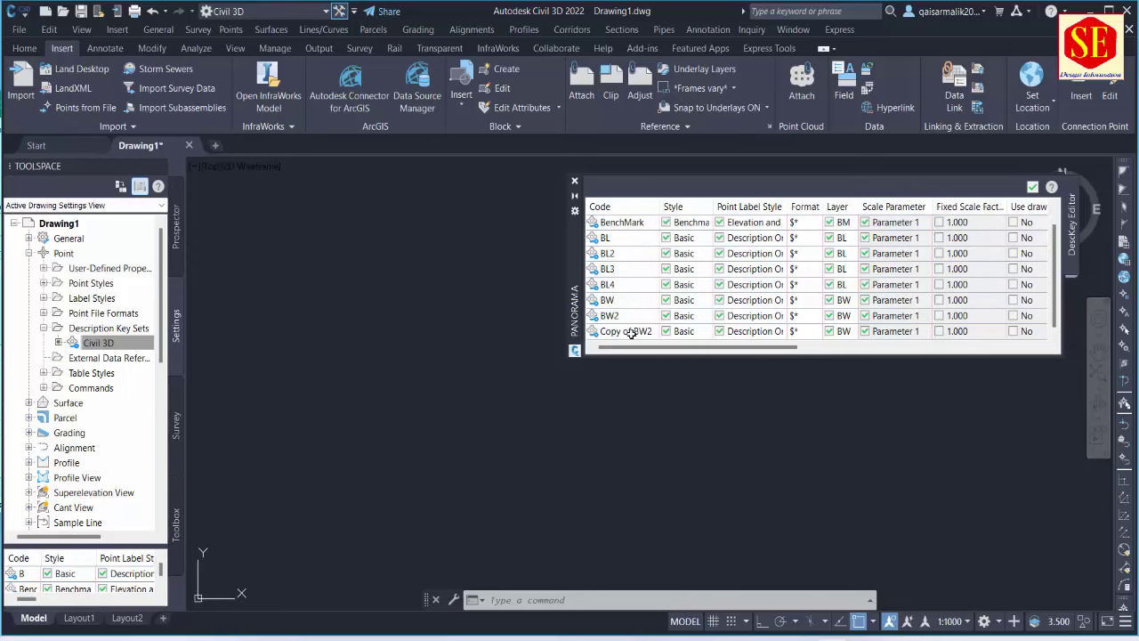
pyautogui.click(633, 331)
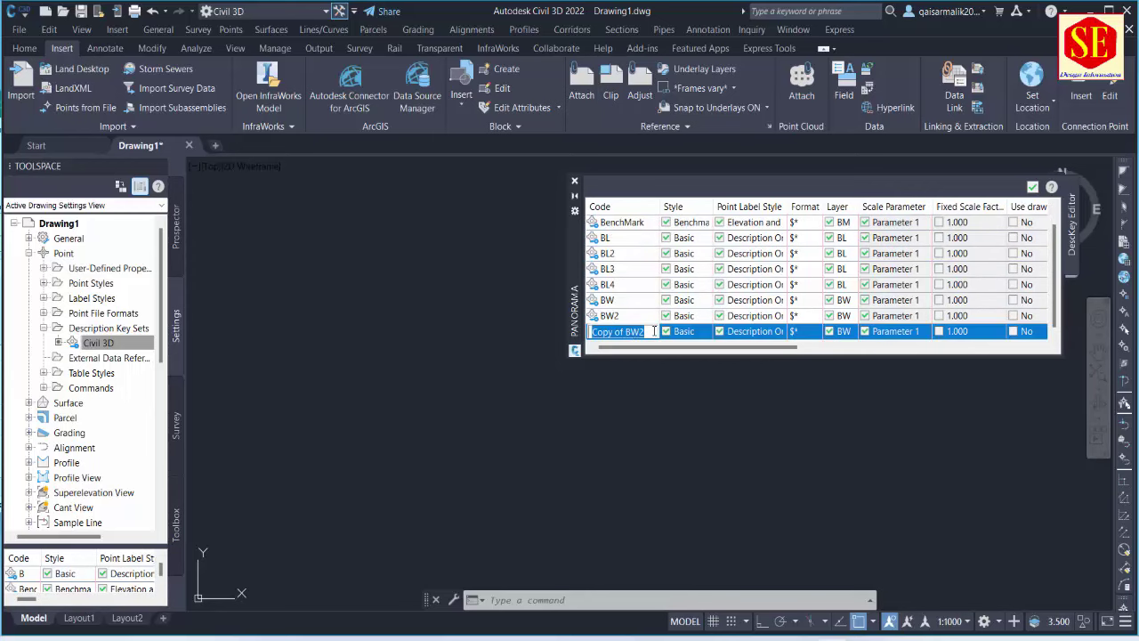
pyautogui.write('BW2T')
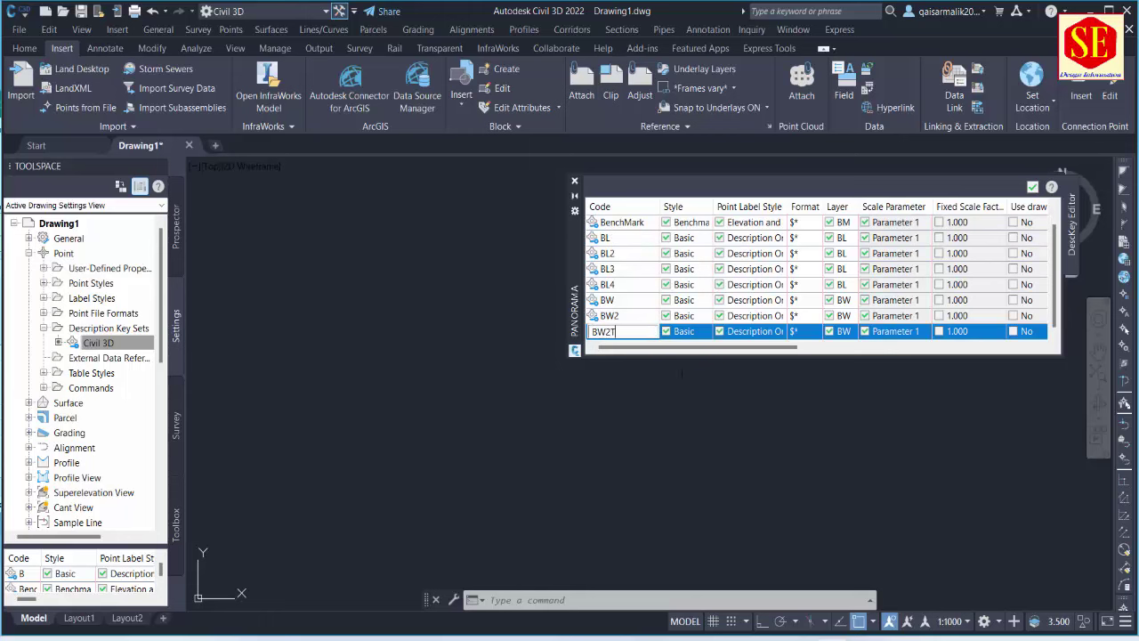
pyautogui.hotkey('alt', 'Tab')
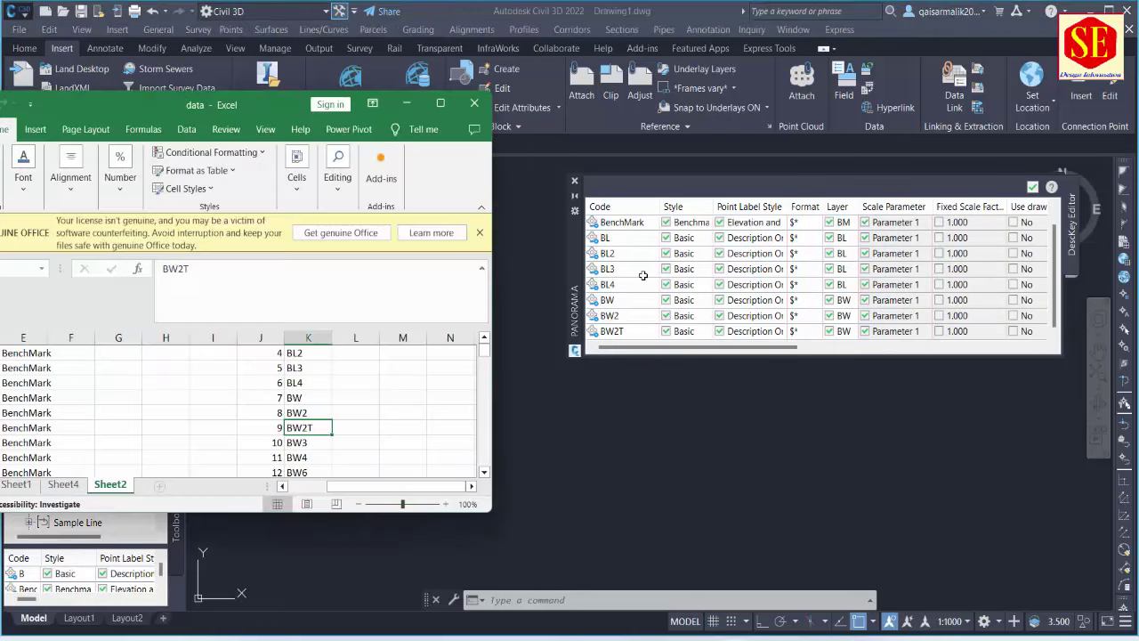
# Step: Duplicate the BW2T key and remove the copied name from its code
pyautogui.click(298, 442)
pyautogui.click(299, 458)
pyautogui.scroll(-1, 337, 454)
pyautogui.click(305, 427)
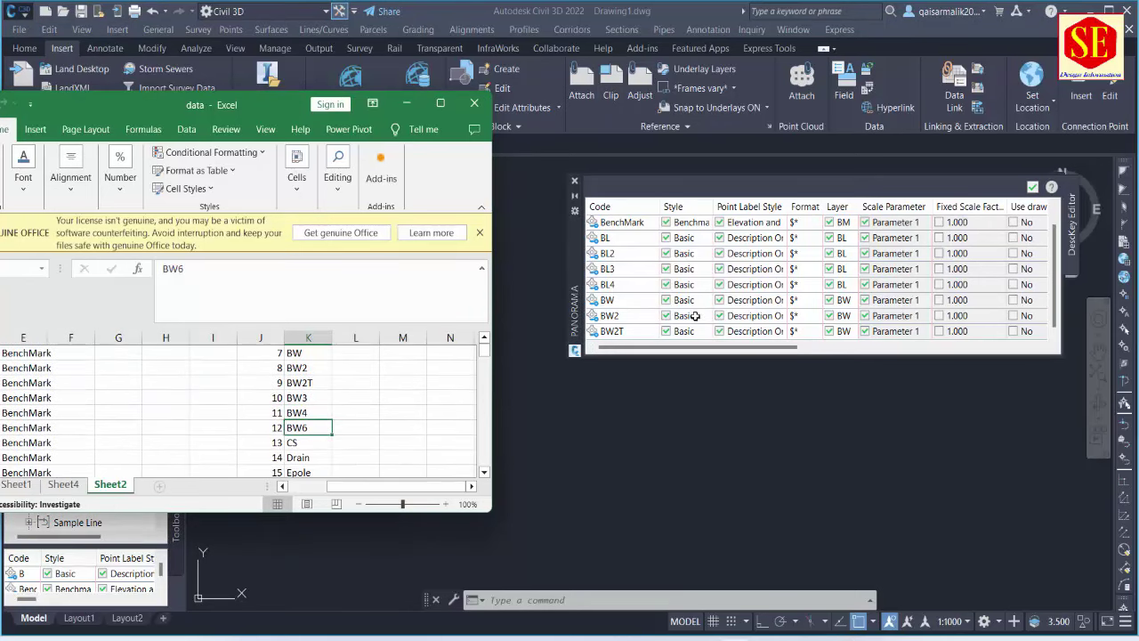
pyautogui.click(605, 331)
pyautogui.rightClick(611, 331)
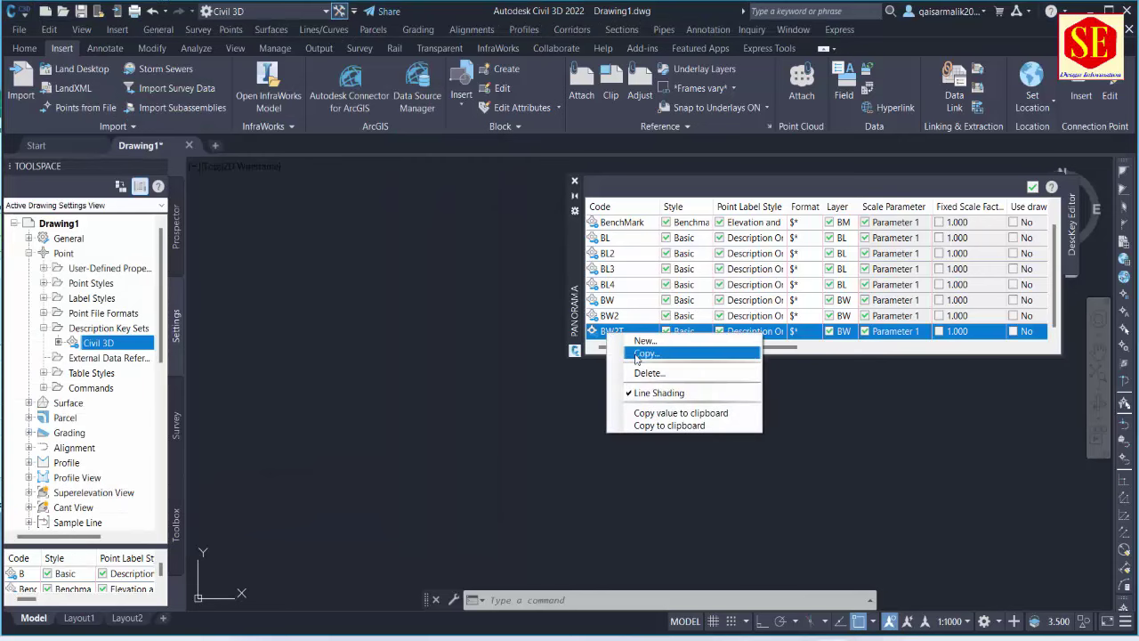
pyautogui.click(633, 340)
pyautogui.click(617, 331)
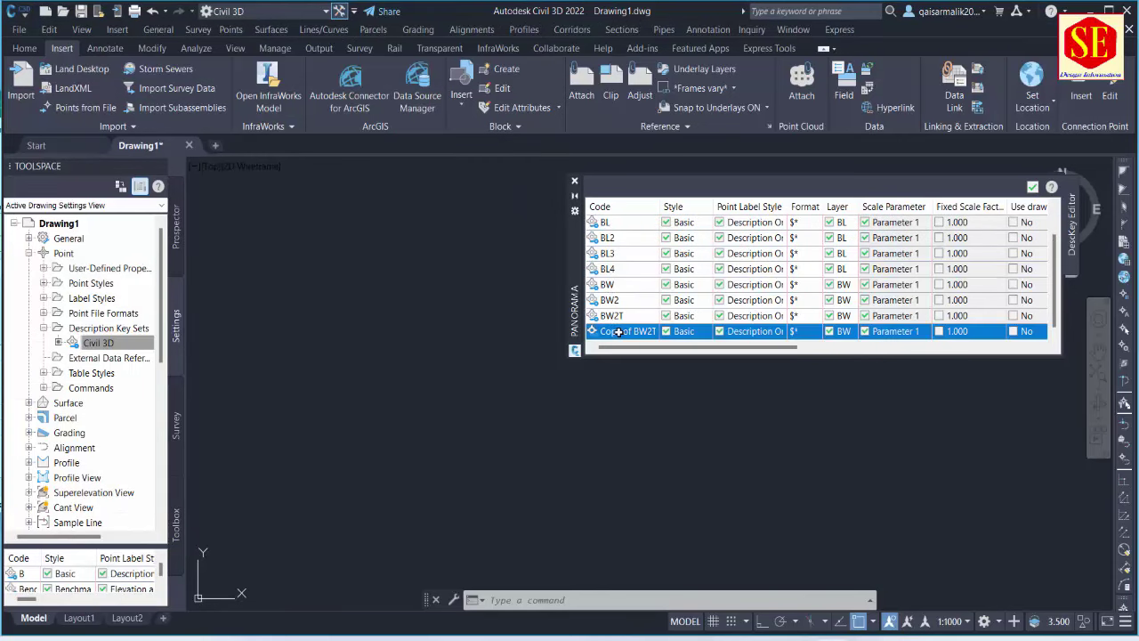
pyautogui.click(618, 331)
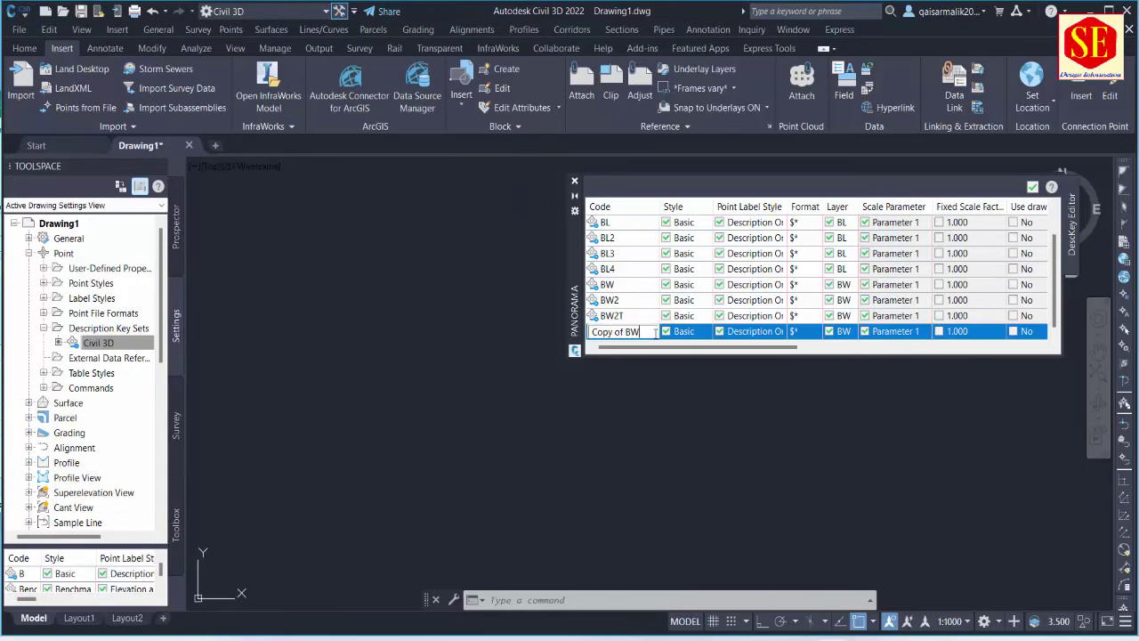
pyautogui.press('BackSpace')
pyautogui.press('BackSpace')
pyautogui.press('BackSpace')
pyautogui.press('Return')
pyautogui.hotkey('alt', 'Tab')
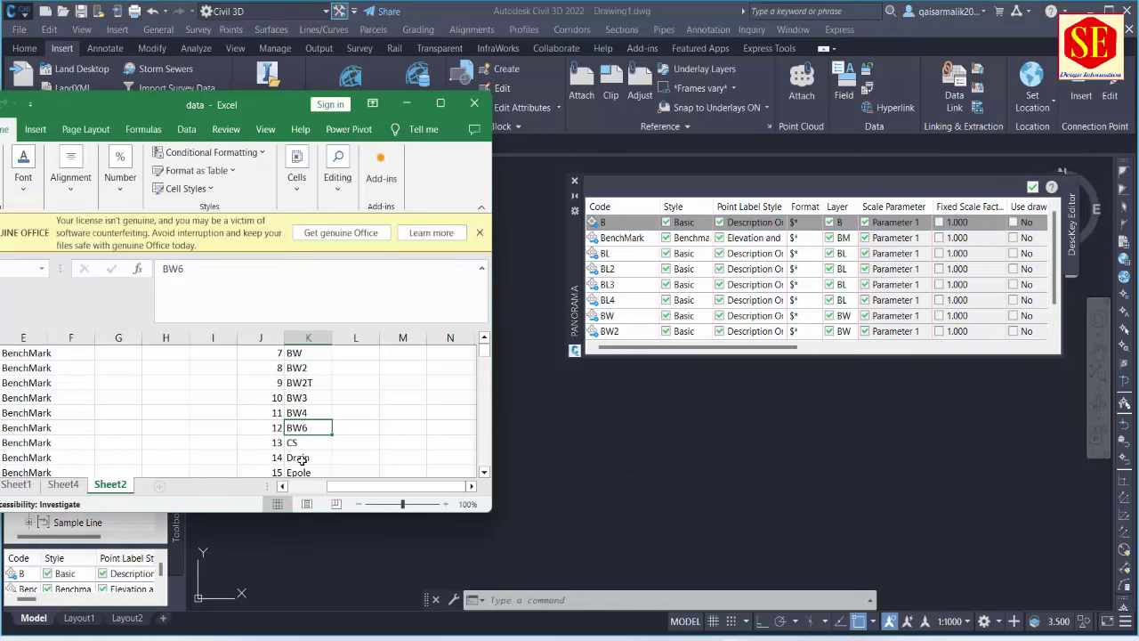
# Step: Set the copied key's code to BW3
pyautogui.click(307, 408)
pyautogui.scroll(-1, 688, 346)
pyautogui.click(630, 331)
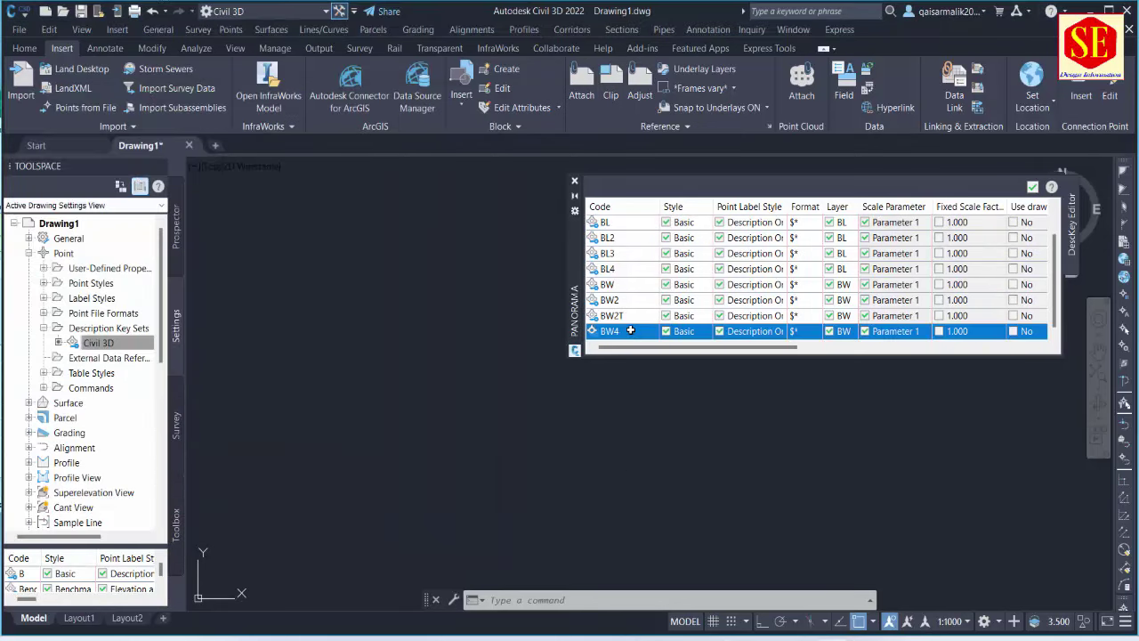
pyautogui.click(631, 331)
pyautogui.write('3')
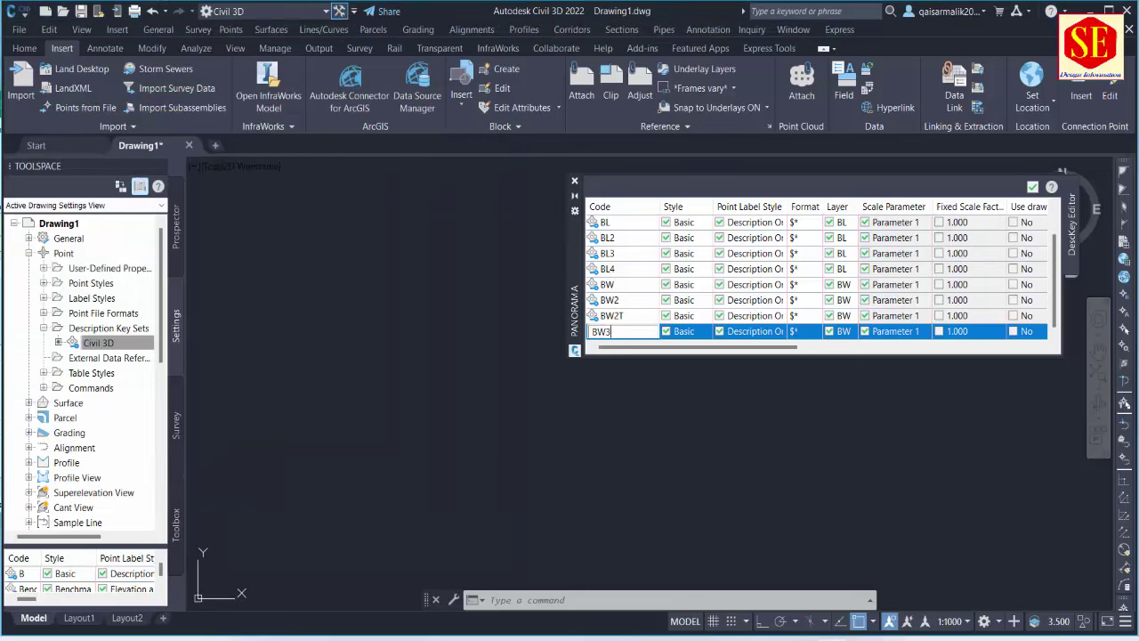
pyautogui.press('Return')
# Step: Duplicate the BW3 key and rename the copy BW4
pyautogui.rightClick(620, 331)
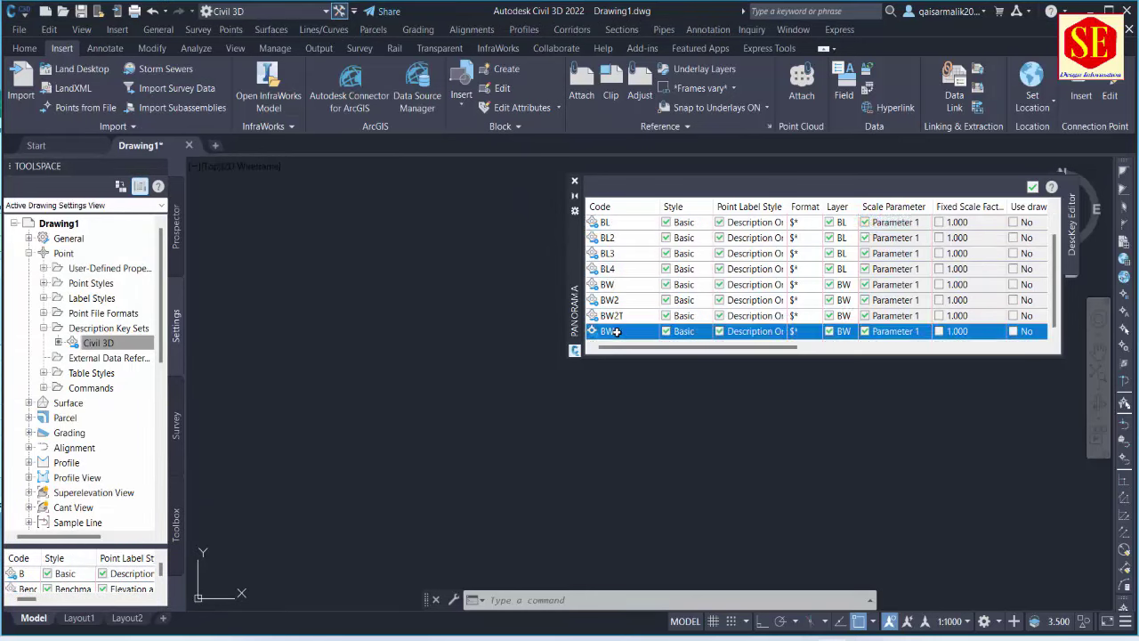
pyautogui.click(656, 352)
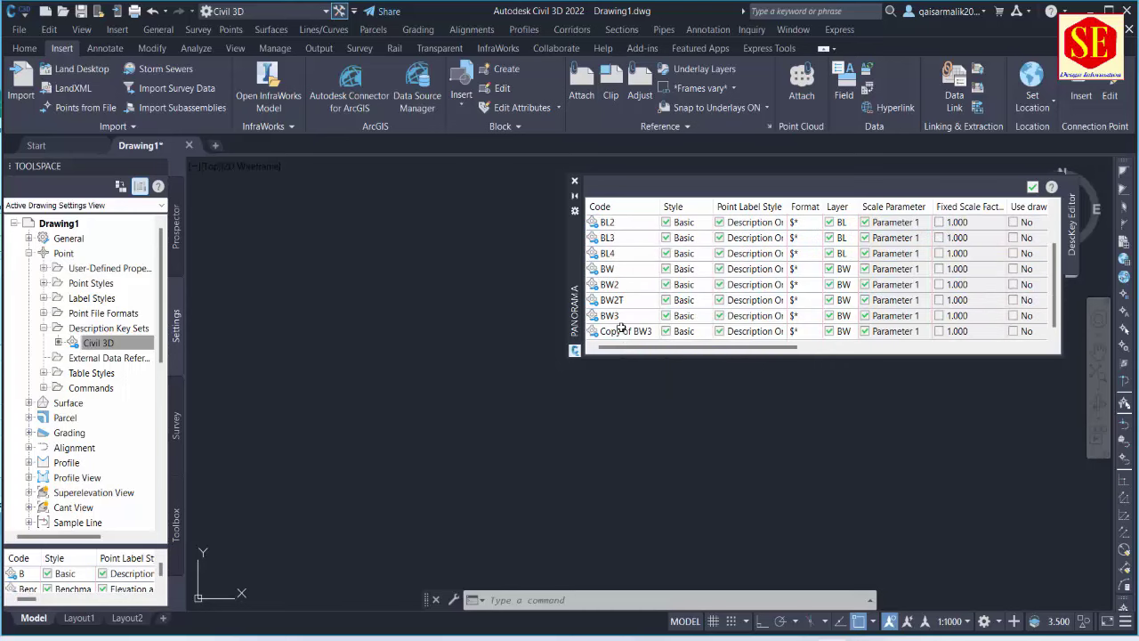
pyautogui.click(620, 331)
pyautogui.click(621, 331)
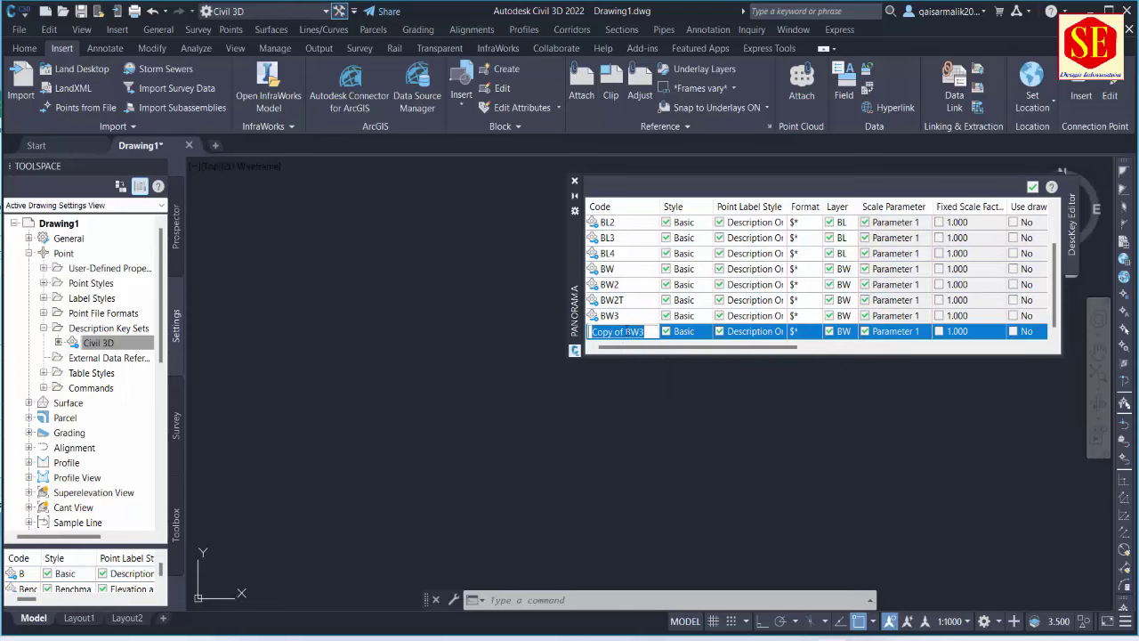
pyautogui.click(623, 331)
pyautogui.press('BackSpace')
pyautogui.press('BackSpace')
pyautogui.press('BackSpace')
pyautogui.press('BackSpace')
pyautogui.press('BackSpace')
pyautogui.press('BackSpace')
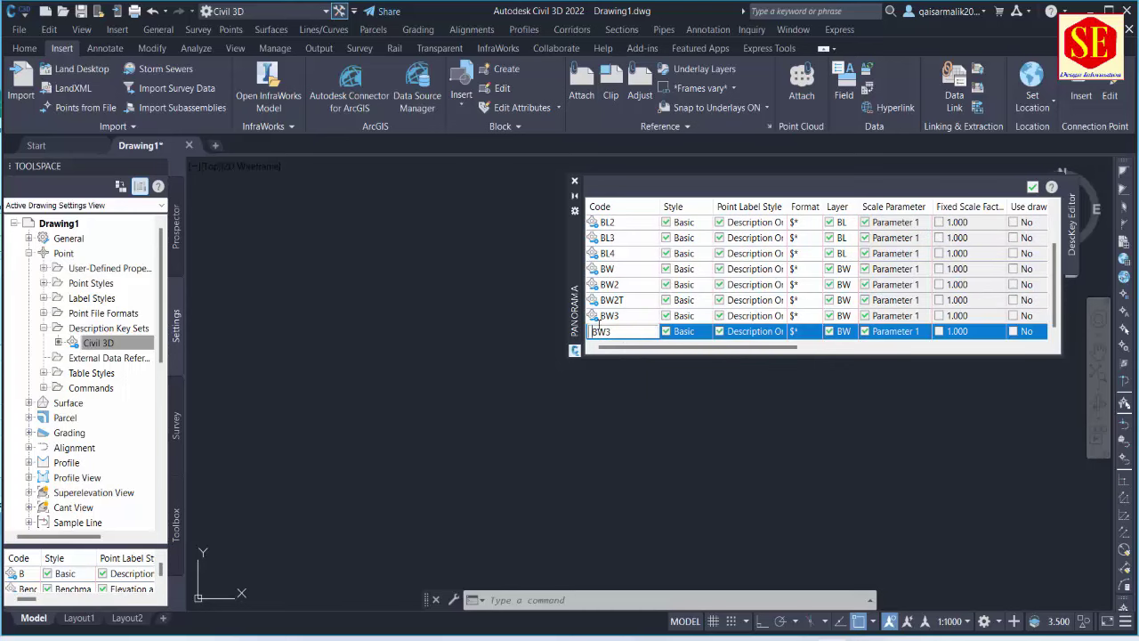
pyautogui.click(623, 328)
pyautogui.press('Return')
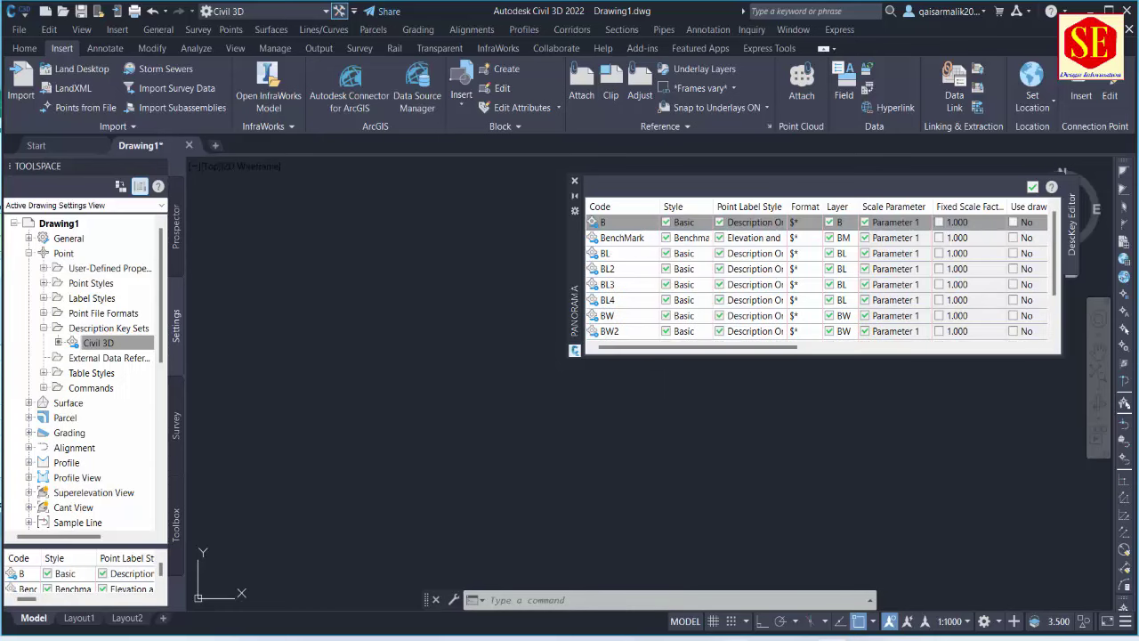
# Step: Duplicate the BW4 key and rename the copy BW6
pyautogui.hotkey('alt', 'Tab')
pyautogui.click(300, 428)
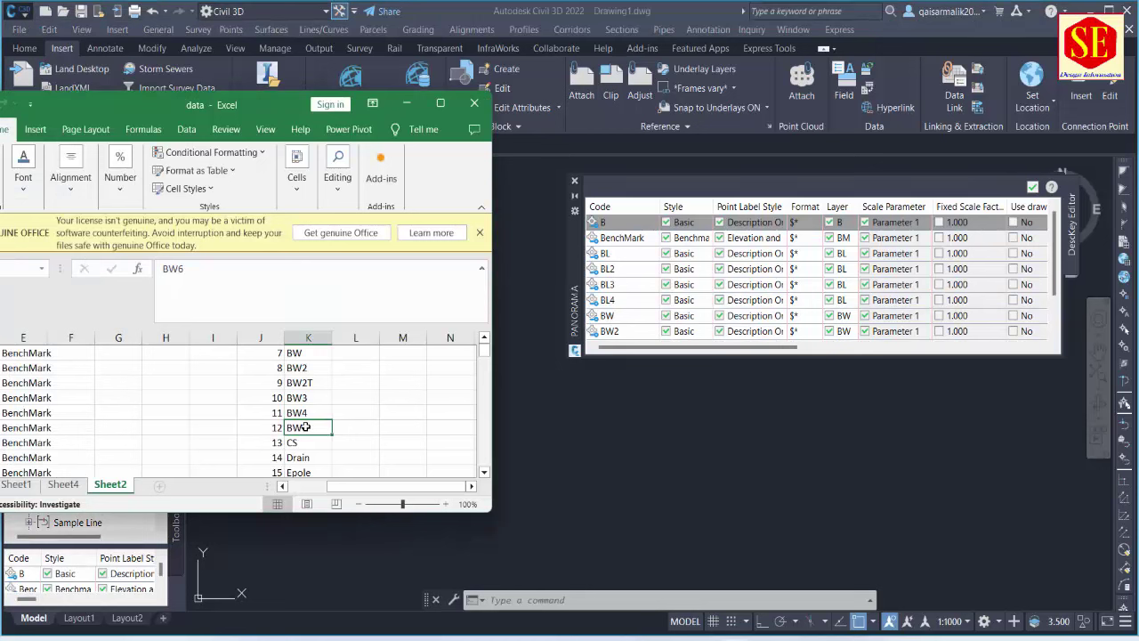
pyautogui.scroll(-1, 607, 307)
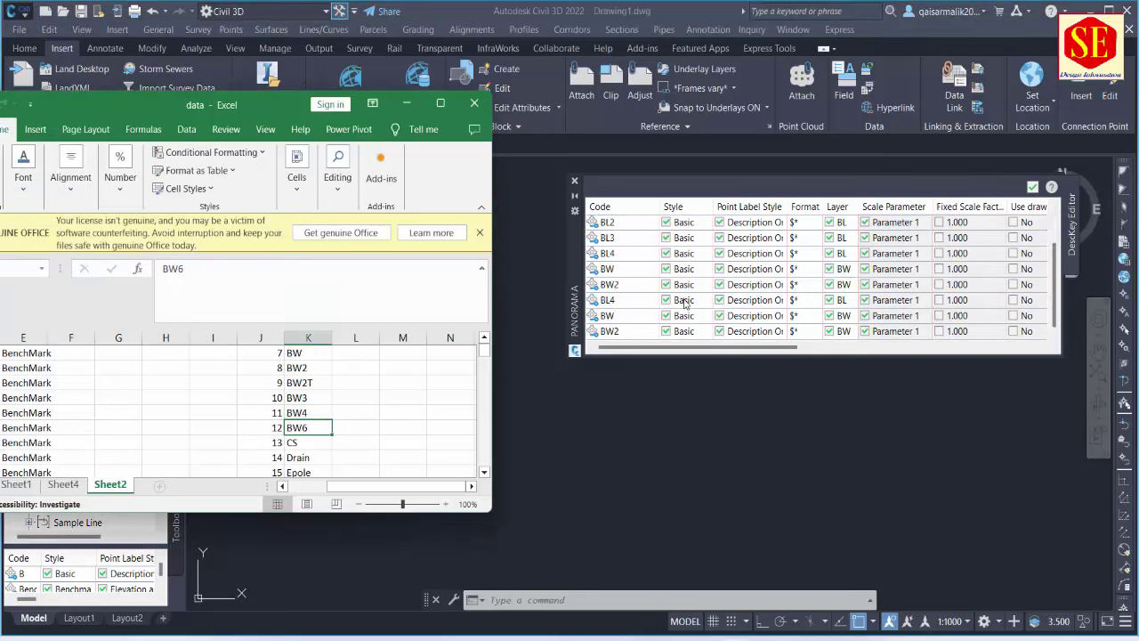
pyautogui.click(614, 332)
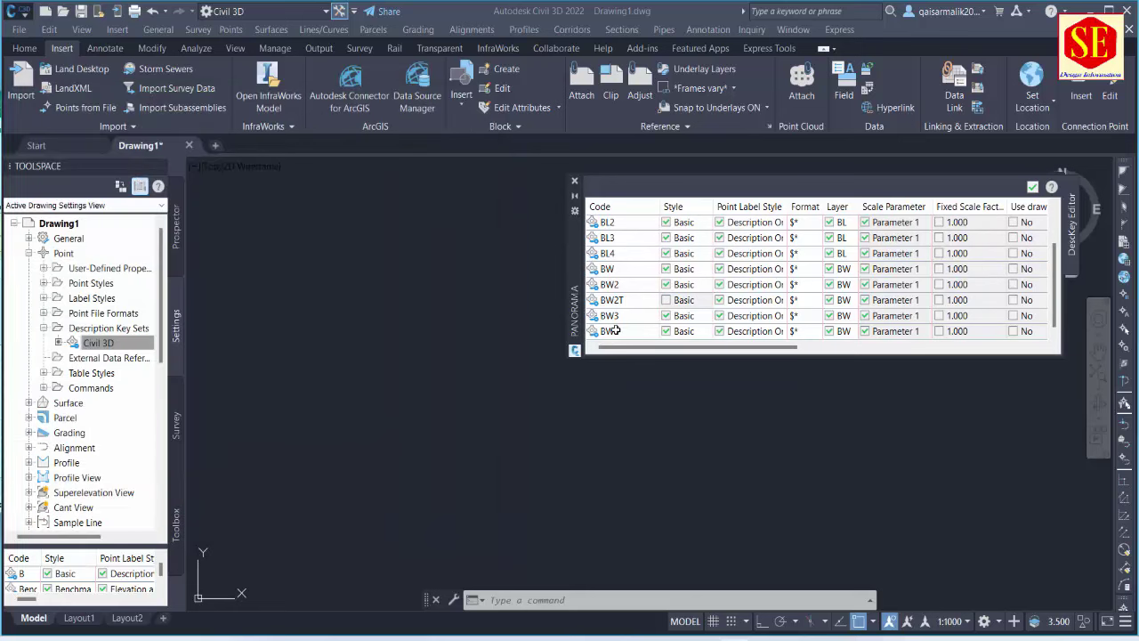
pyautogui.rightClick(627, 330)
pyautogui.click(647, 349)
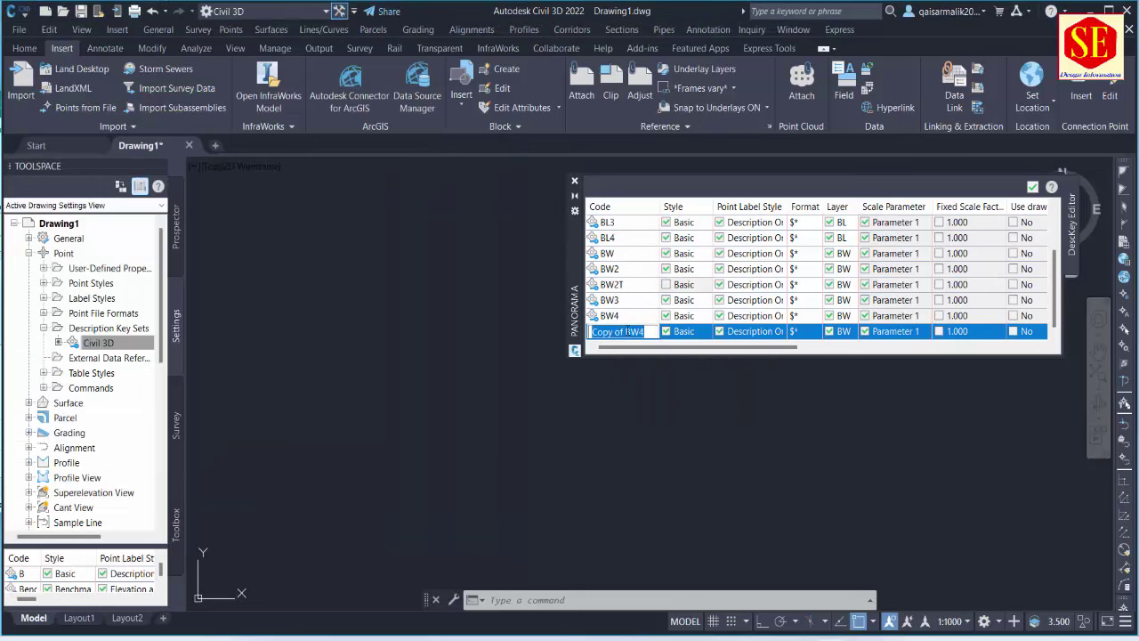
pyautogui.click(627, 331)
pyautogui.press('BackSpace')
pyautogui.press('BackSpace')
pyautogui.press('BackSpace')
pyautogui.press('BackSpace')
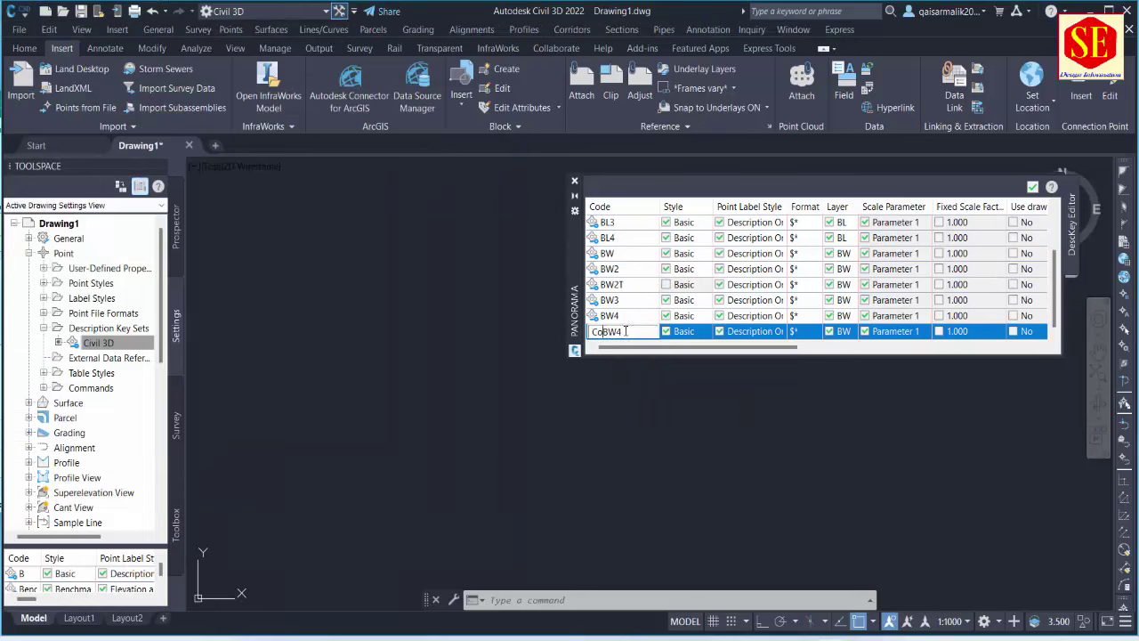
pyautogui.press('BackSpace')
pyautogui.press('BackSpace')
pyautogui.press('BackSpace')
pyautogui.write('BW6')
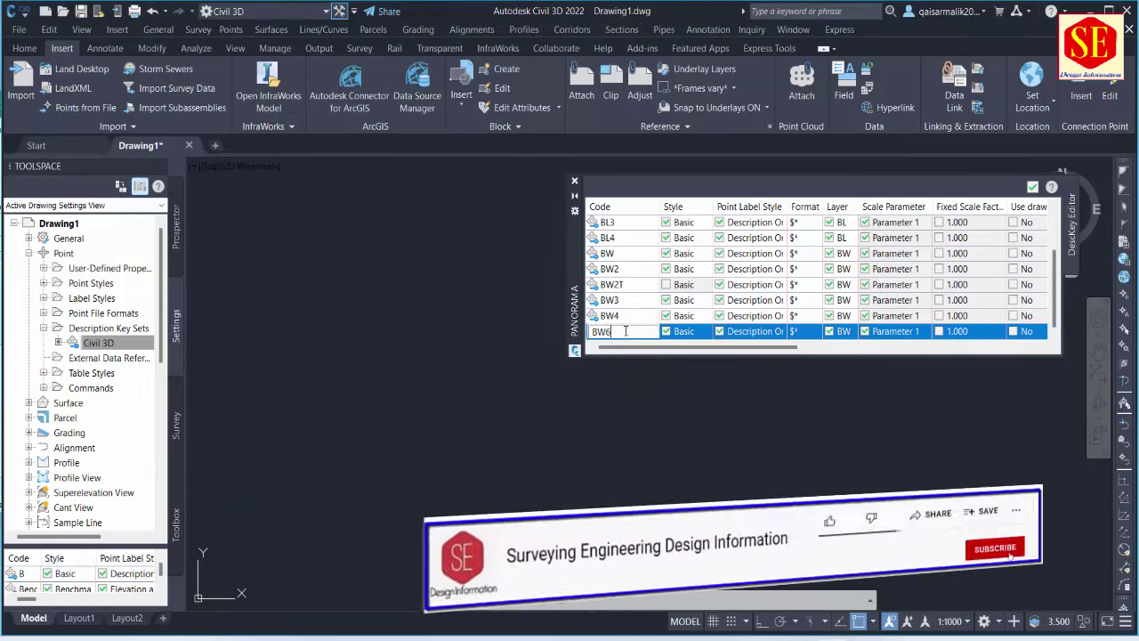
pyautogui.press('Return')
# Step: Look up the next code, CS, in the Excel list
pyautogui.hotkey('alt', 'Tab')
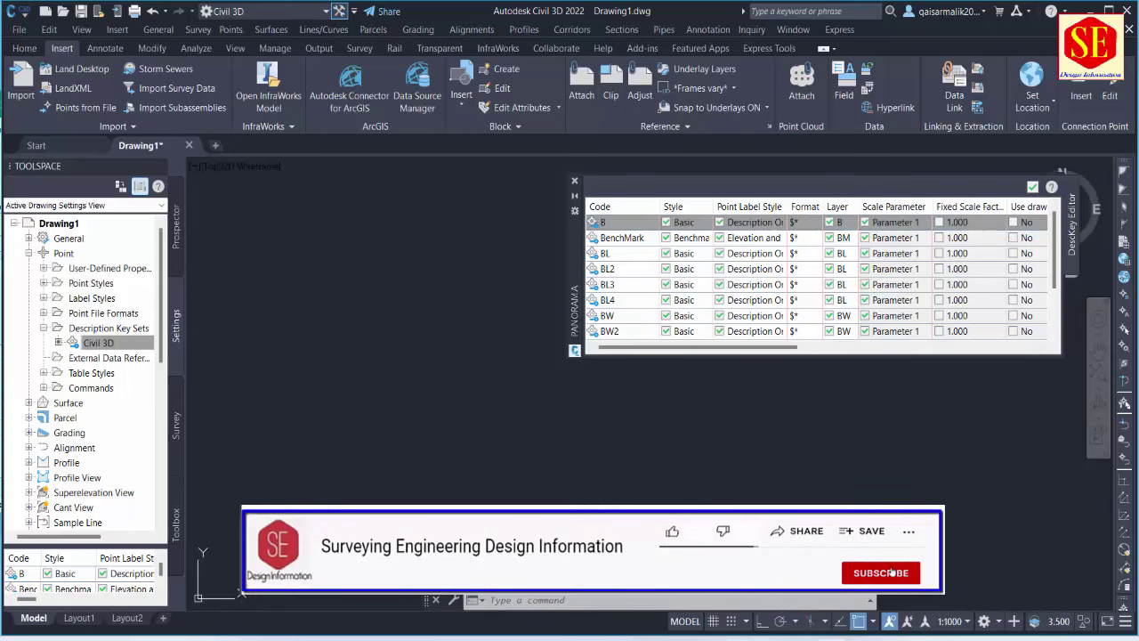
pyautogui.click(305, 442)
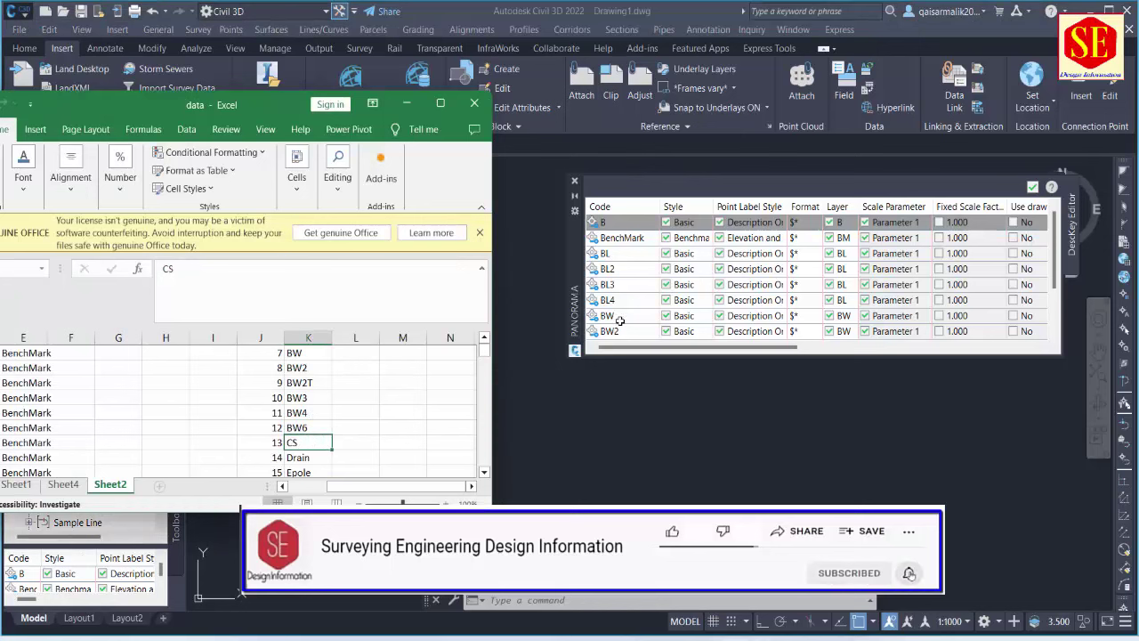
pyautogui.scroll(-1, 631, 329)
pyautogui.scroll(-1, 631, 331)
# Step: Duplicate the BW6 key, rename it CS, and keep Basic as its point style
pyautogui.hotkey('alt', 'Tab')
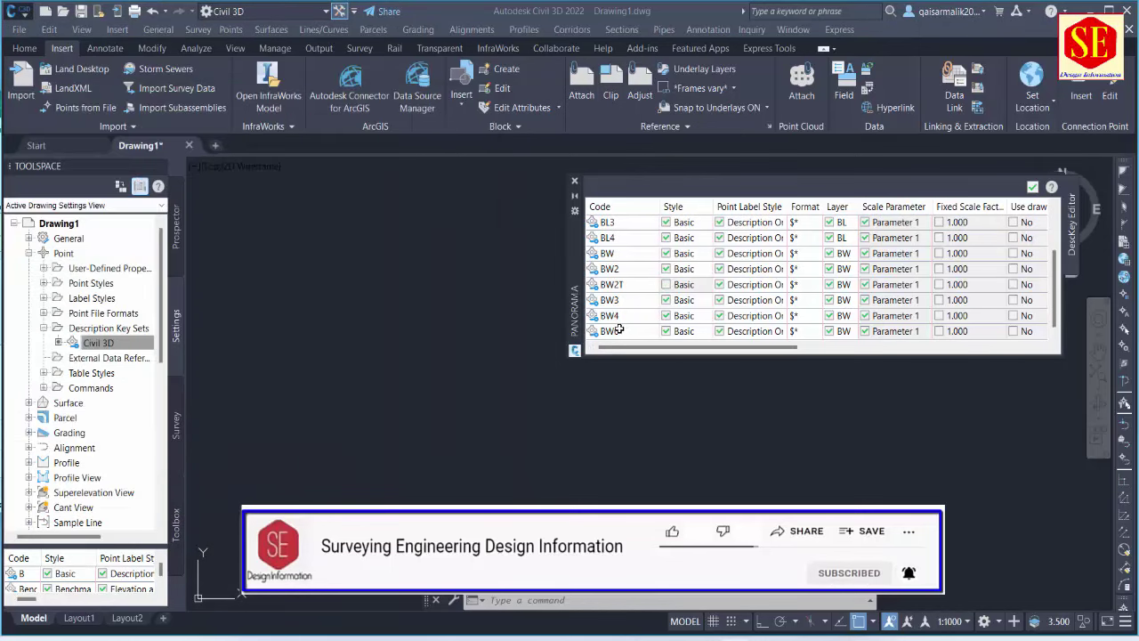
pyautogui.rightClick(654, 331)
pyautogui.click(659, 349)
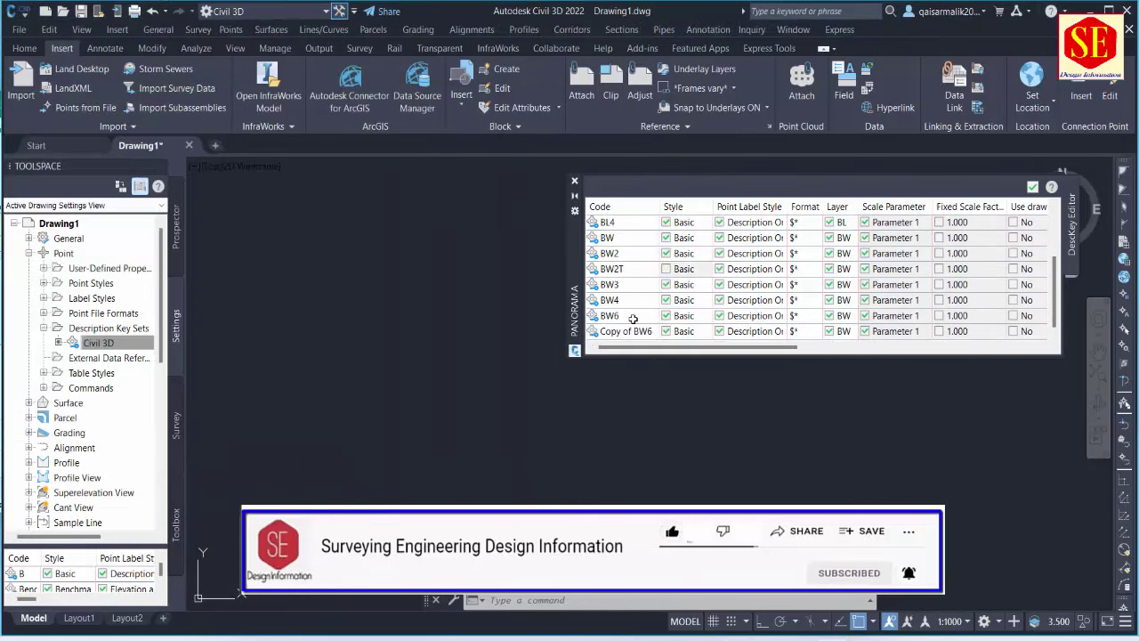
pyautogui.click(632, 329)
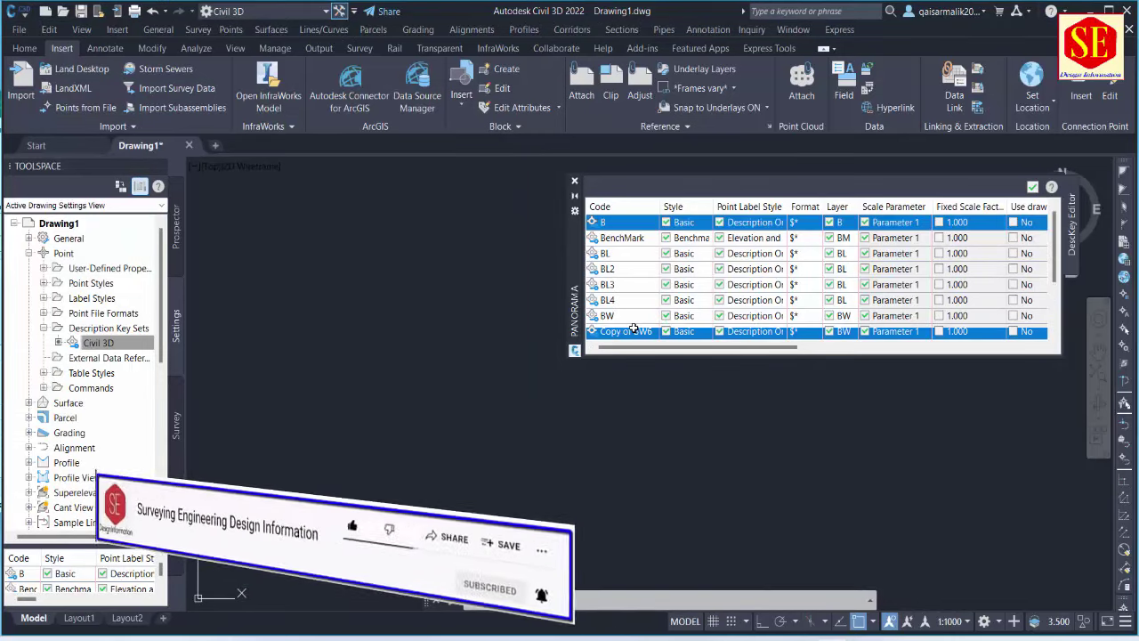
pyautogui.click(648, 327)
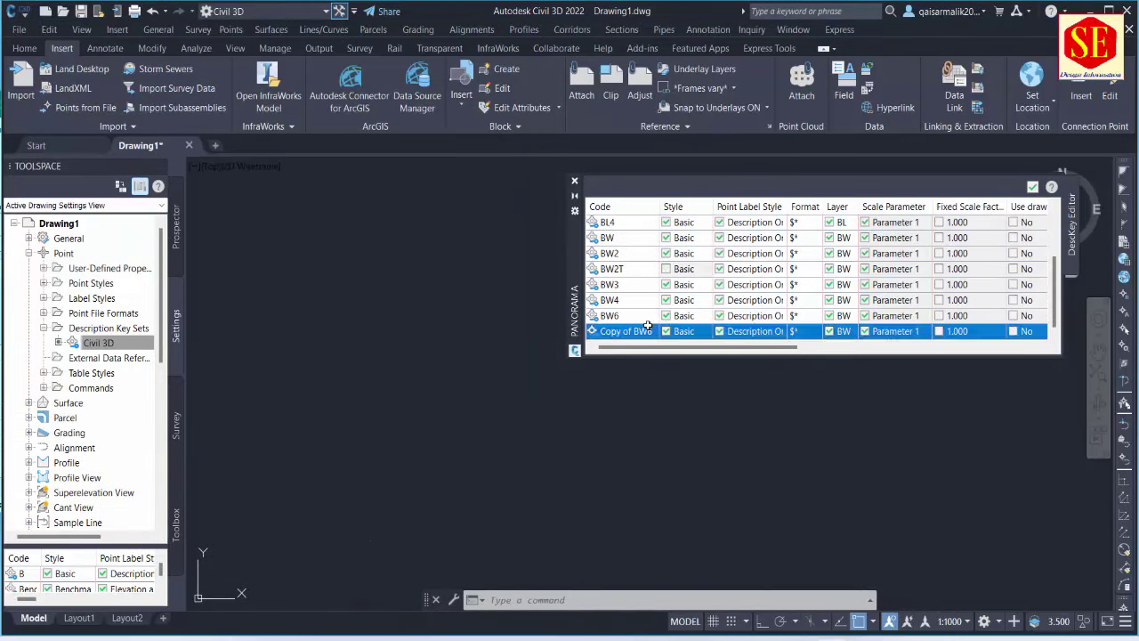
pyautogui.click(646, 329)
pyautogui.write('C')
pyautogui.write('S')
pyautogui.click(683, 332)
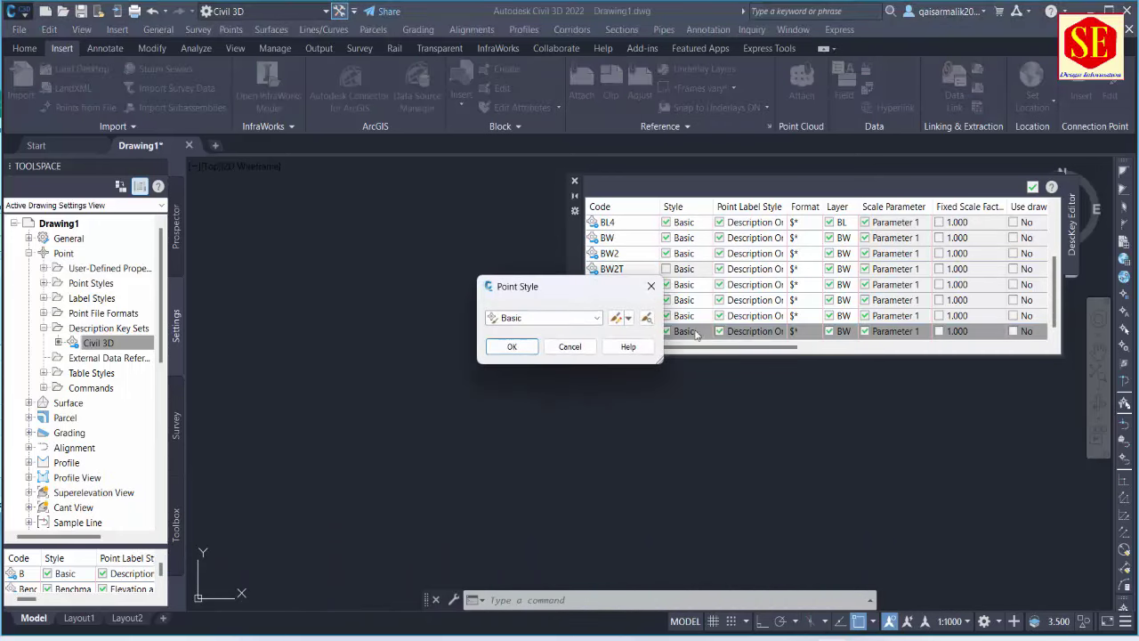
pyautogui.click(595, 319)
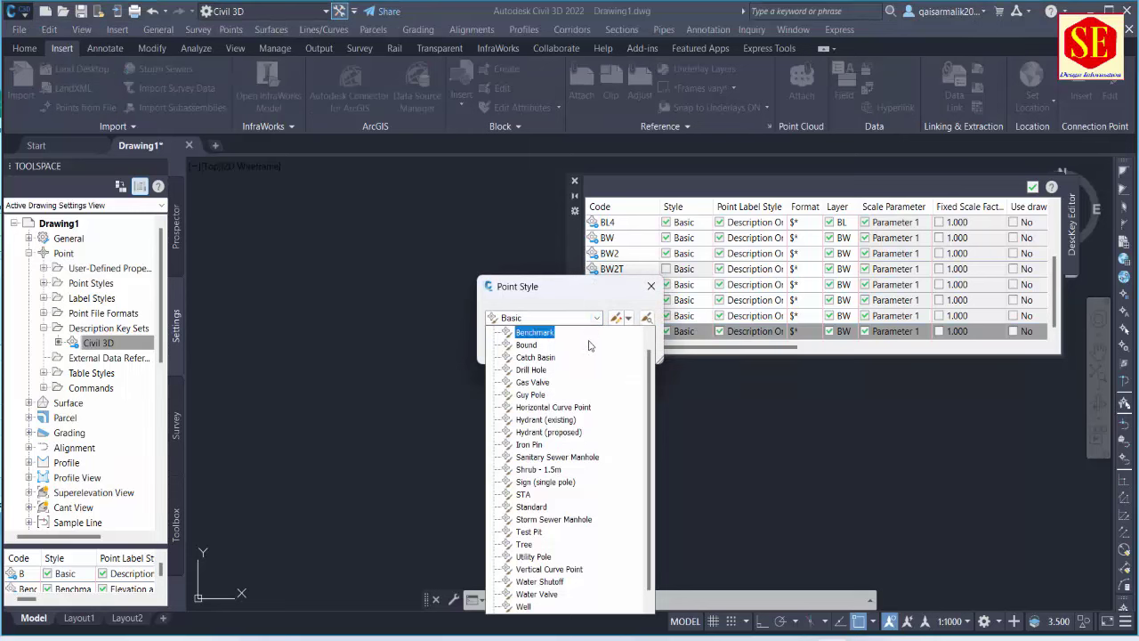
pyautogui.click(576, 372)
pyautogui.press('Up')
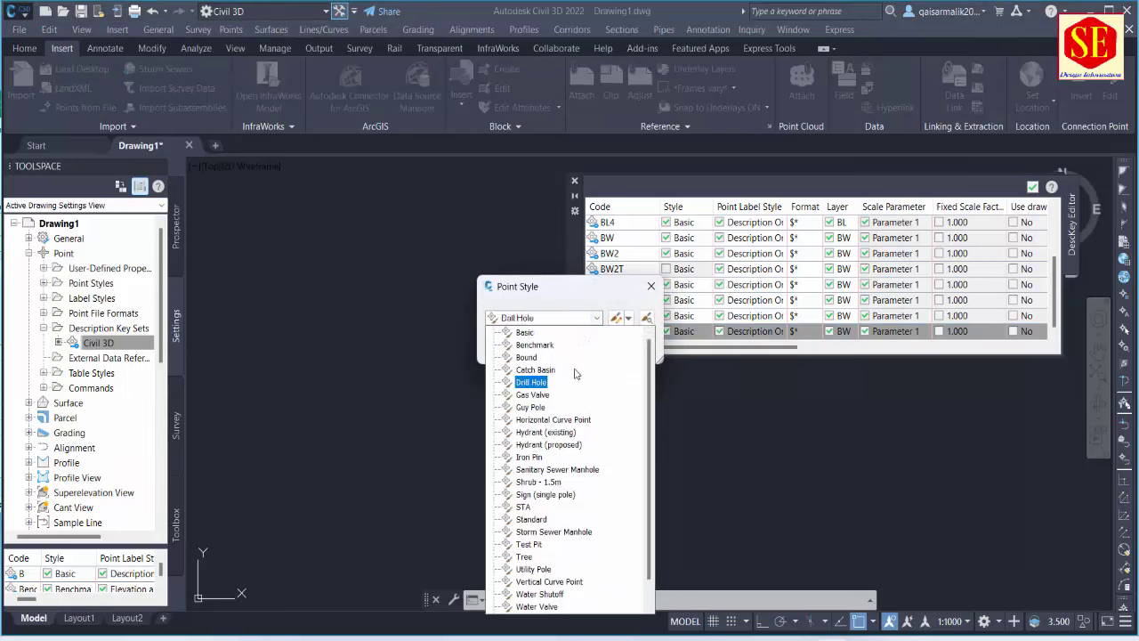
pyautogui.press('Up')
pyautogui.press('Up')
pyautogui.press('Up')
pyautogui.press('Return')
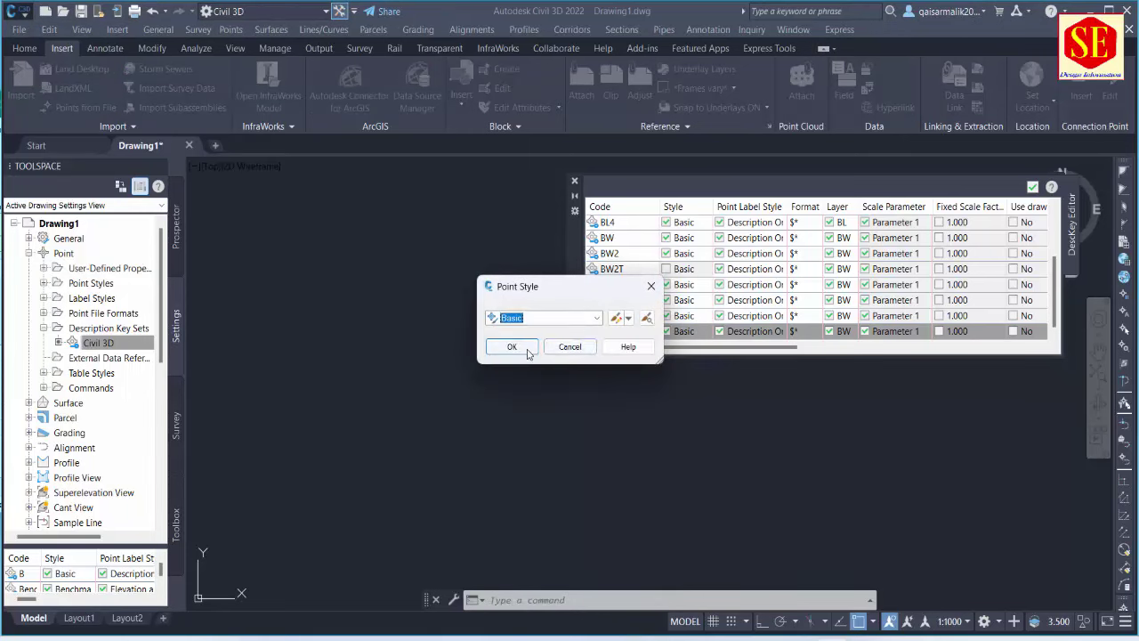
pyautogui.click(517, 349)
# Step: Create a new layer CS with colour 151 and assign it to the CS key
pyautogui.scroll(-2, 853, 319)
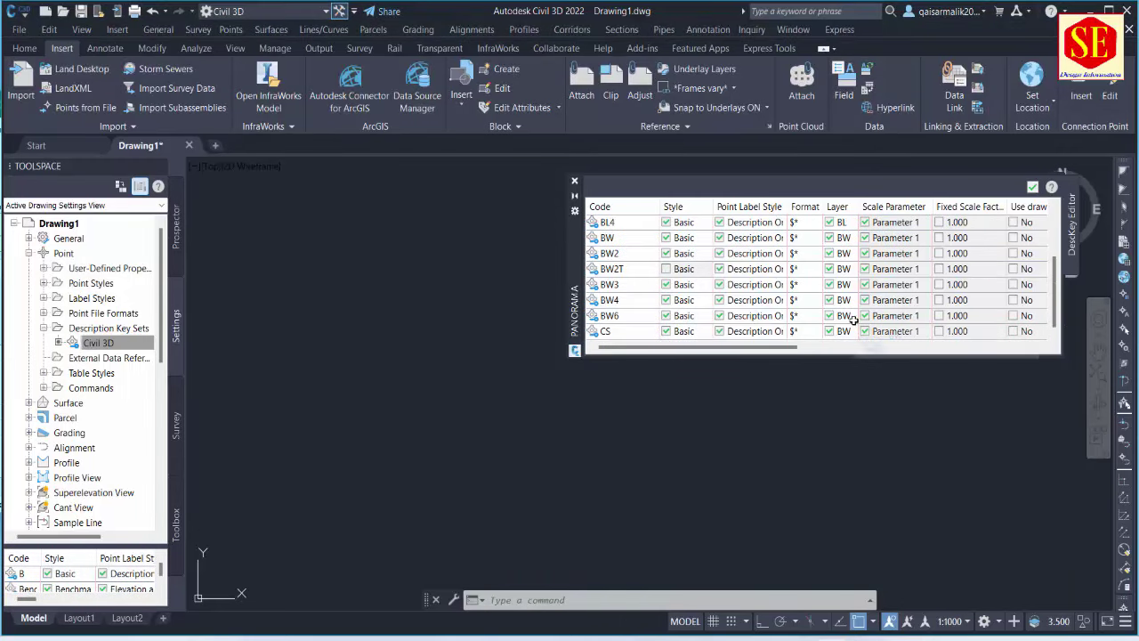
pyautogui.click(843, 331)
pyautogui.click(843, 332)
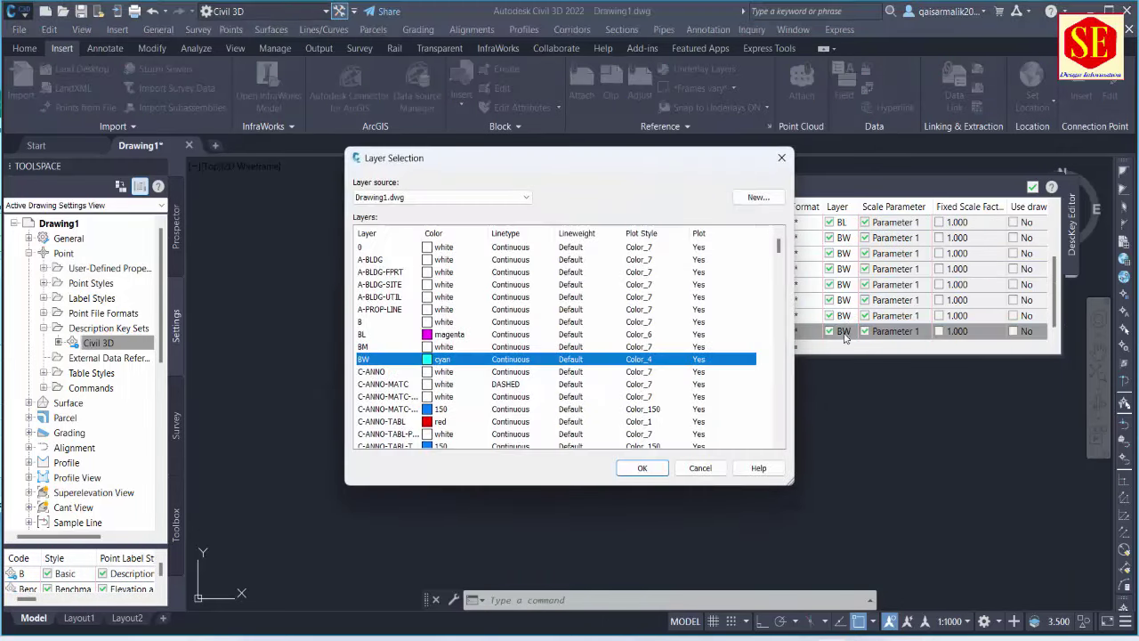
pyautogui.click(757, 197)
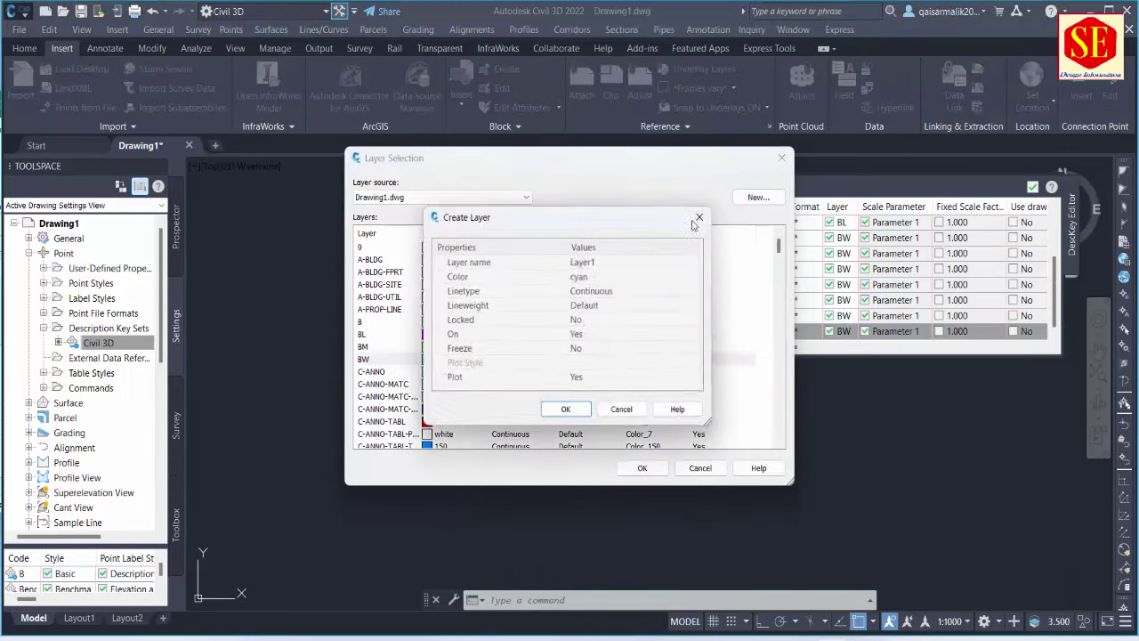
pyautogui.write('CS')
pyautogui.click(620, 280)
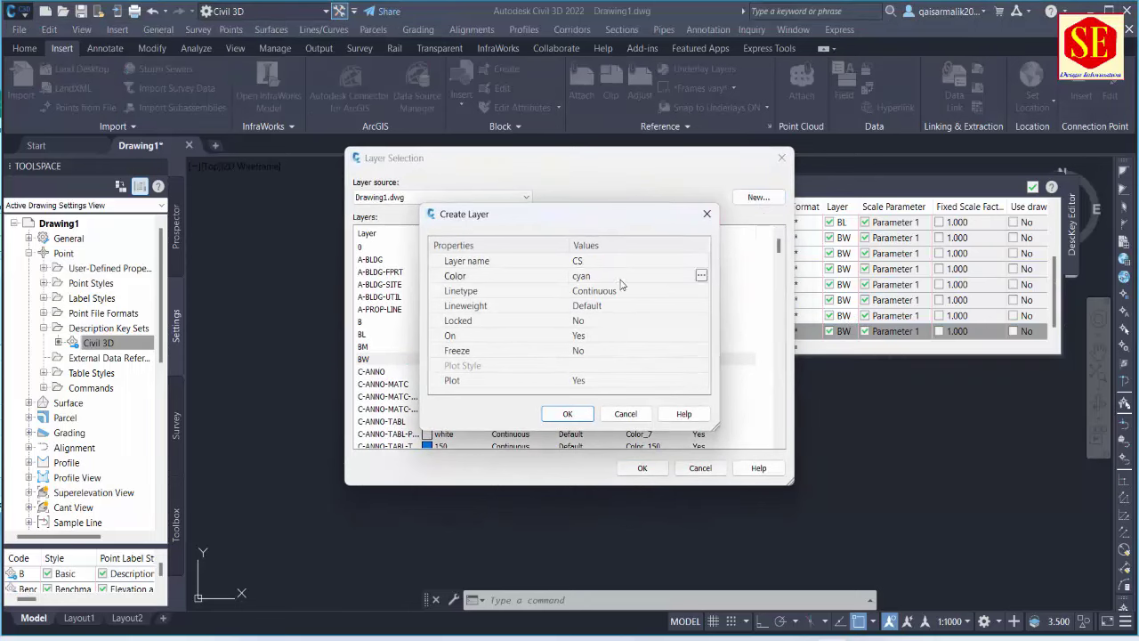
pyautogui.click(701, 276)
pyautogui.click(596, 293)
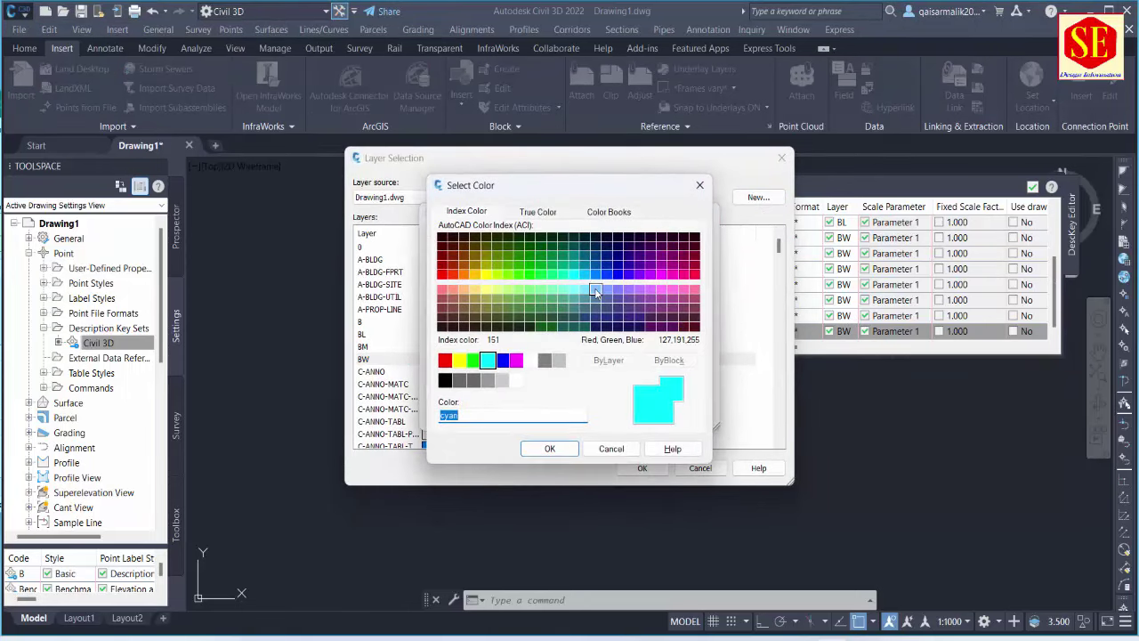
pyautogui.click(549, 448)
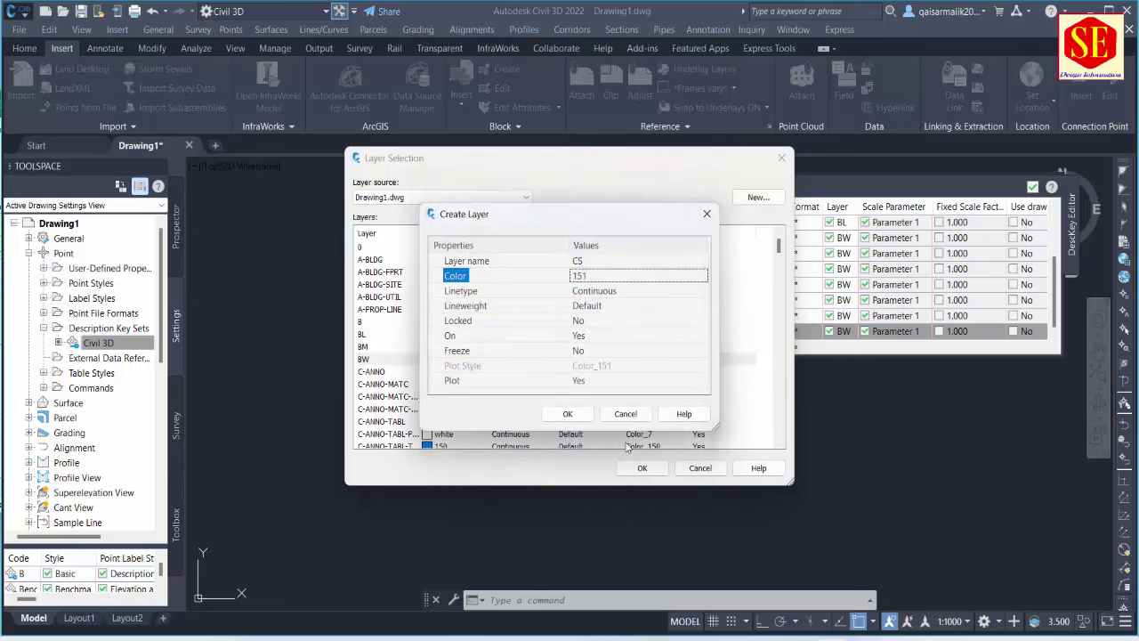
pyautogui.click(567, 414)
pyautogui.click(642, 467)
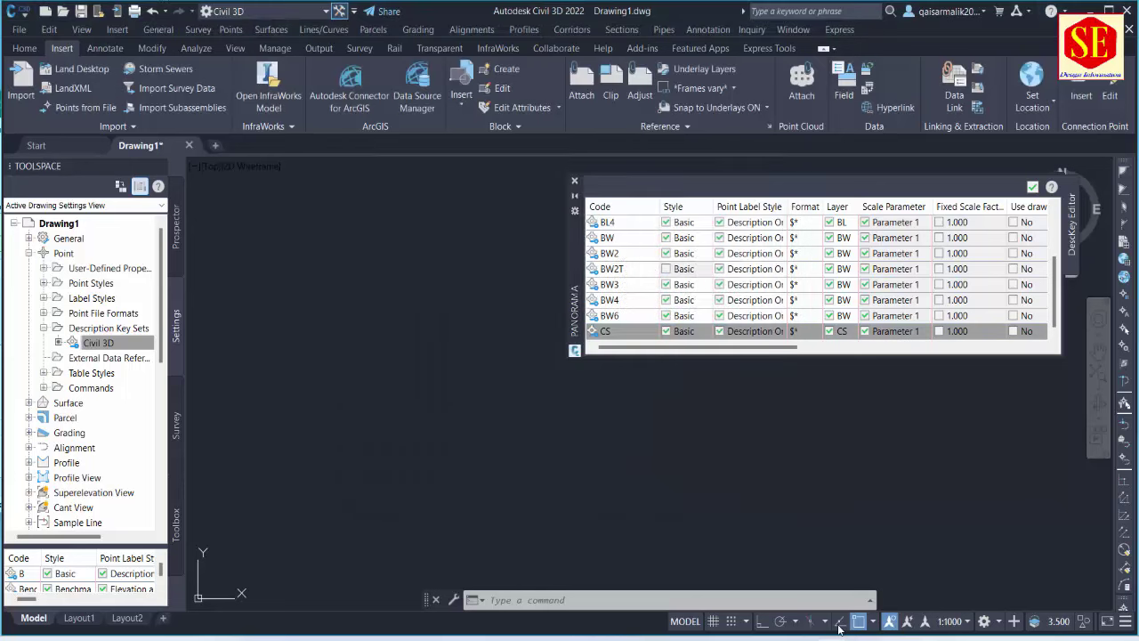
# Step: Copy Epole from the Excel list and paste it as the copied CS key's code
pyautogui.hotkey('alt', 'Tab')
pyautogui.scroll(-1, 314, 430)
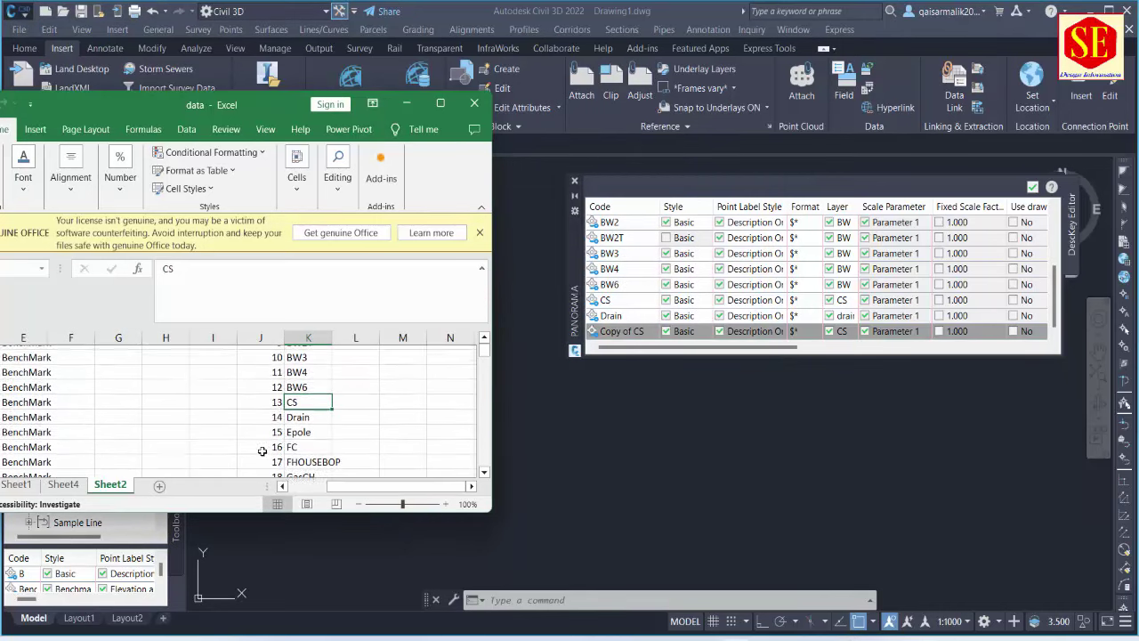
pyautogui.click(314, 430)
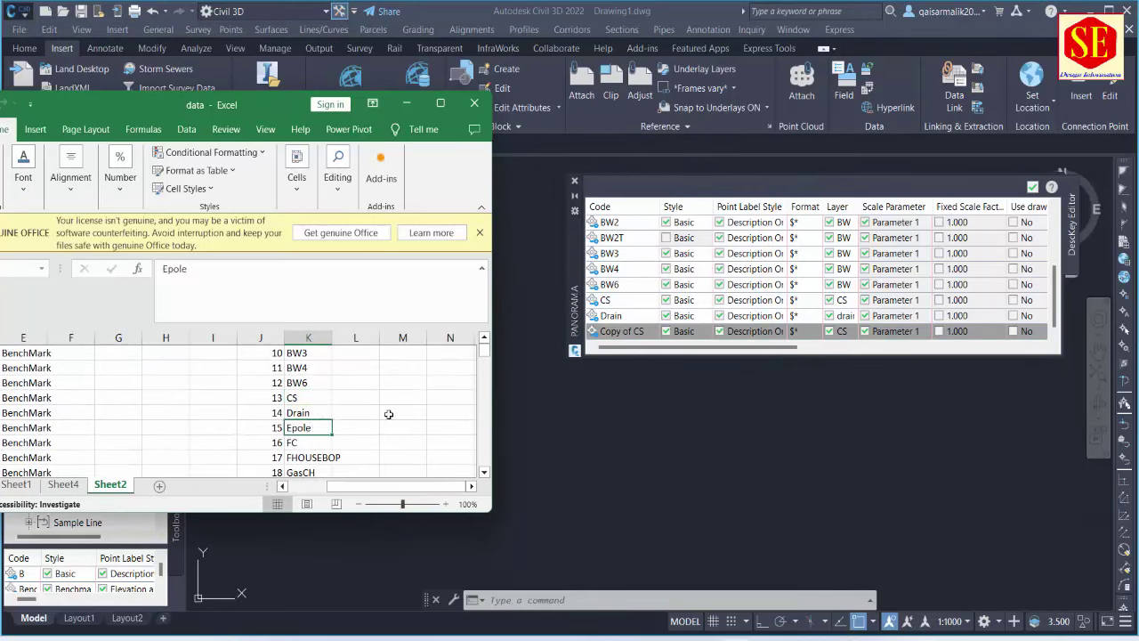
pyautogui.doubleClick(186, 271)
pyautogui.rightClick(174, 270)
pyautogui.click(214, 311)
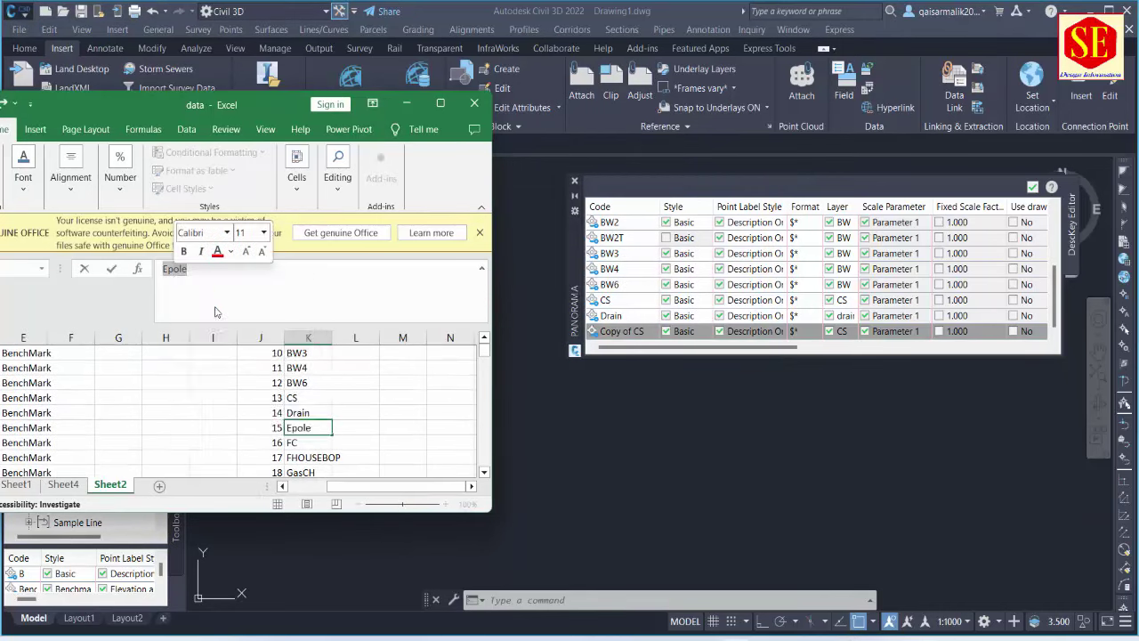
pyautogui.doubleClick(623, 331)
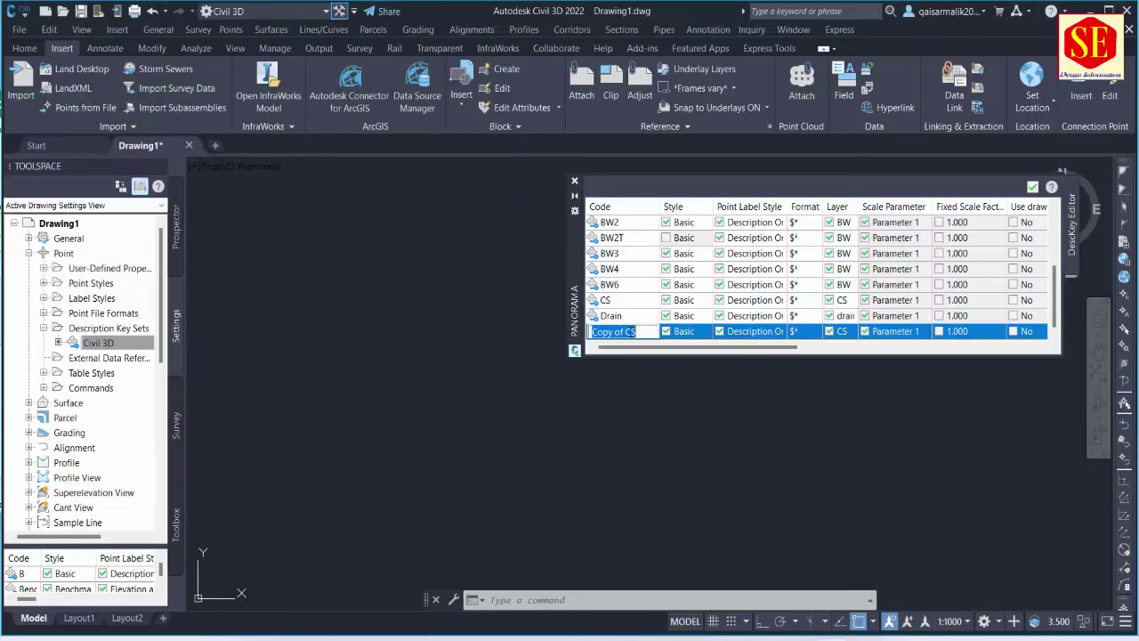
pyautogui.hotkey('ctrl', 'v')
# Step: Create a new layer named Epole and assign it to the Epole key
pyautogui.click(844, 331)
pyautogui.click(768, 205)
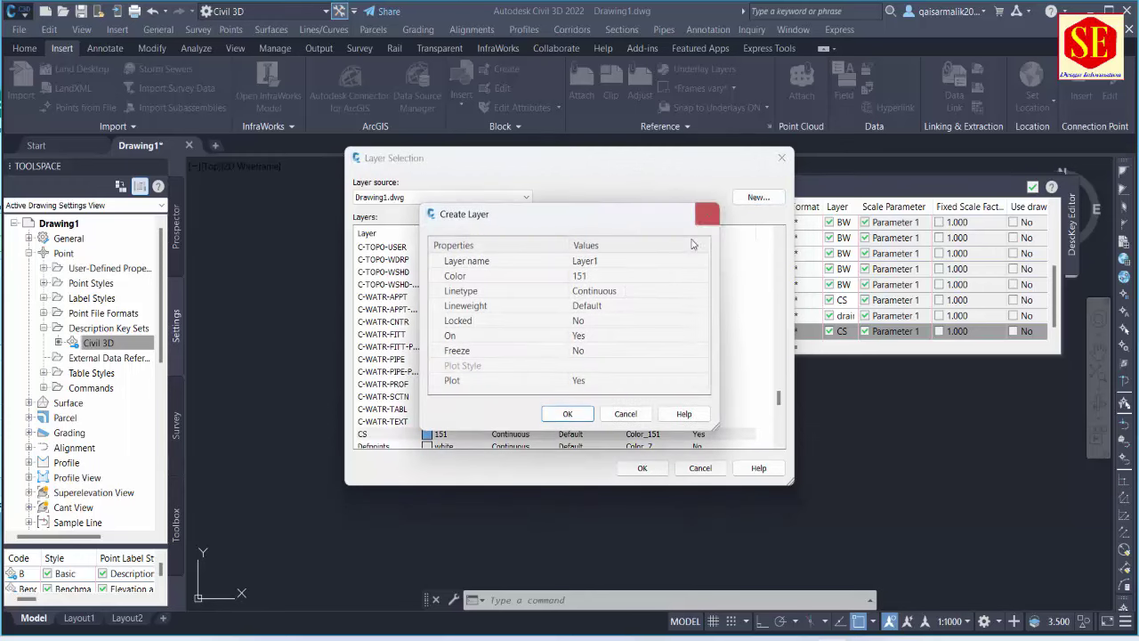
pyautogui.click(625, 260)
pyautogui.hotkey('ctrl', 'v')
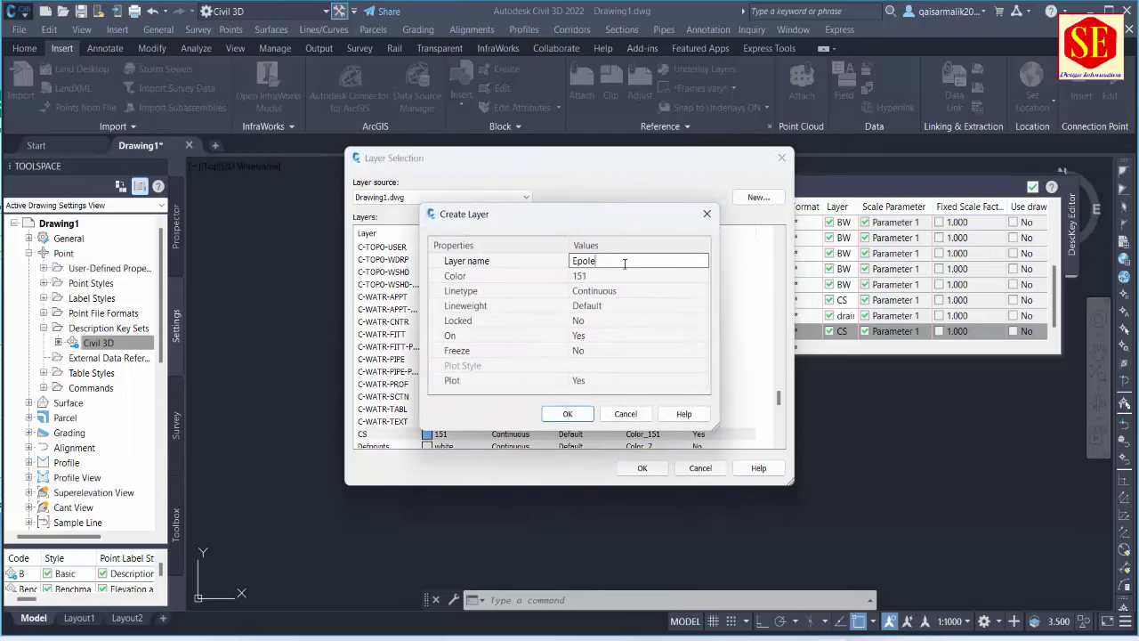
pyautogui.click(573, 416)
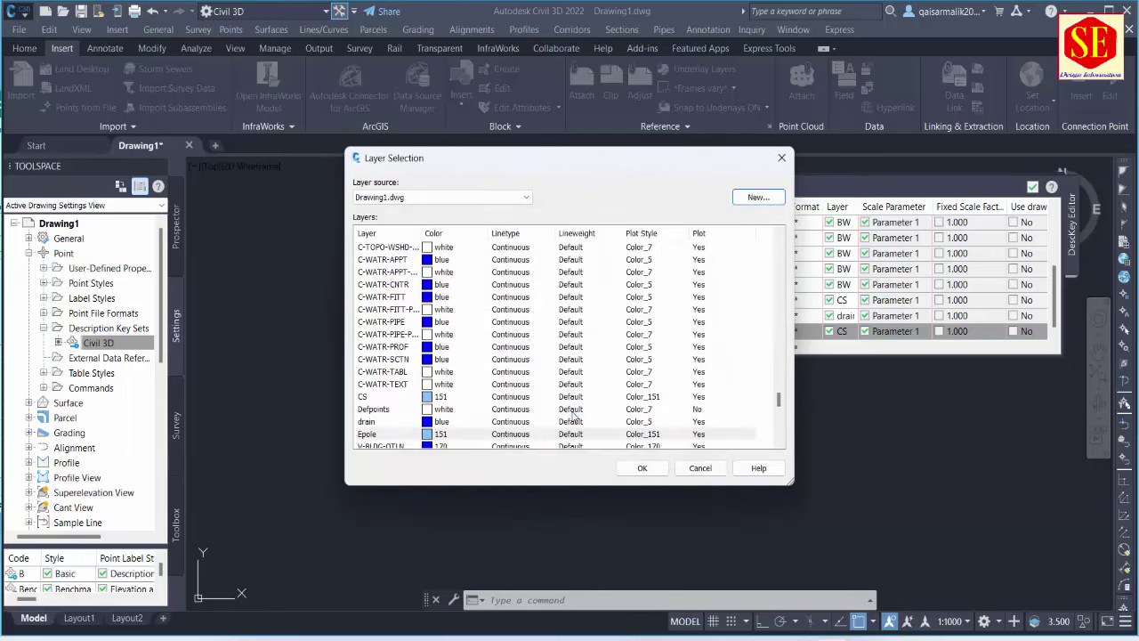
pyautogui.click(641, 467)
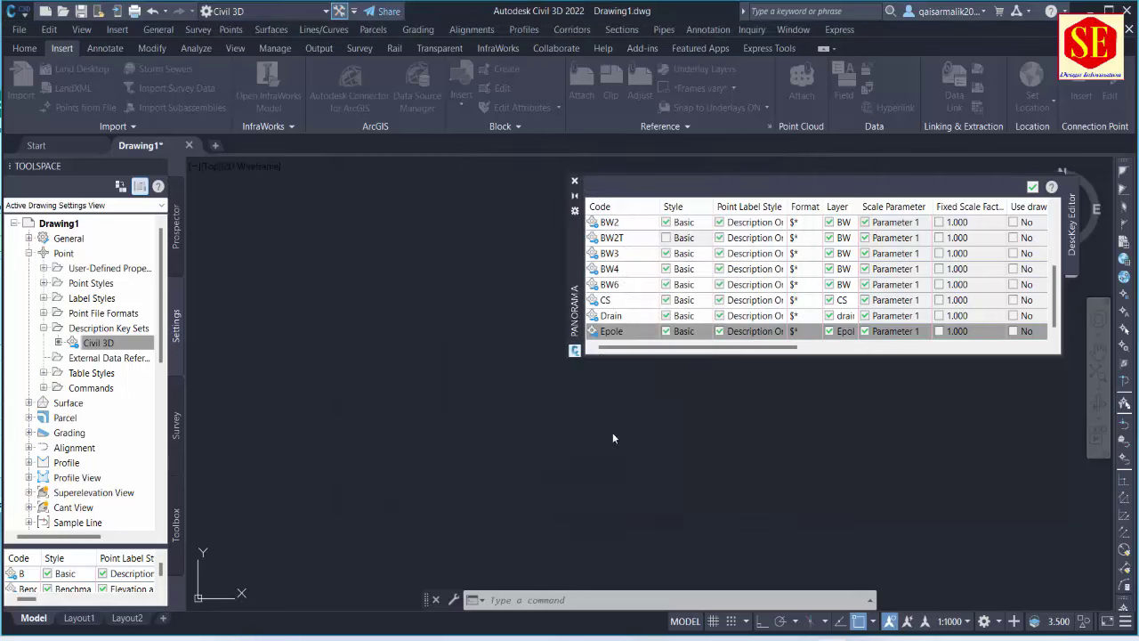
# Step: Set the Epole key's point style to Utility Pole
pyautogui.click(687, 330)
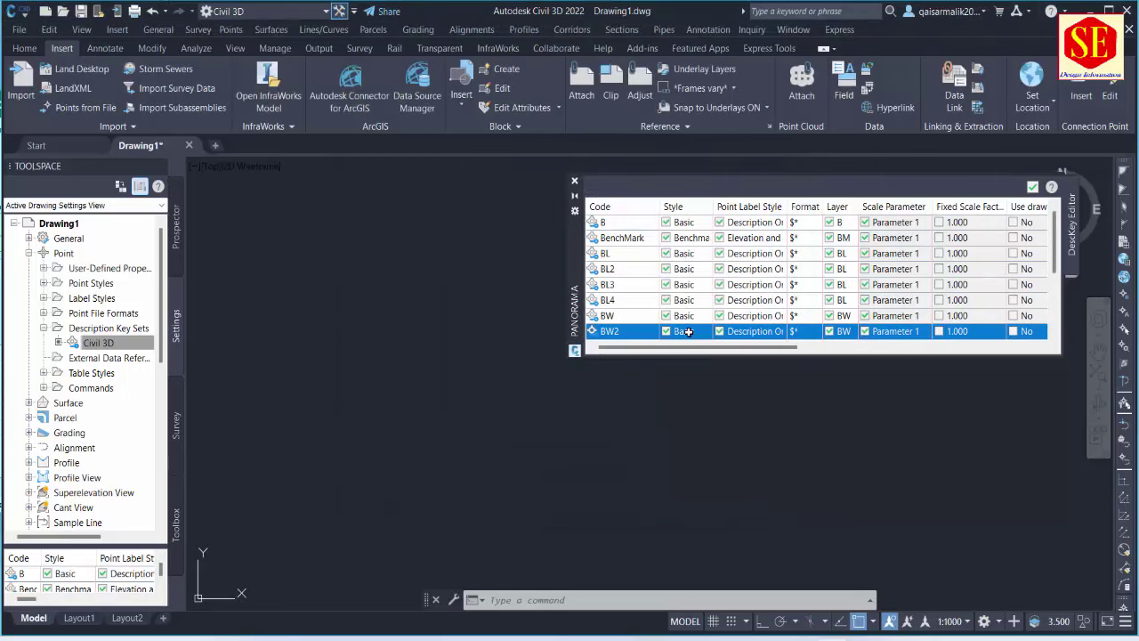
pyautogui.scroll(-3, 686, 331)
pyautogui.click(684, 331)
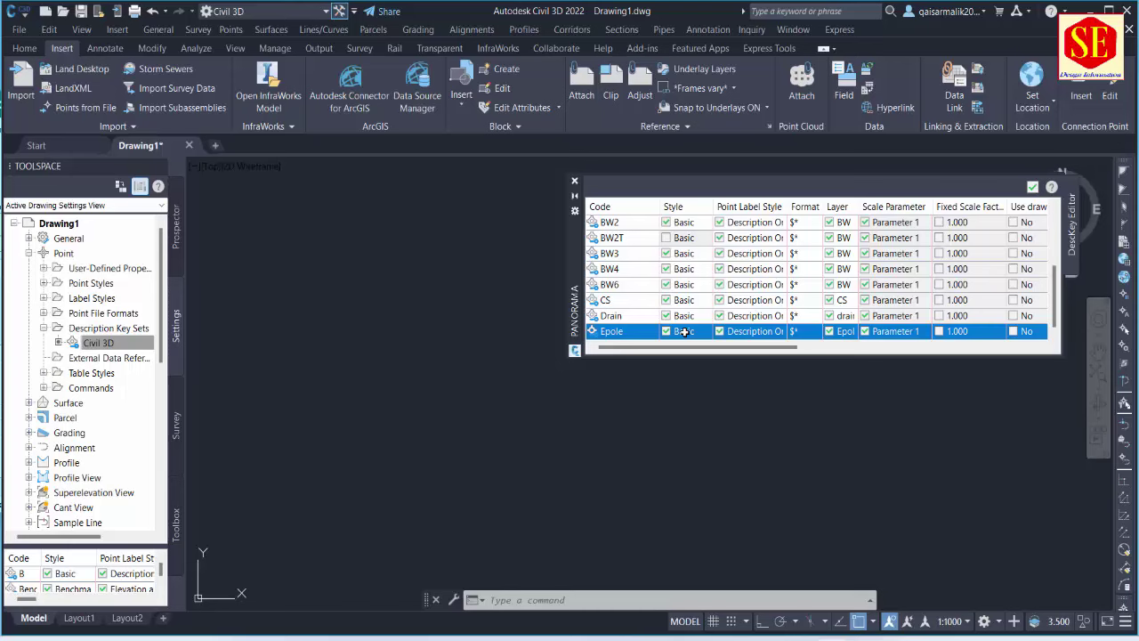
pyautogui.click(684, 331)
pyautogui.click(567, 321)
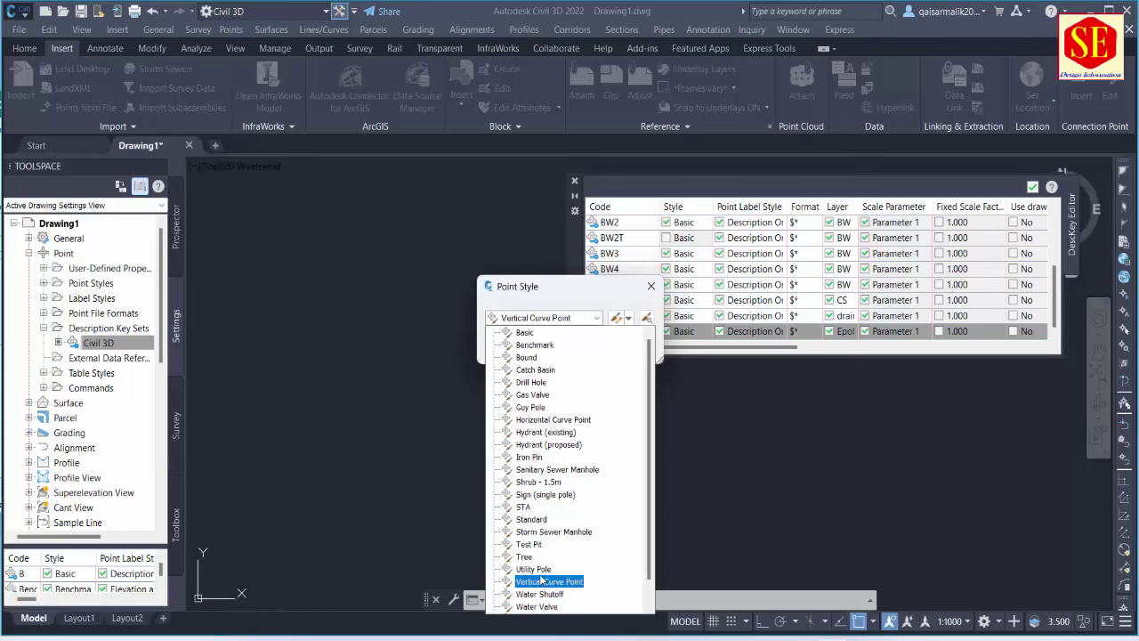
pyautogui.click(534, 569)
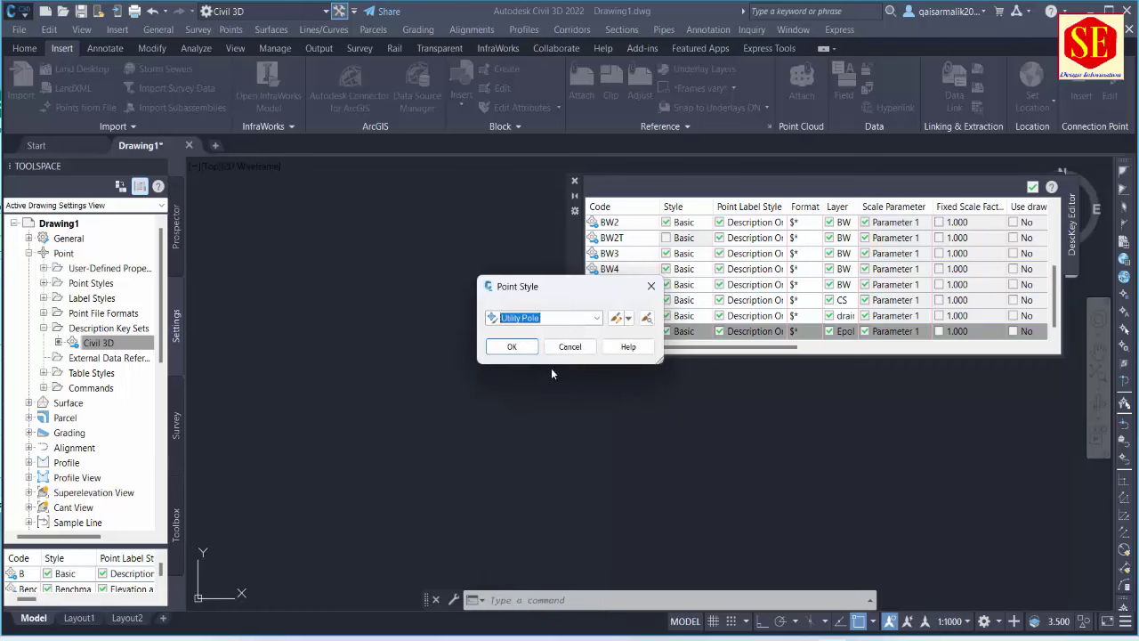
pyautogui.click(616, 318)
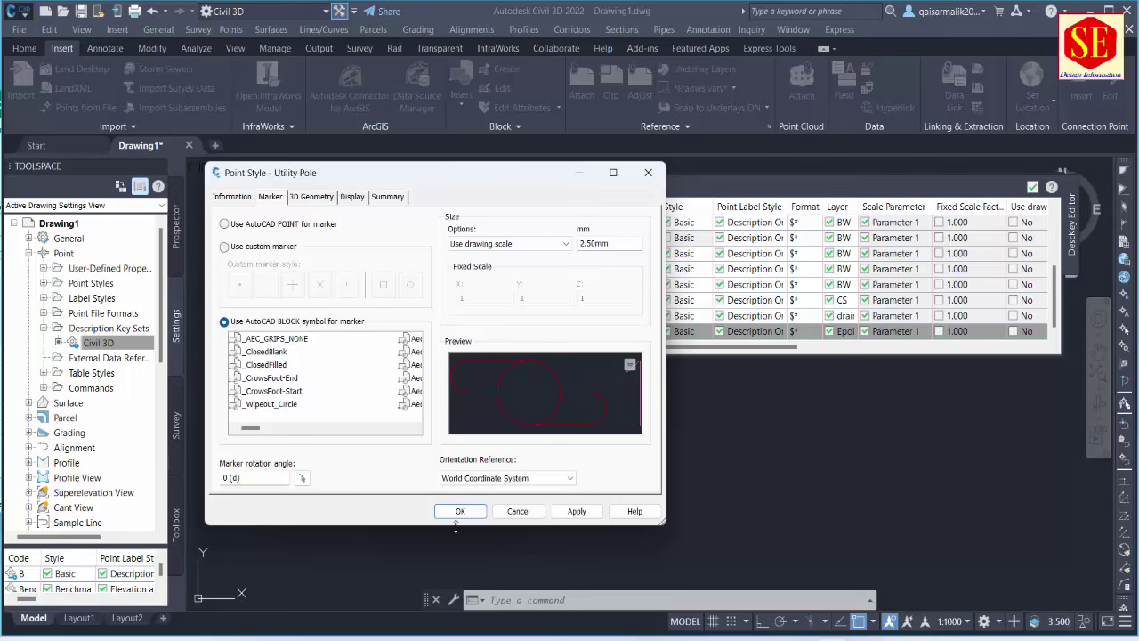
pyautogui.click(458, 513)
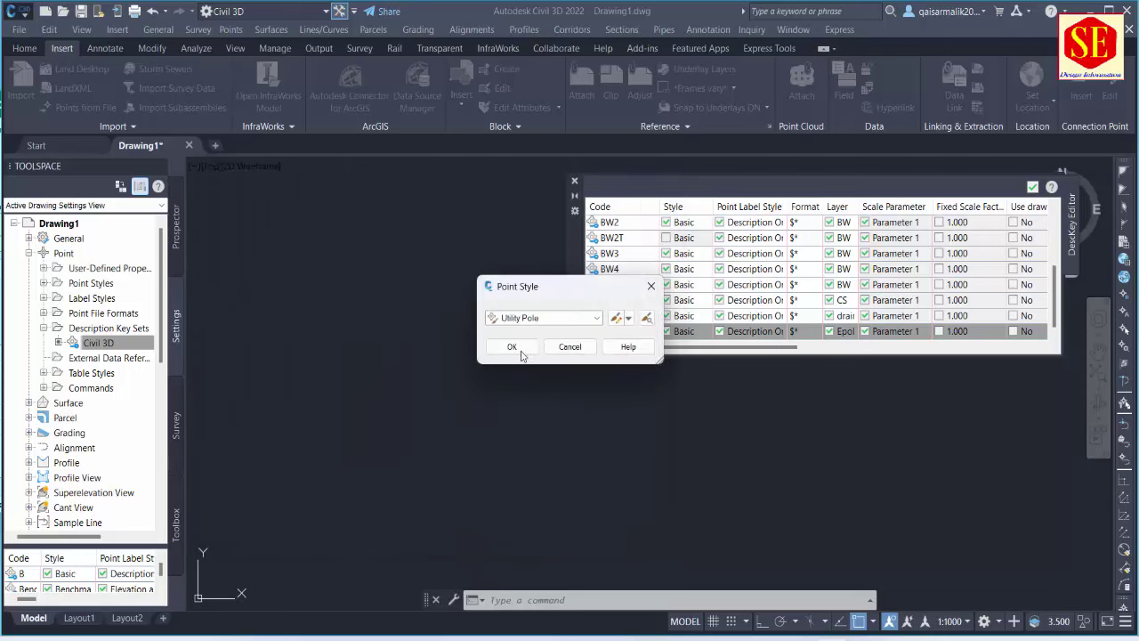
pyautogui.click(520, 350)
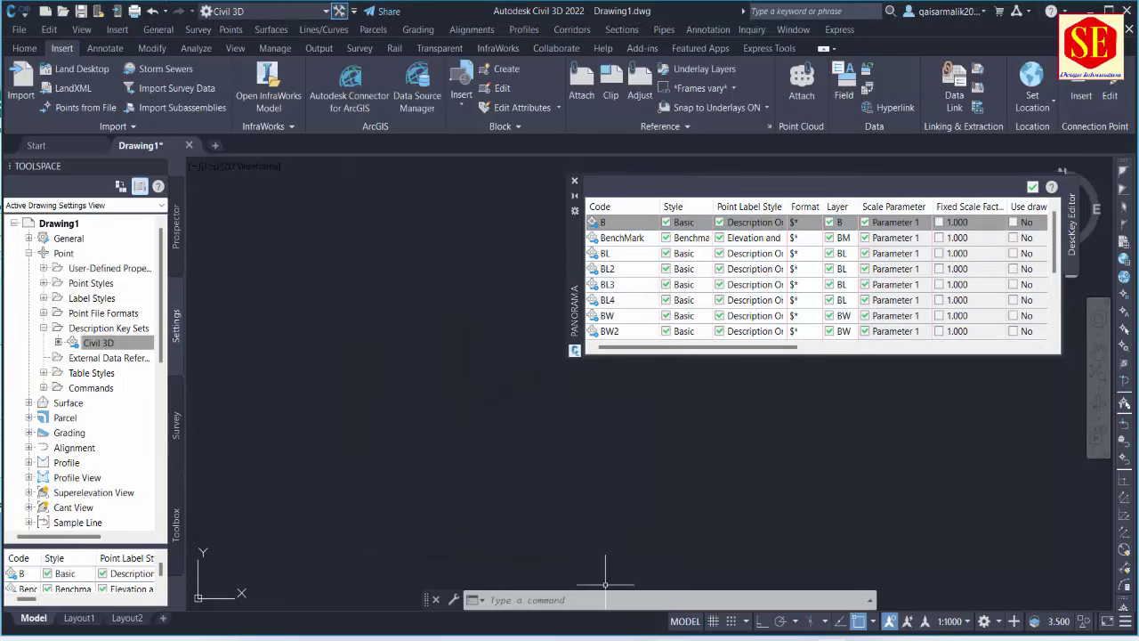
pyautogui.hotkey('alt', 'Tab')
# Step: Duplicate the Epole description key and rename the copy's code to FC
pyautogui.click(307, 446)
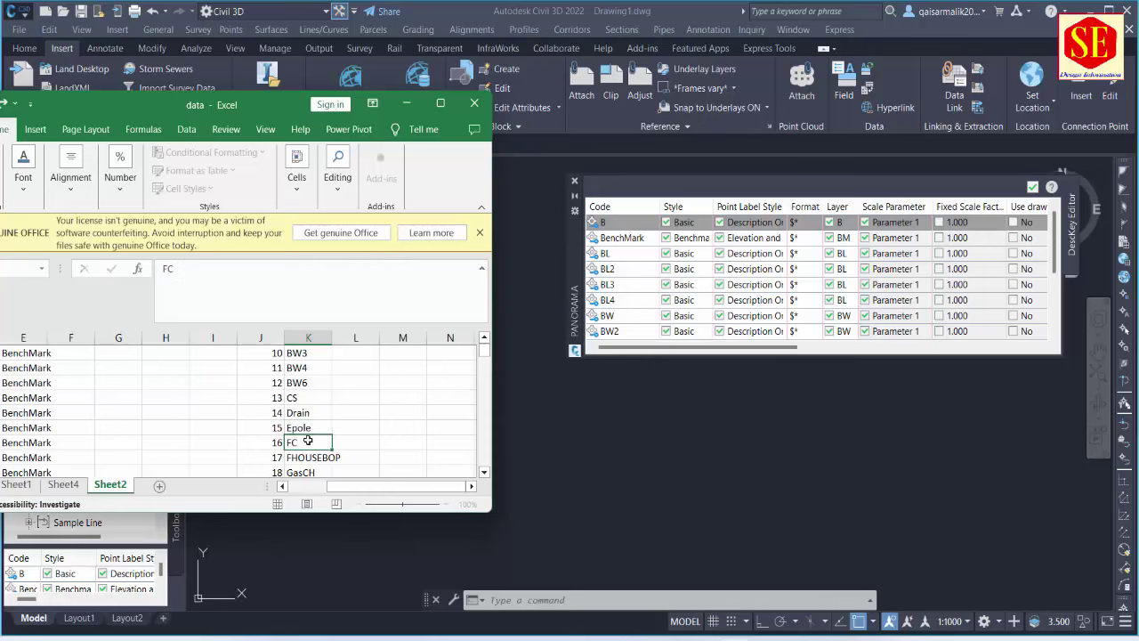
pyautogui.scroll(-3, 606, 331)
pyautogui.rightClick(606, 331)
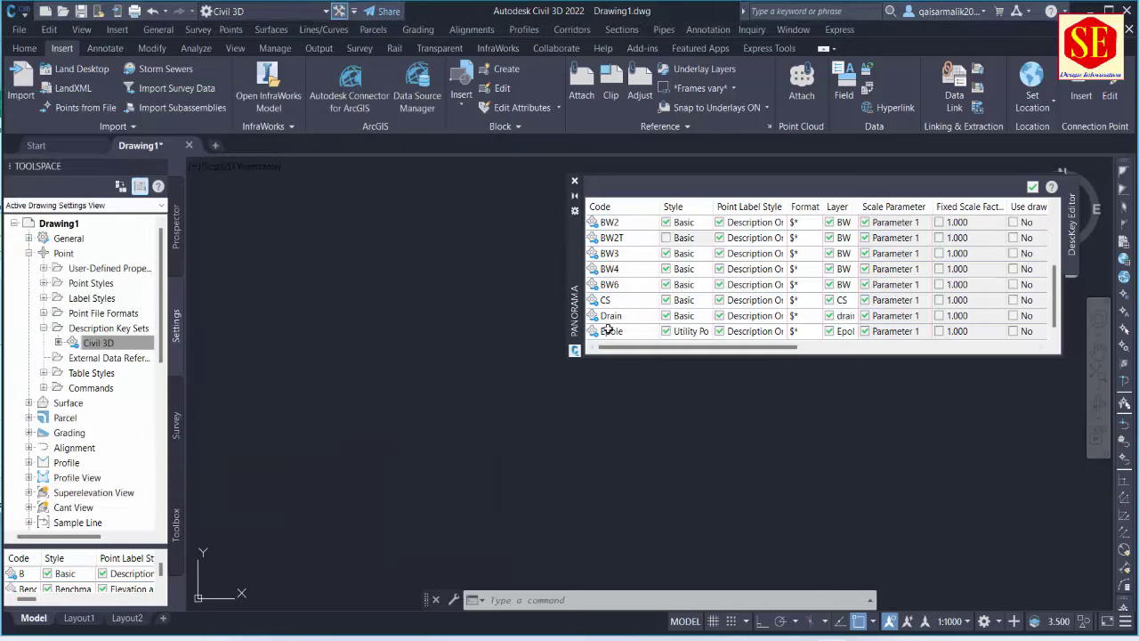
pyautogui.click(631, 331)
pyautogui.scroll(-2, 626, 320)
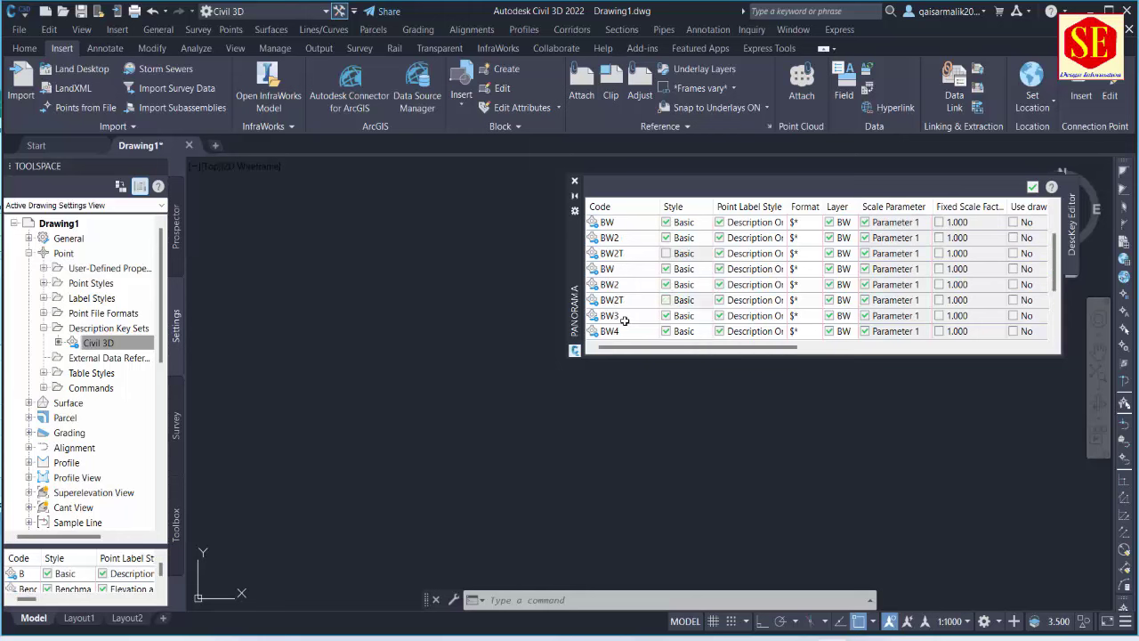
pyautogui.scroll(-1, 626, 321)
pyautogui.click(616, 331)
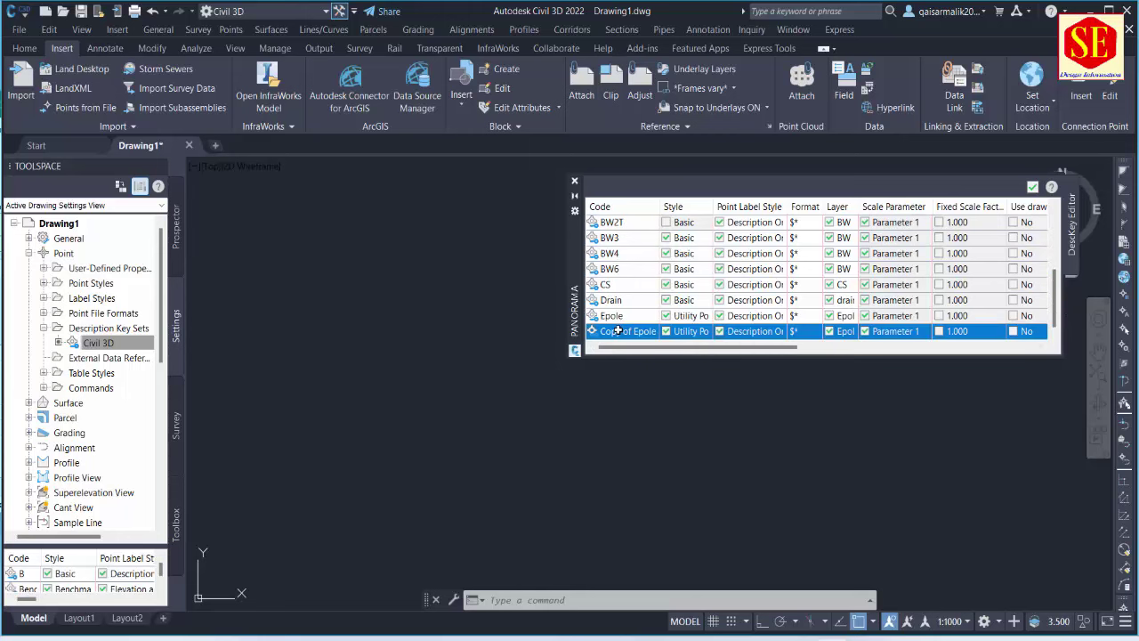
pyautogui.click(617, 330)
pyautogui.write('fc')
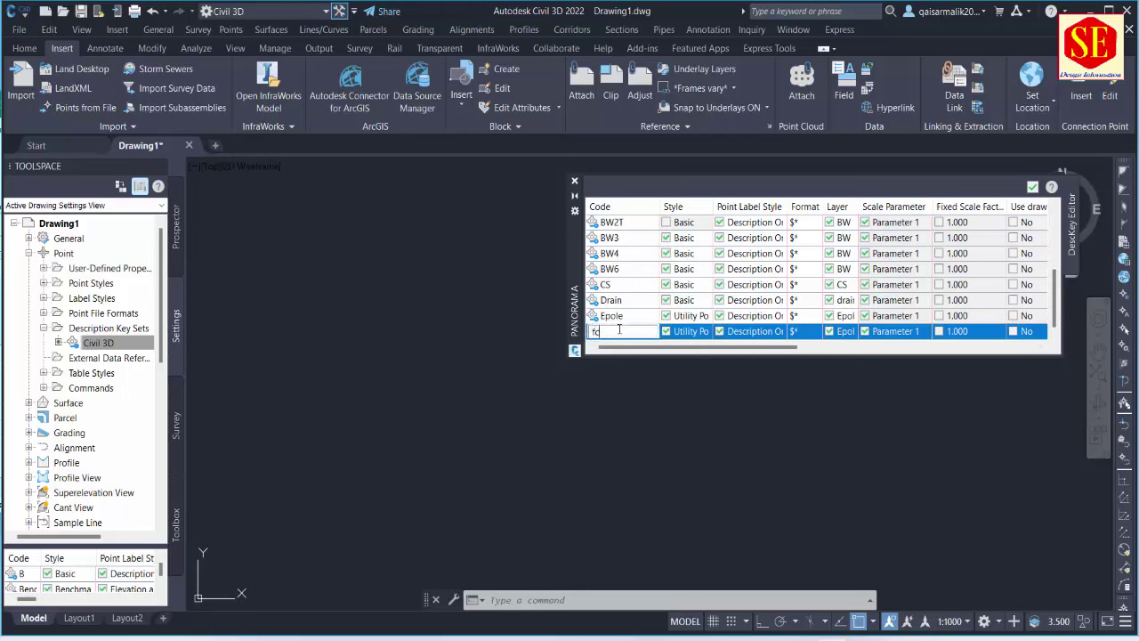
pyautogui.press('capslock')
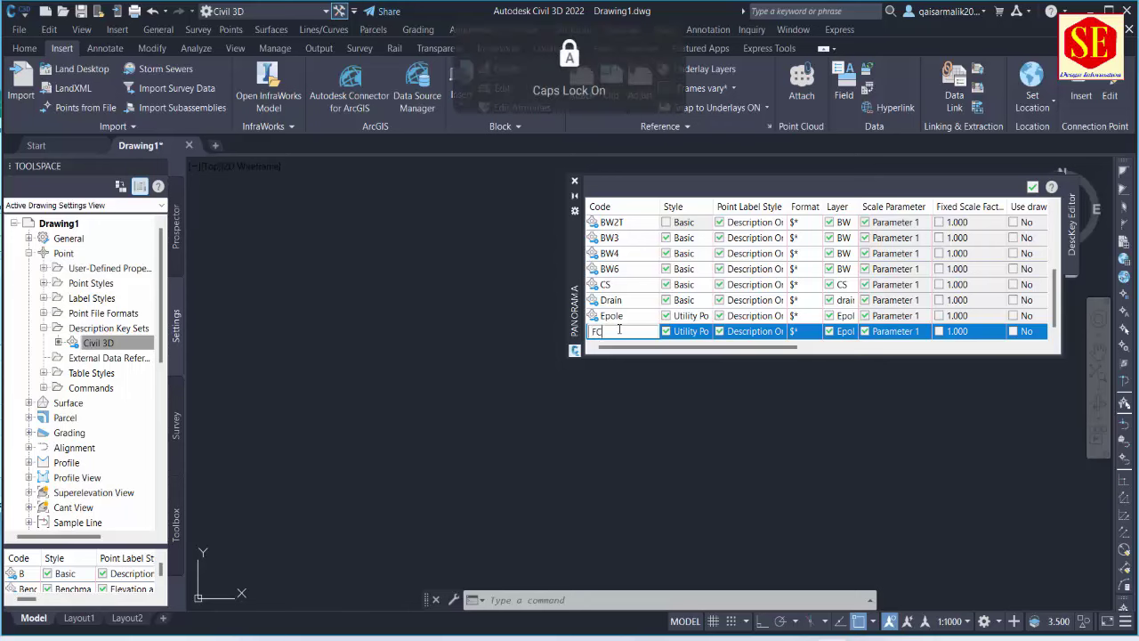
# Step: Set the FC key's point style to Basic
pyautogui.click(690, 332)
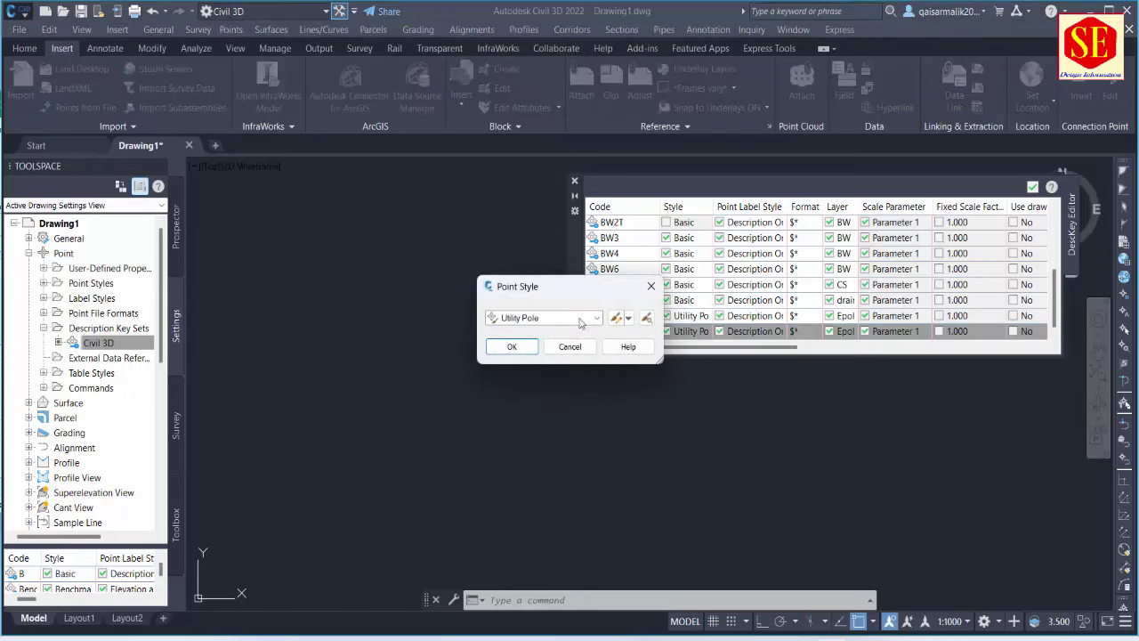
pyautogui.click(597, 318)
pyautogui.click(524, 332)
pyautogui.click(516, 346)
# Step: Create a new FC layer and assign it to the FC key
pyautogui.scroll(-2, 835, 328)
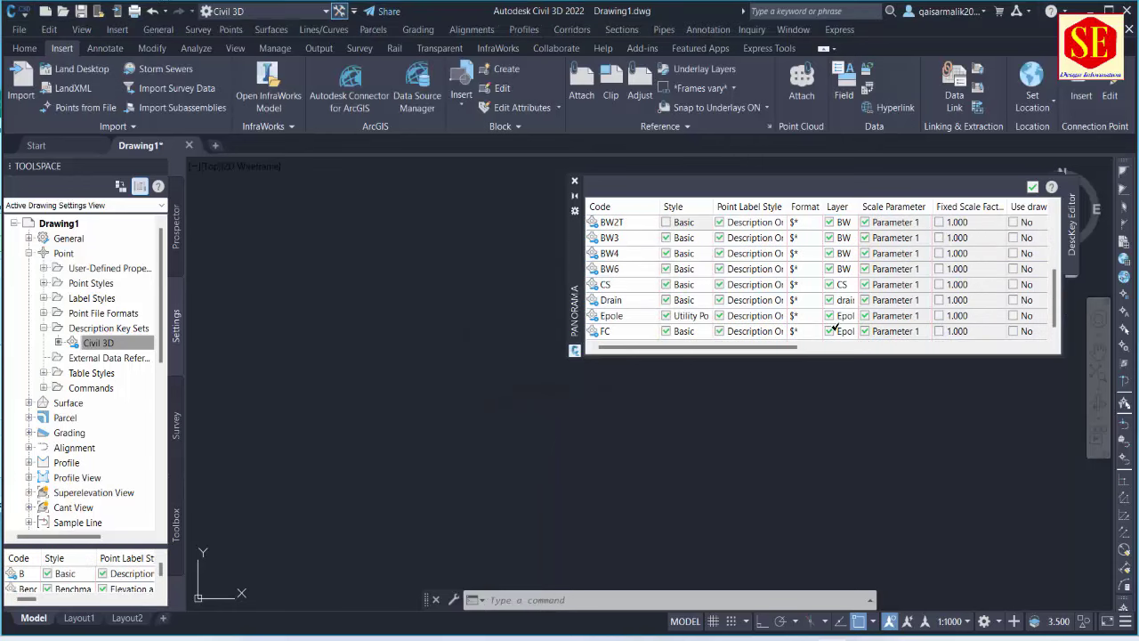
pyautogui.click(845, 331)
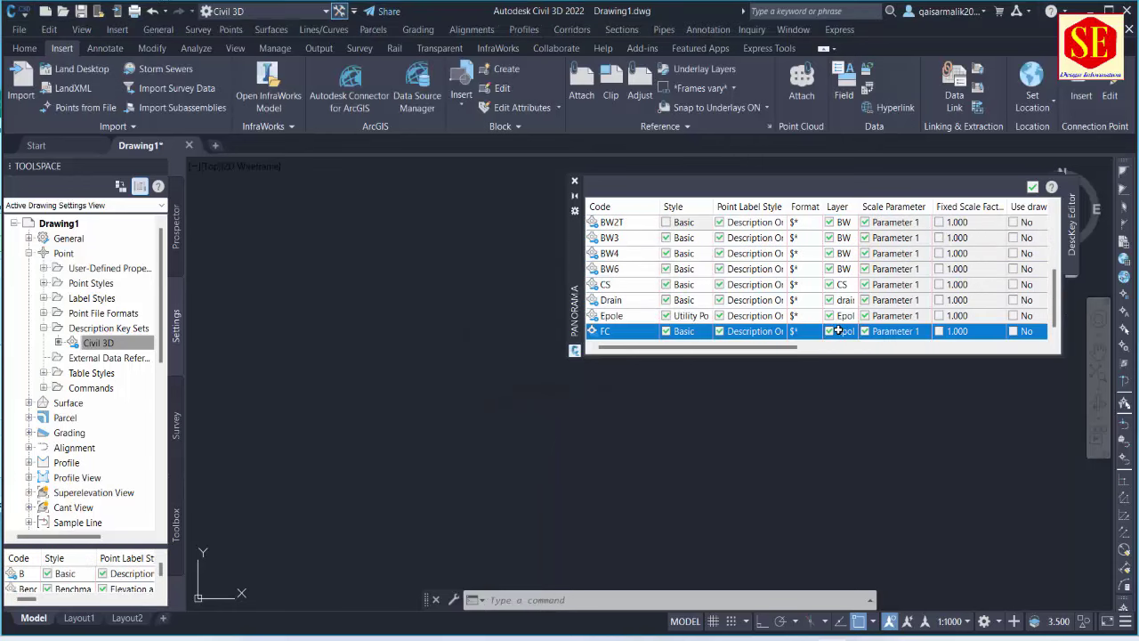
pyautogui.click(837, 331)
pyautogui.click(758, 197)
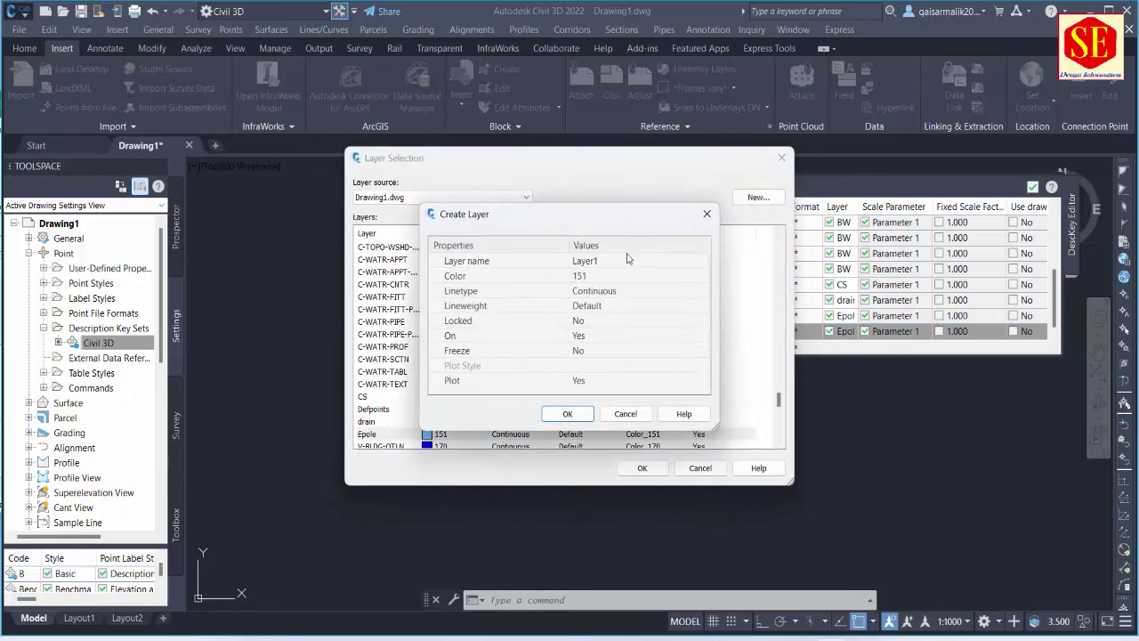
pyautogui.click(616, 261)
pyautogui.write('FC')
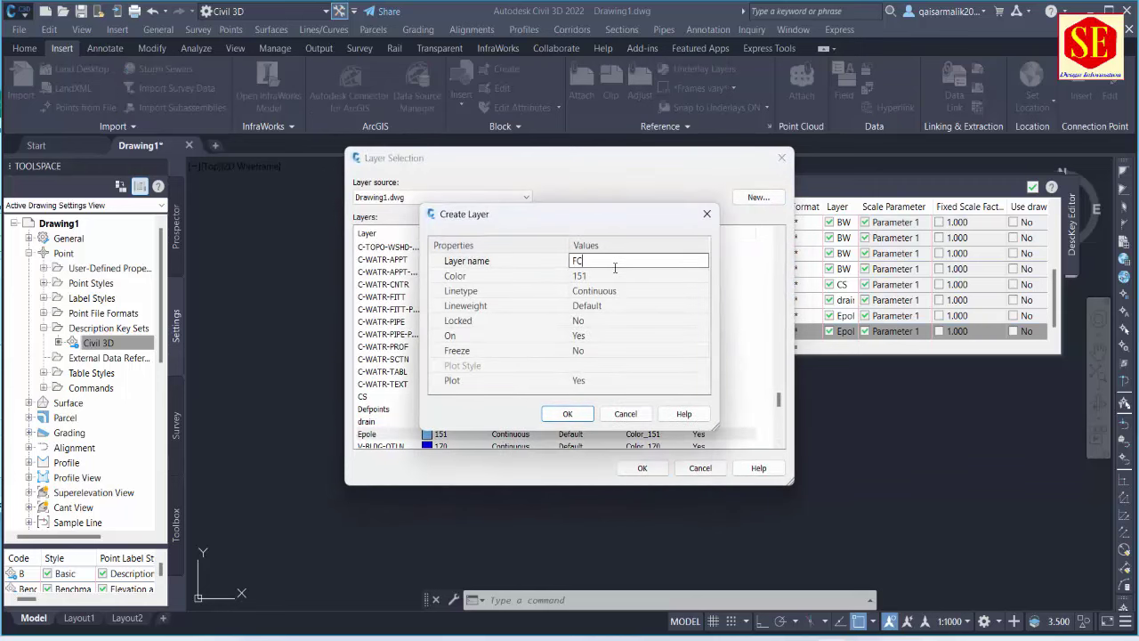
pyautogui.click(567, 414)
pyautogui.click(642, 468)
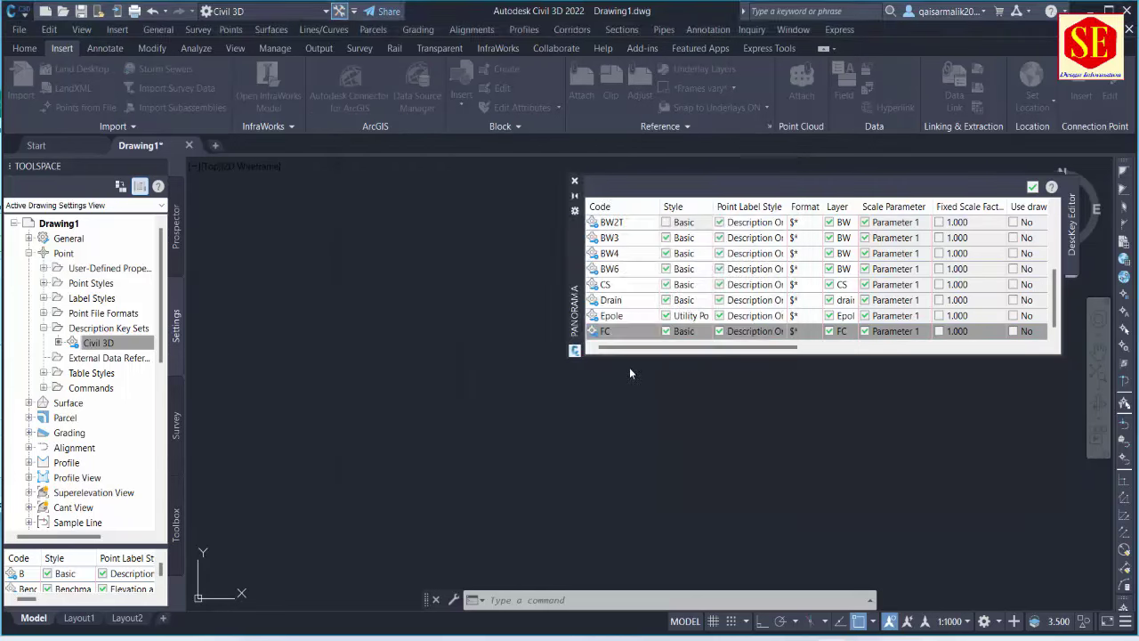
pyautogui.click(735, 638)
# Step: Copy the FHOUSE part of the FHOUSEBOP code from the Excel list
pyautogui.scroll(-1, 379, 444)
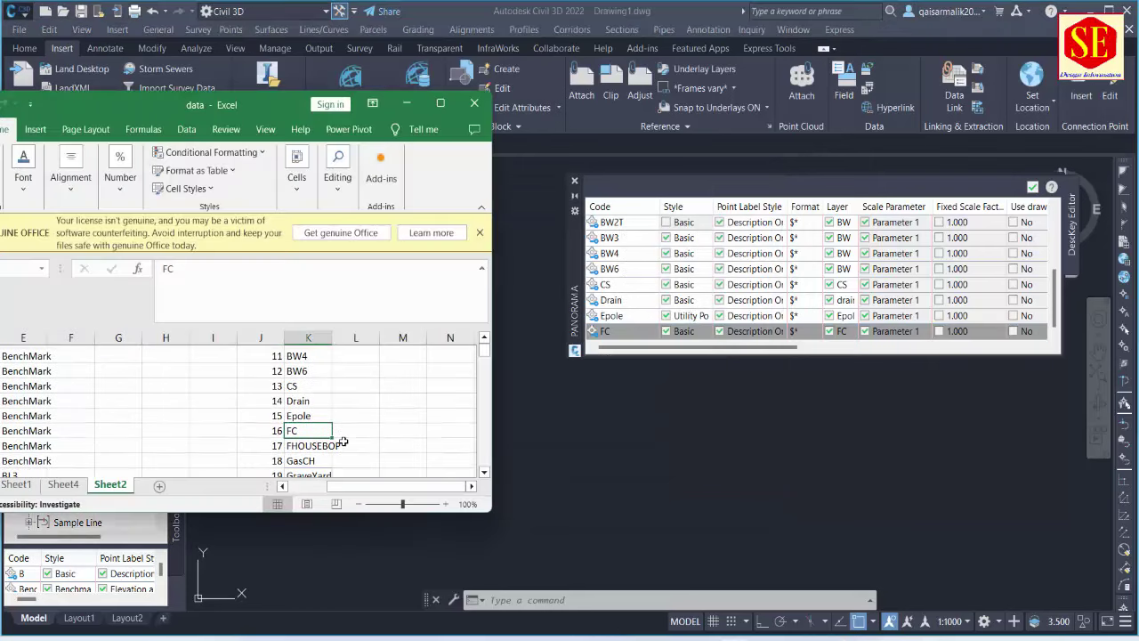
pyautogui.scroll(-1, 345, 444)
pyautogui.click(301, 367)
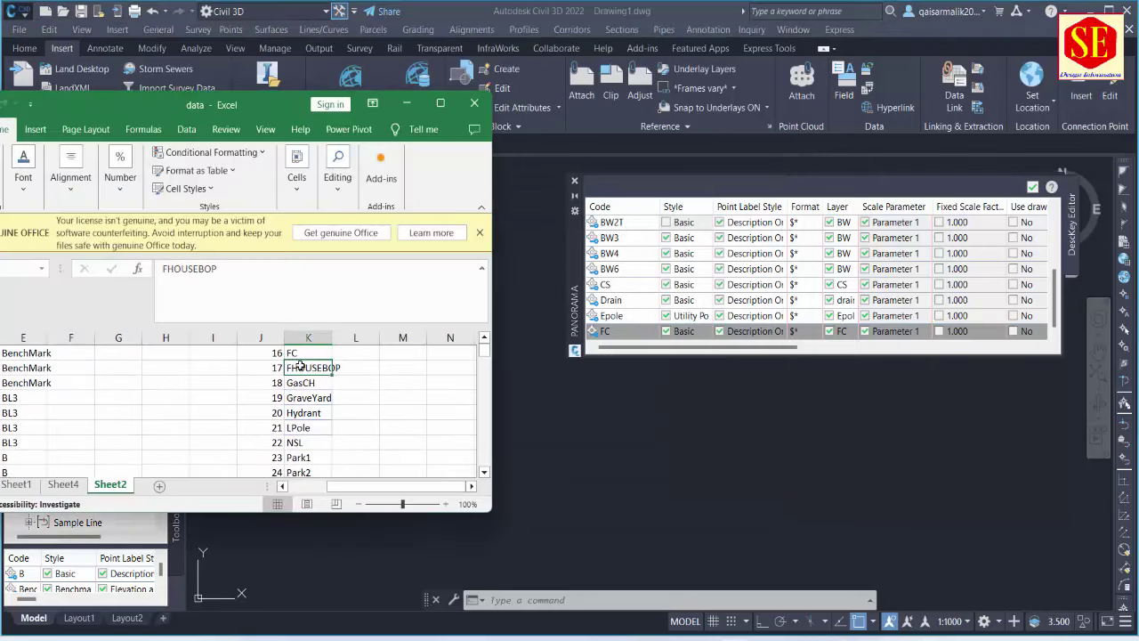
pyautogui.click(221, 269)
pyautogui.doubleClick(182, 268)
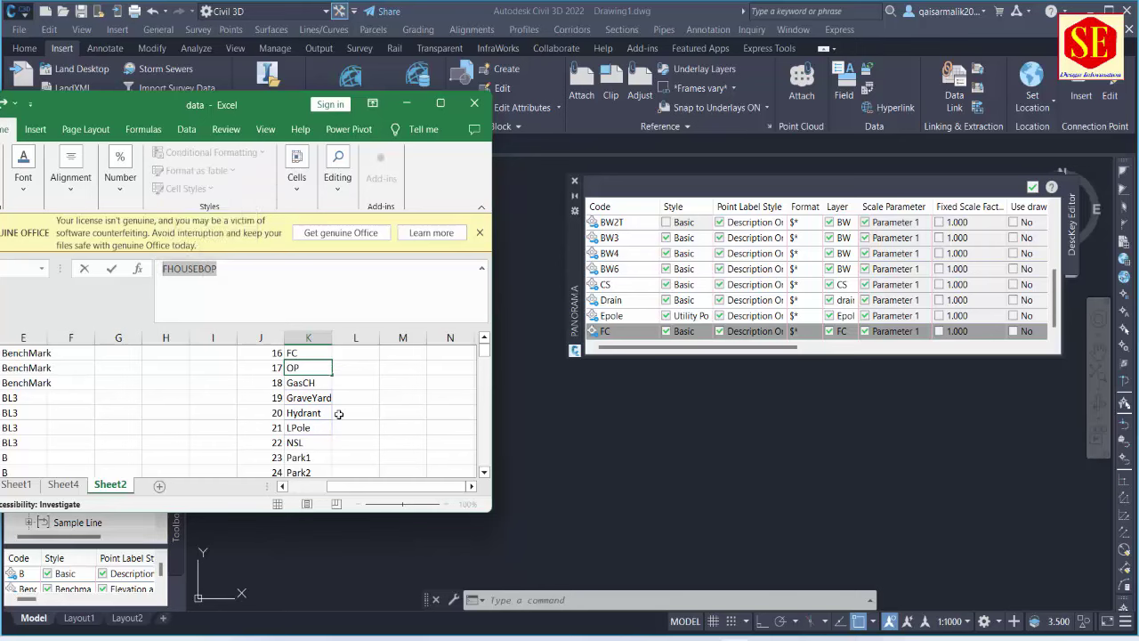
pyautogui.click(194, 269)
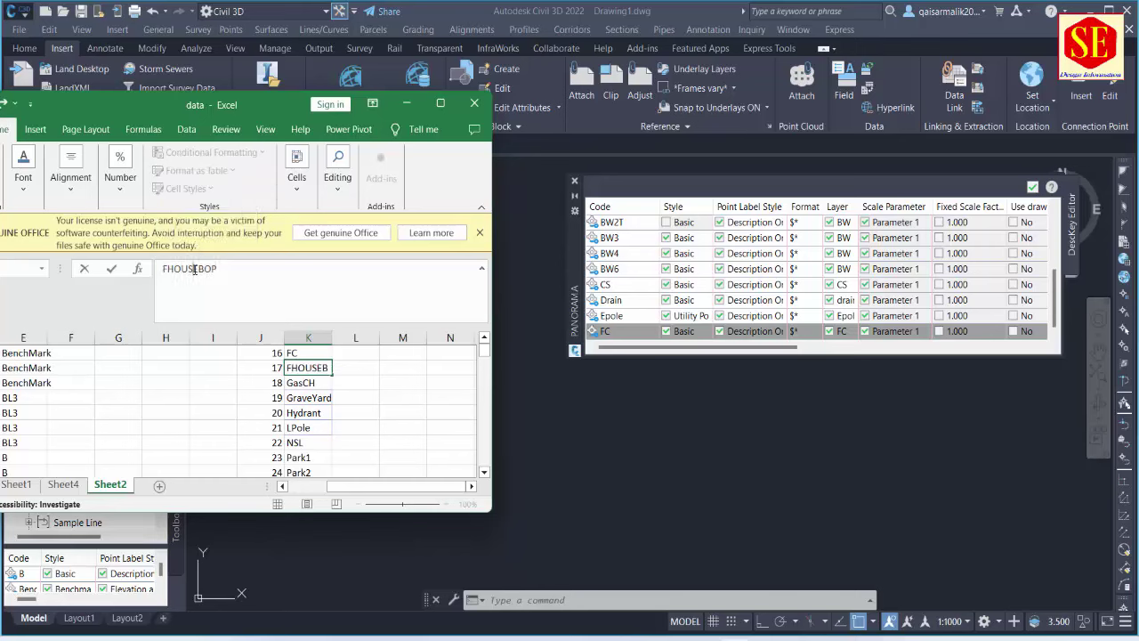
pyautogui.moveTo(194, 269); pyautogui.dragTo(163, 268)
pyautogui.rightClick(174, 271)
pyautogui.click(321, 314)
pyautogui.click(403, 398)
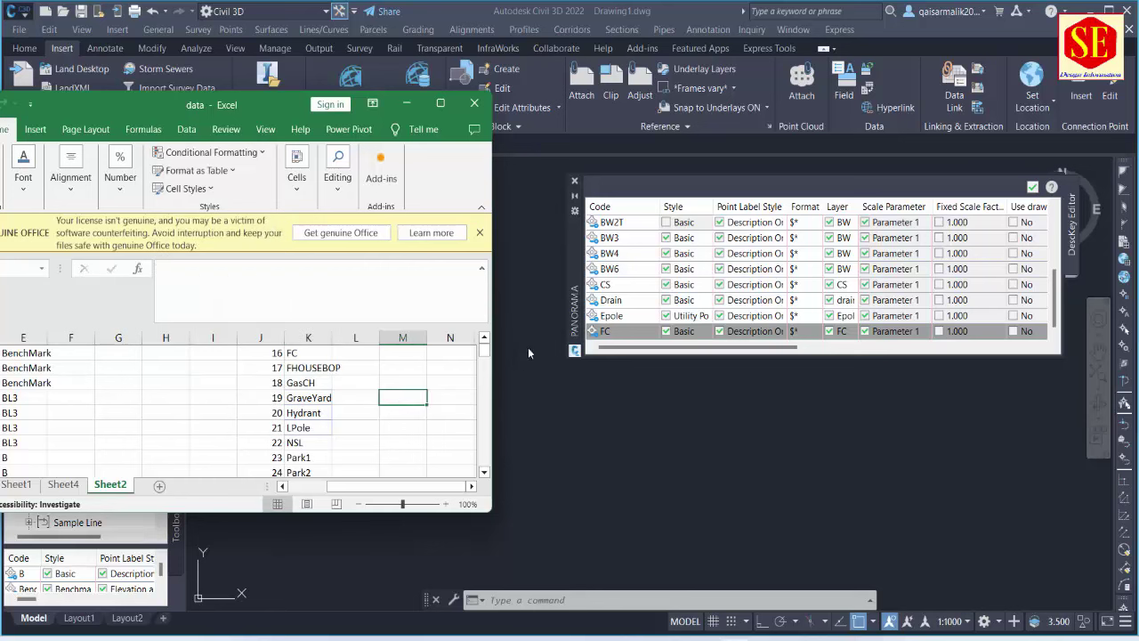
# Step: Duplicate the FC description key and rename the copy to FHOUSE
pyautogui.click(639, 328)
pyautogui.rightClick(641, 331)
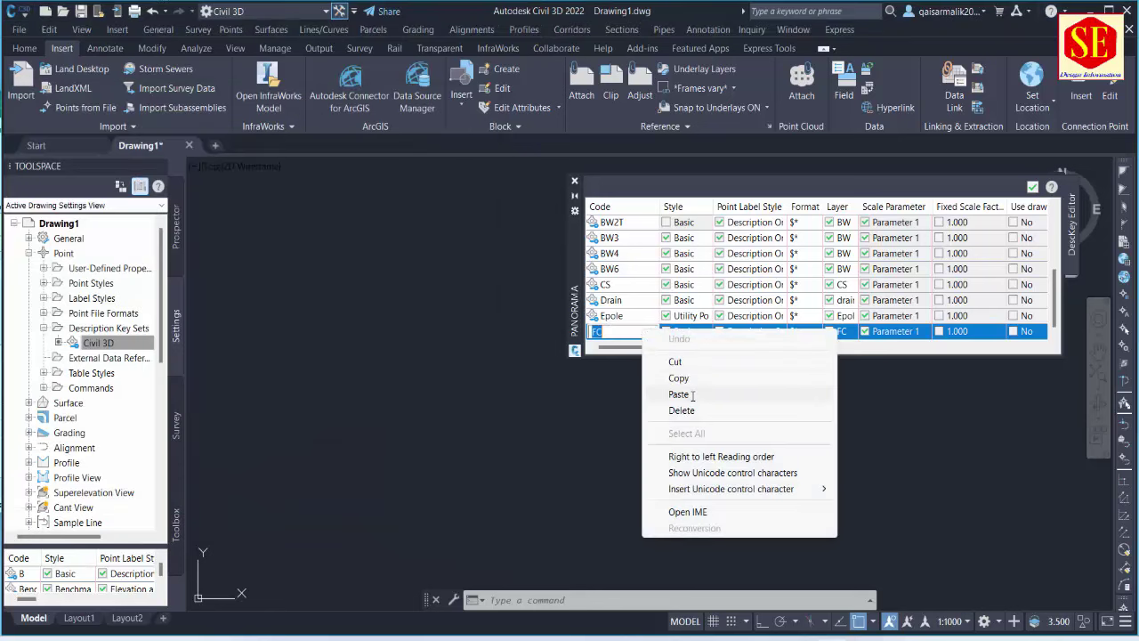
pyautogui.press('Escape')
pyautogui.click(616, 343)
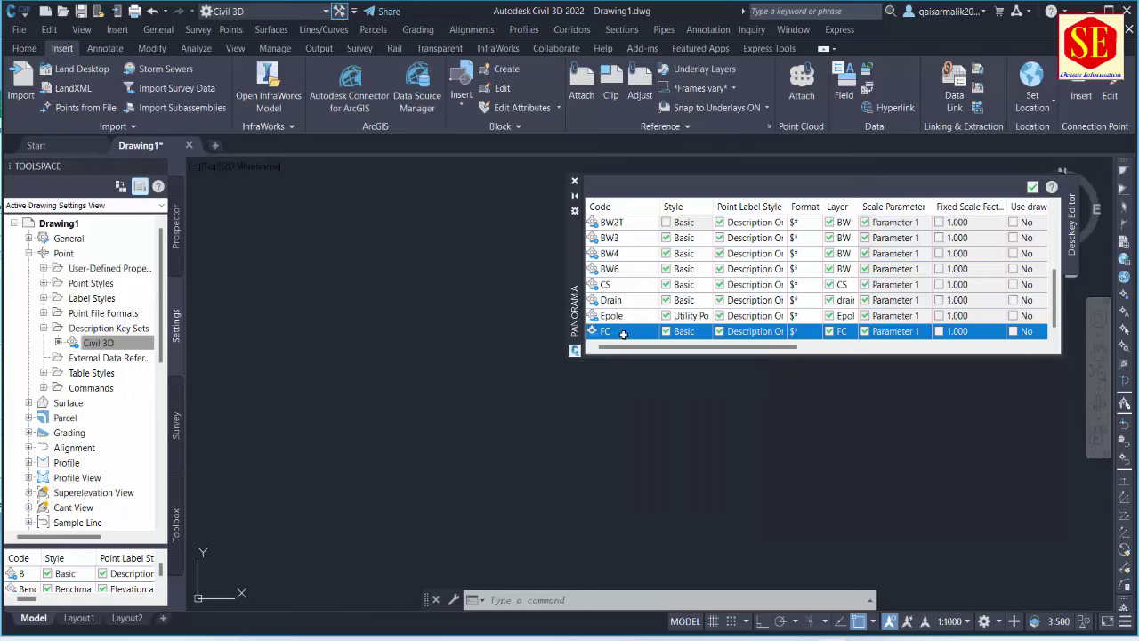
pyautogui.rightClick(623, 334)
pyautogui.press('Escape')
pyautogui.press('Escape')
pyautogui.rightClick(618, 331)
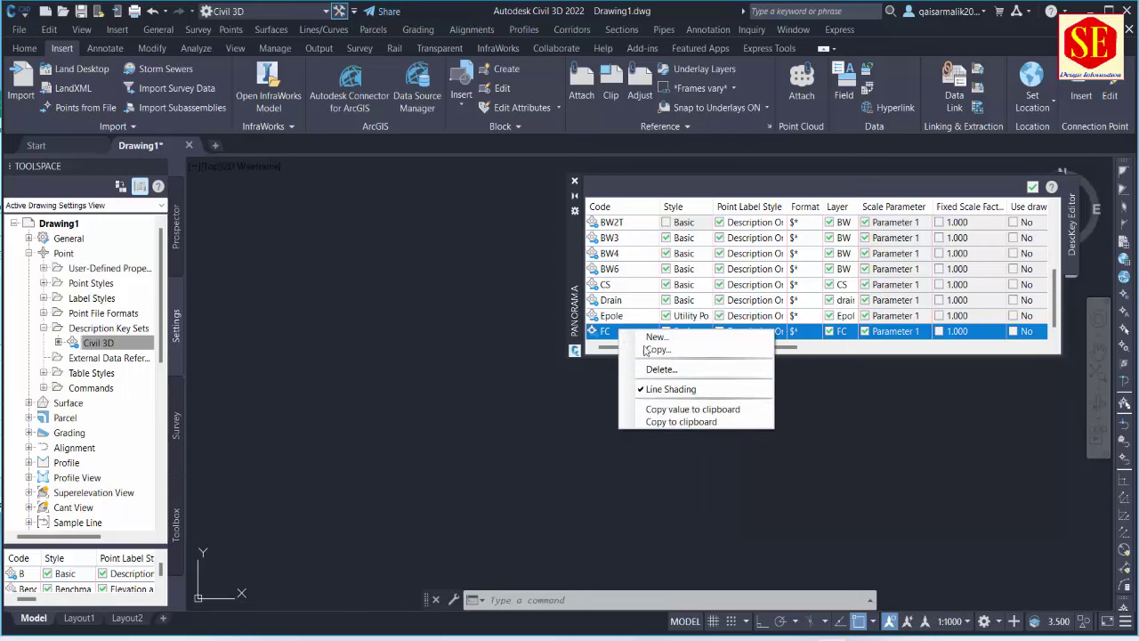
pyautogui.click(656, 350)
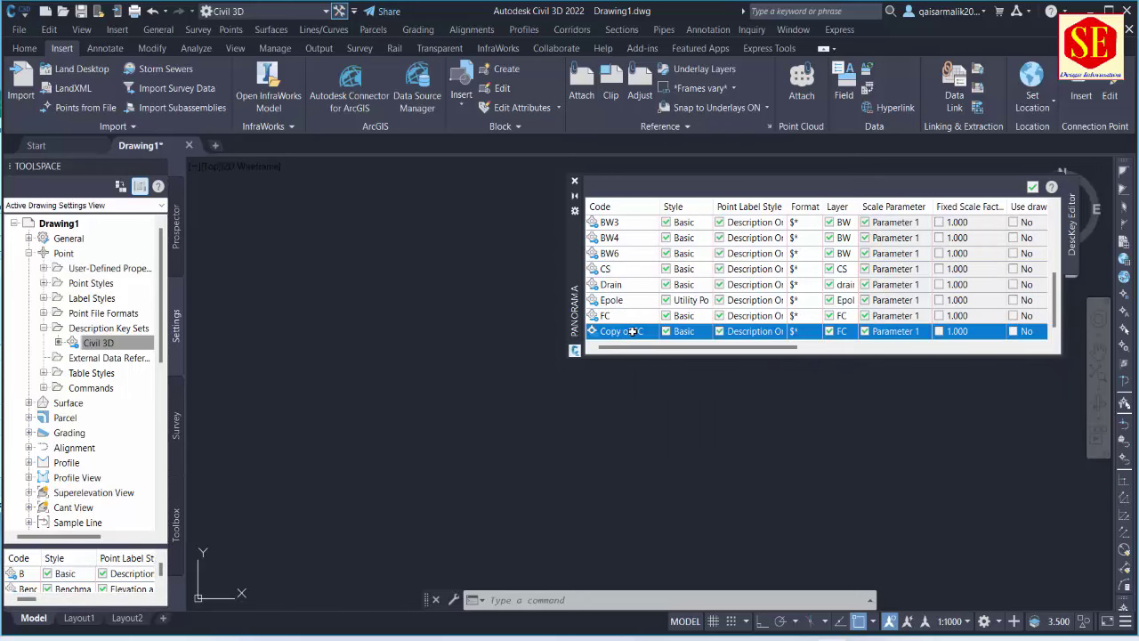
pyautogui.doubleClick(632, 331)
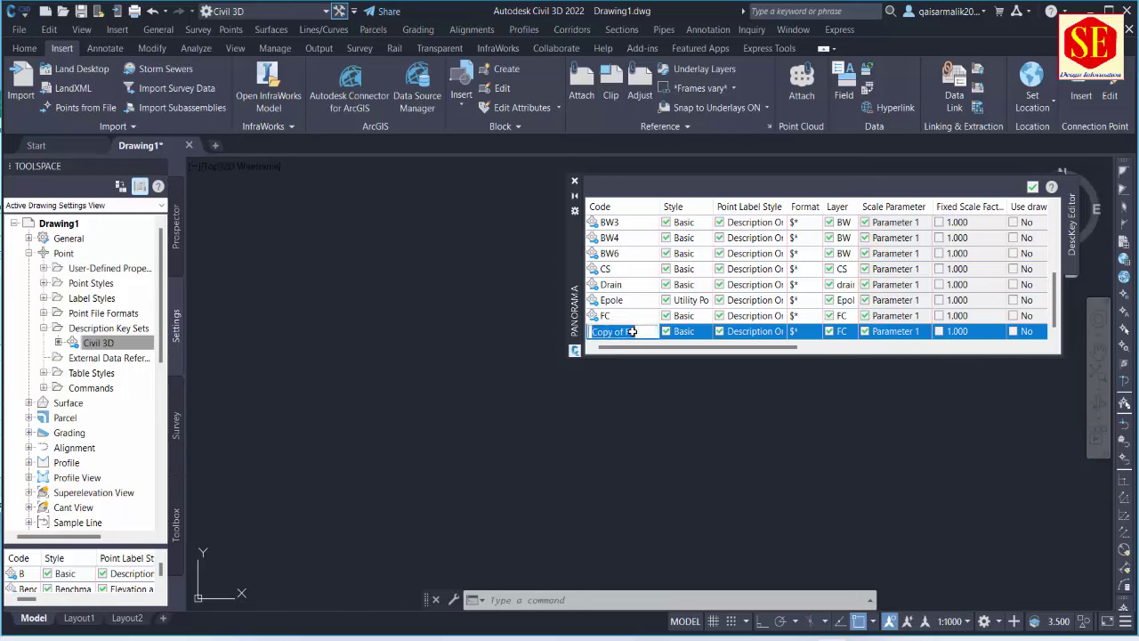
pyautogui.write('FHOUSE')
# Step: Create a new FHOUSE layer with colour 210 and assign it to the FHOUSE key
pyautogui.click(843, 331)
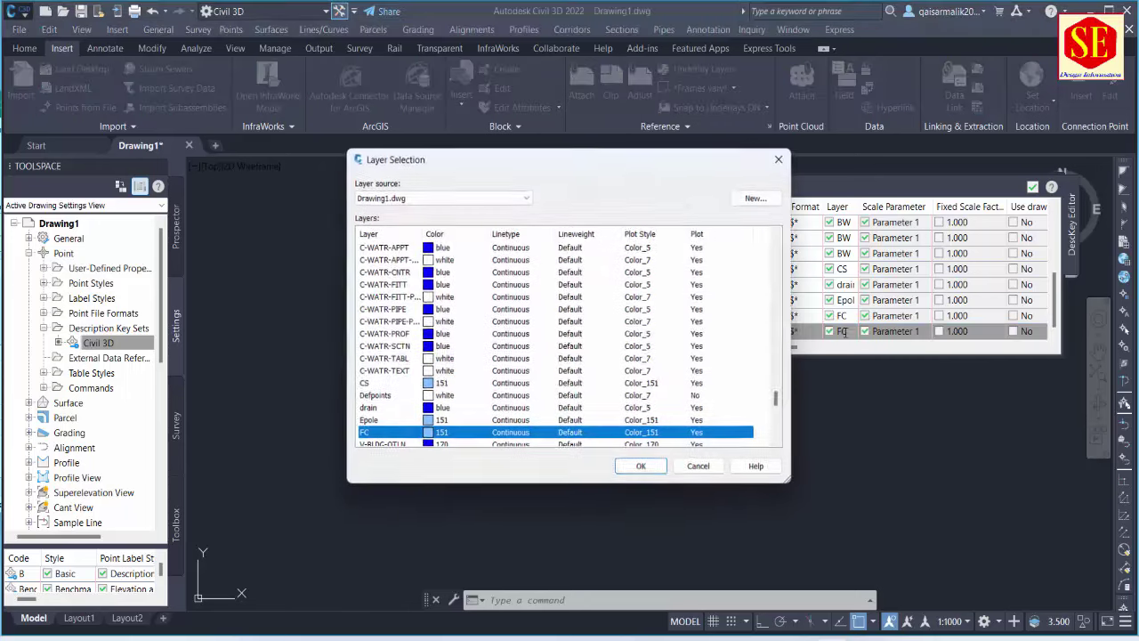
pyautogui.click(756, 197)
pyautogui.click(601, 262)
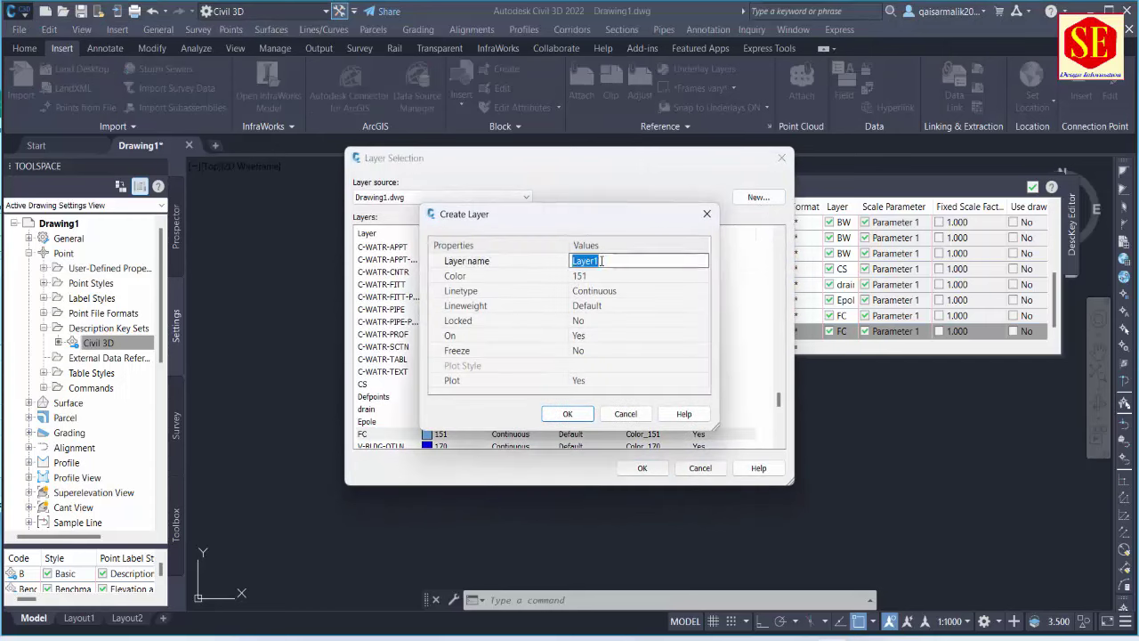
pyautogui.write('FHOUSE')
pyautogui.click(593, 281)
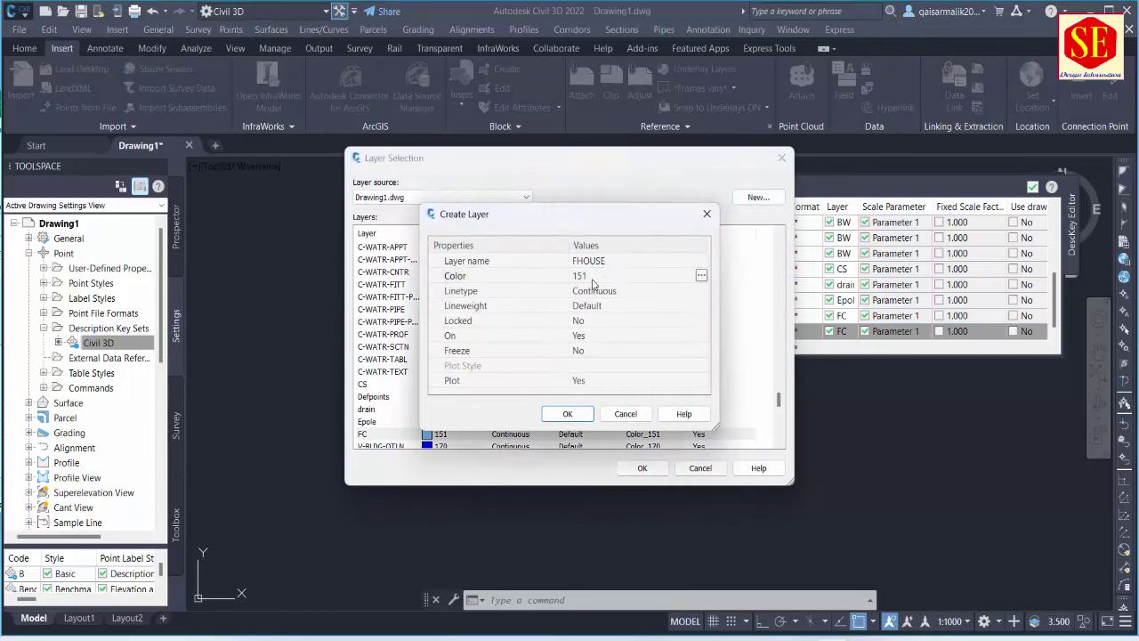
pyautogui.click(701, 276)
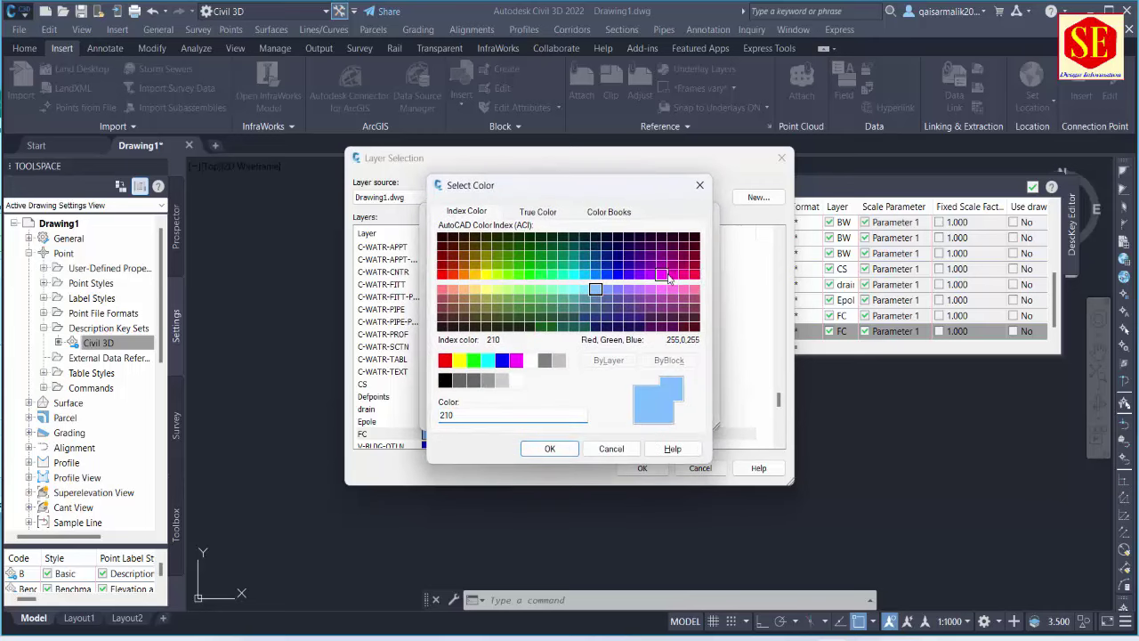
pyautogui.click(661, 274)
pyautogui.click(550, 448)
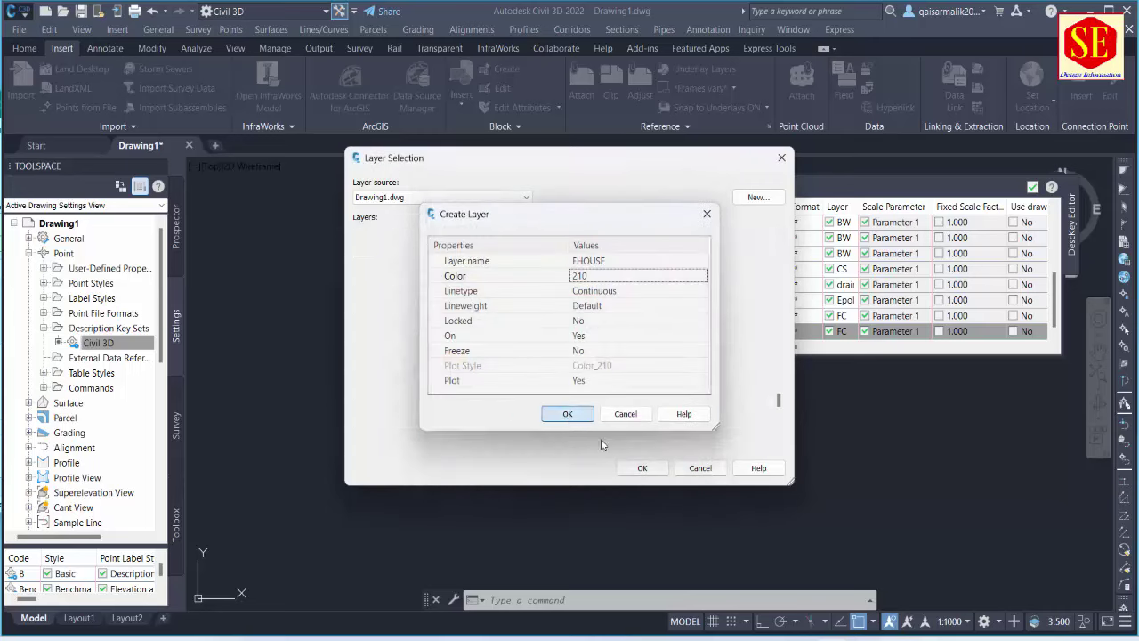
pyautogui.click(570, 416)
pyautogui.click(642, 469)
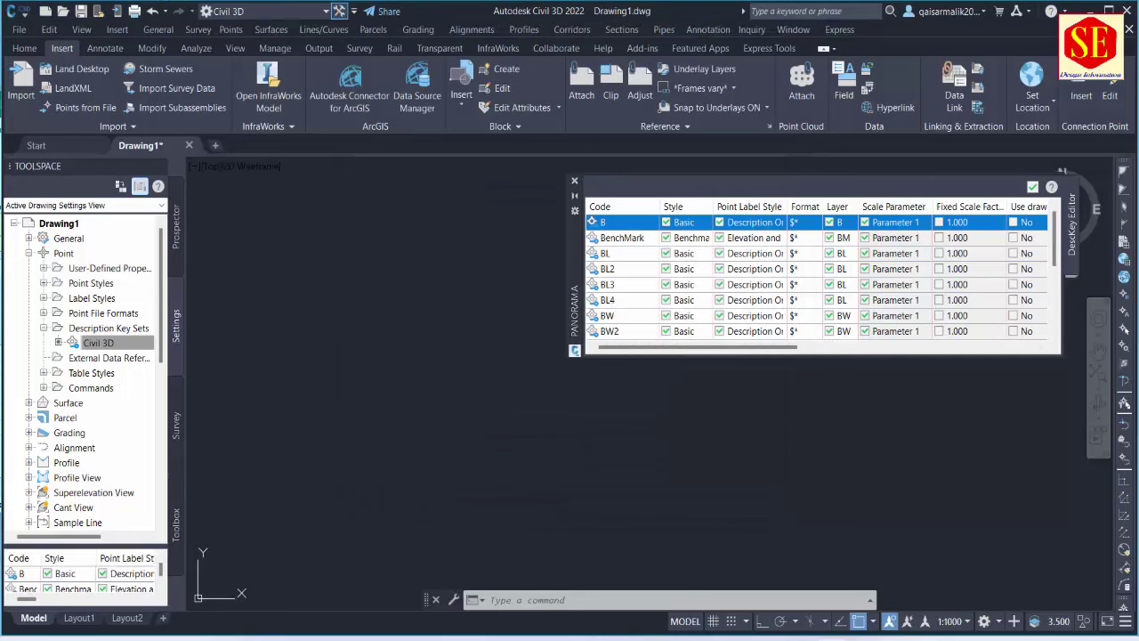
# Step: Copy the GasCH code from cell K18 of the Excel code list
pyautogui.hotkey('alt', 'Tab')
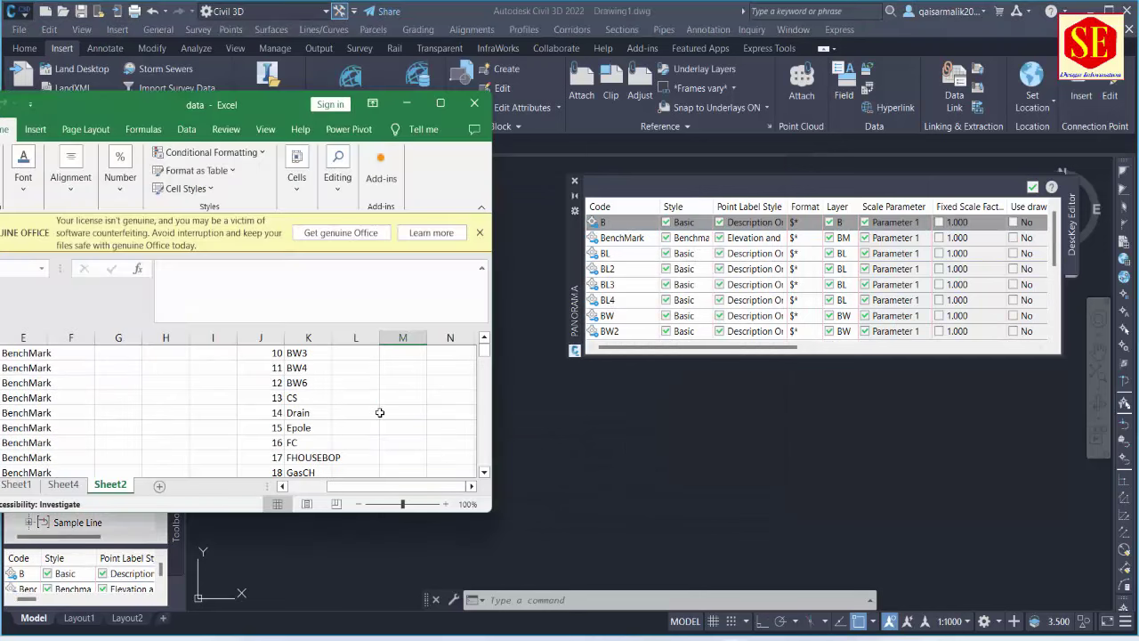
pyautogui.scroll(3, 372, 404)
pyautogui.scroll(-1, 358, 398)
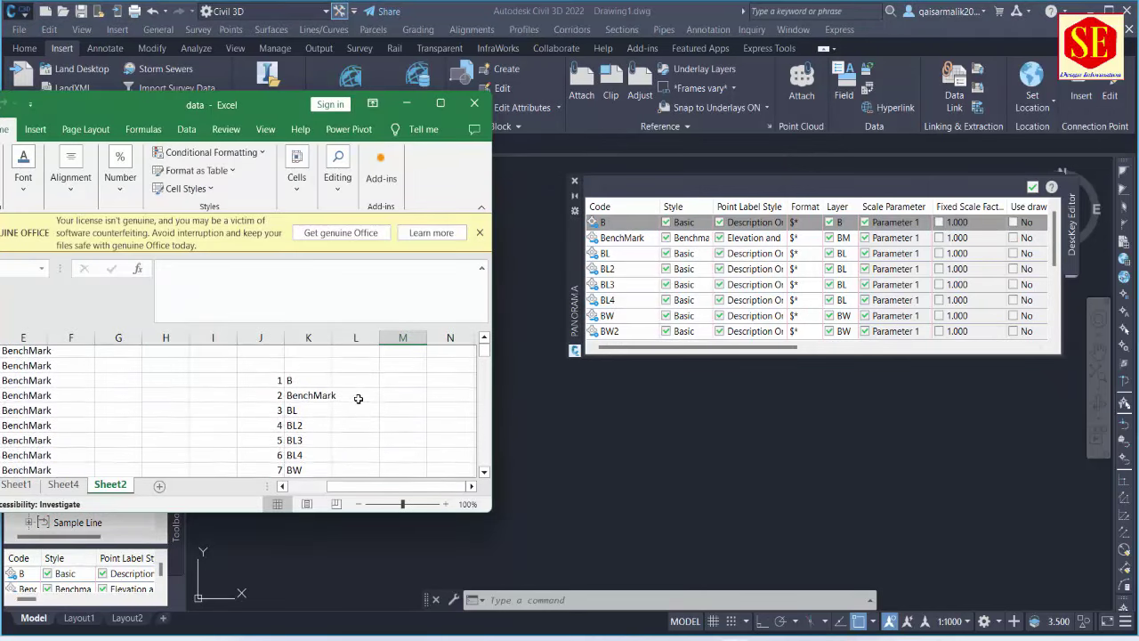
pyautogui.scroll(-1, 354, 405)
pyautogui.scroll(-2, 347, 416)
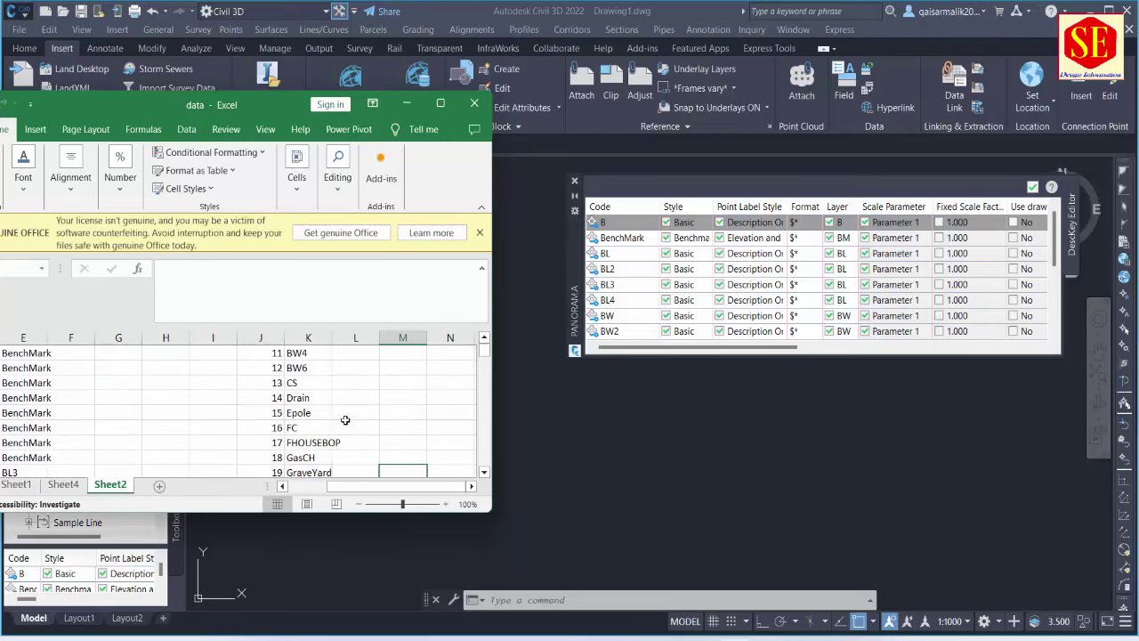
pyautogui.click(312, 457)
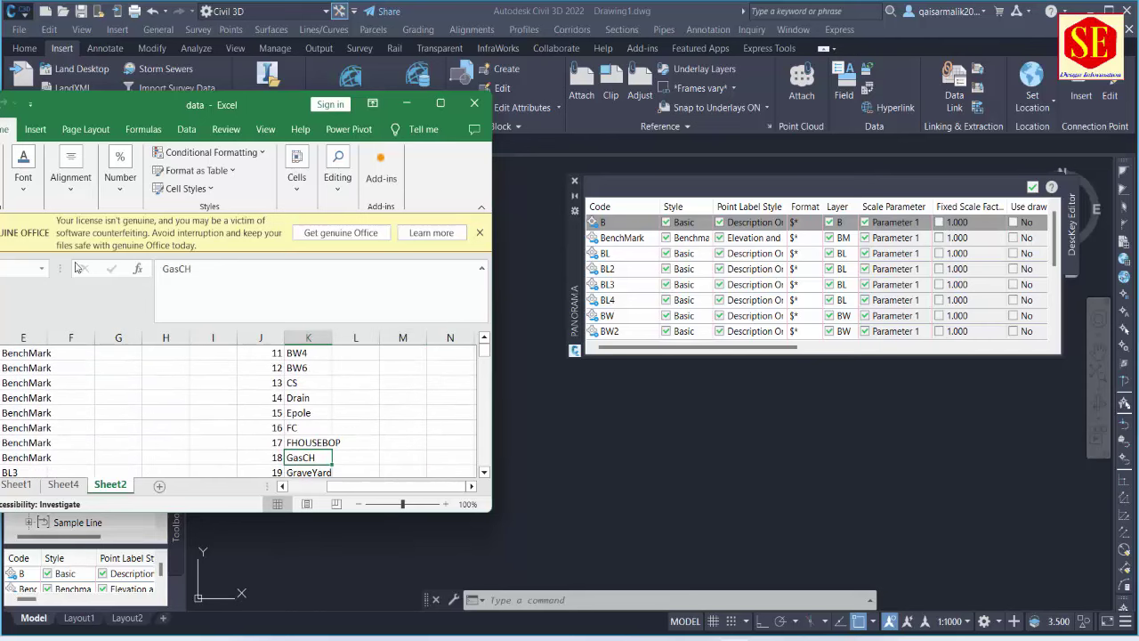
pyautogui.doubleClick(174, 268)
pyautogui.rightClick(183, 271)
pyautogui.click(223, 295)
# Step: Duplicate the FHOUSE description key and rename the copy to GasCH
pyautogui.click(574, 327)
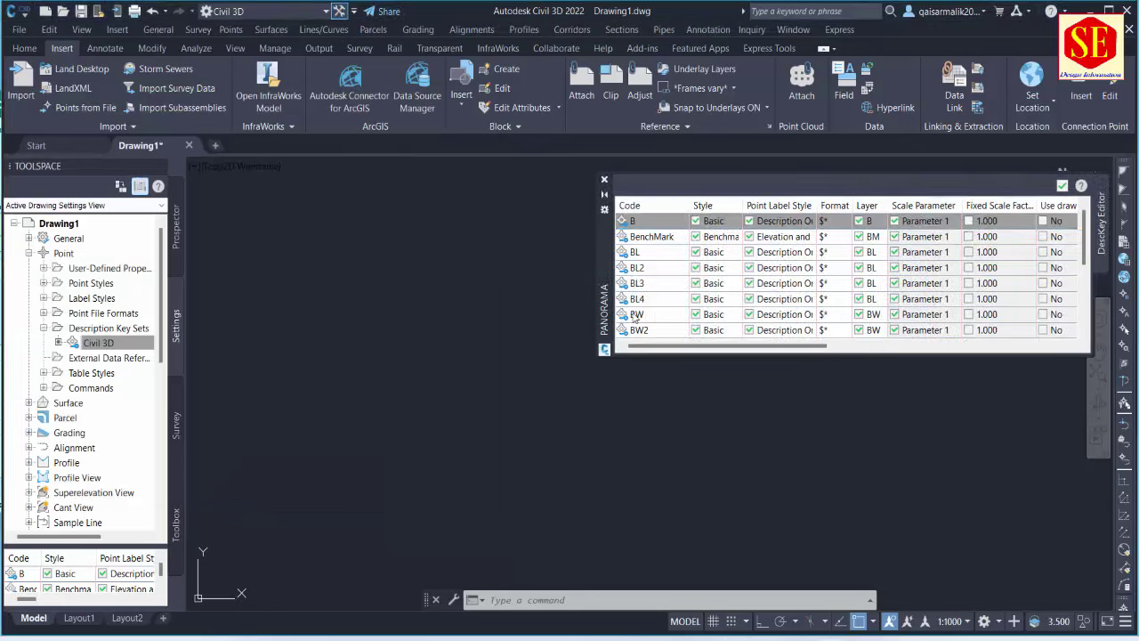
pyautogui.scroll(-2, 658, 306)
pyautogui.scroll(-1, 659, 305)
pyautogui.scroll(-1, 659, 305)
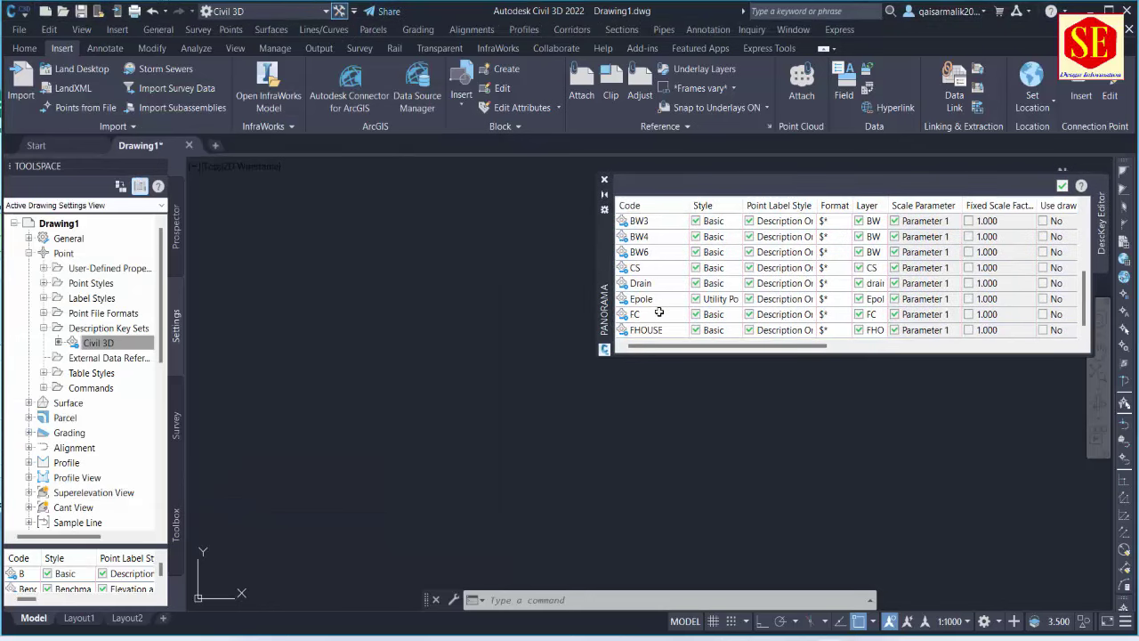
pyautogui.click(646, 330)
pyautogui.rightClick(646, 331)
pyautogui.click(685, 354)
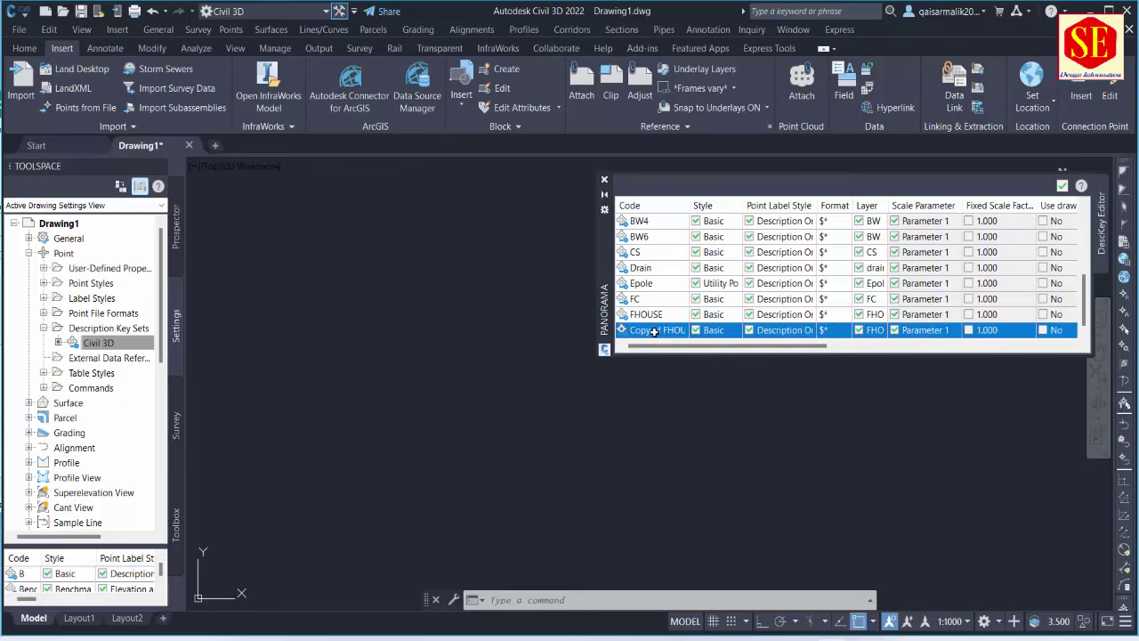
pyautogui.doubleClick(655, 331)
pyautogui.write('GasCH')
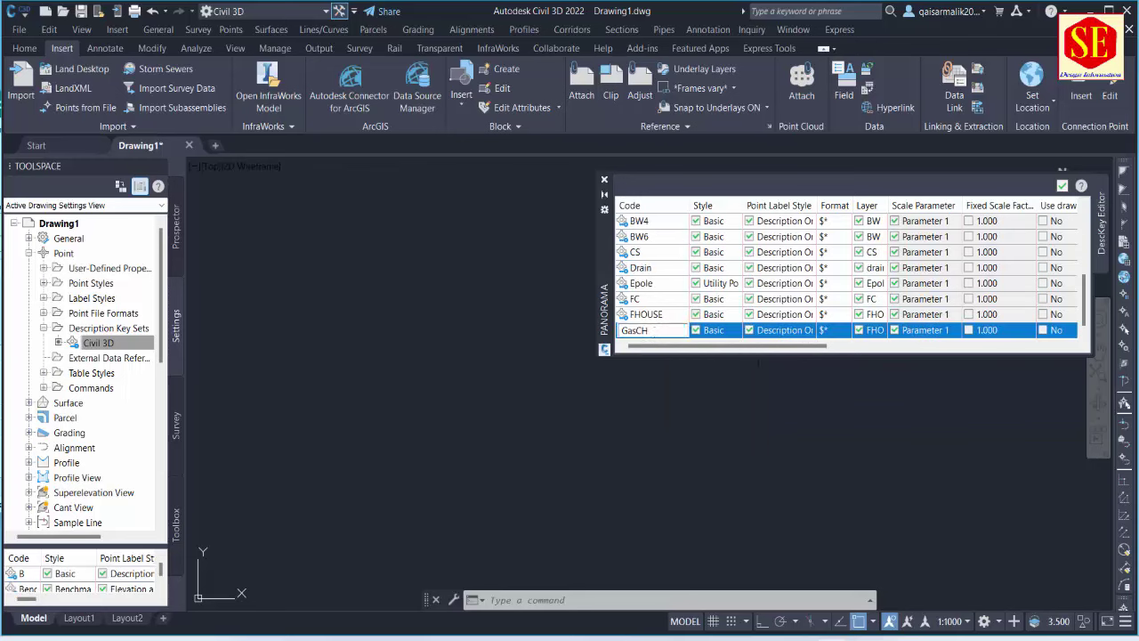
# Step: Set the GasCH key's point style to Gas Valve
pyautogui.click(726, 331)
pyautogui.click(591, 319)
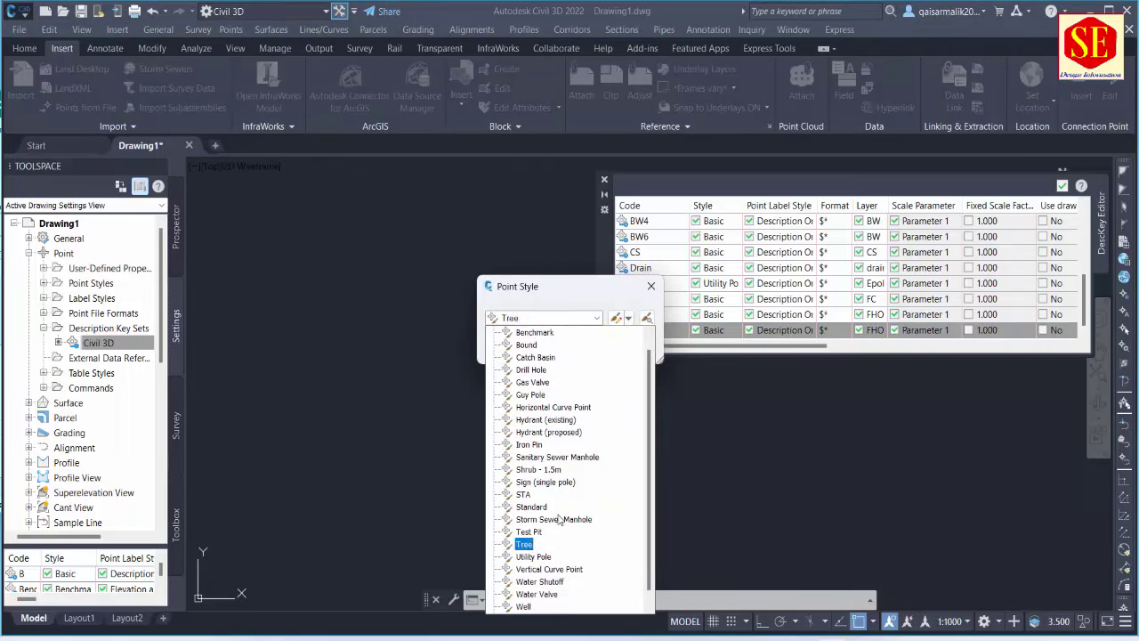
pyautogui.click(532, 383)
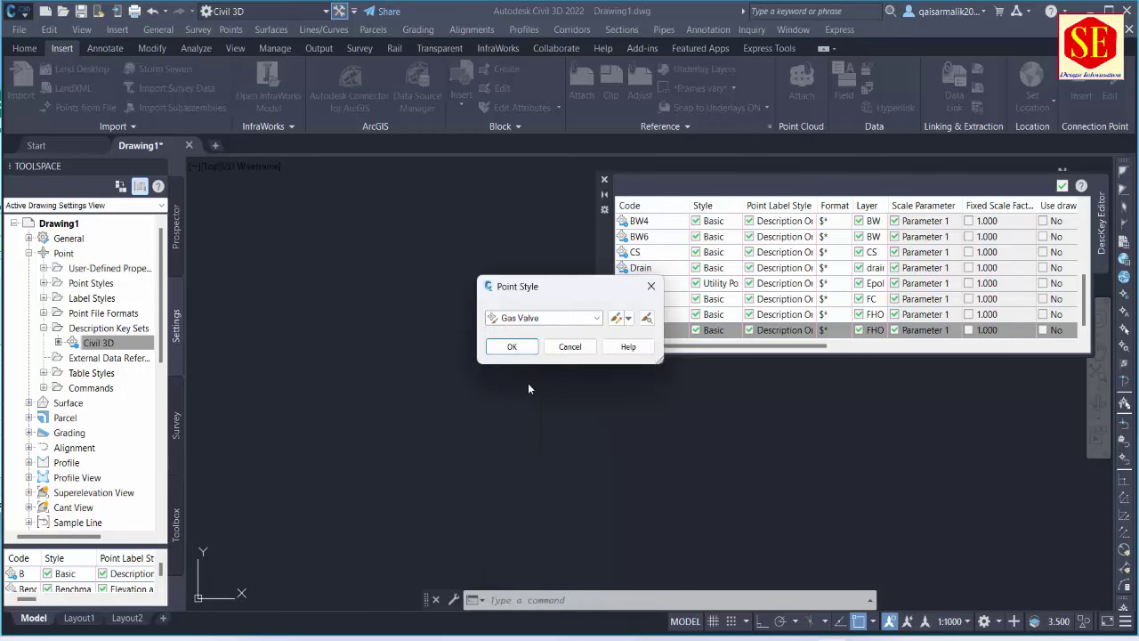
pyautogui.click(523, 348)
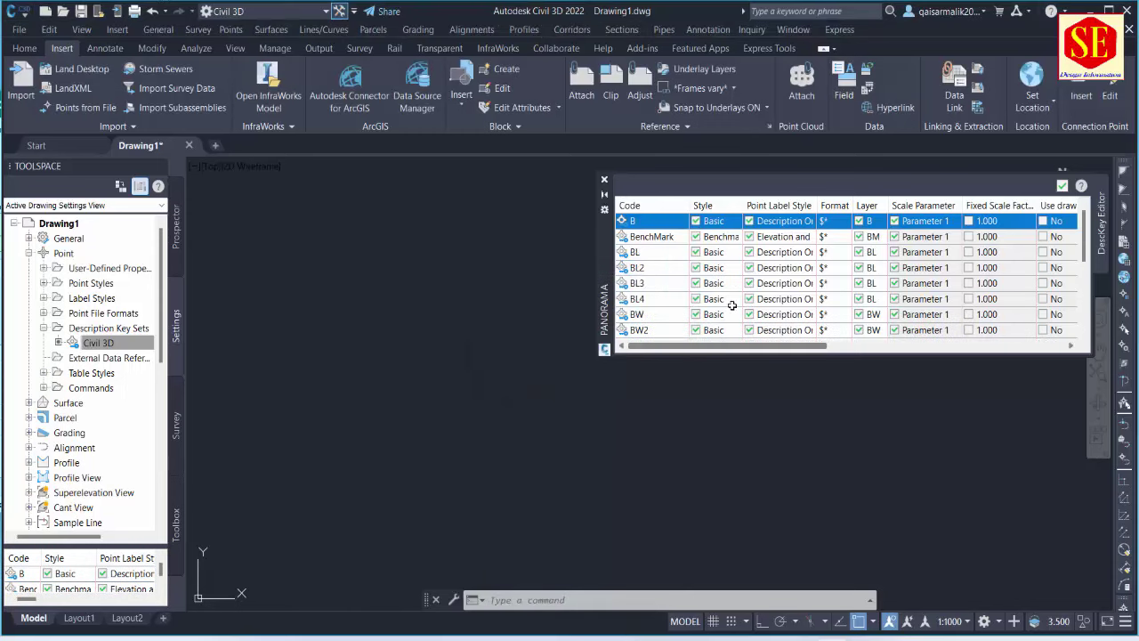
# Step: Create a new green GasCH layer and assign it to the GasCH key
pyautogui.scroll(-3, 734, 307)
pyautogui.scroll(1, 748, 309)
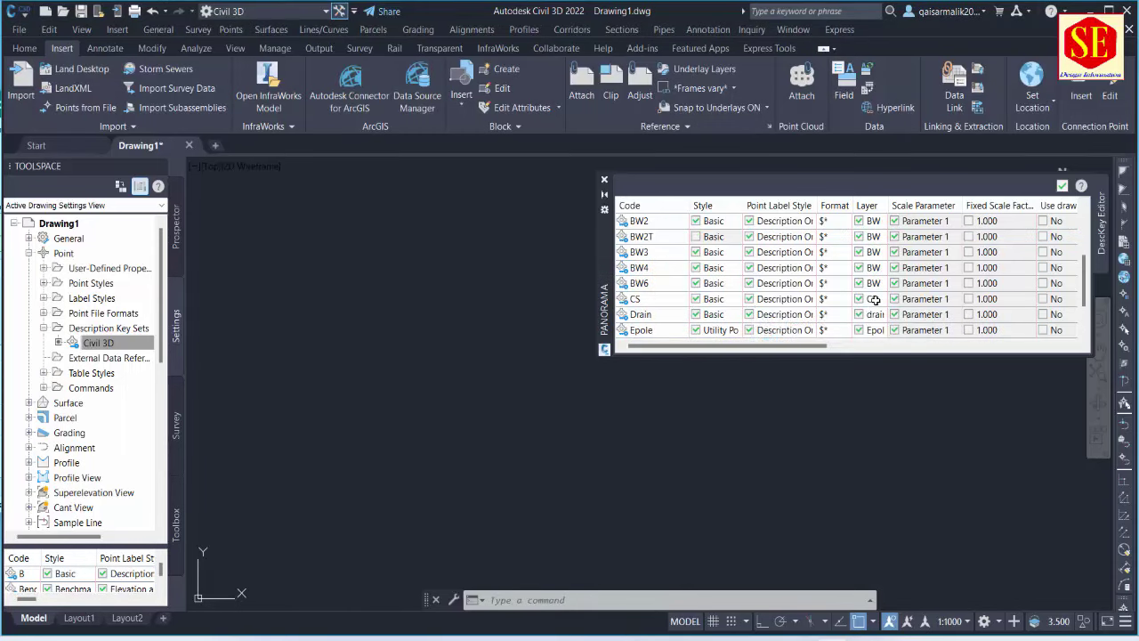
pyautogui.scroll(-1, 876, 304)
pyautogui.scroll(1, 890, 324)
pyautogui.scroll(-1, 886, 328)
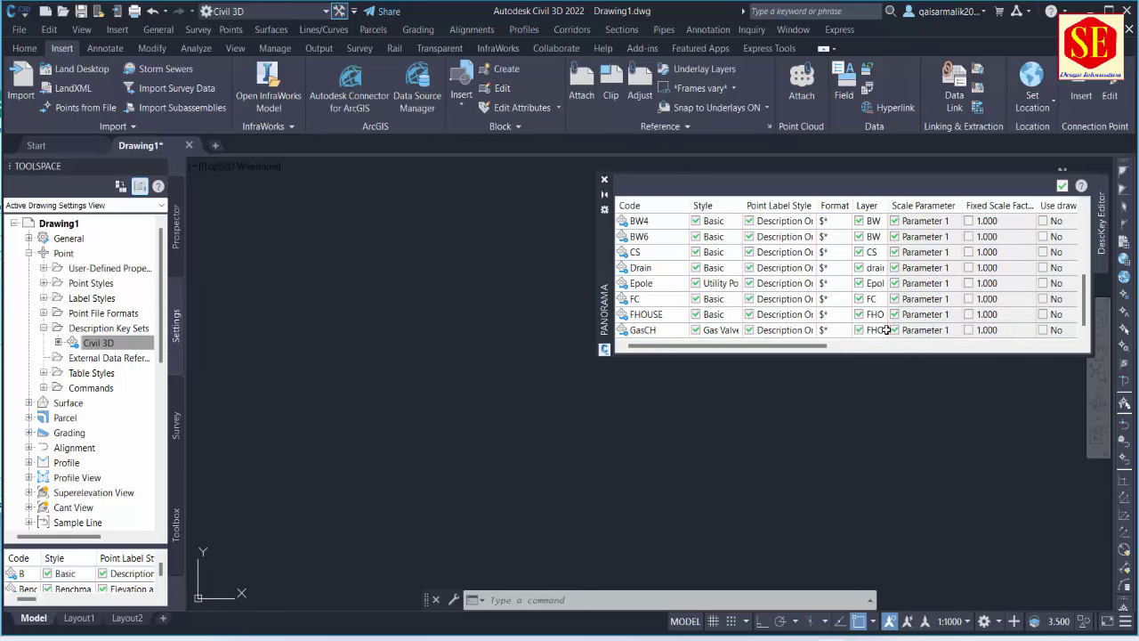
pyautogui.click(879, 330)
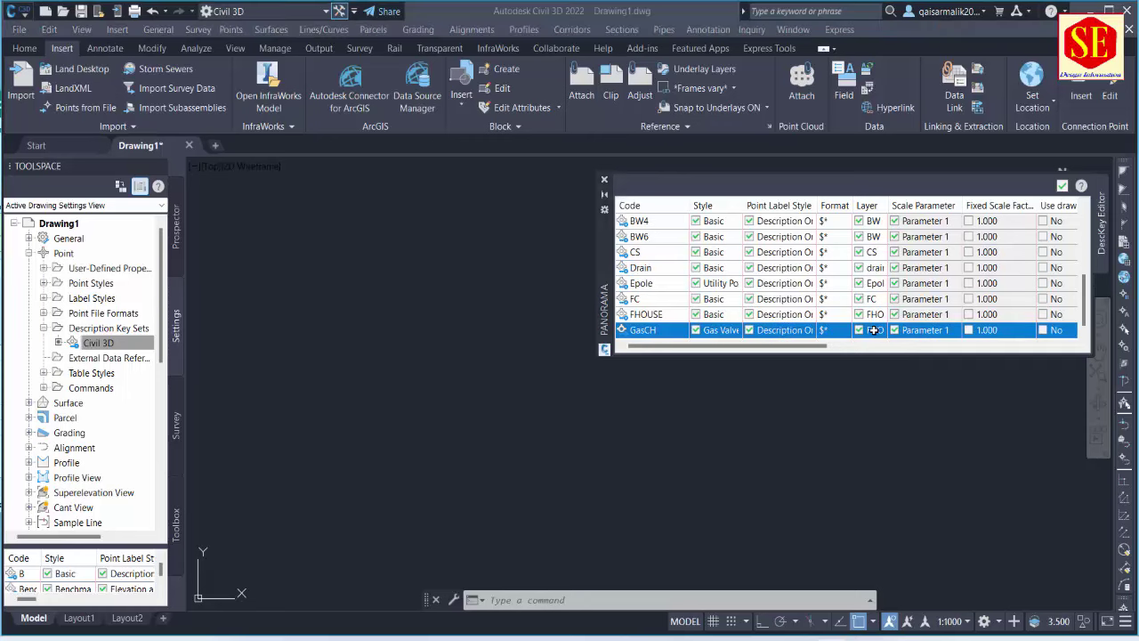
pyautogui.click(875, 330)
pyautogui.click(758, 196)
pyautogui.click(608, 261)
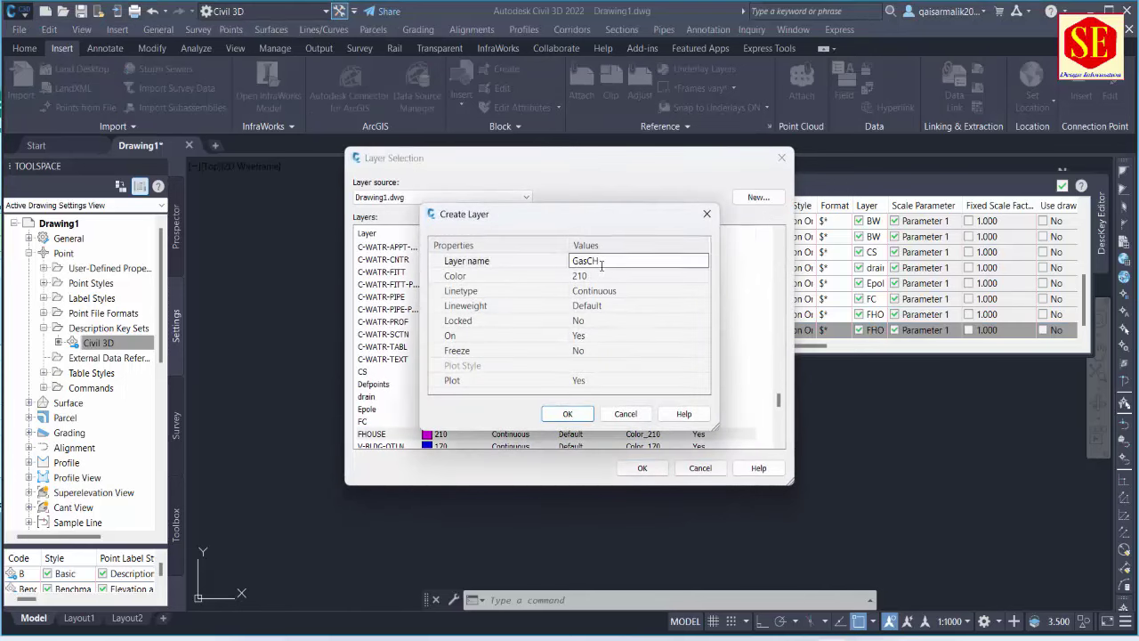
pyautogui.click(594, 277)
pyautogui.click(701, 276)
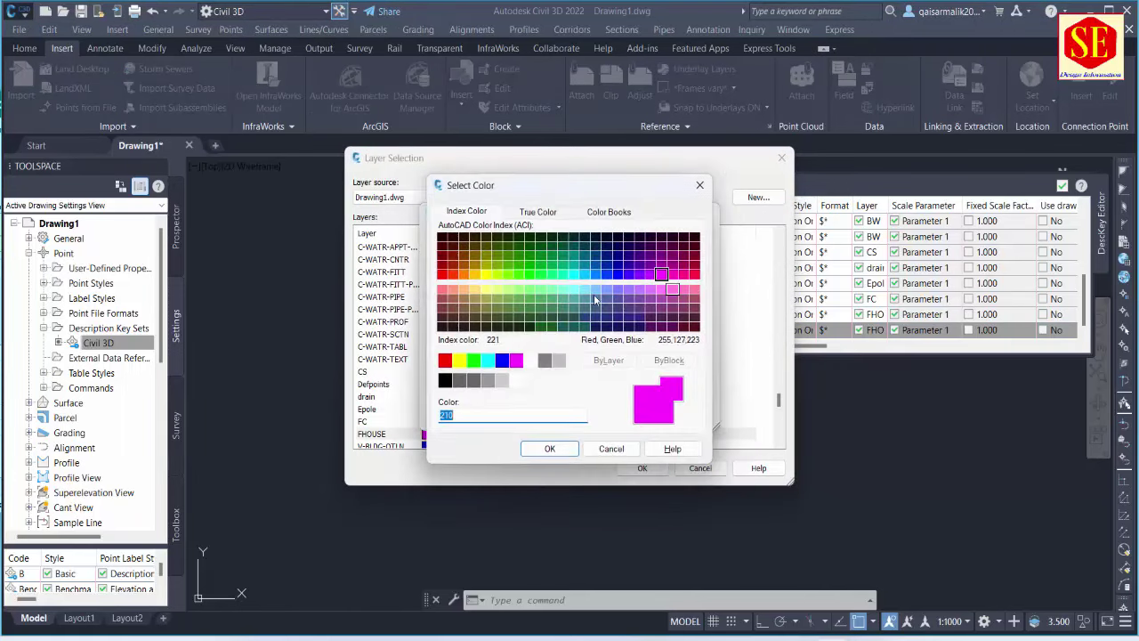
pyautogui.click(474, 360)
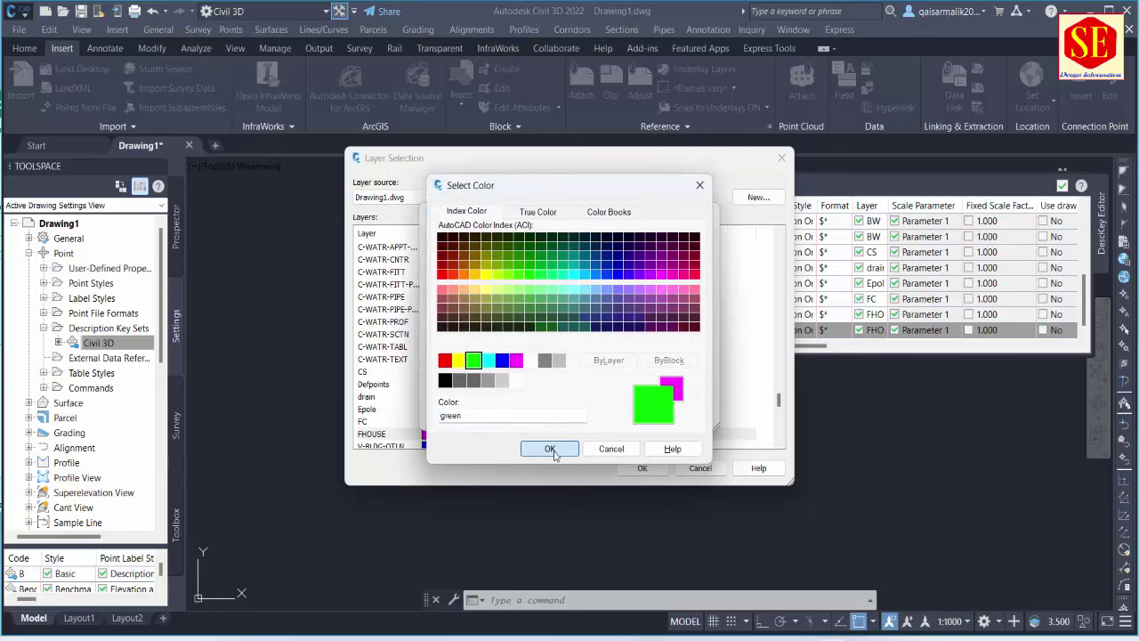
pyautogui.click(549, 448)
pyautogui.press('Return')
pyautogui.click(642, 468)
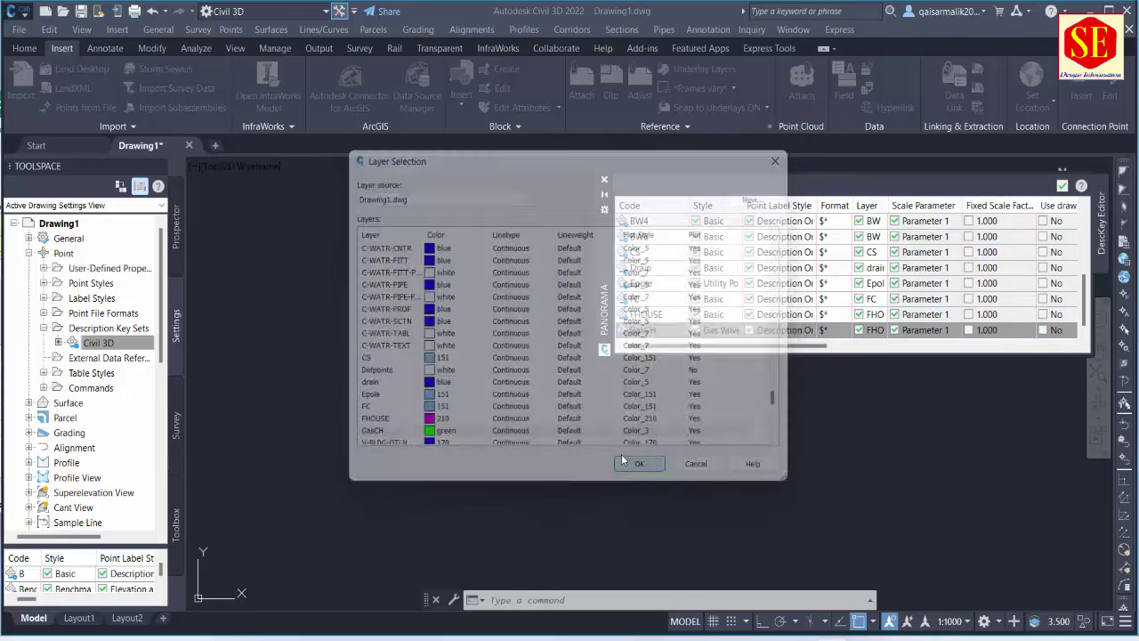
# Step: Copy the GraveYard code from cell K19 of the Excel code list
pyautogui.hotkey('alt', 'Tab')
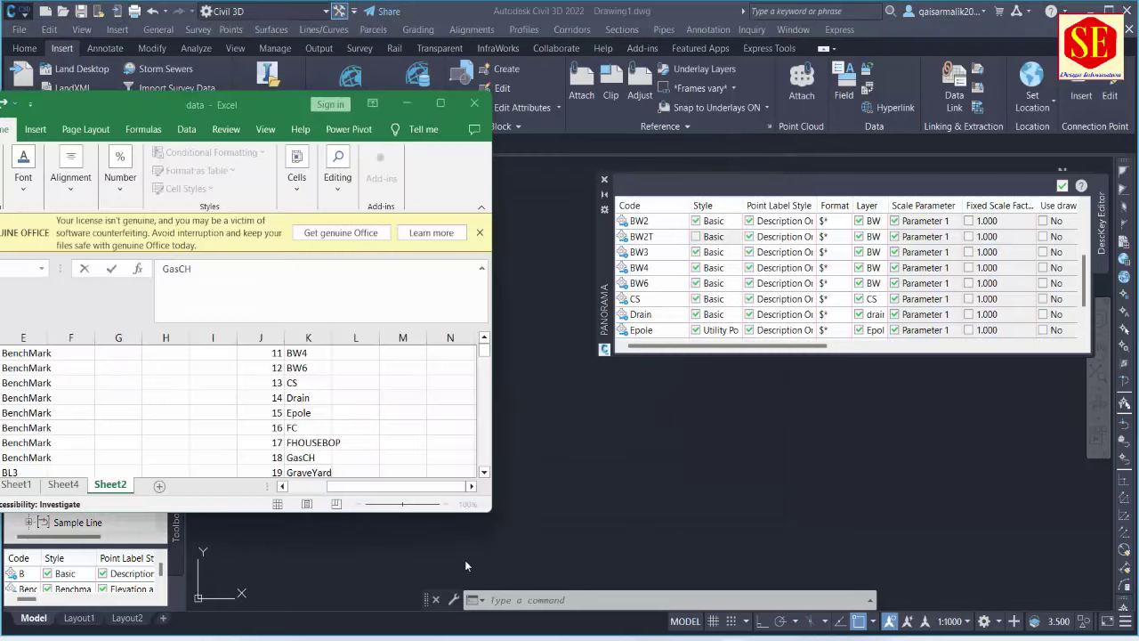
pyautogui.scroll(-1, 300, 411)
pyautogui.click(342, 439)
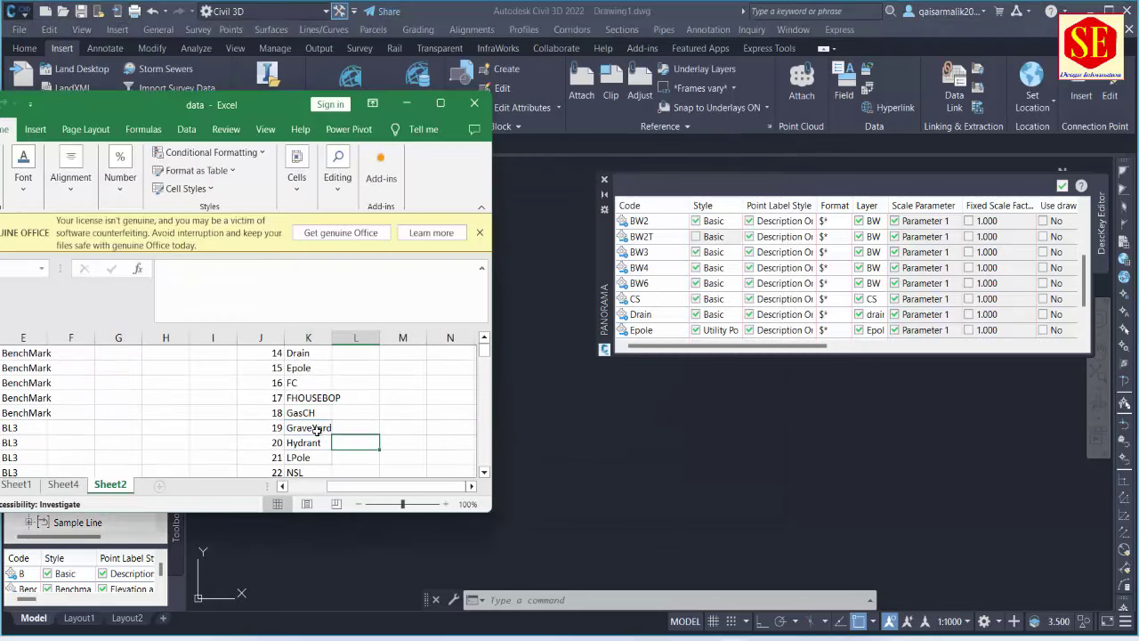
pyautogui.click(317, 428)
pyautogui.rightClick(317, 430)
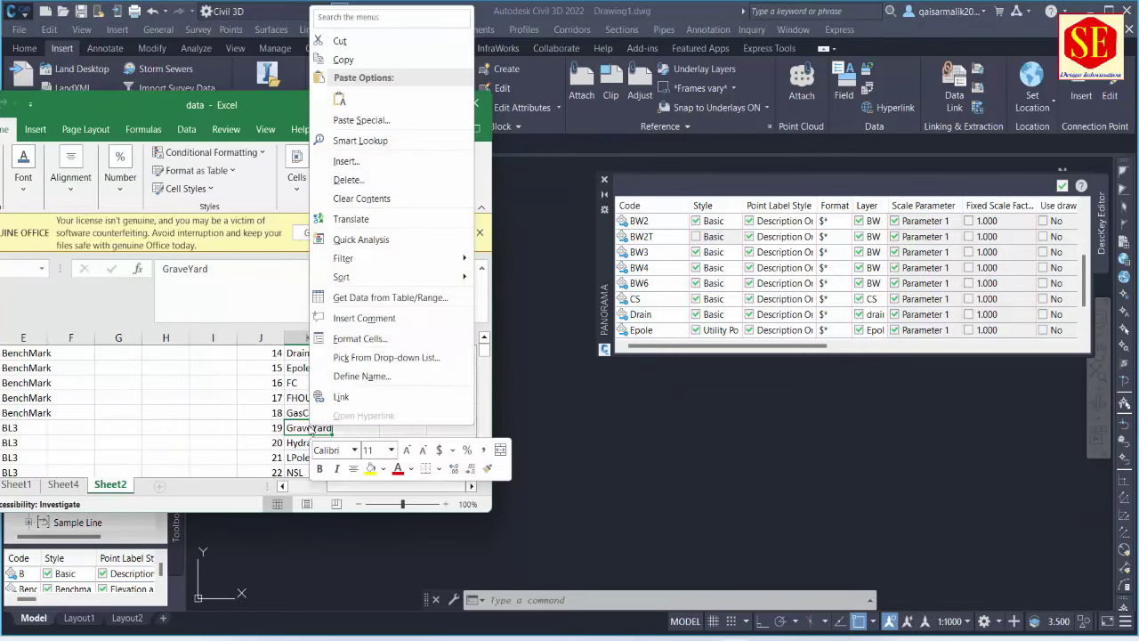
pyautogui.click(343, 58)
pyautogui.scroll(-1, 652, 294)
# Step: Duplicate the GasCH description key and rename the copy to GraveYard
pyautogui.click(652, 332)
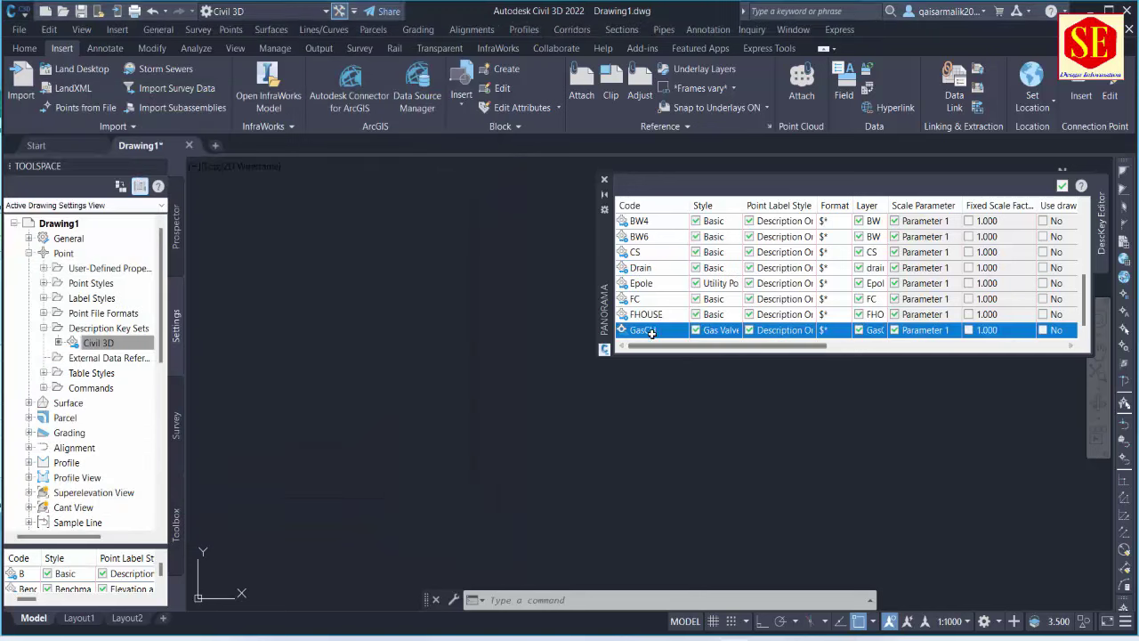
pyautogui.rightClick(652, 332)
pyautogui.click(699, 354)
pyautogui.scroll(-2, 670, 302)
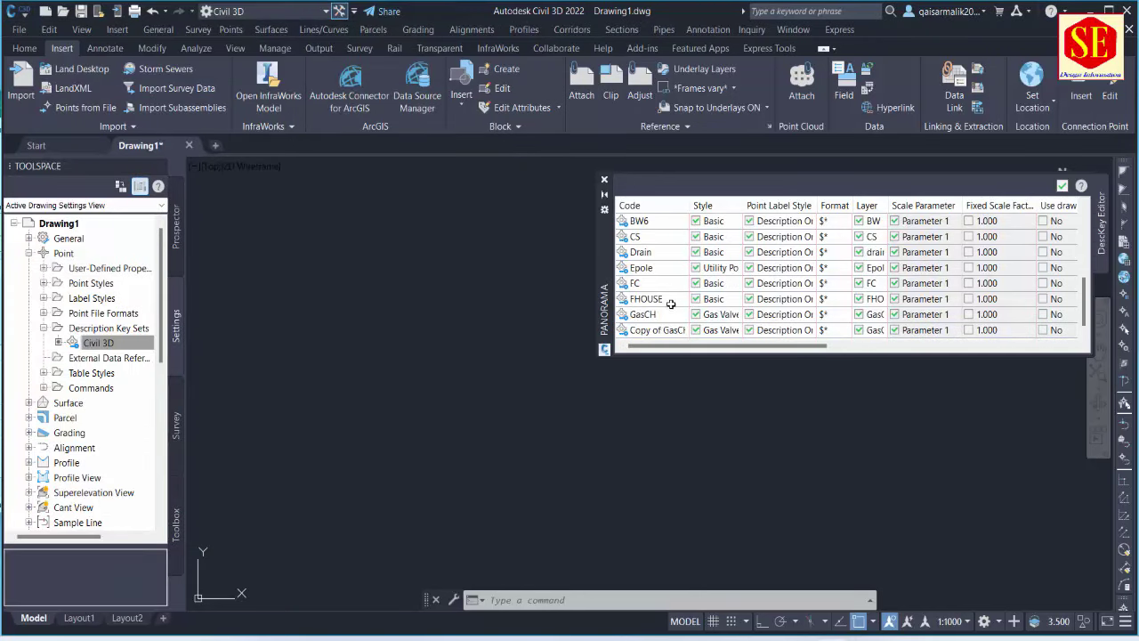
pyautogui.click(664, 331)
pyautogui.click(664, 331)
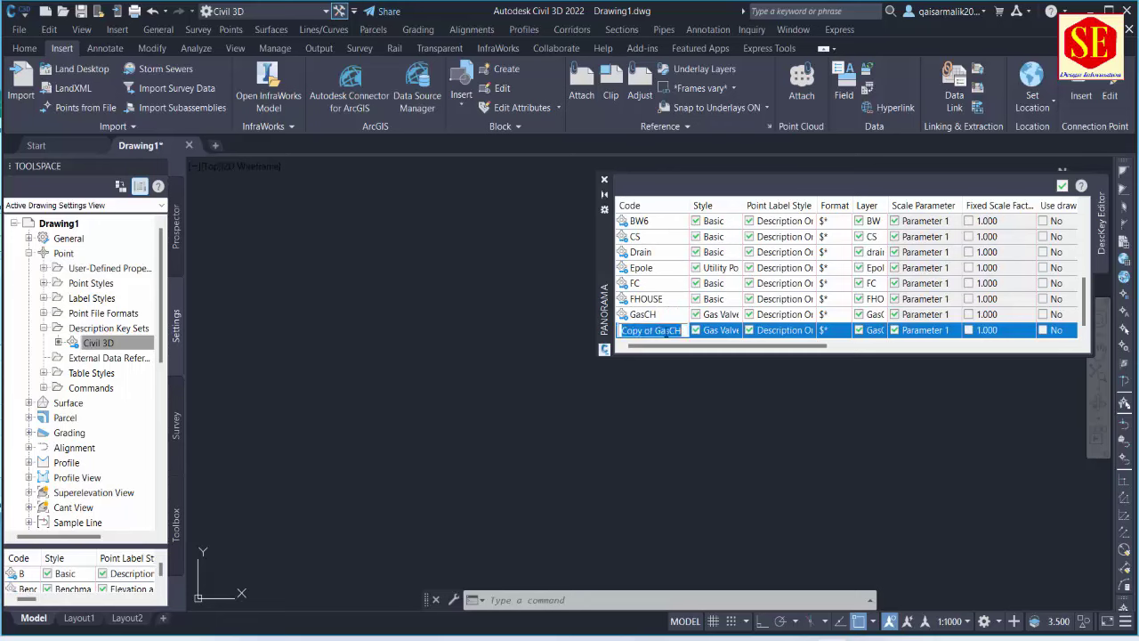
pyautogui.write('GraveYard')
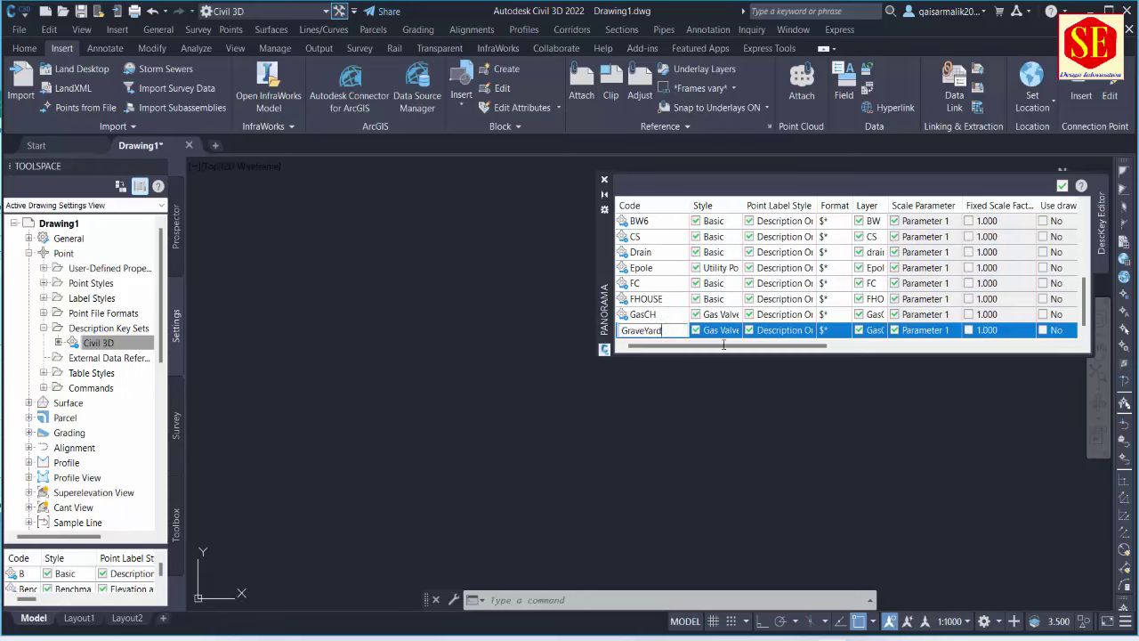
# Step: Set the GraveYard key's point style to Basic
pyautogui.click(722, 332)
pyautogui.click(574, 318)
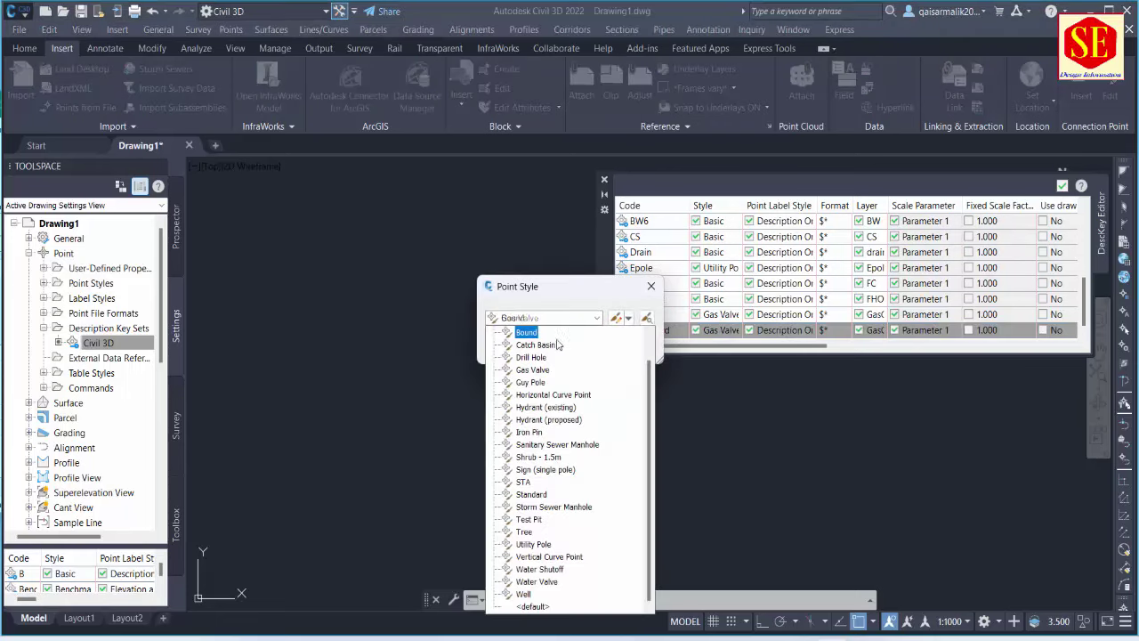
pyautogui.scroll(1, 534, 339)
pyautogui.click(530, 332)
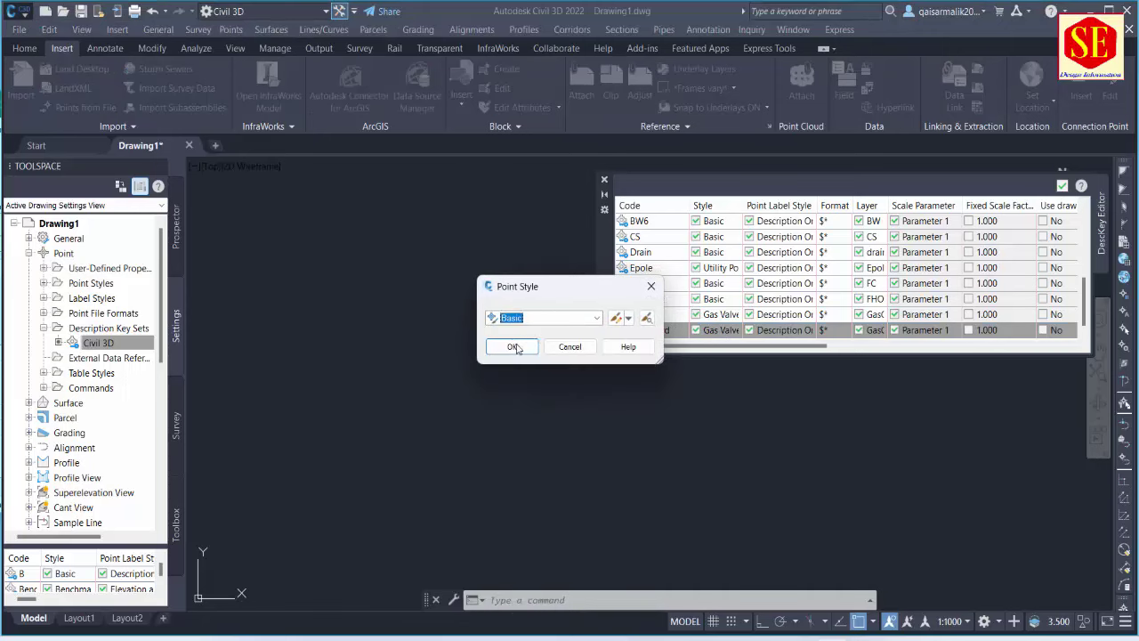
pyautogui.click(514, 348)
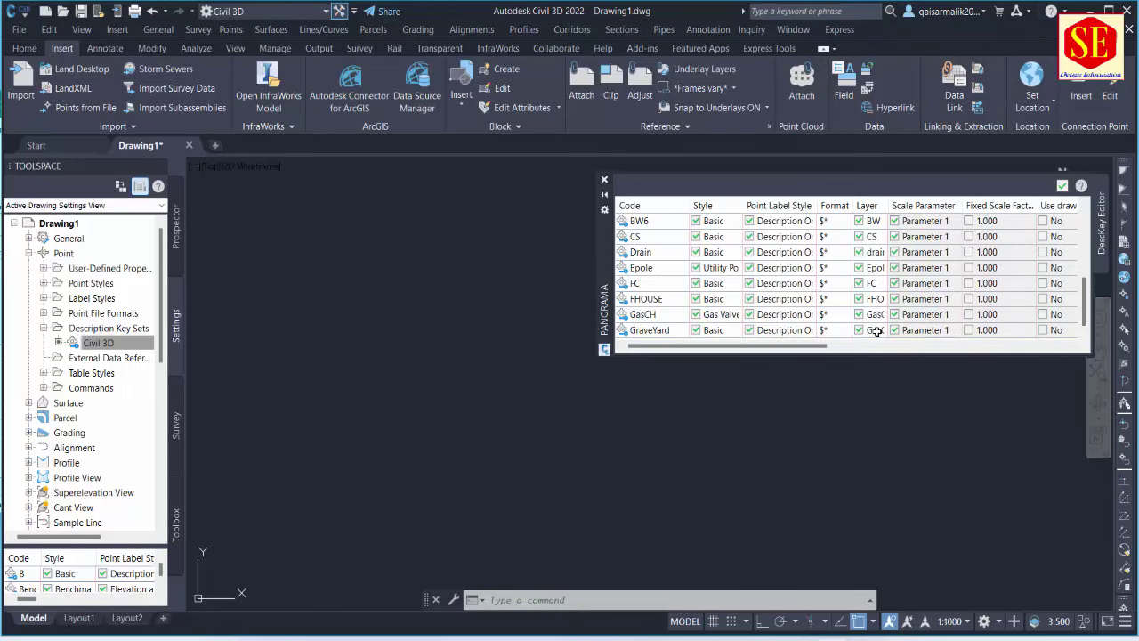
# Step: Create a new yellow GraveYard layer and assign it to the GraveYard key
pyautogui.click(877, 331)
pyautogui.click(877, 330)
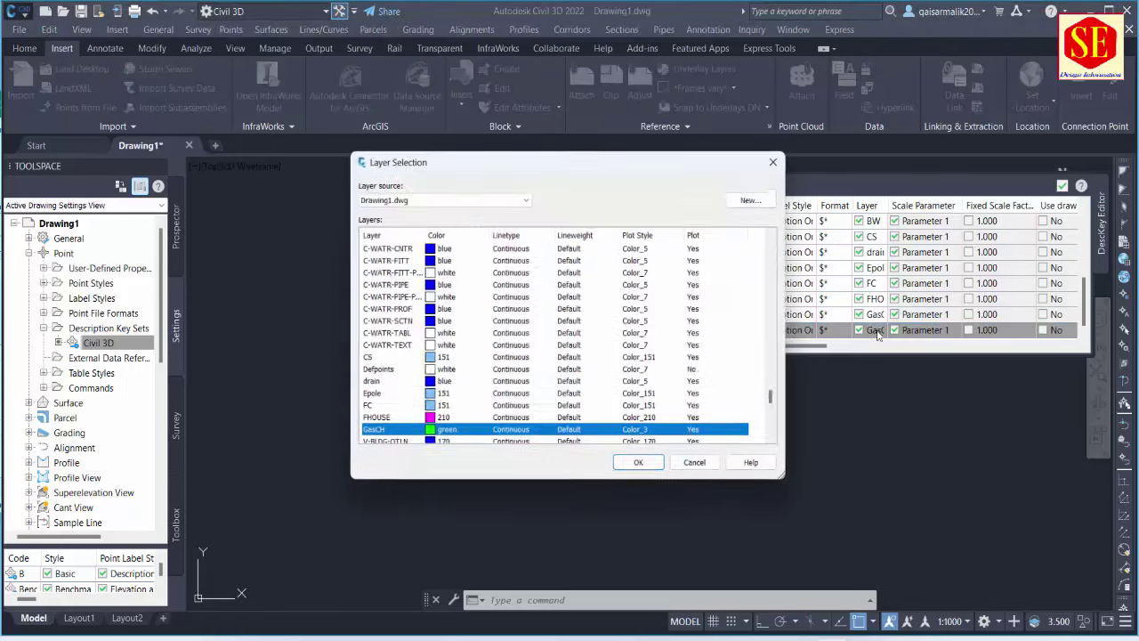
pyautogui.click(758, 197)
pyautogui.click(644, 263)
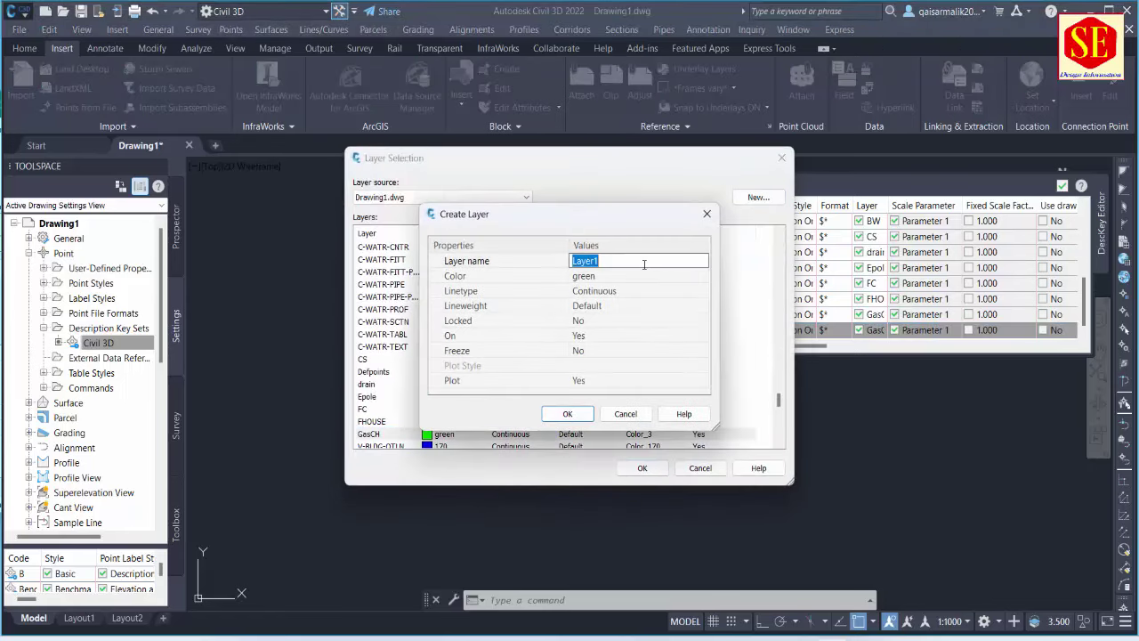
pyautogui.write('GraveYard')
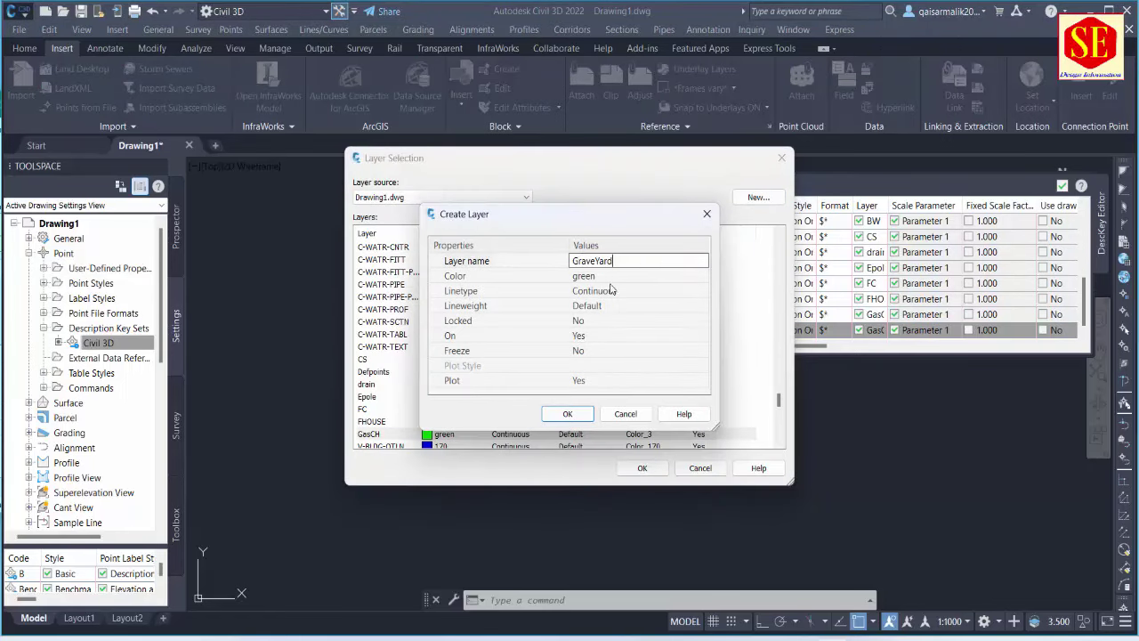
pyautogui.click(600, 280)
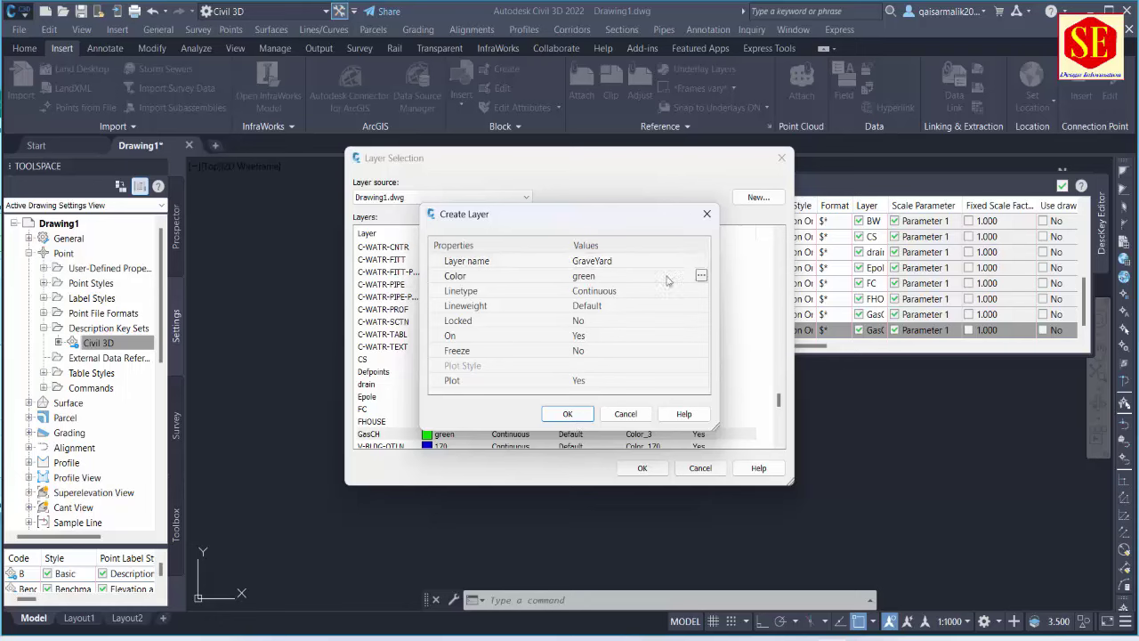
pyautogui.click(701, 277)
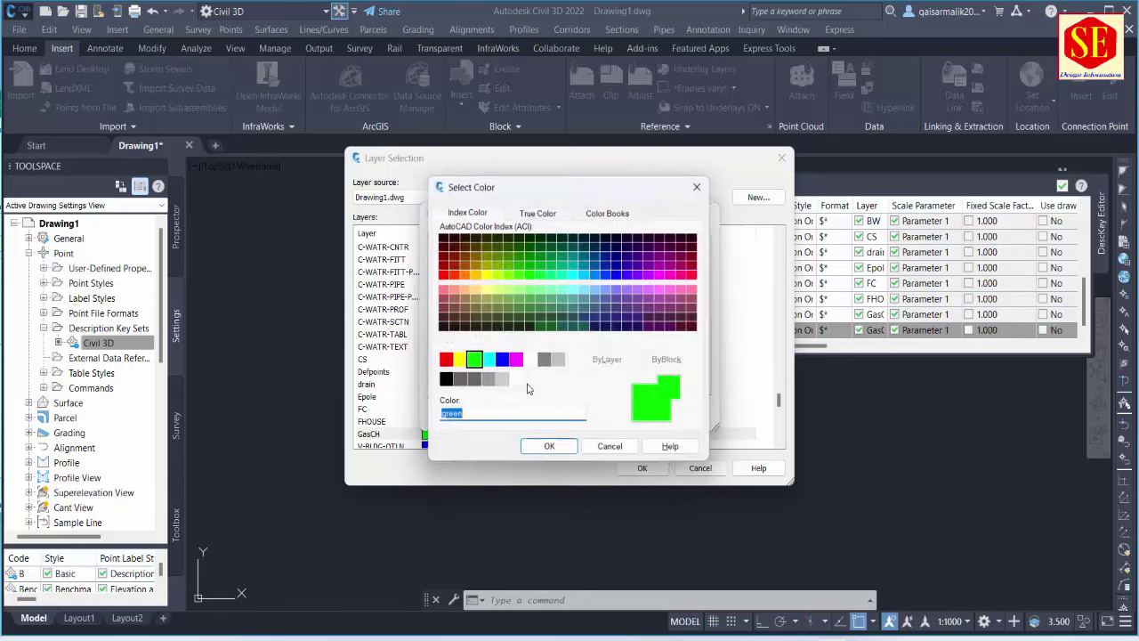
pyautogui.click(457, 361)
pyautogui.click(545, 450)
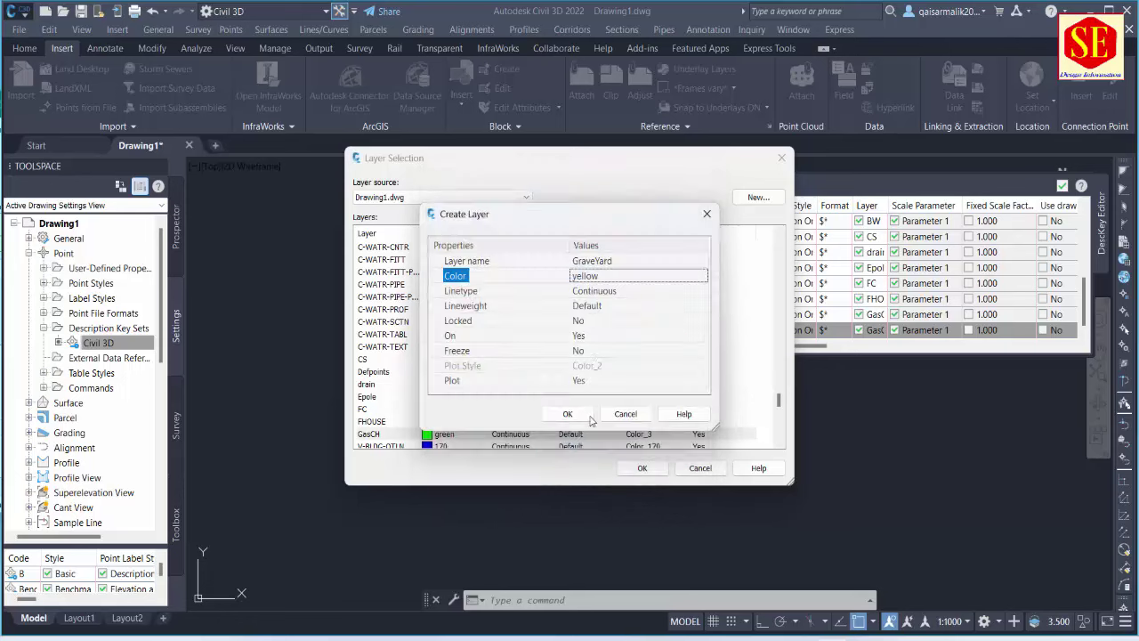
pyautogui.click(566, 414)
pyautogui.click(640, 470)
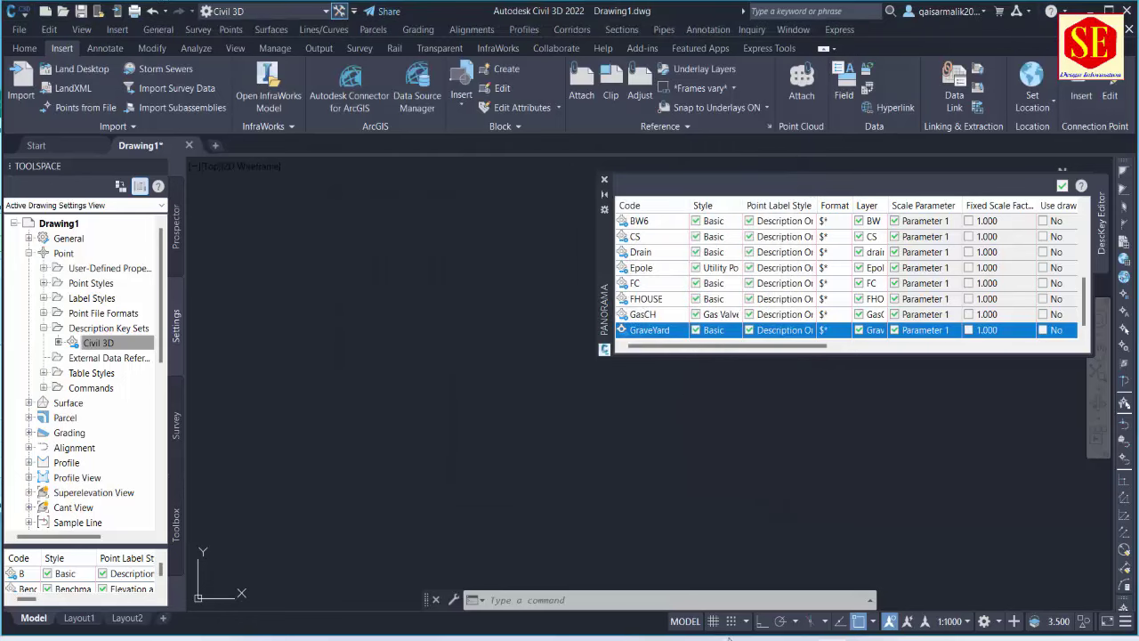
# Step: Copy the Hydrant code text from the Excel code list
pyautogui.click(734, 570)
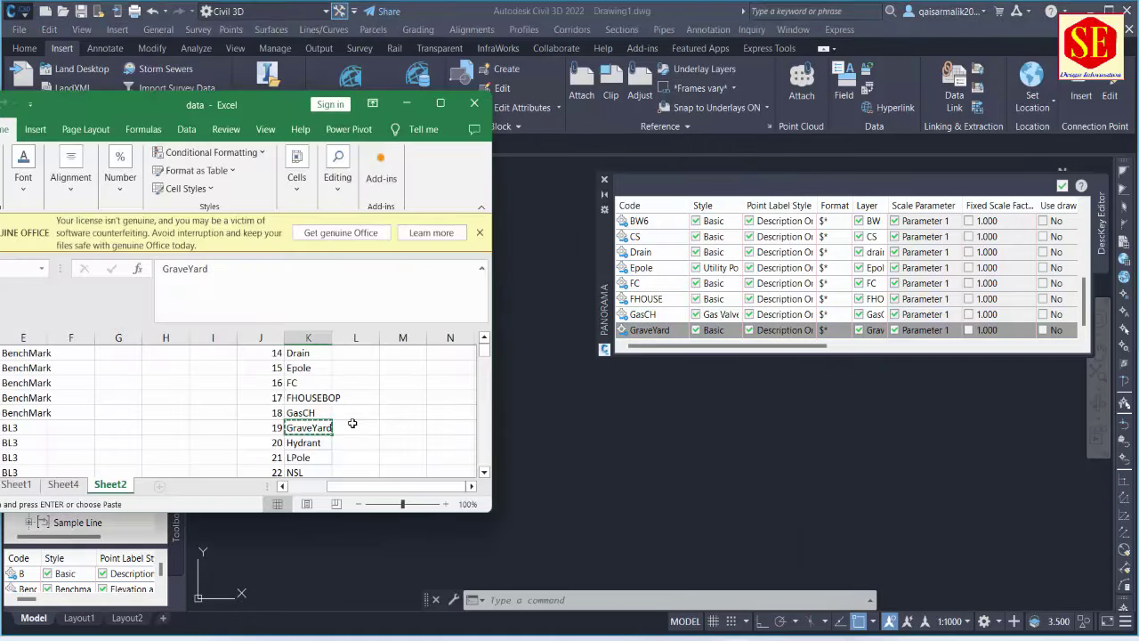
pyautogui.scroll(-2, 352, 423)
pyautogui.scroll(-1, 322, 421)
pyautogui.scroll(1, 320, 420)
pyautogui.scroll(1, 320, 419)
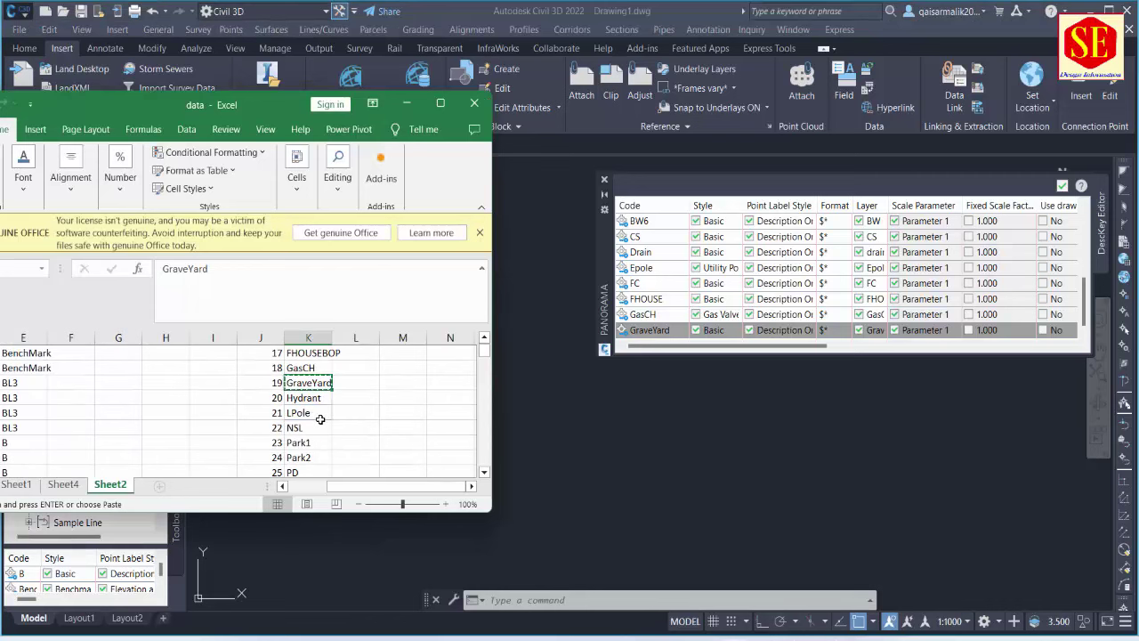
pyautogui.rightClick(303, 398)
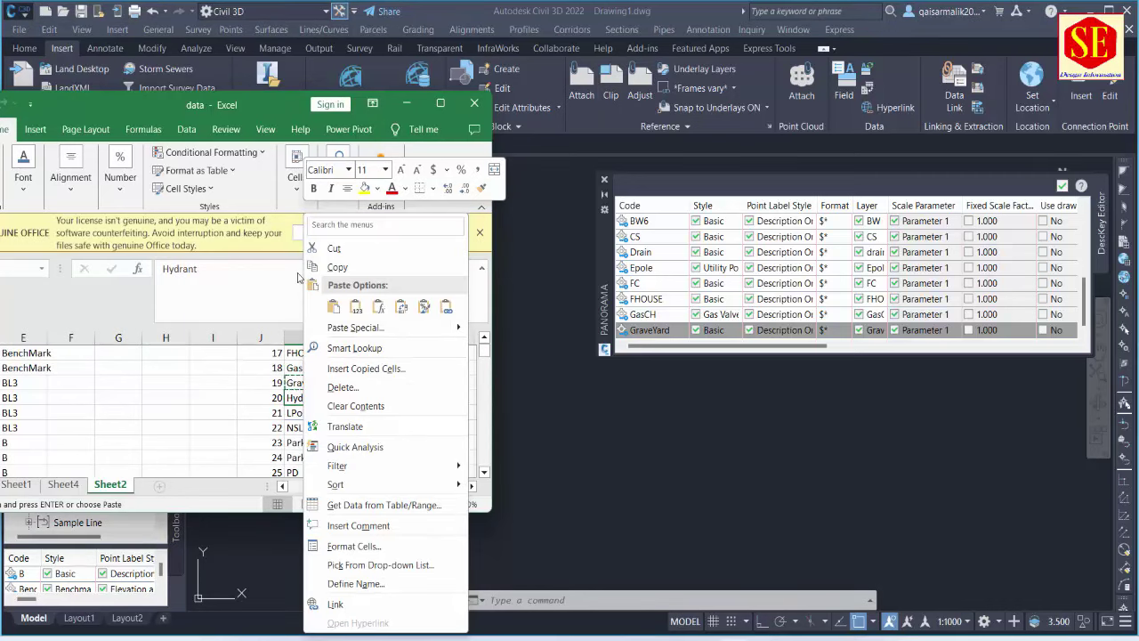
pyautogui.click(199, 269)
pyautogui.doubleClick(183, 269)
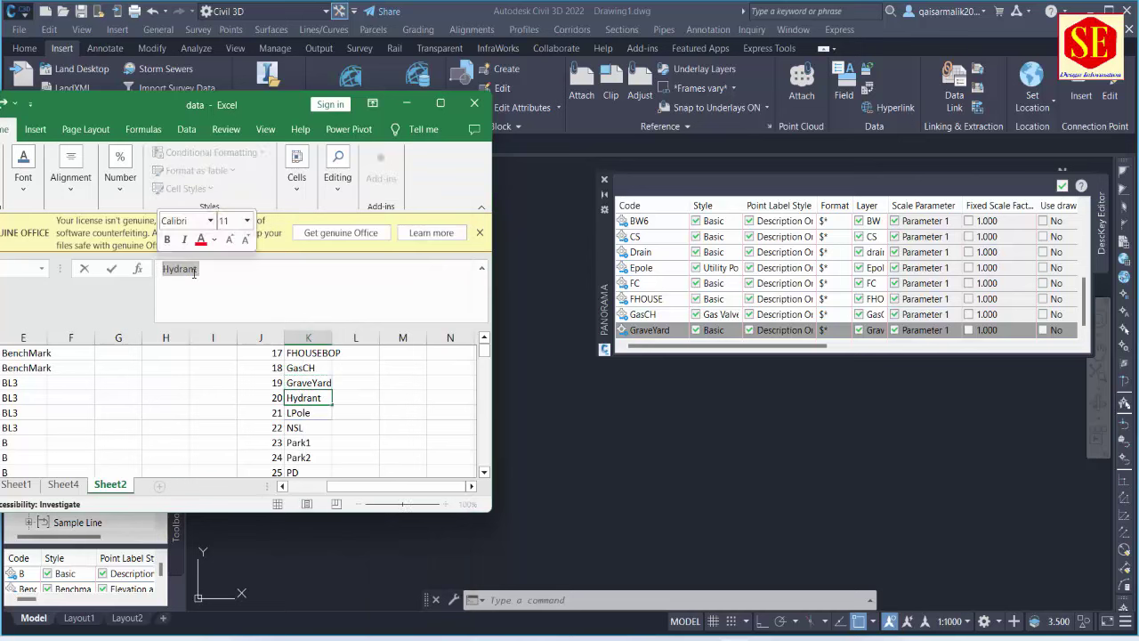
pyautogui.rightClick(191, 269)
pyautogui.click(214, 261)
# Step: Duplicate the GraveYard description key and rename the copy's code to Hydrant
pyautogui.click(664, 330)
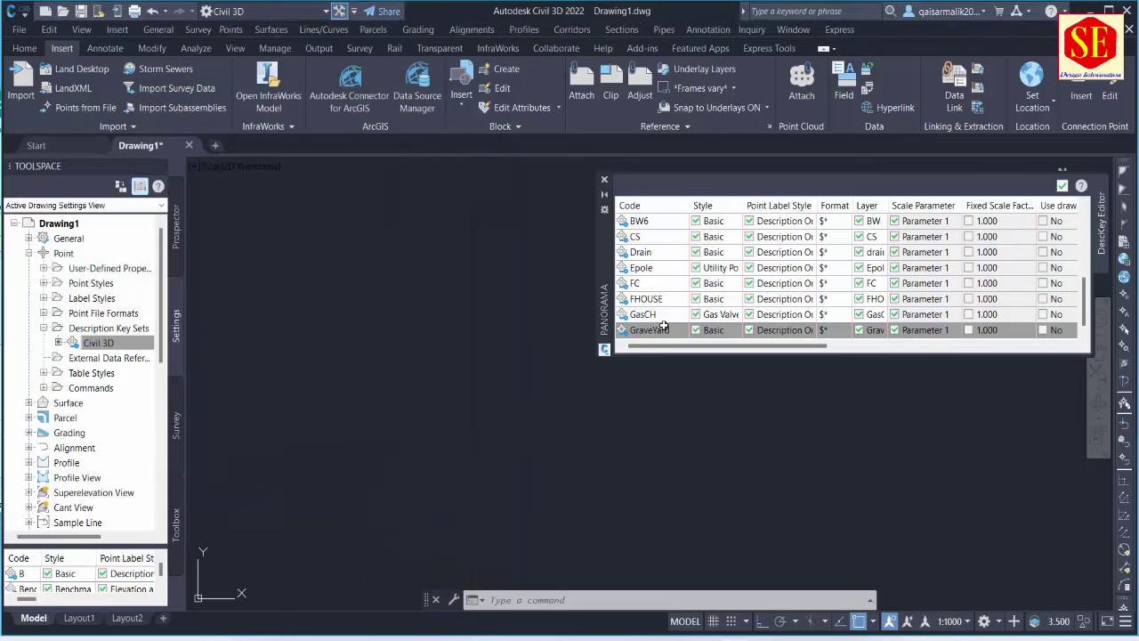
pyautogui.rightClick(664, 330)
pyautogui.press('Escape')
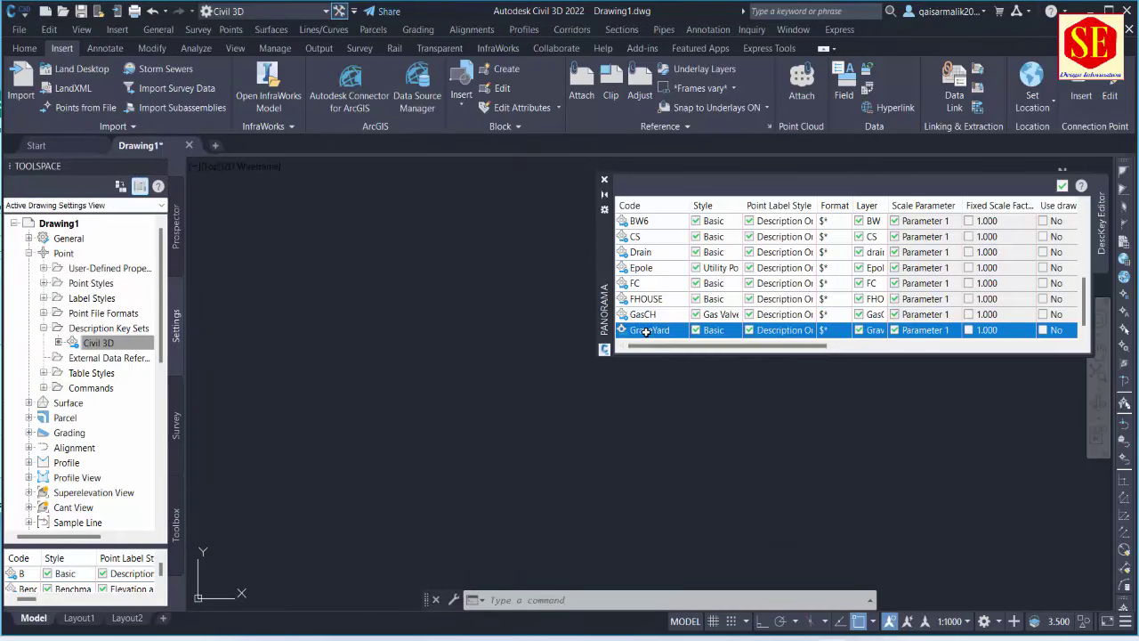
pyautogui.rightClick(648, 331)
pyautogui.click(667, 353)
pyautogui.click(656, 330)
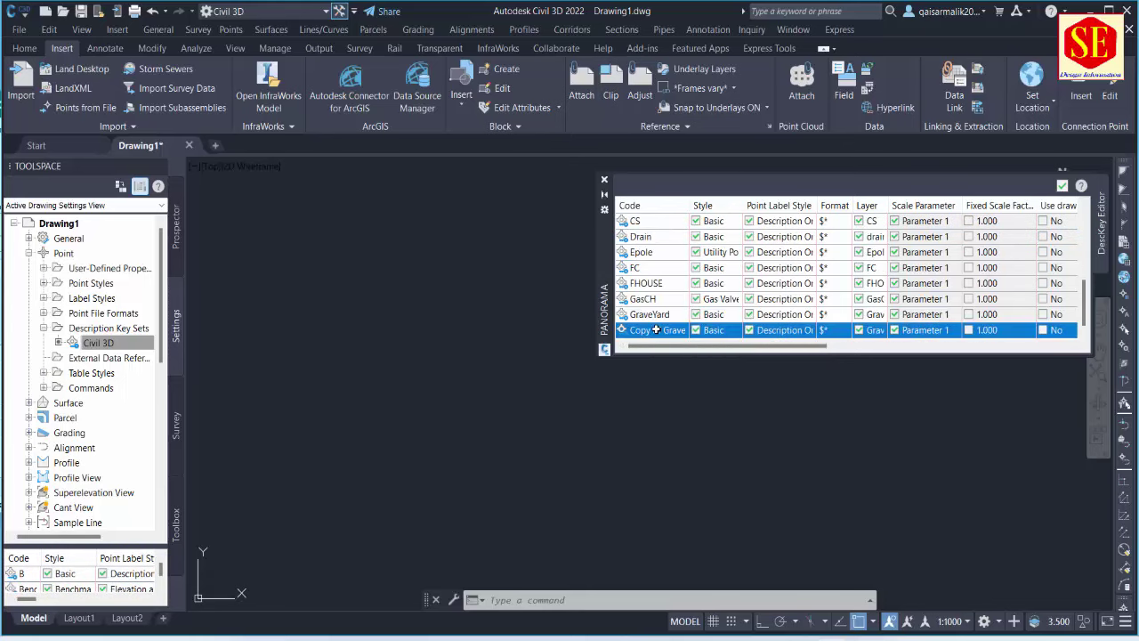
pyautogui.click(656, 331)
pyautogui.write('Hydrant')
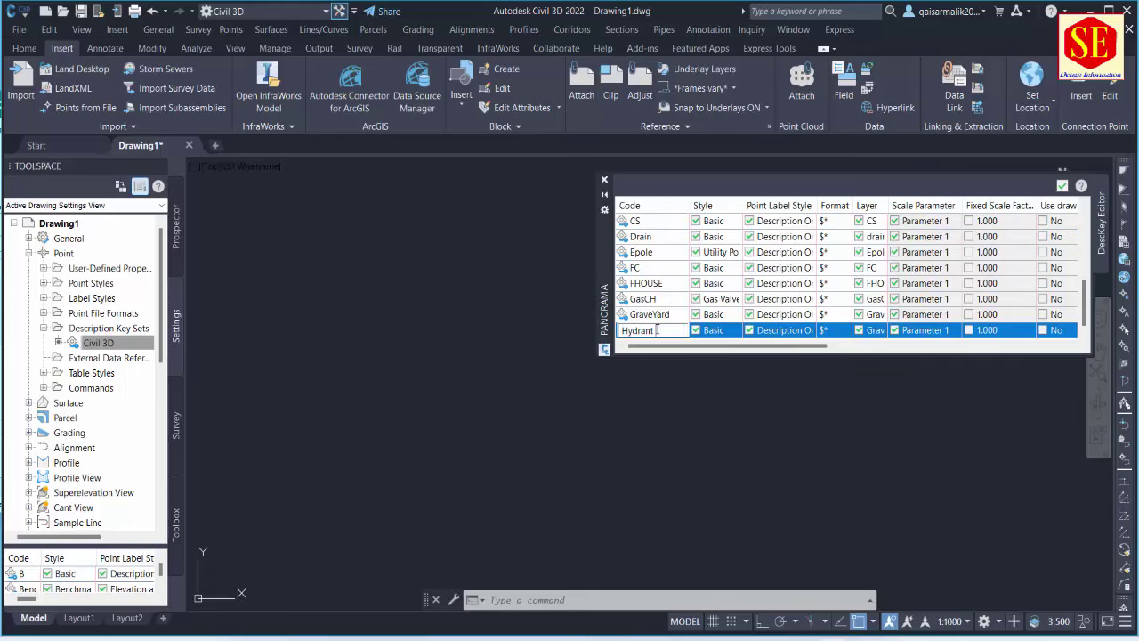
# Step: Give the Hydrant key the Hydrant (existing) point style
pyautogui.click(714, 330)
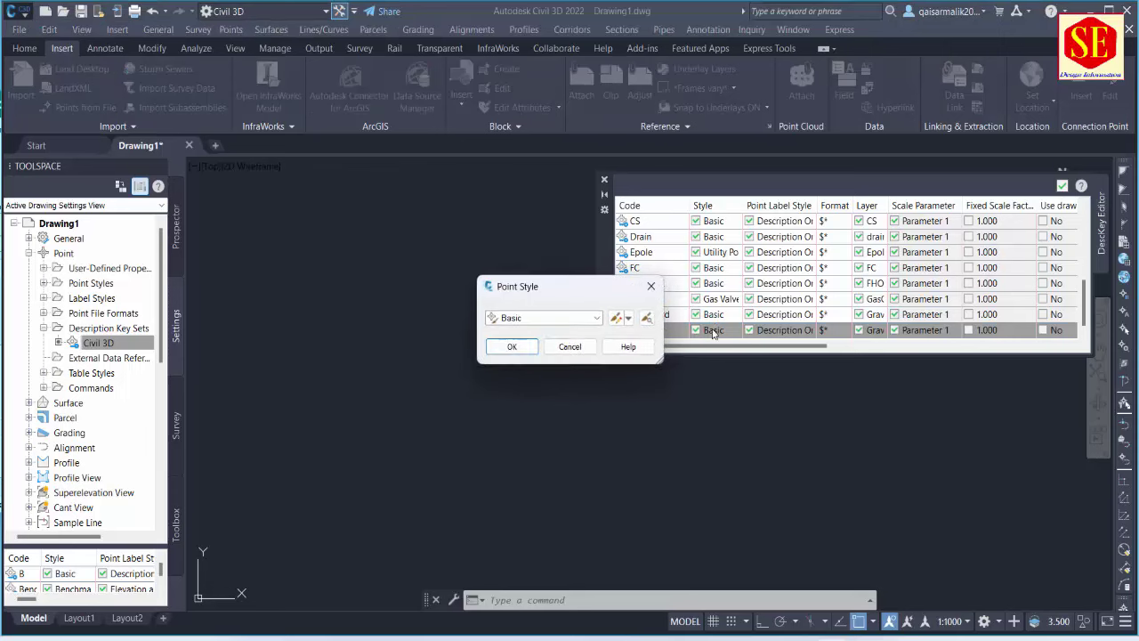
pyautogui.click(574, 318)
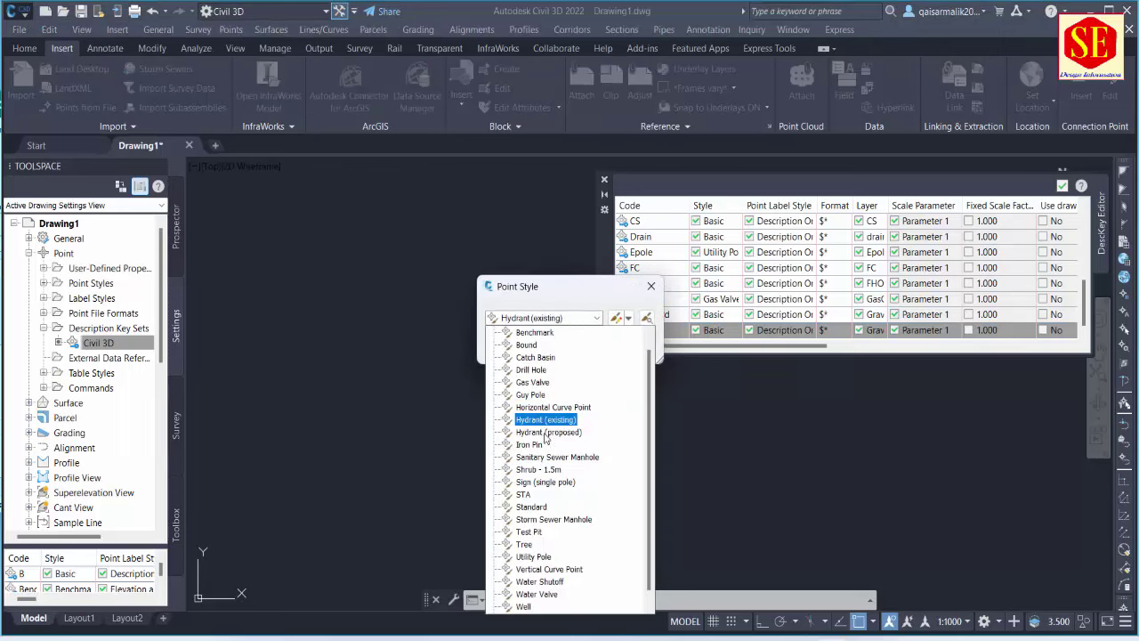
pyautogui.click(544, 420)
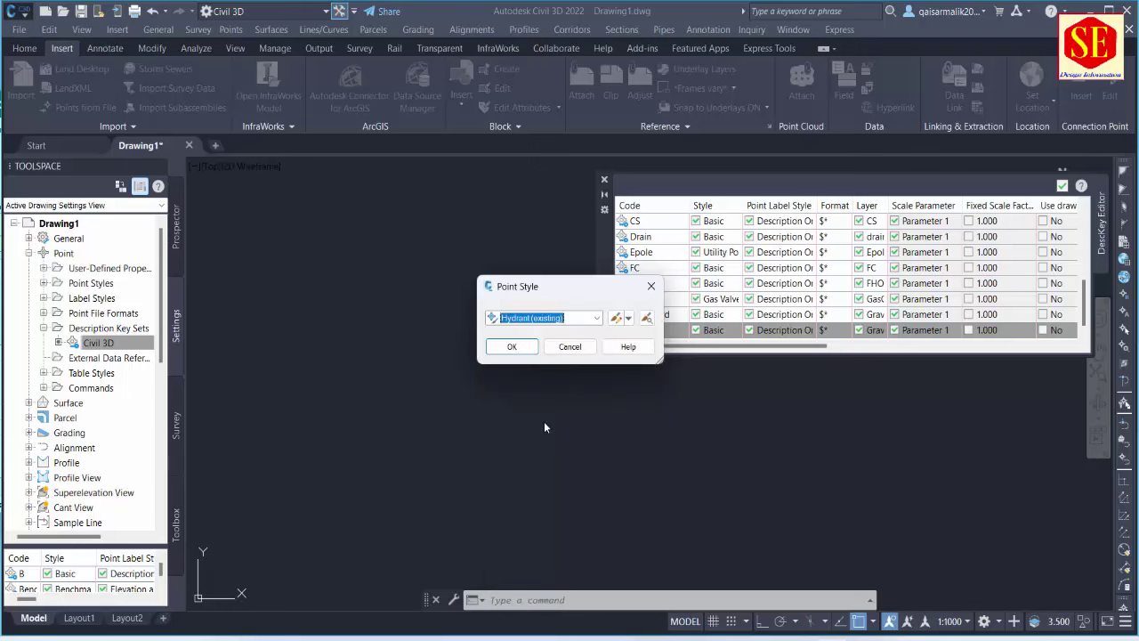
pyautogui.click(616, 318)
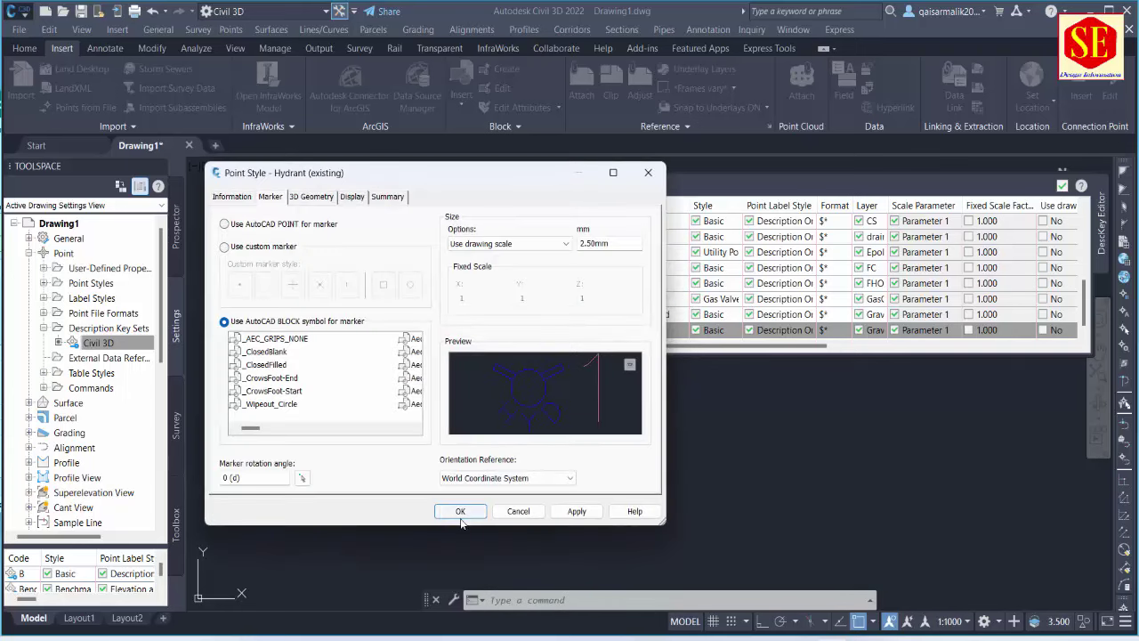
pyautogui.click(461, 512)
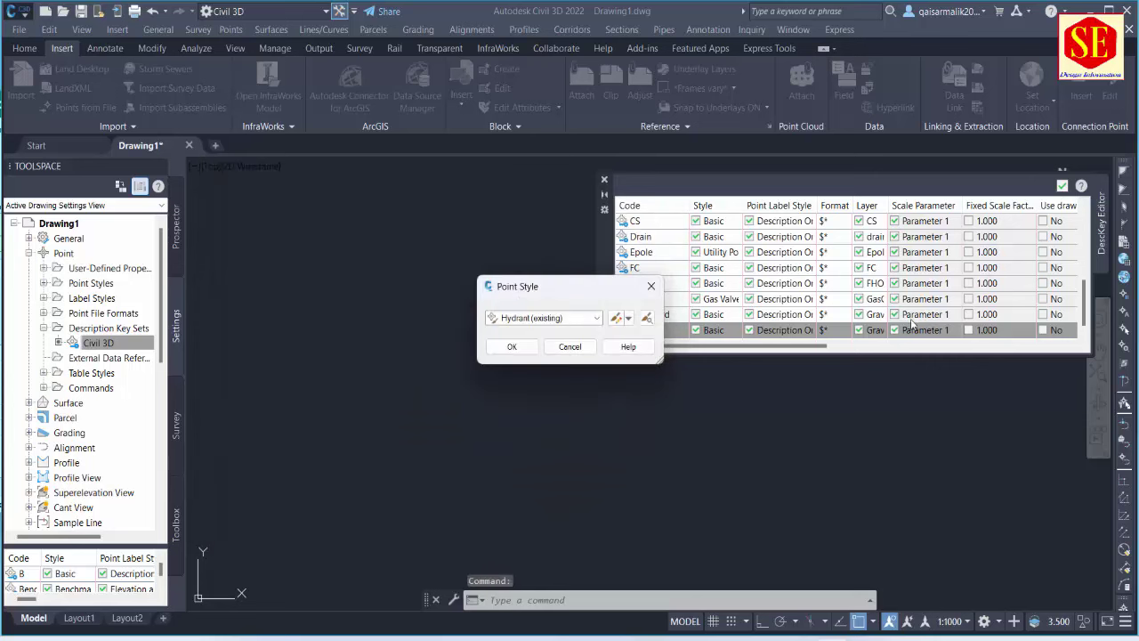
pyautogui.click(512, 347)
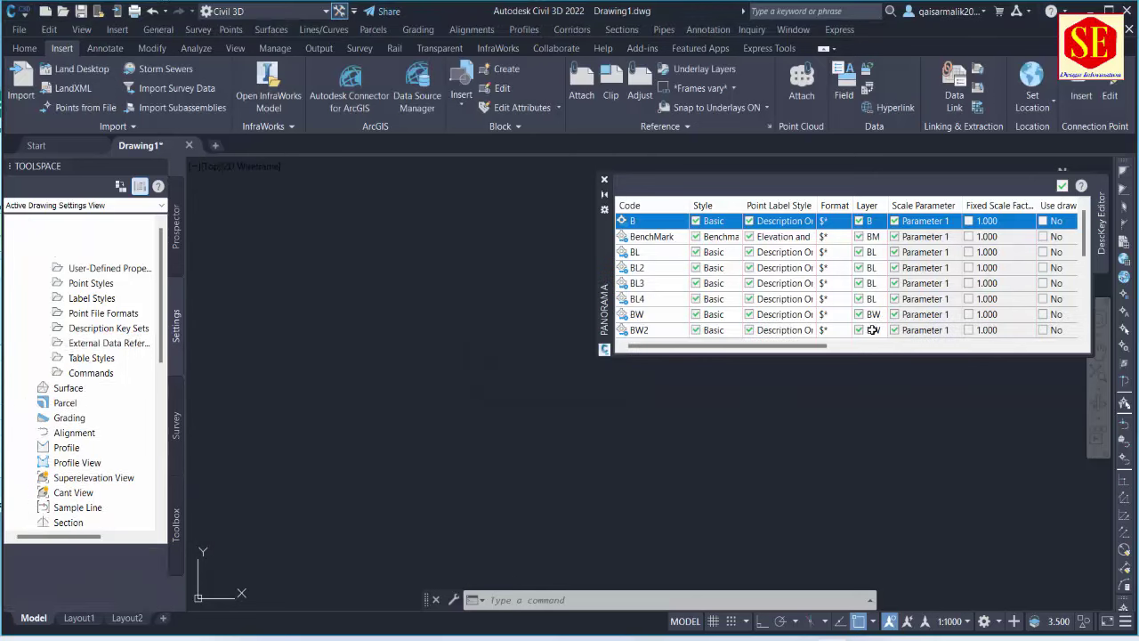
# Step: Create a new blue layer named Hydrant and assign it to the Hydrant key
pyautogui.click(877, 332)
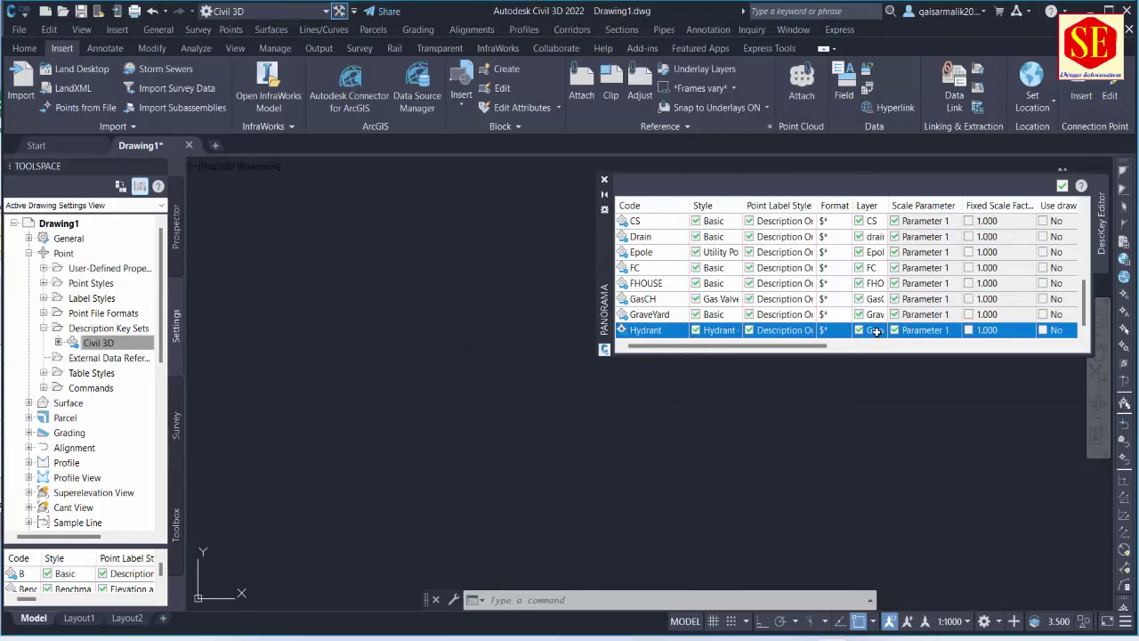
pyautogui.click(758, 198)
pyautogui.click(619, 260)
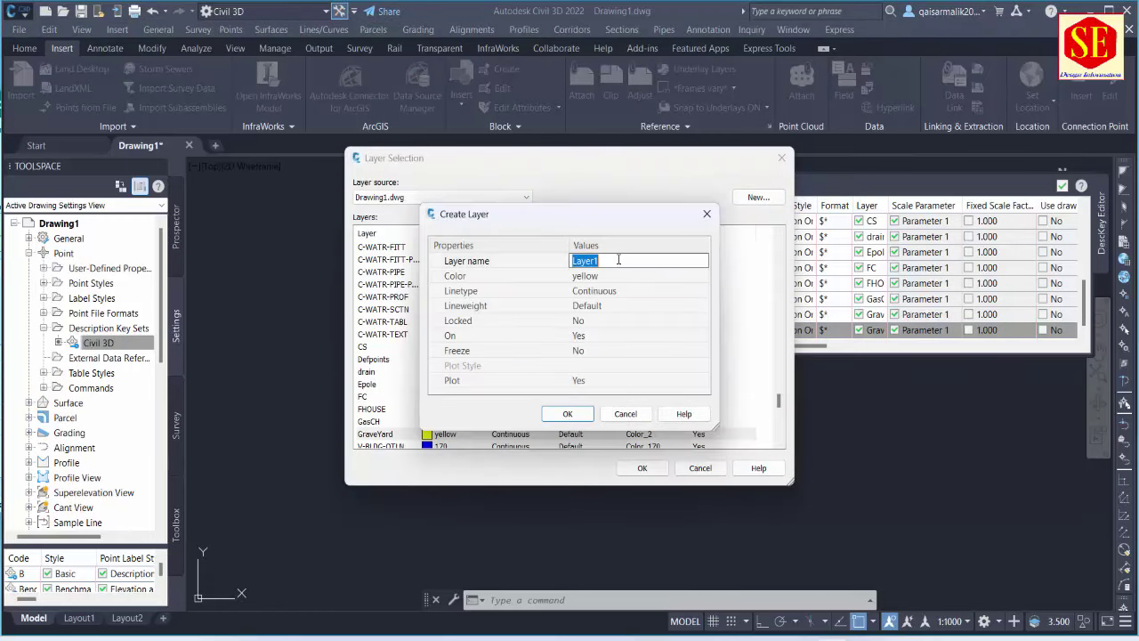
pyautogui.write('Hydrant')
pyautogui.click(618, 278)
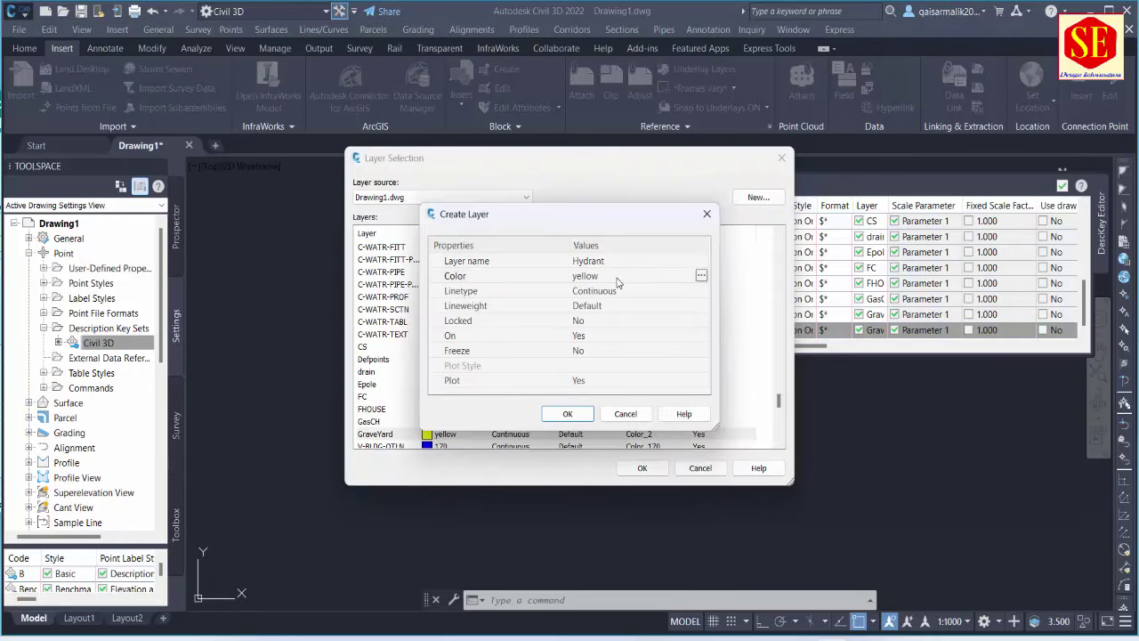
pyautogui.click(702, 277)
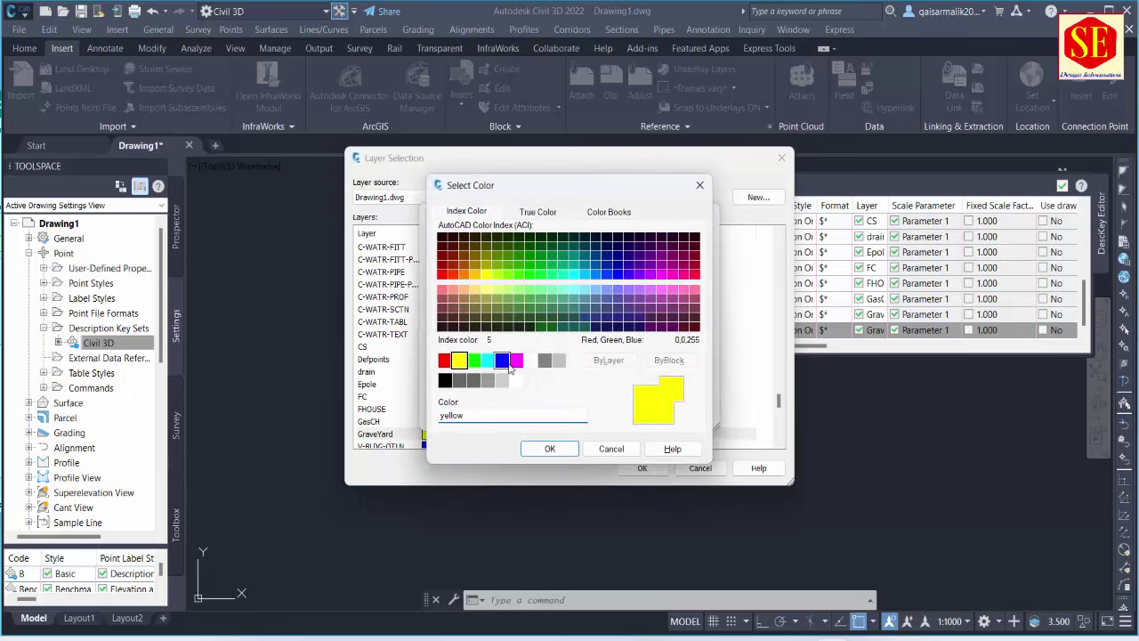
pyautogui.click(502, 360)
pyautogui.click(546, 448)
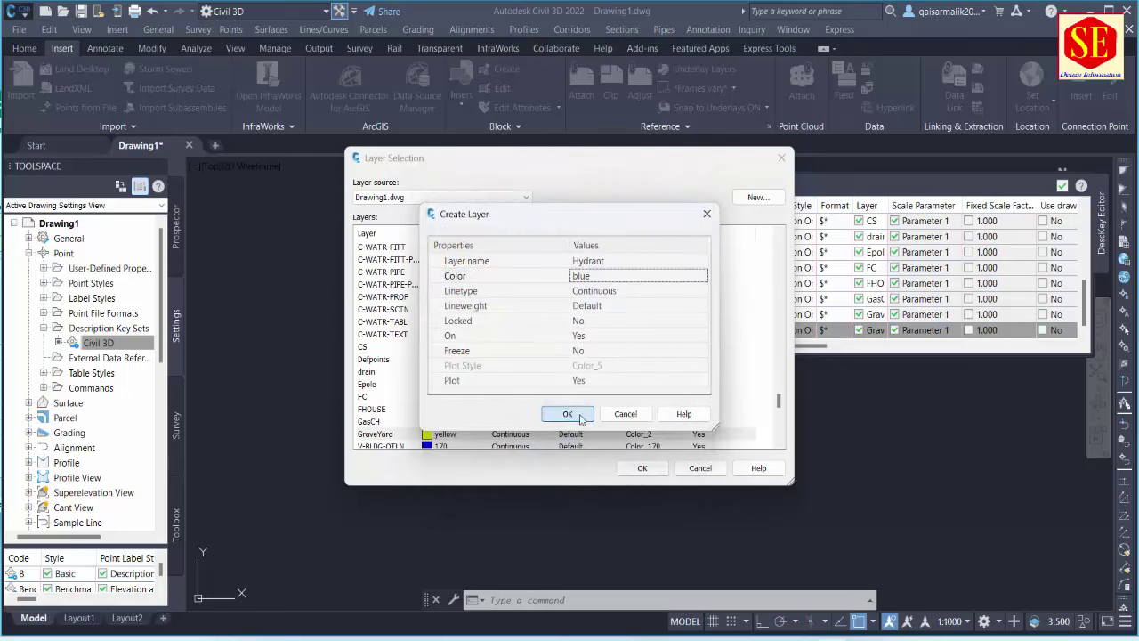
pyautogui.click(567, 417)
pyautogui.click(641, 469)
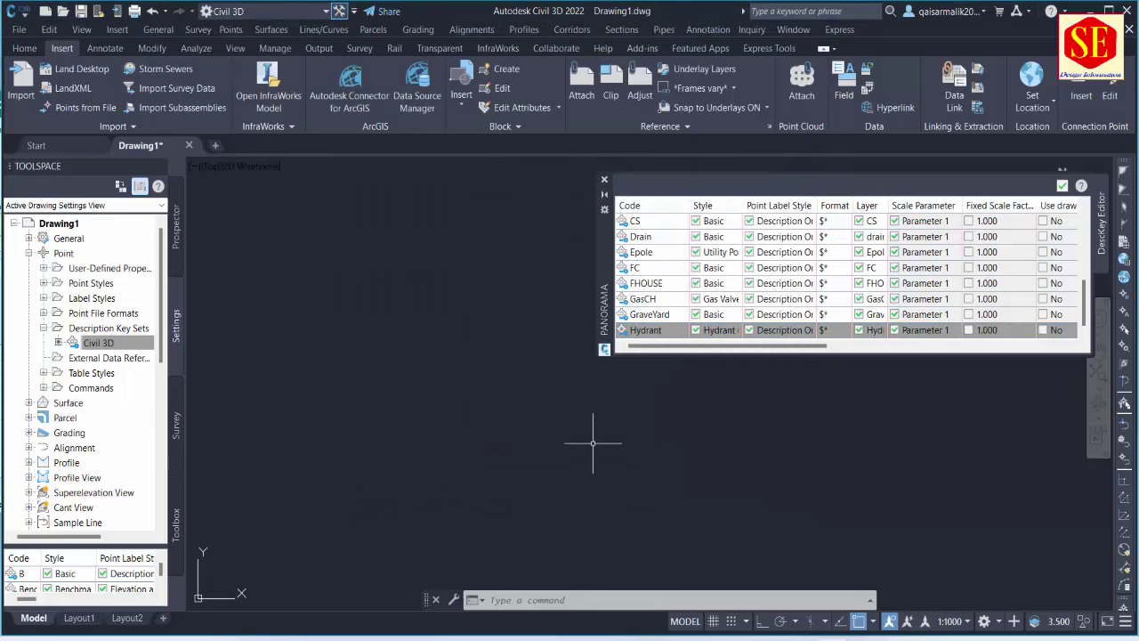
# Step: Copy the LPole code from the Excel code list
pyautogui.hotkey('alt', 'Tab')
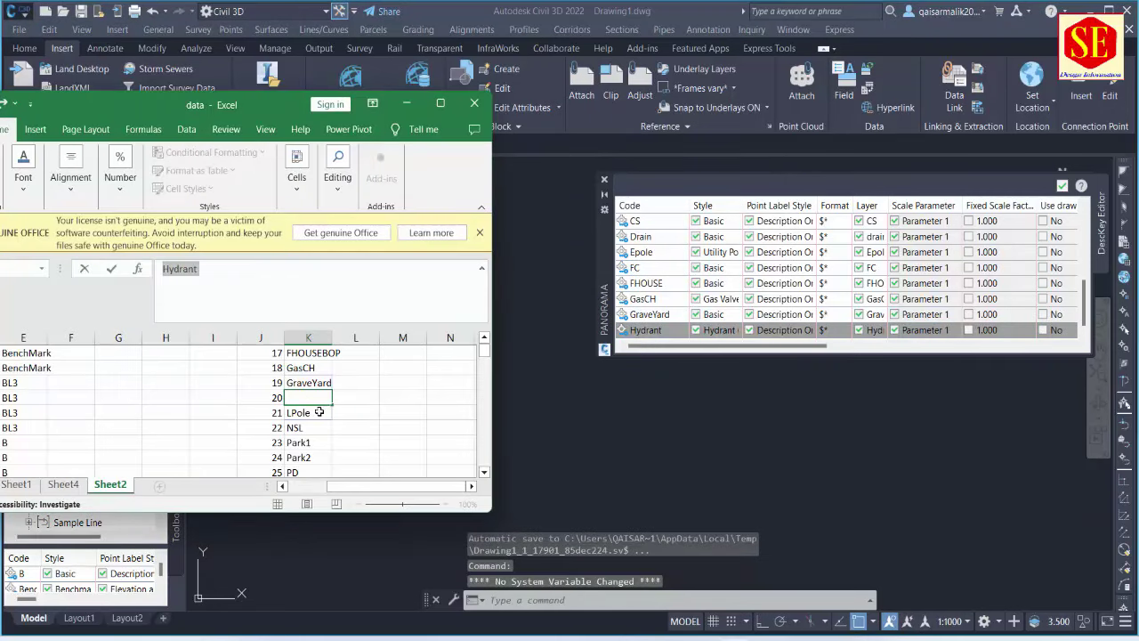
pyautogui.click(319, 411)
pyautogui.rightClick(318, 411)
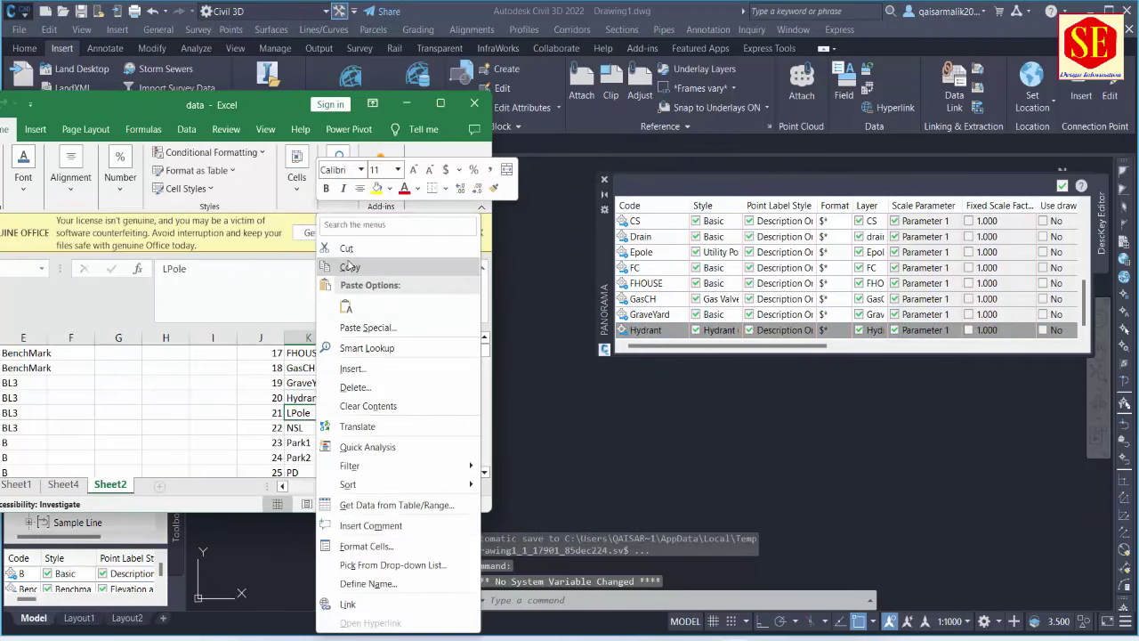
pyautogui.click(350, 266)
# Step: Duplicate the Hydrant description key and rename the copy's code to LPole
pyautogui.doubleClick(642, 331)
pyautogui.rightClick(677, 334)
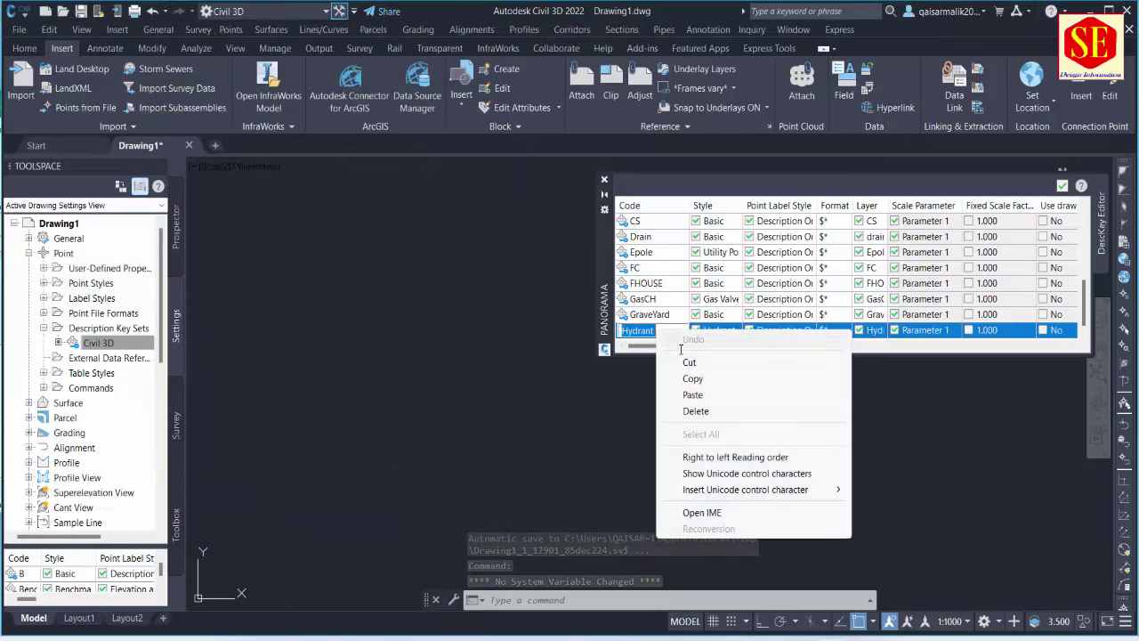
pyautogui.press('Escape')
pyautogui.rightClick(663, 339)
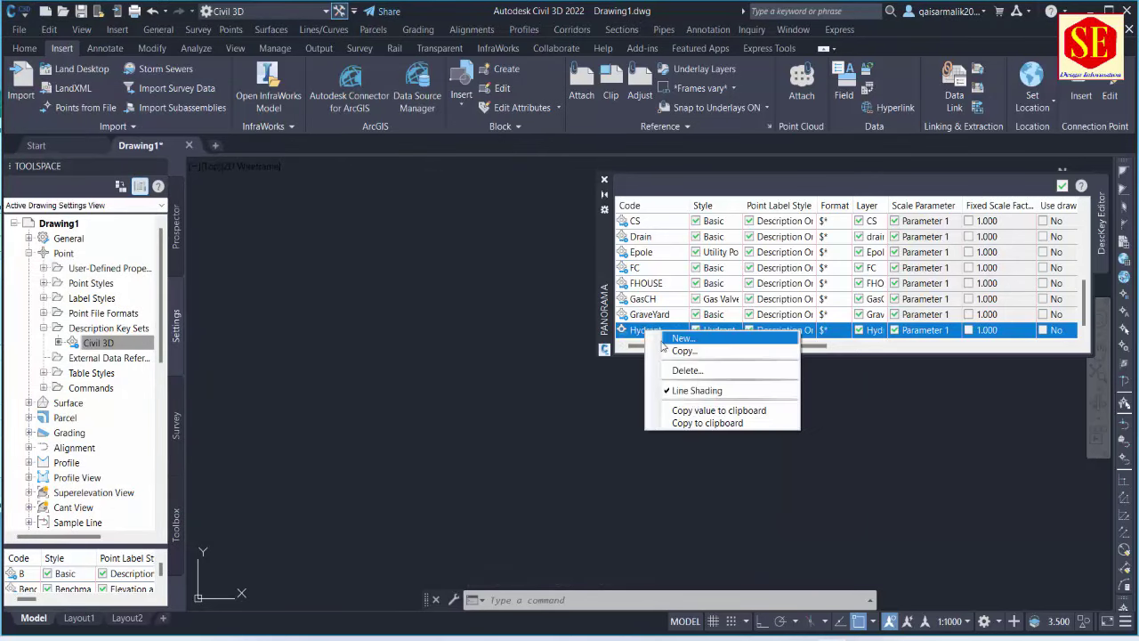
pyautogui.click(678, 350)
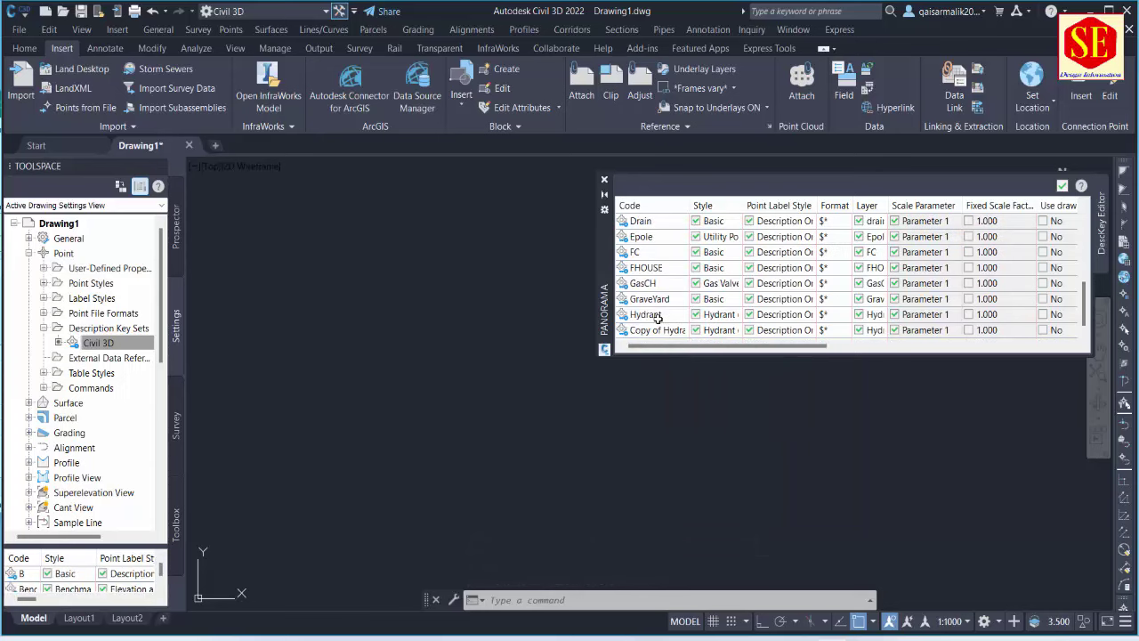
pyautogui.click(655, 330)
pyautogui.click(655, 330)
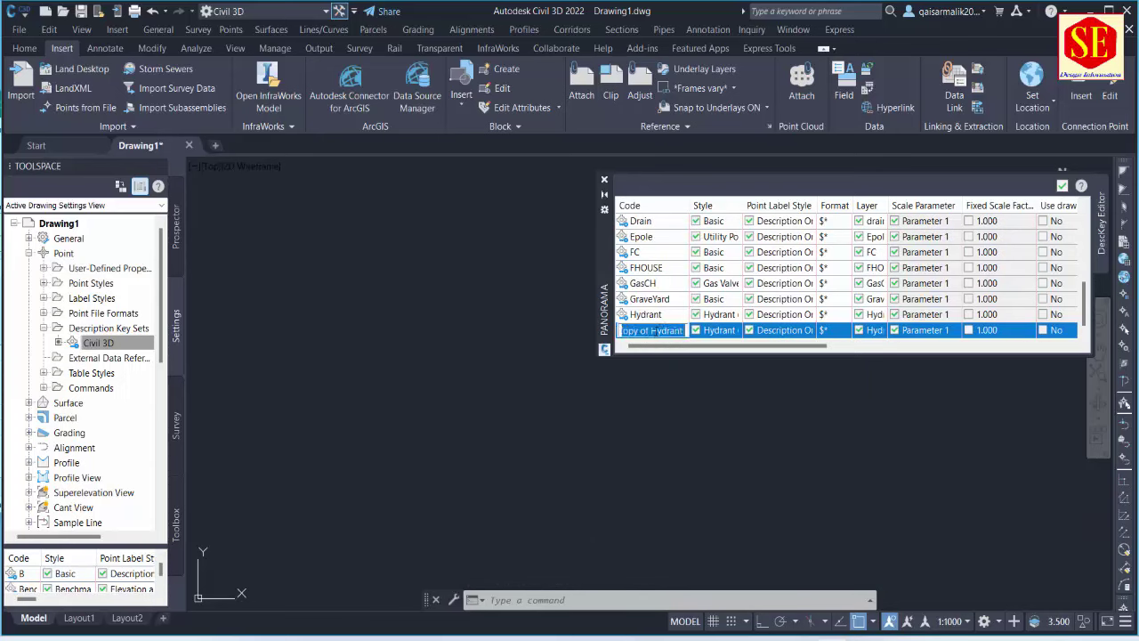
pyautogui.write('LPole')
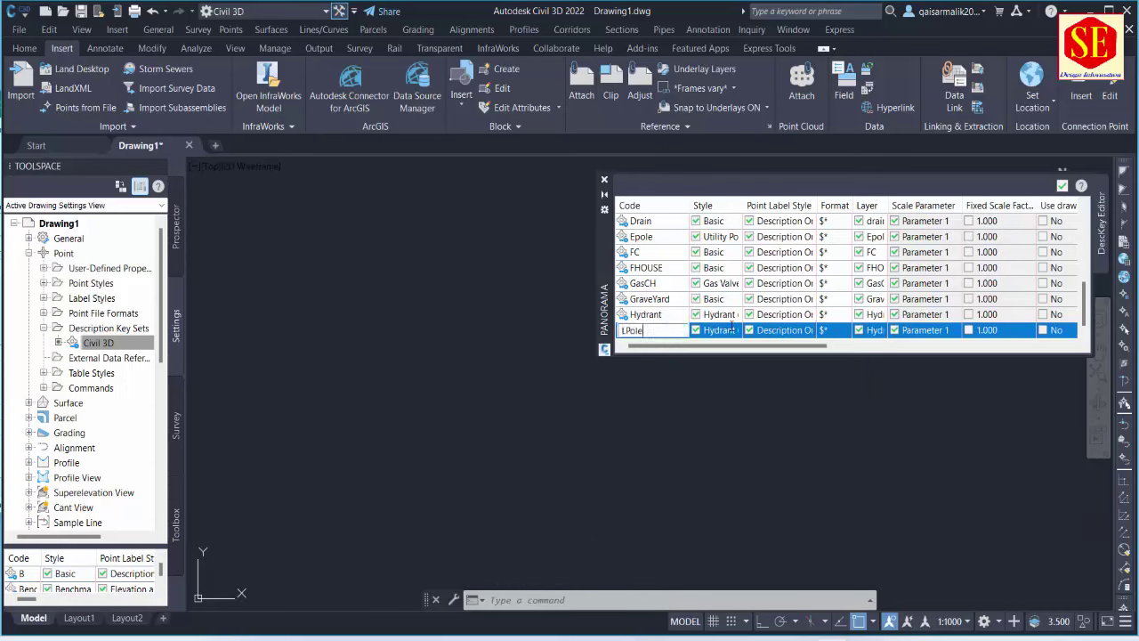
# Step: Give the LPole key the Utility Pole point style
pyautogui.click(732, 330)
pyautogui.click(517, 318)
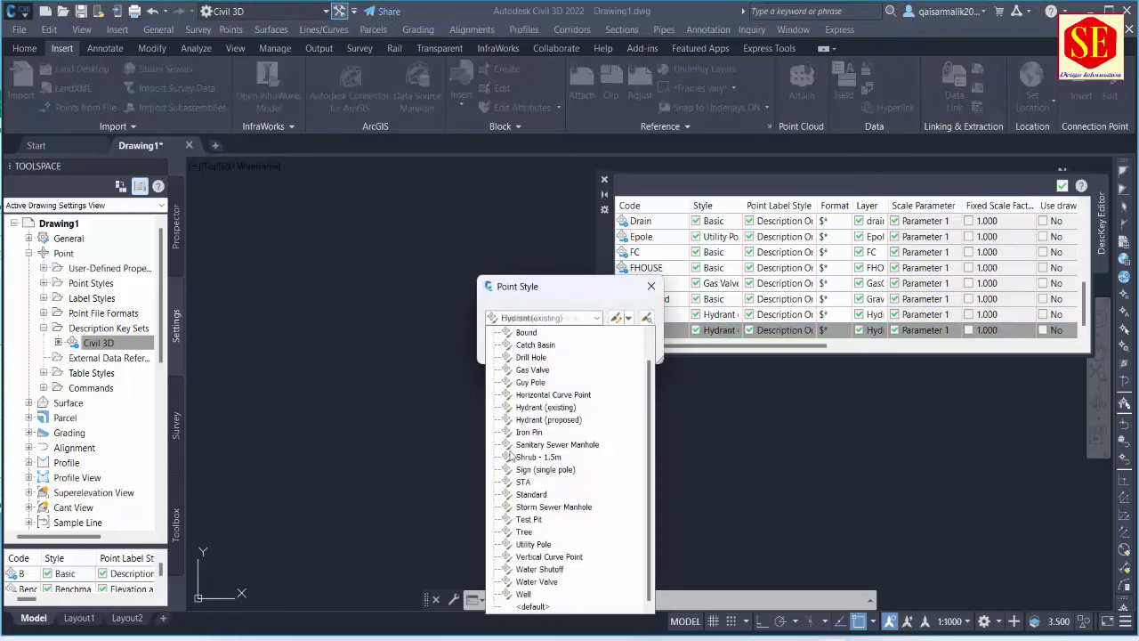
pyautogui.click(534, 544)
pyautogui.click(511, 348)
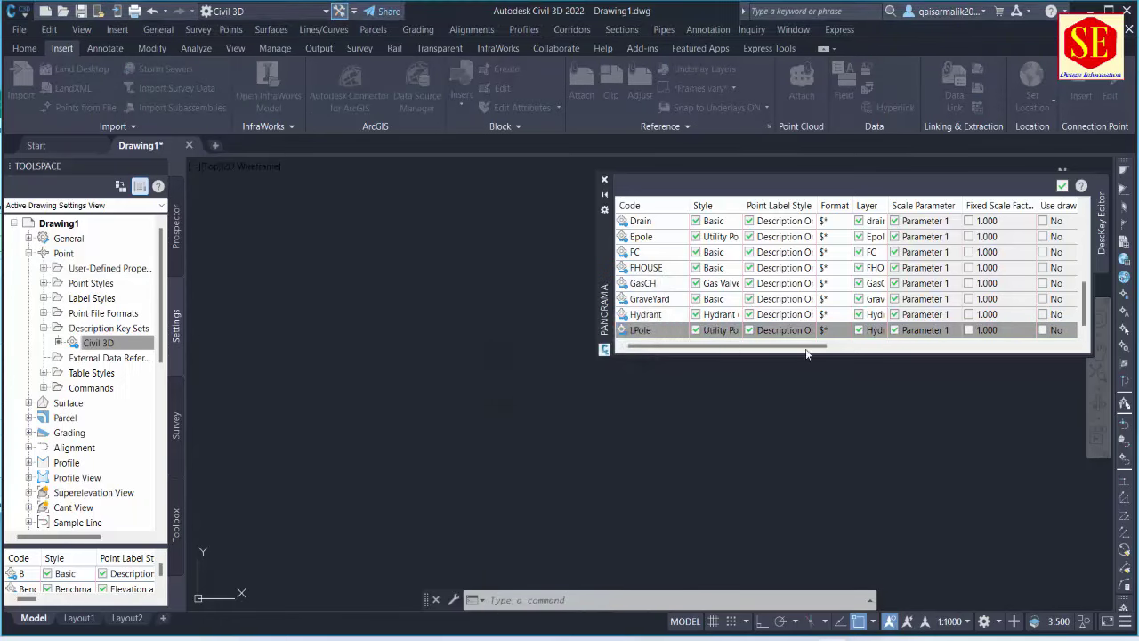
pyautogui.scroll(2, 868, 329)
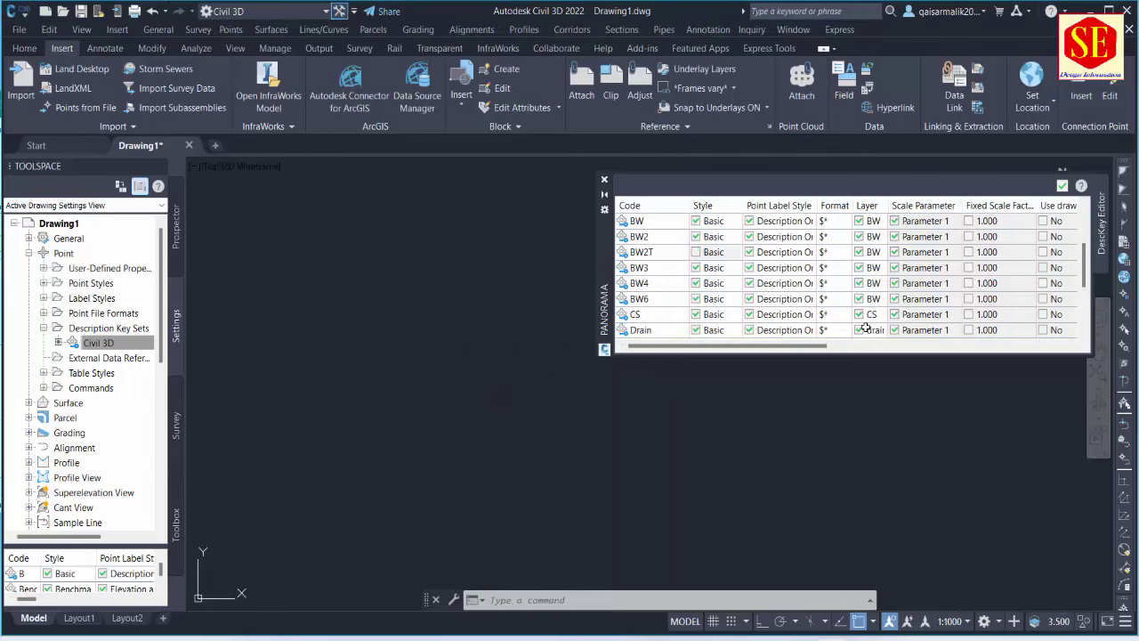
pyautogui.scroll(-3, 865, 328)
# Step: Assign the LPole key a newly created LPole layer
pyautogui.click(879, 330)
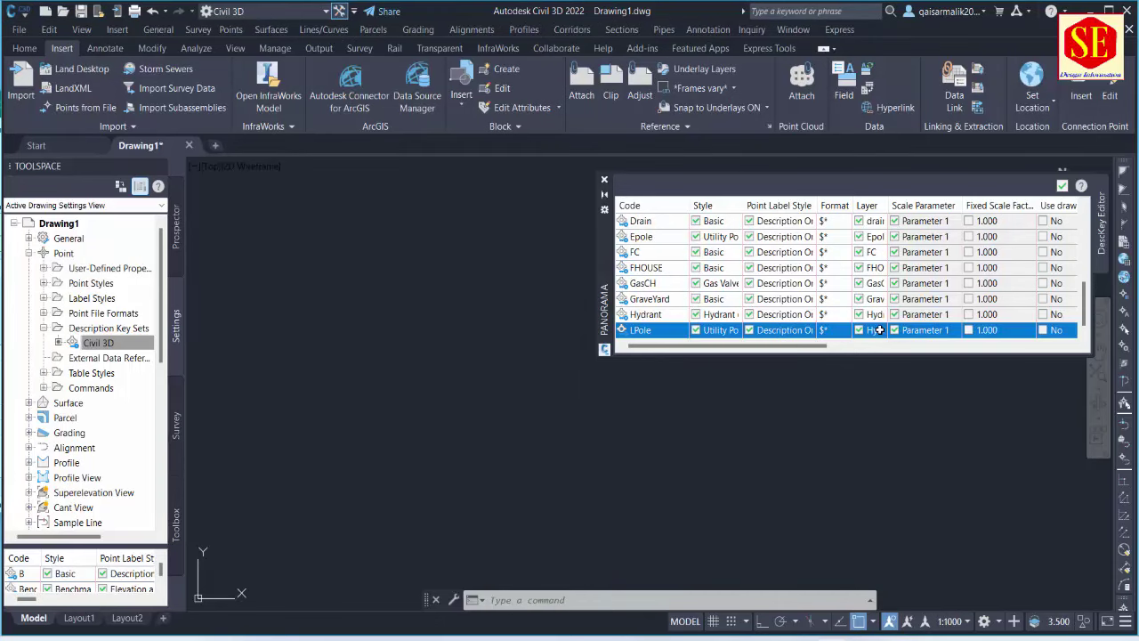
pyautogui.click(880, 331)
pyautogui.click(743, 200)
pyautogui.write('LPole')
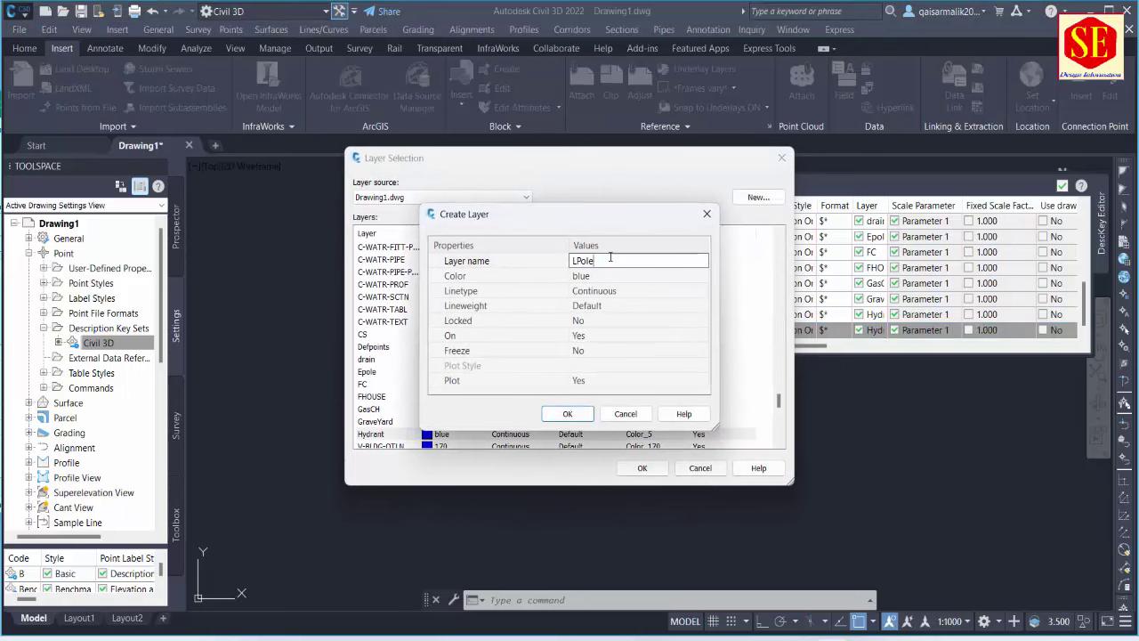
pyautogui.press('Return')
pyautogui.press('Return')
pyautogui.scroll(5, 710, 259)
pyautogui.scroll(5, 710, 259)
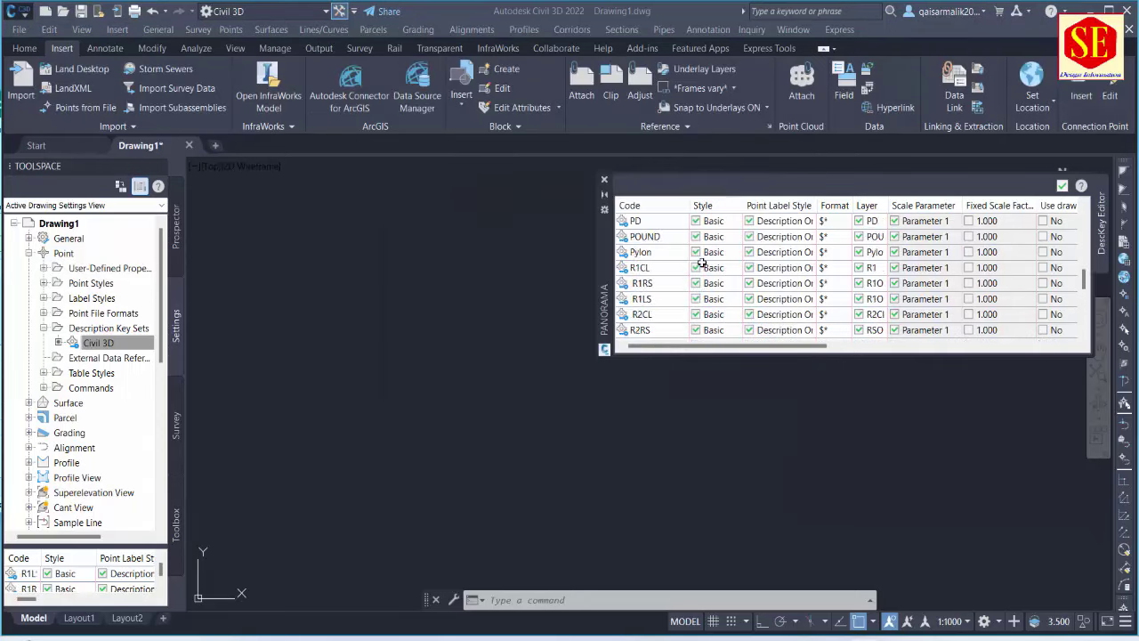
pyautogui.scroll(5, 710, 259)
pyautogui.scroll(-5, 710, 260)
pyautogui.scroll(-5, 710, 260)
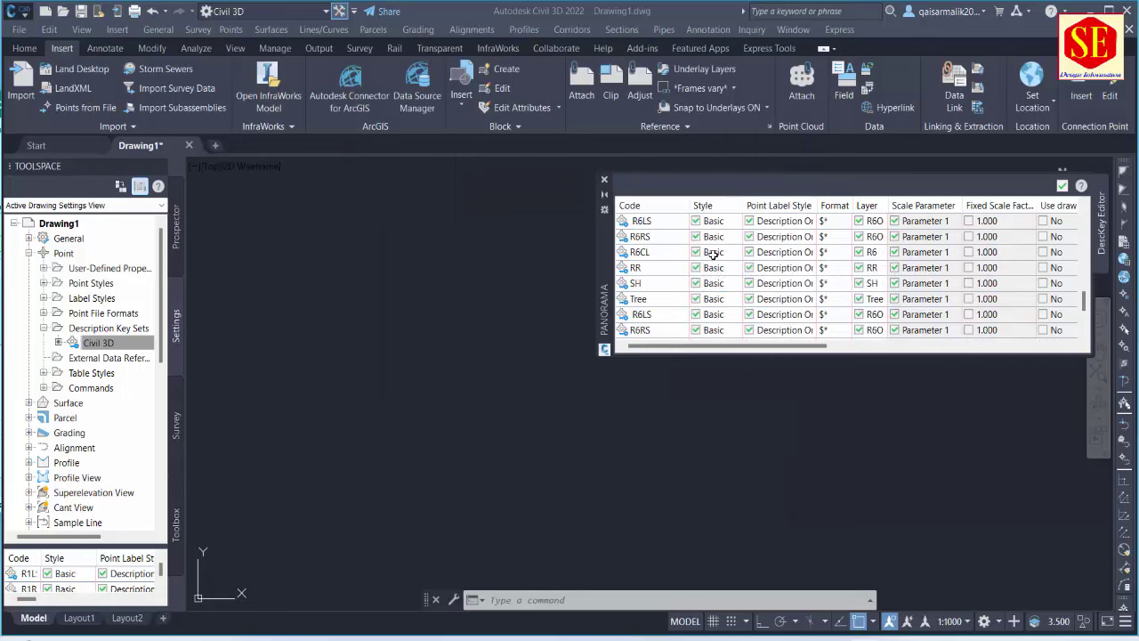
pyautogui.scroll(-5, 710, 259)
# Step: Enter Well in the Excel code list, then return to the Civil 3D drawing
pyautogui.hotkey('alt', 'Tab')
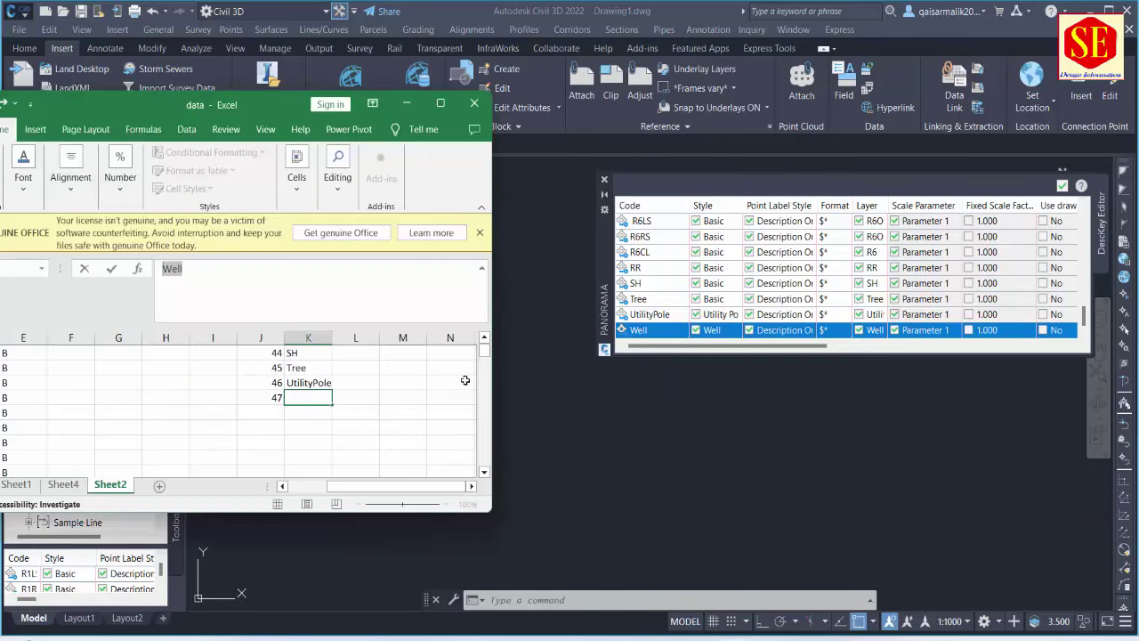
pyautogui.write('Well')
pyautogui.scroll(15, 379, 392)
pyautogui.scroll(2, 299, 399)
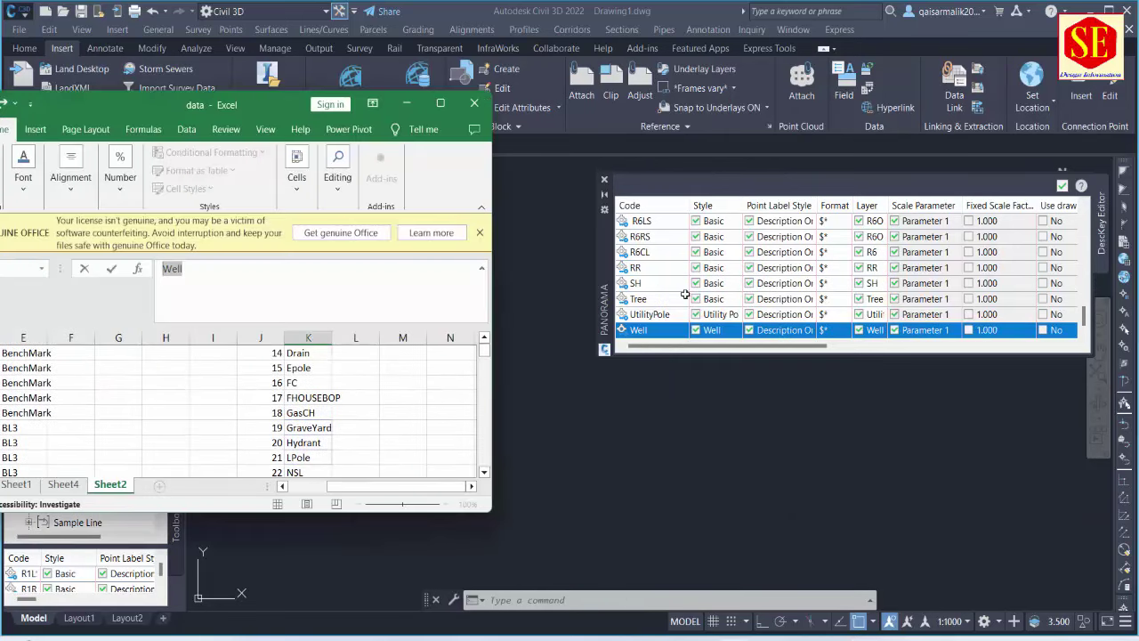
pyautogui.scroll(3, 714, 241)
pyautogui.scroll(2, 728, 252)
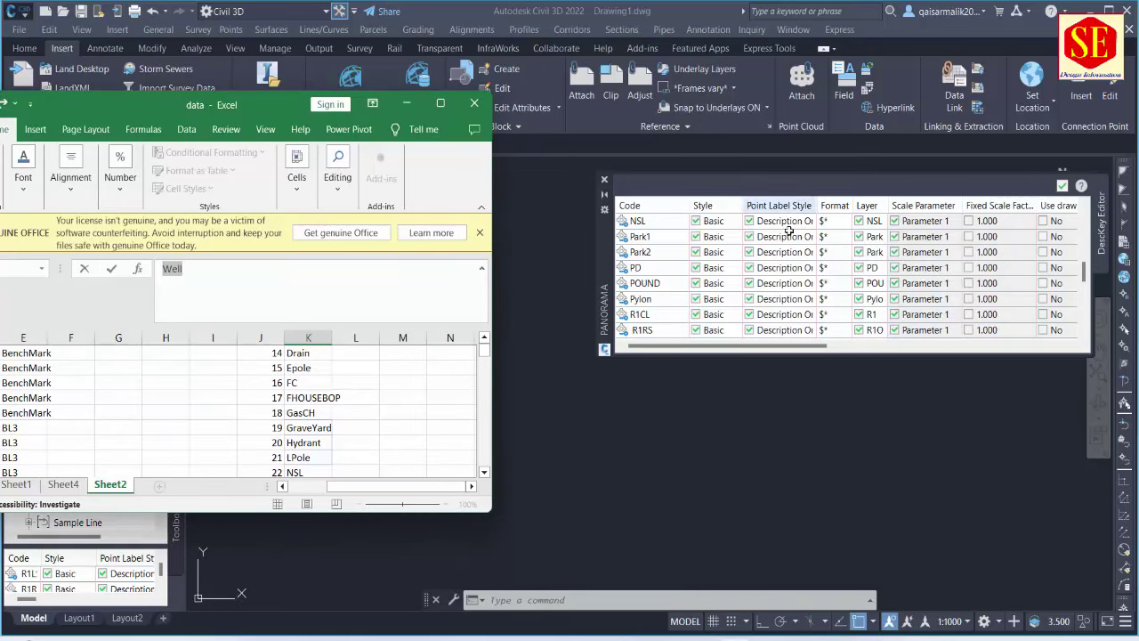
pyautogui.scroll(-3, 789, 257)
pyautogui.scroll(-2, 806, 245)
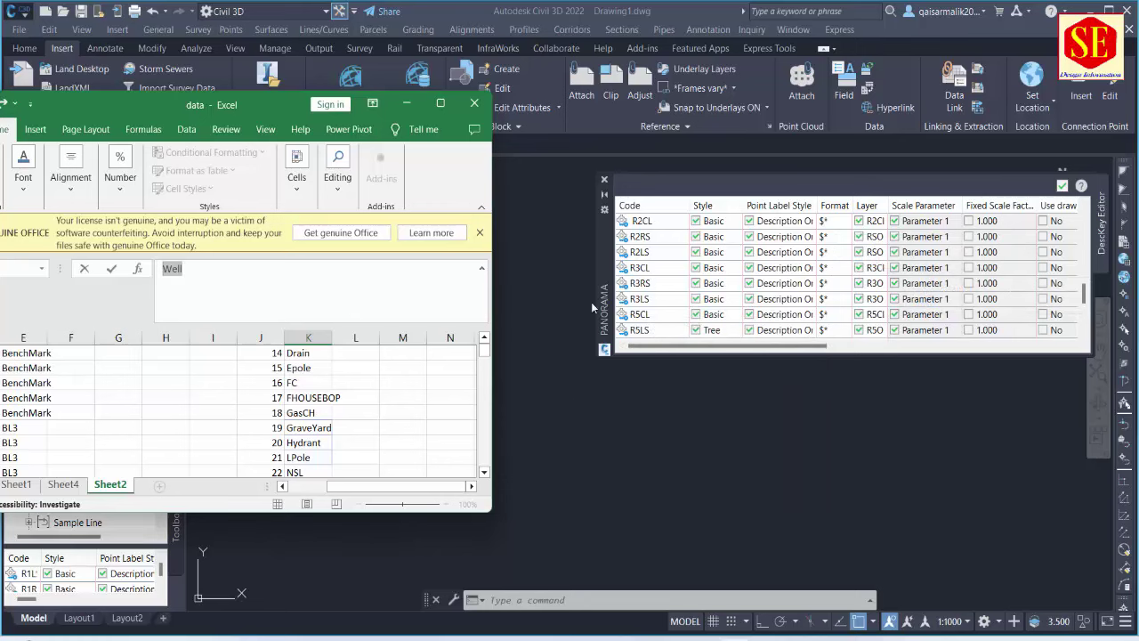
pyautogui.click(549, 260)
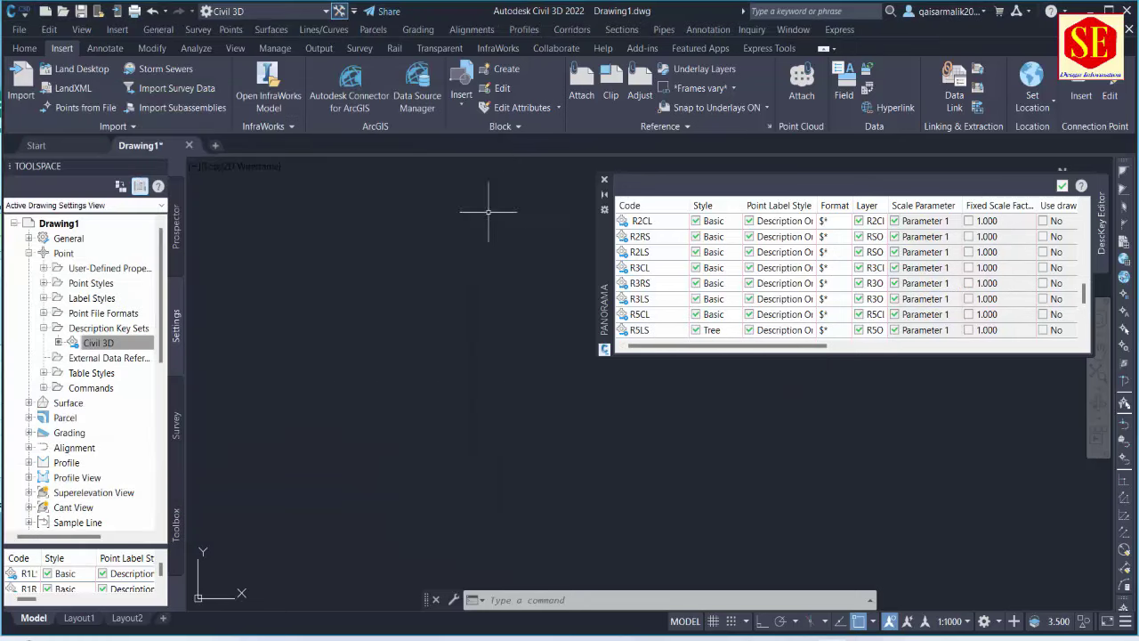
# Step: Close the description key editor and select the Code1 linework code set in the survey tree
pyautogui.click(1063, 187)
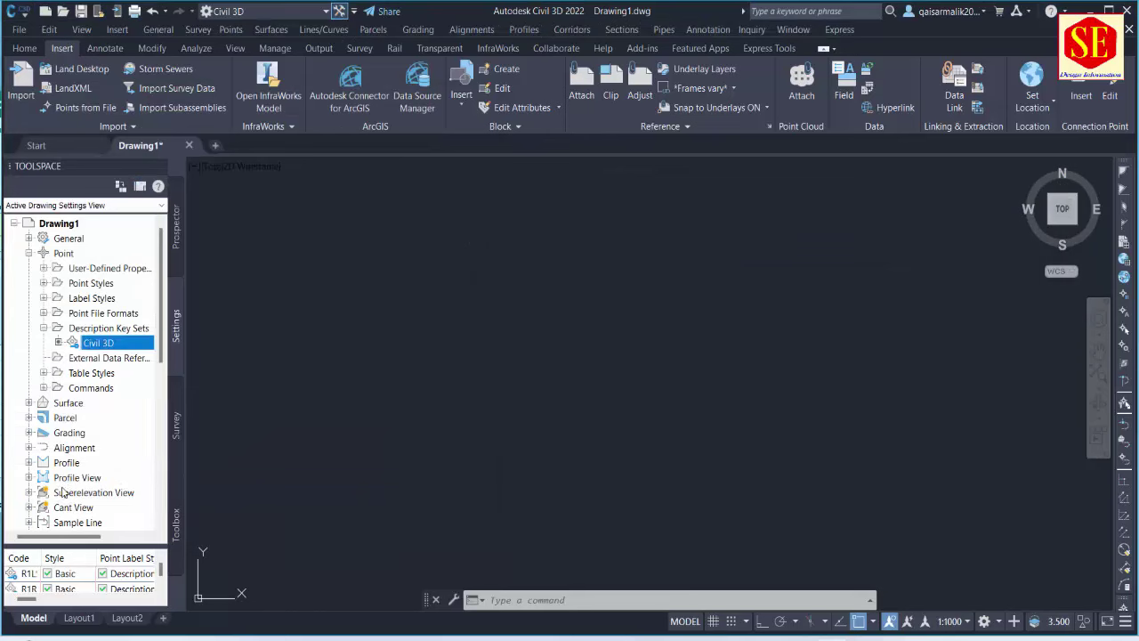
pyautogui.scroll(-3, 63, 492)
pyautogui.scroll(-1, 63, 492)
pyautogui.click(176, 428)
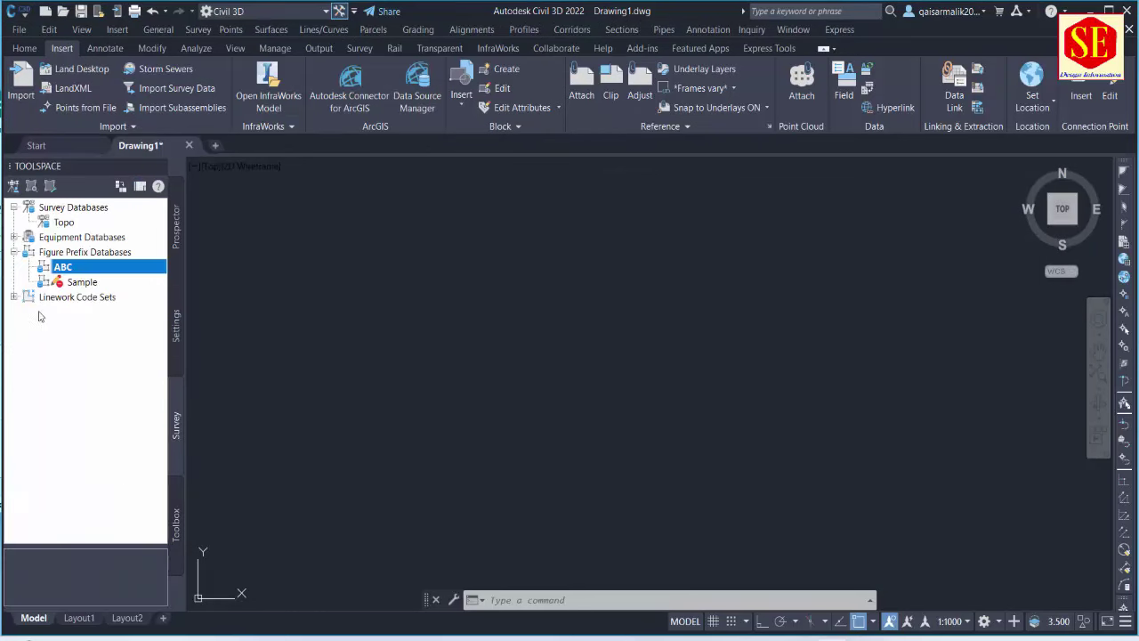
pyautogui.click(15, 298)
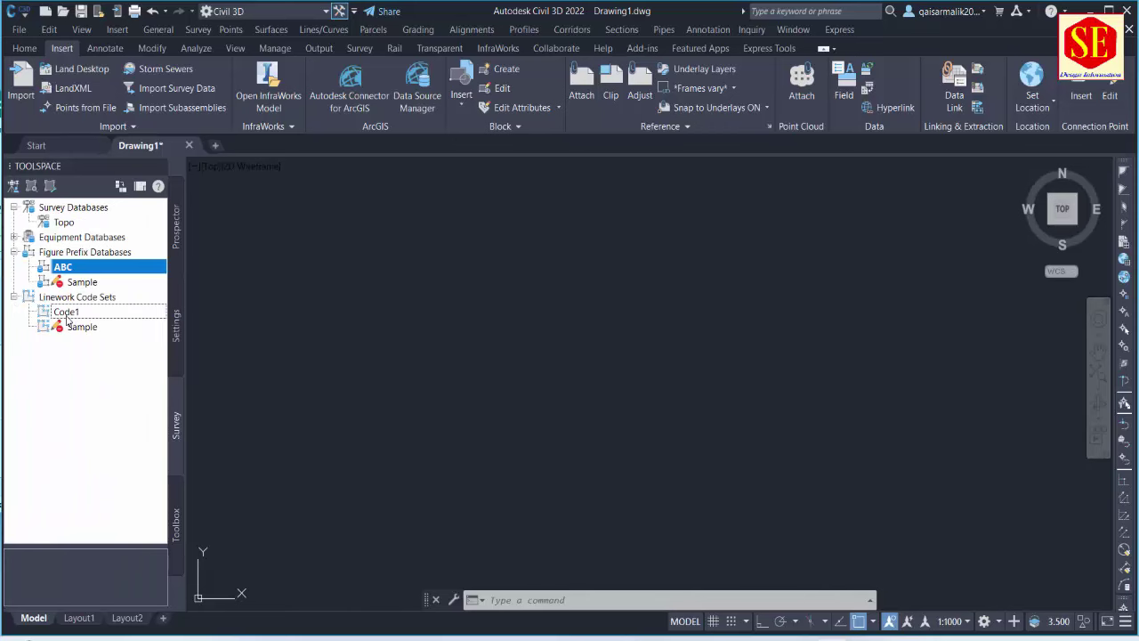
pyautogui.click(67, 315)
# Step: Open the ABC figure prefix database for editing, then close it
pyautogui.rightClick(62, 268)
pyautogui.click(169, 274)
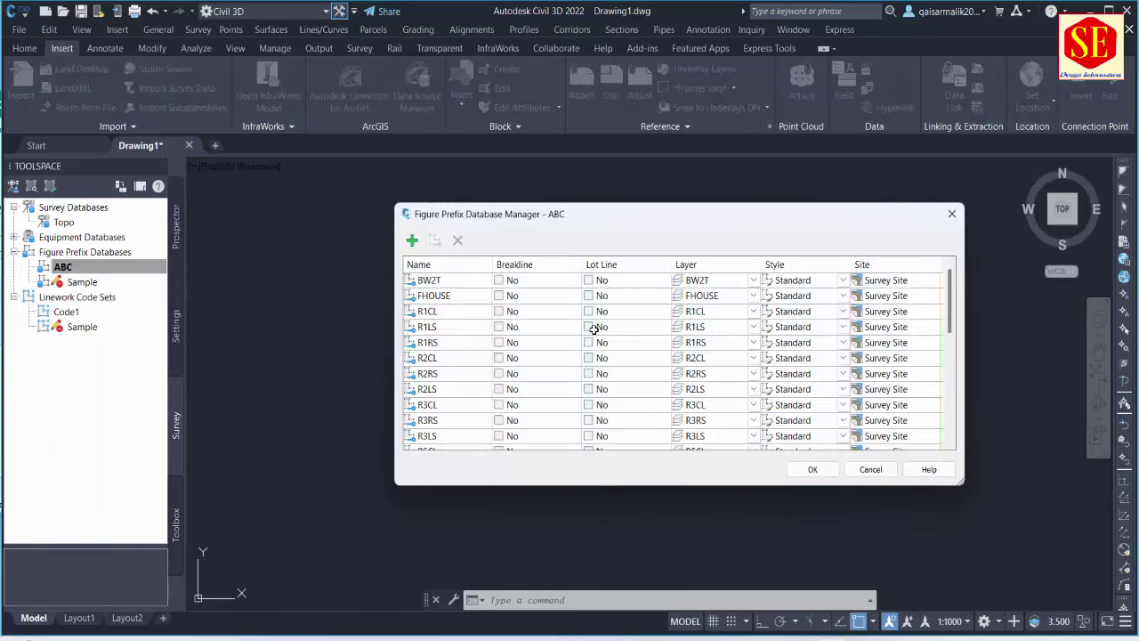
pyautogui.scroll(-10, 463, 337)
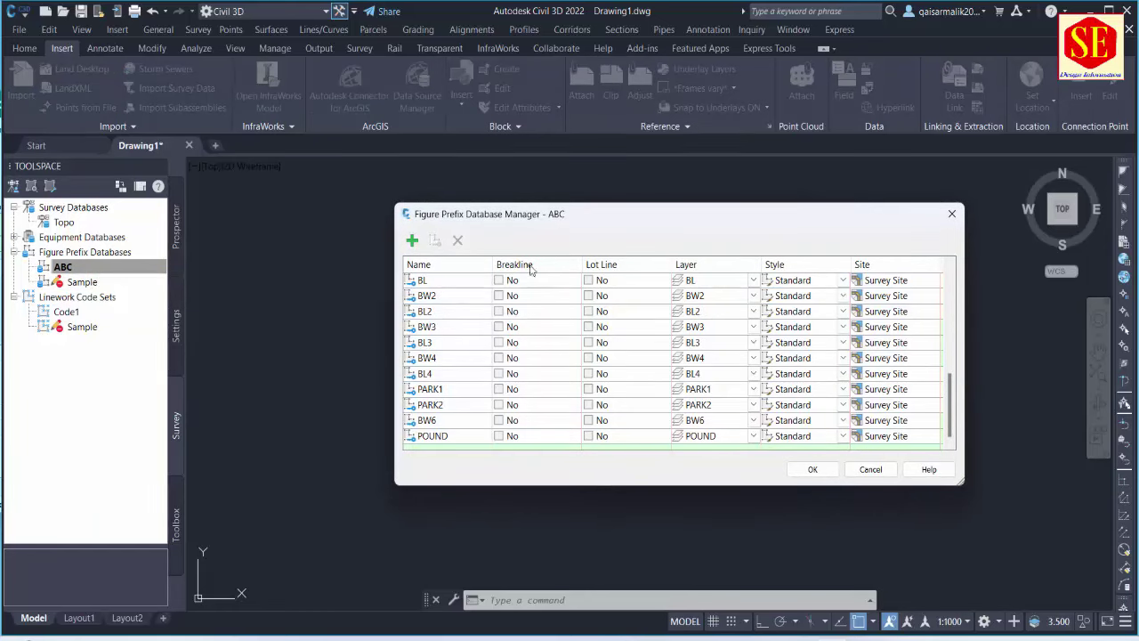
pyautogui.click(952, 213)
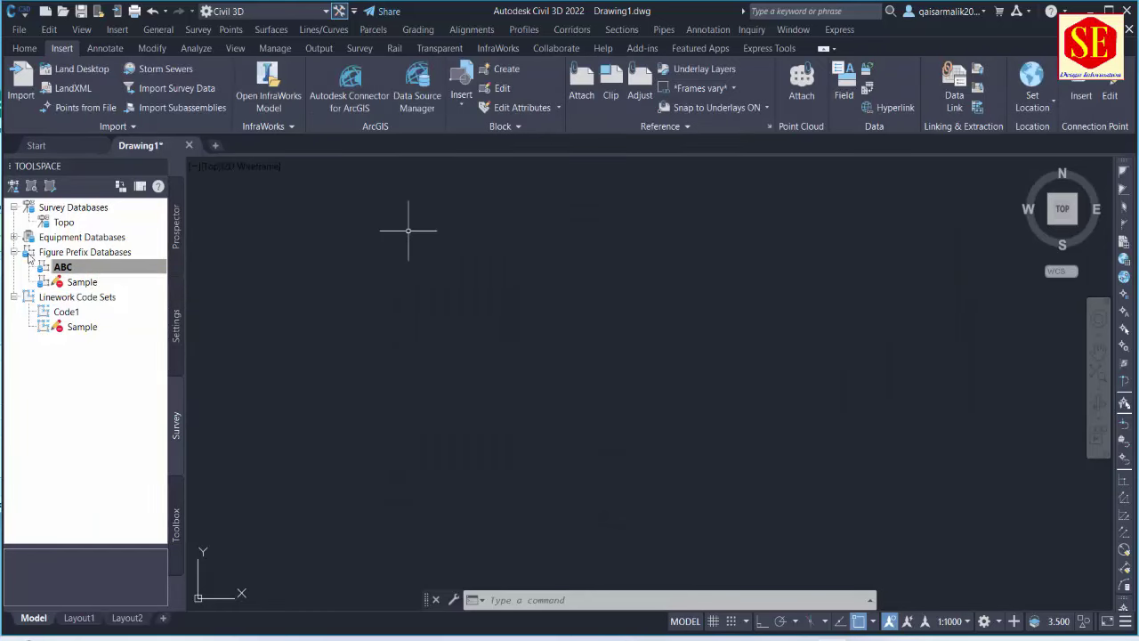
# Step: Review the Civil 3D description key set, then select the Topo survey database
pyautogui.click(178, 315)
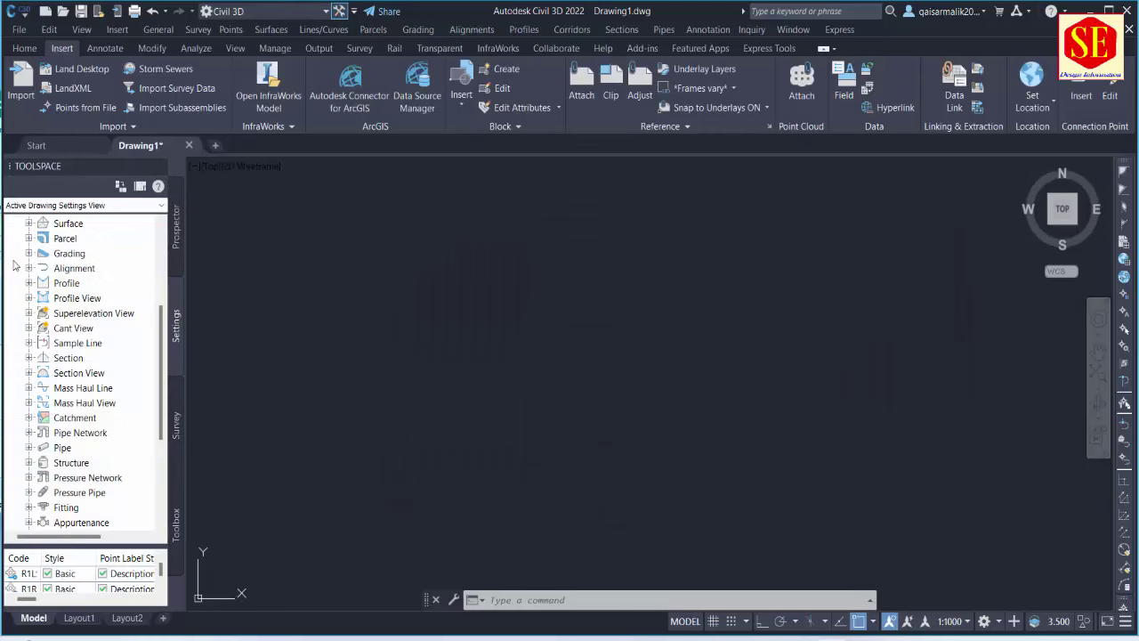
pyautogui.scroll(2, 31, 234)
pyautogui.rightClick(113, 258)
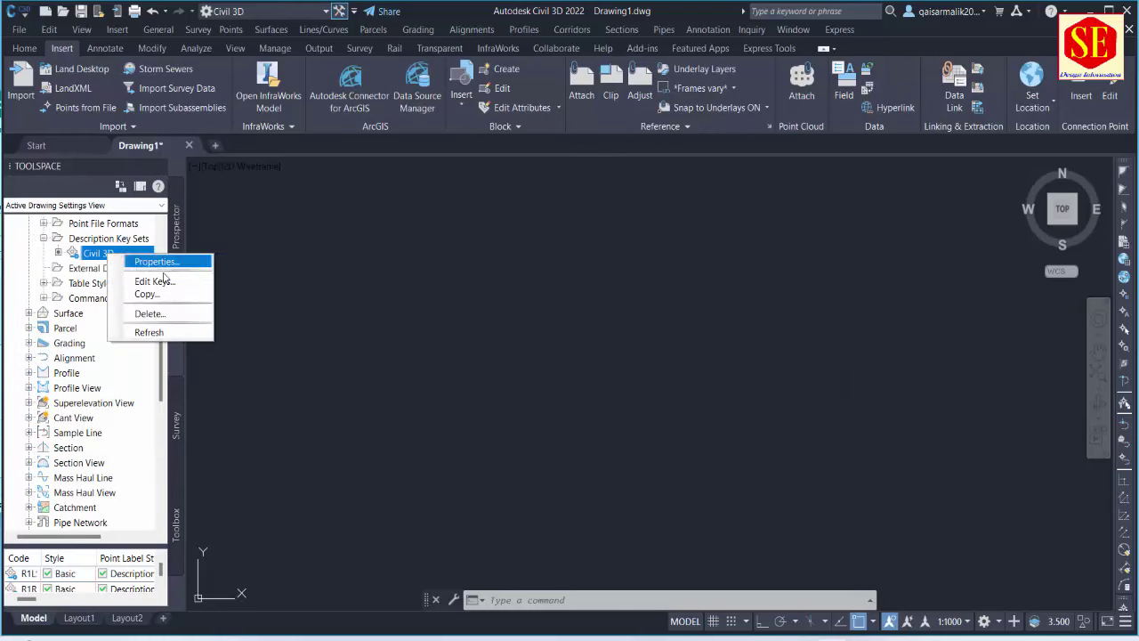
pyautogui.click(147, 281)
pyautogui.scroll(-3, 746, 253)
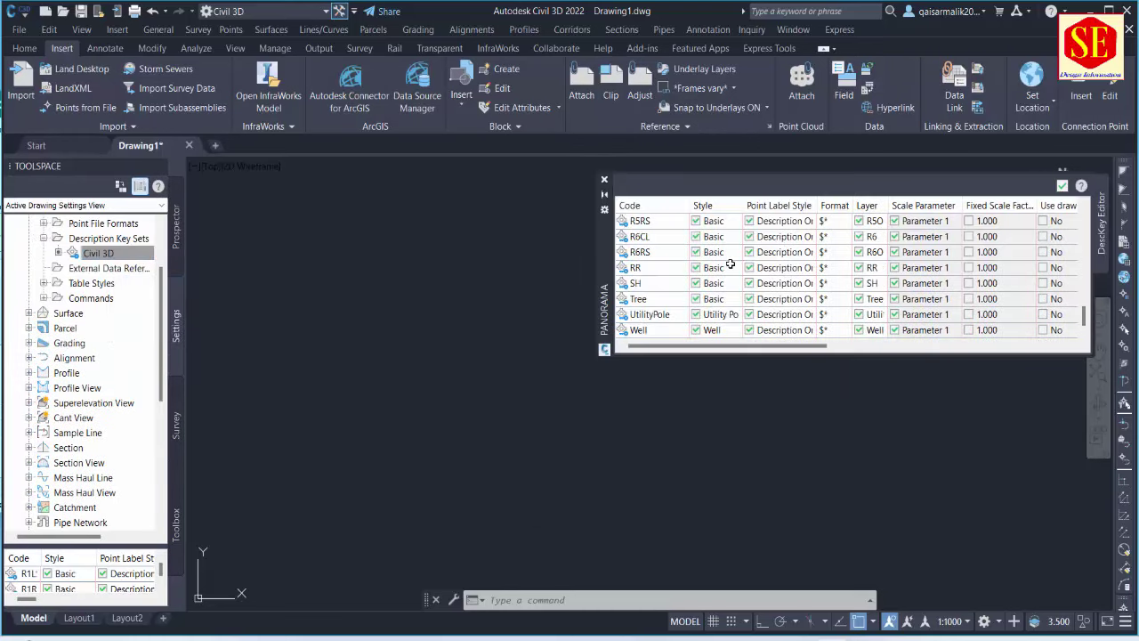
pyautogui.click(604, 179)
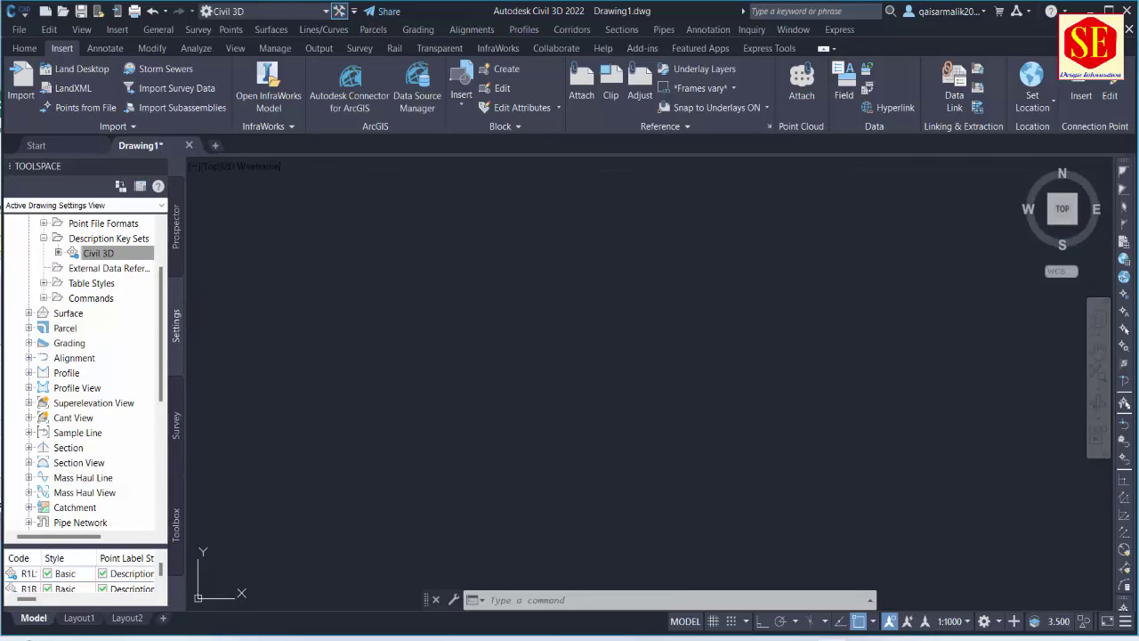
pyautogui.click(176, 427)
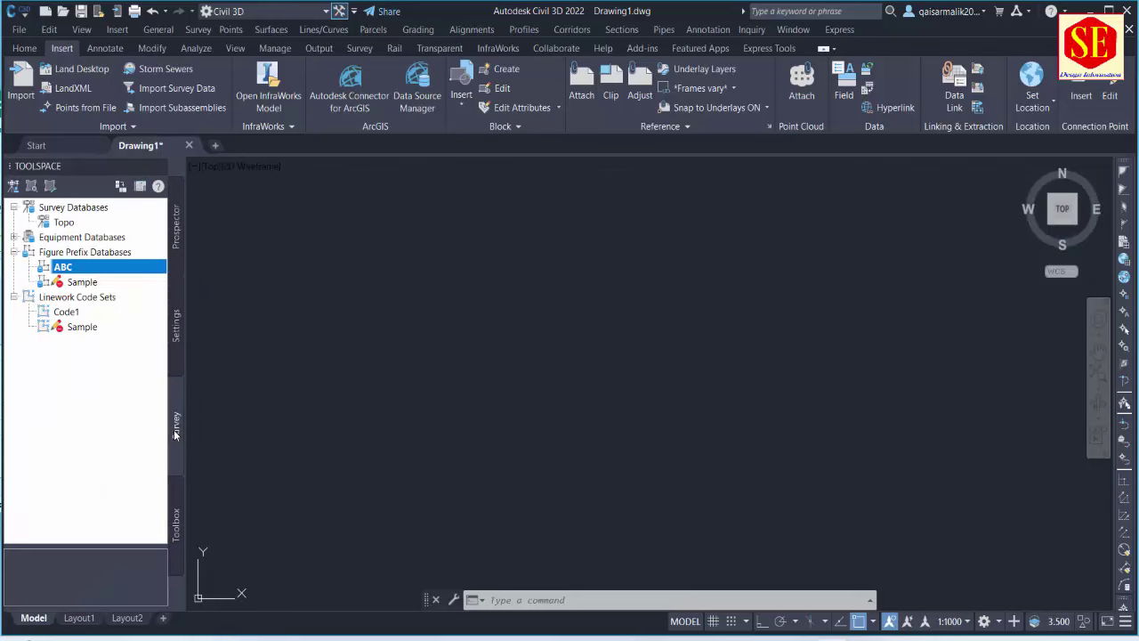
pyautogui.click(55, 225)
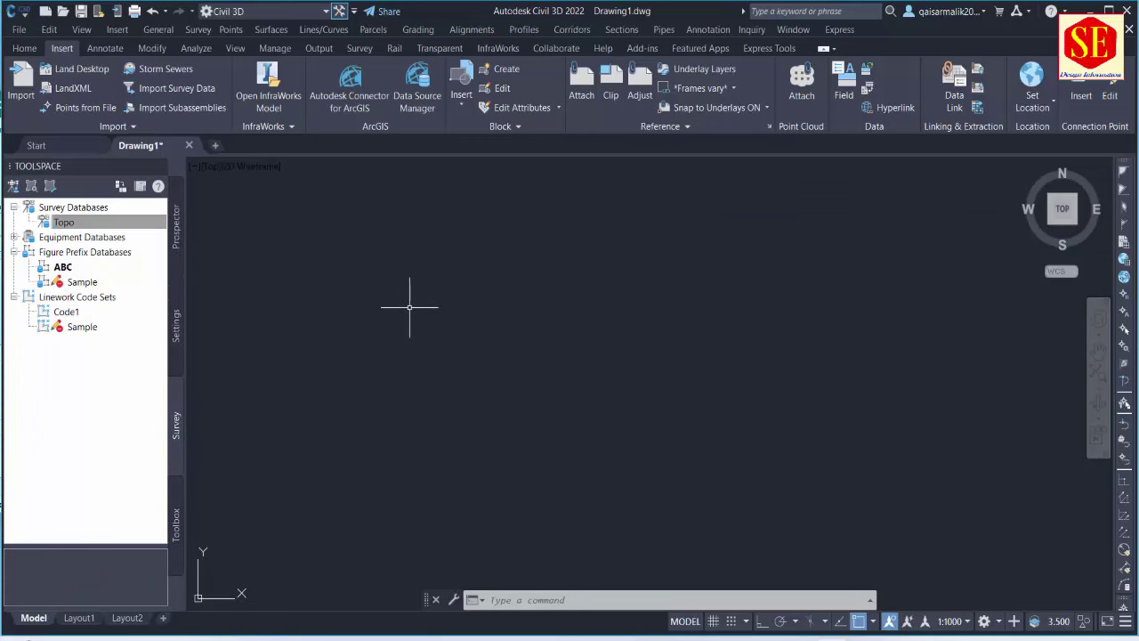
# Step: Open the Topo survey database for editing and start a survey data import
pyautogui.rightClick(85, 223)
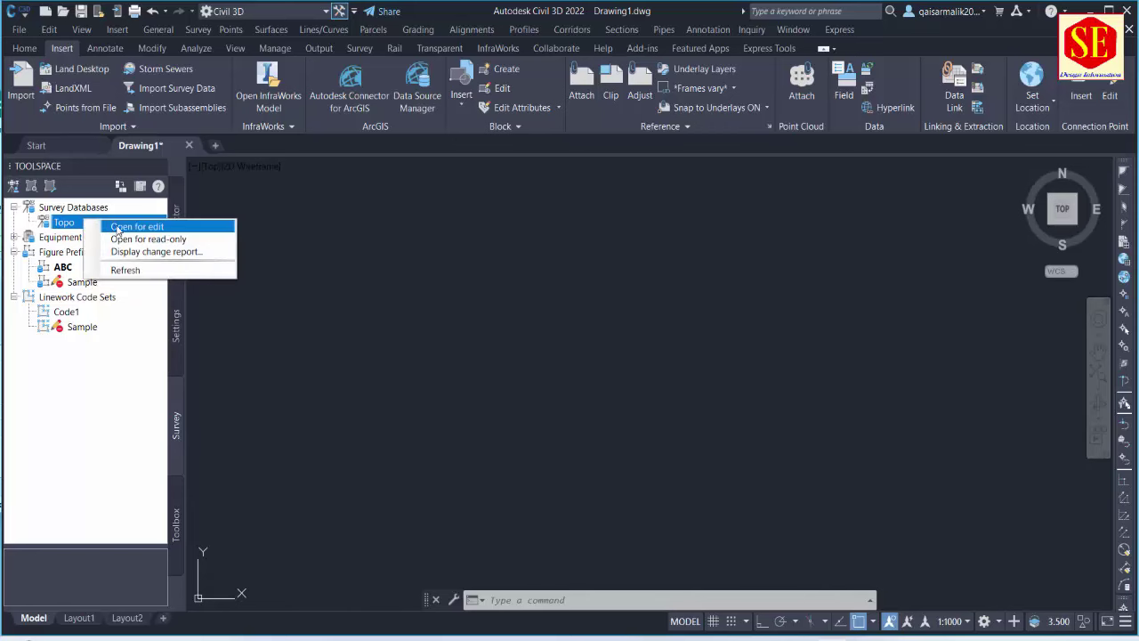
pyautogui.click(117, 228)
pyautogui.click(103, 239)
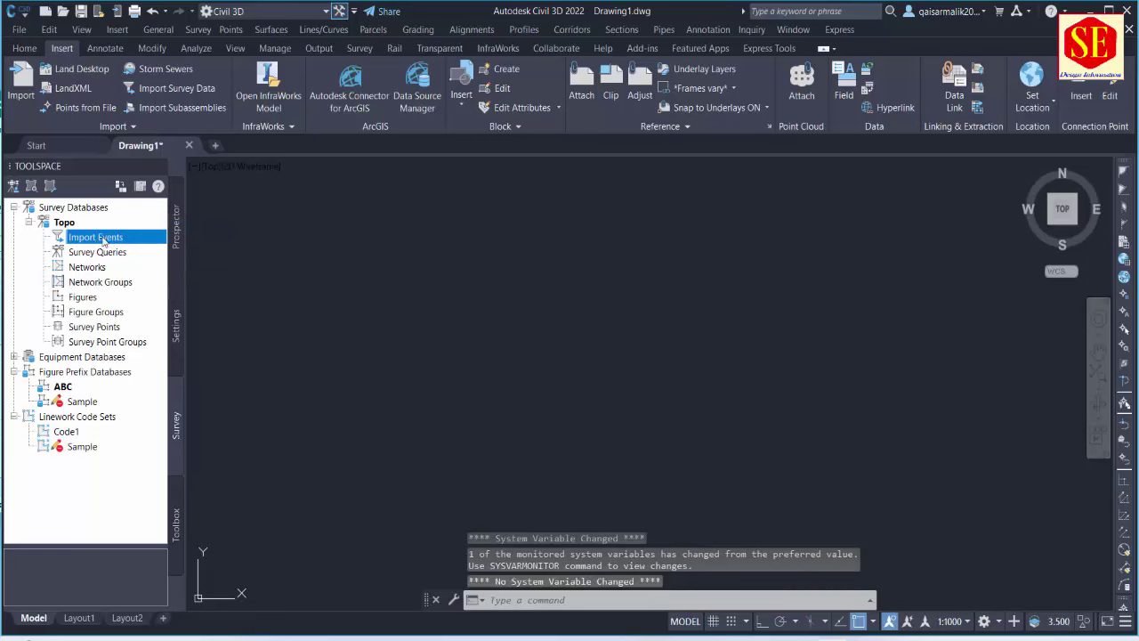
pyautogui.rightClick(103, 240)
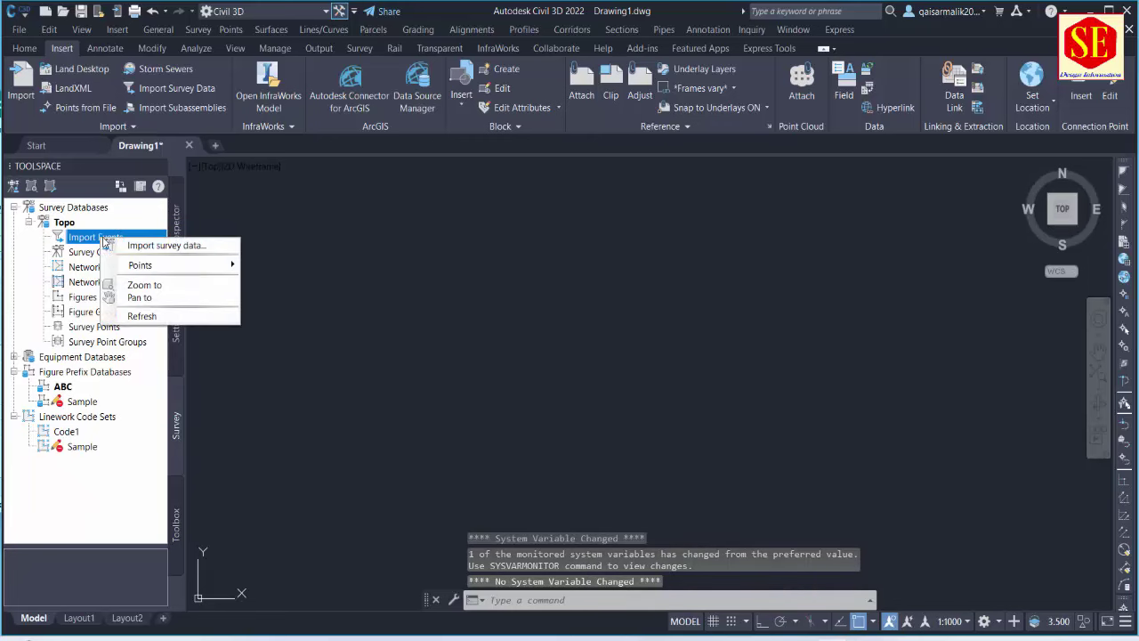
pyautogui.click(145, 246)
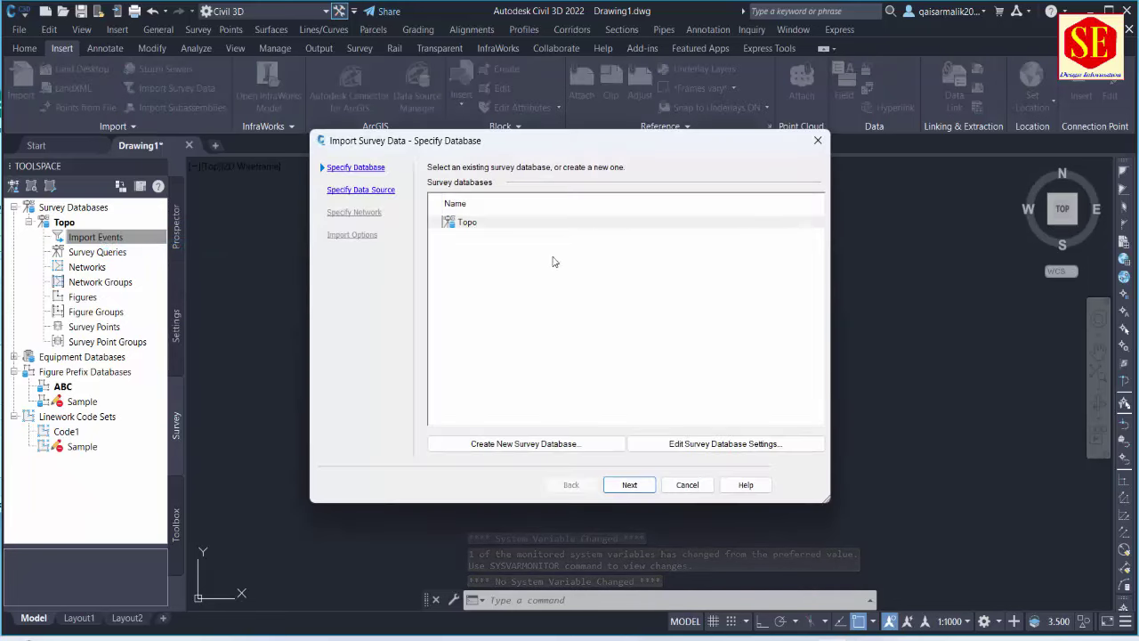
# Step: Target the Topo database for the import and add a source point file
pyautogui.click(465, 223)
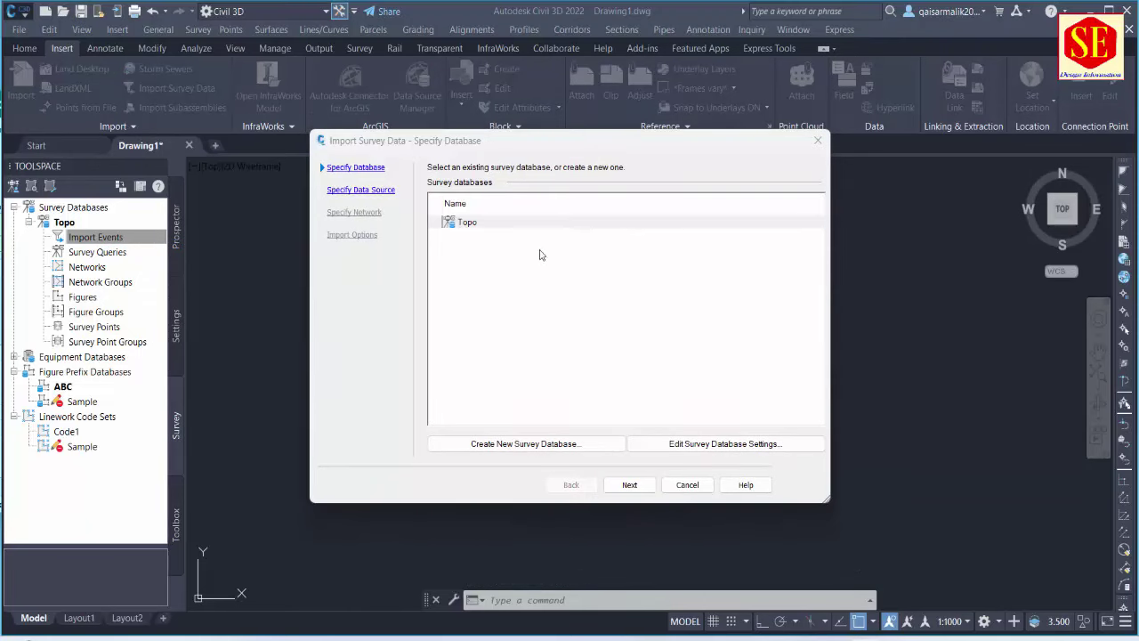
pyautogui.click(469, 230)
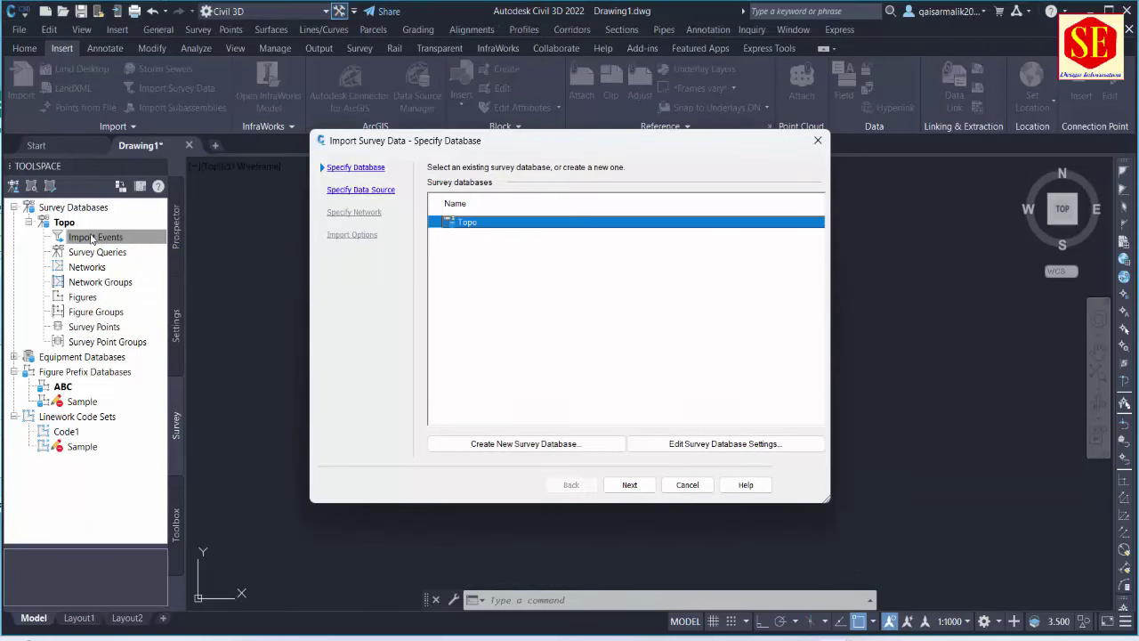
pyautogui.click(635, 486)
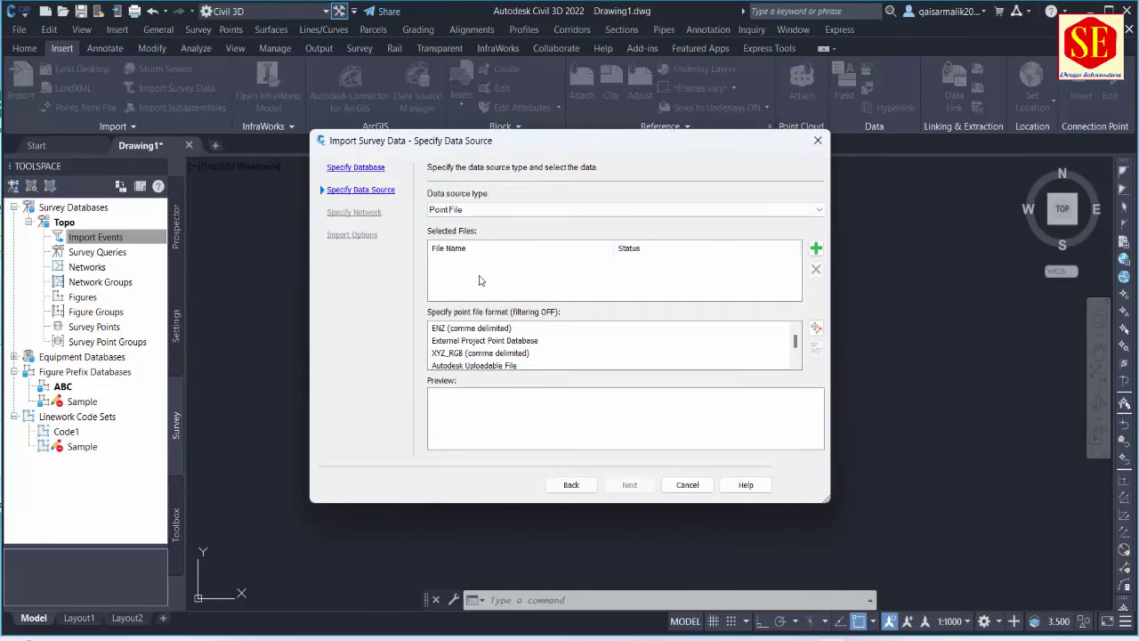
pyautogui.click(816, 249)
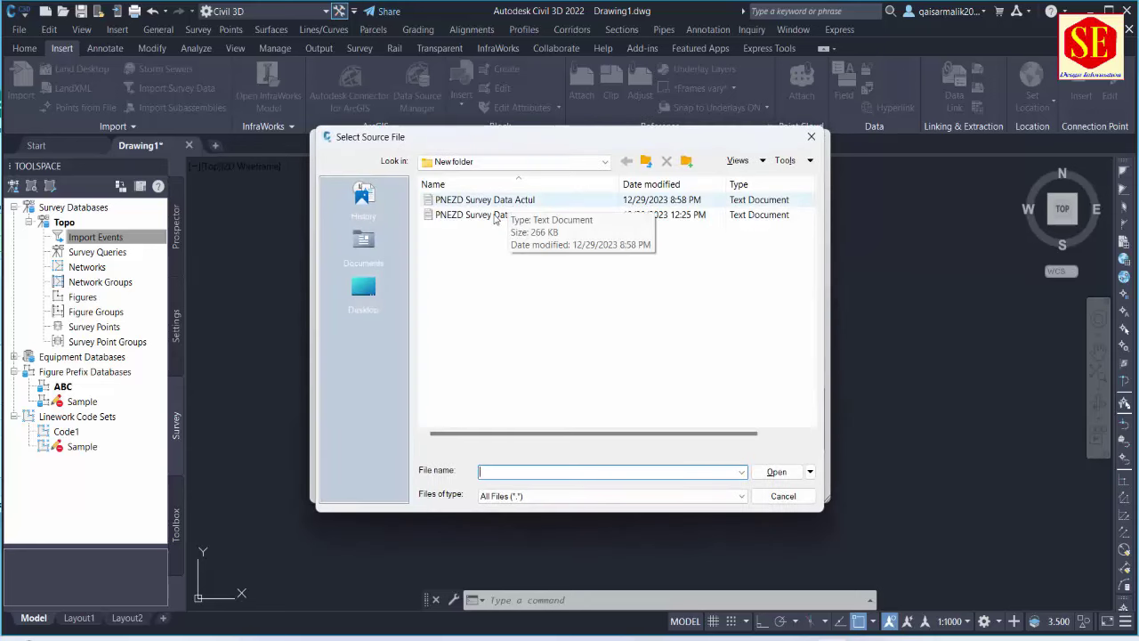
# Step: Preview the PNEZD Survey Data file in Notepad, then add it as the import source
pyautogui.click(494, 216)
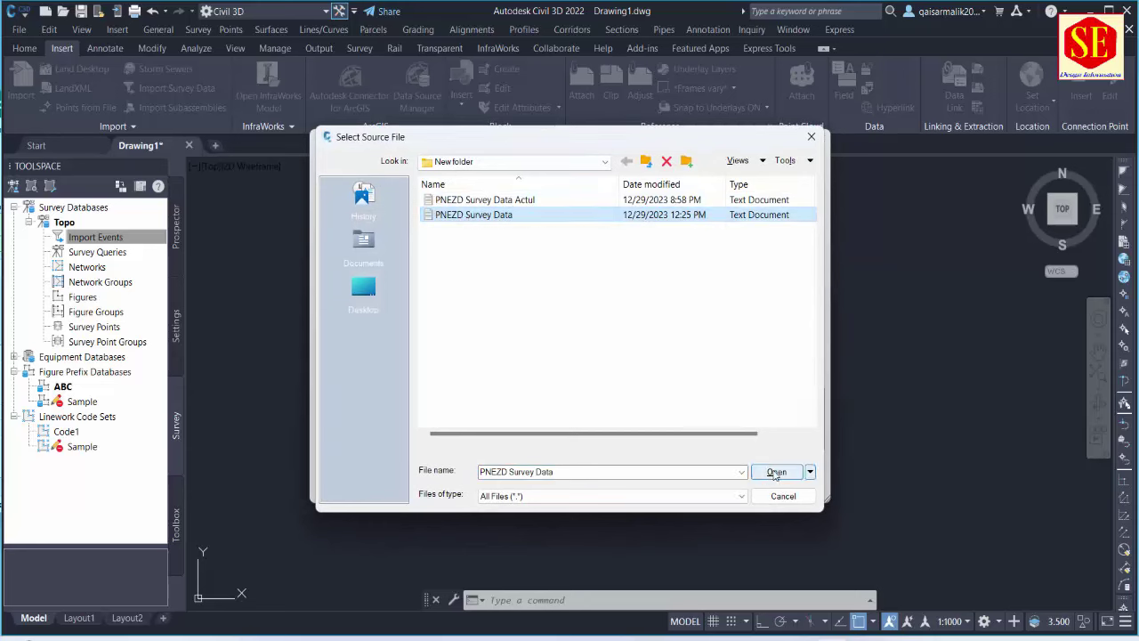
pyautogui.click(526, 199)
pyautogui.click(495, 216)
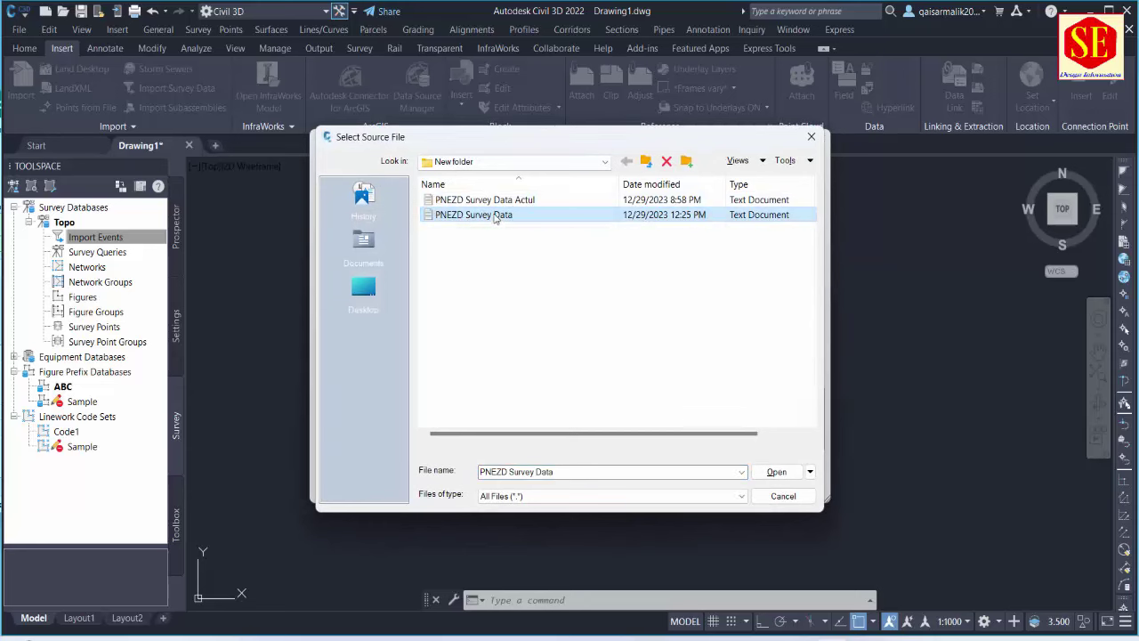
pyautogui.rightClick(496, 219)
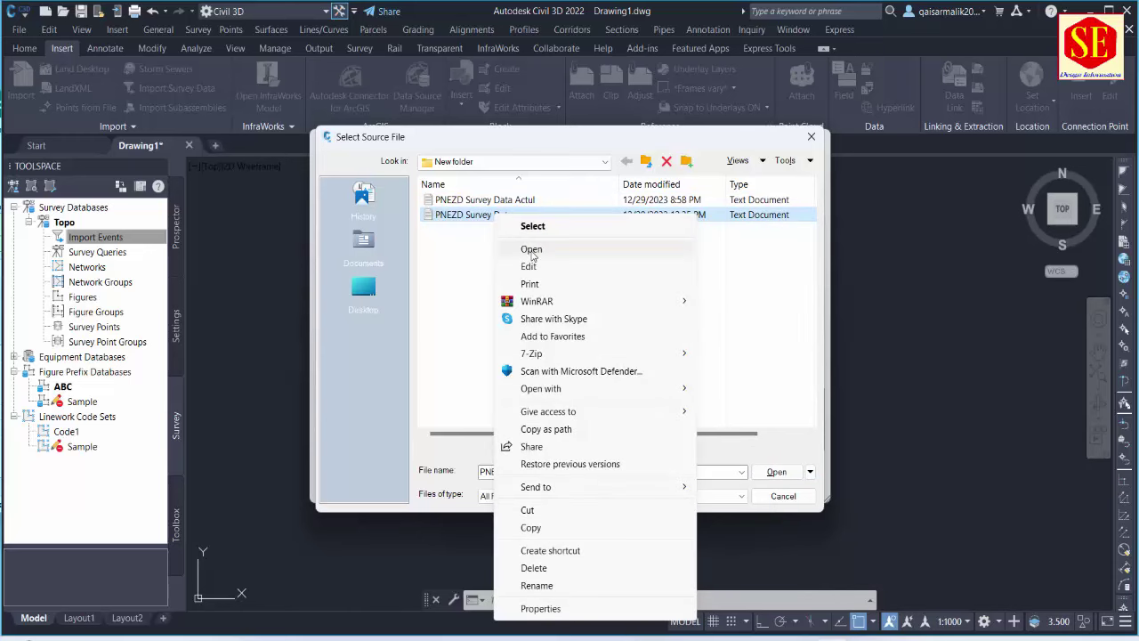
pyautogui.click(531, 250)
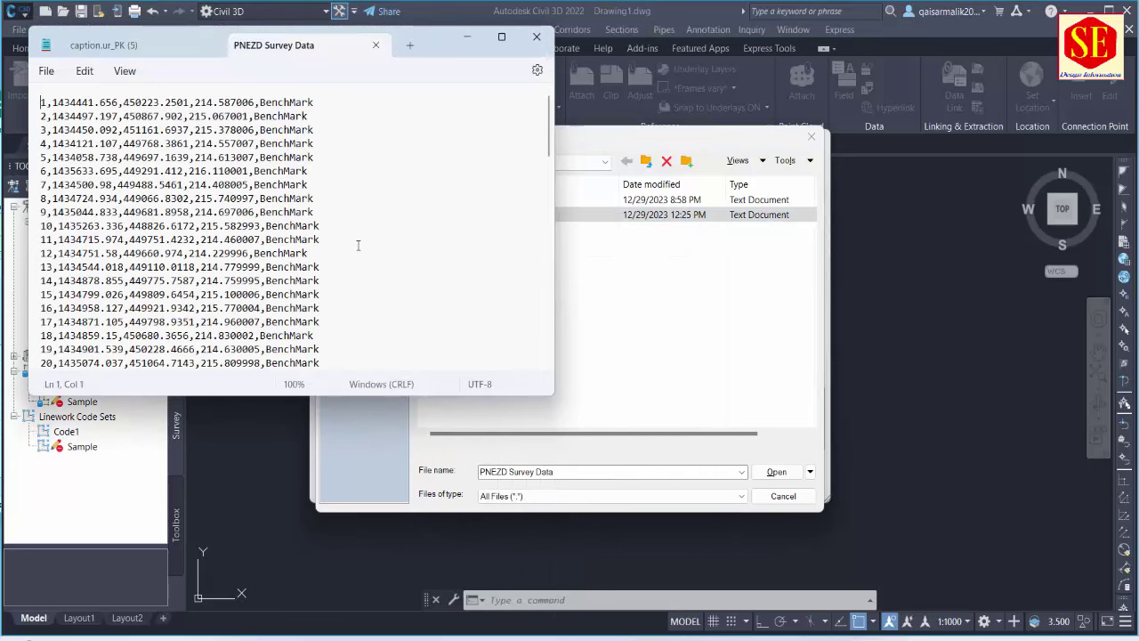
pyautogui.scroll(-5, 351, 231)
pyautogui.scroll(-18, 352, 230)
pyautogui.scroll(-5, 352, 230)
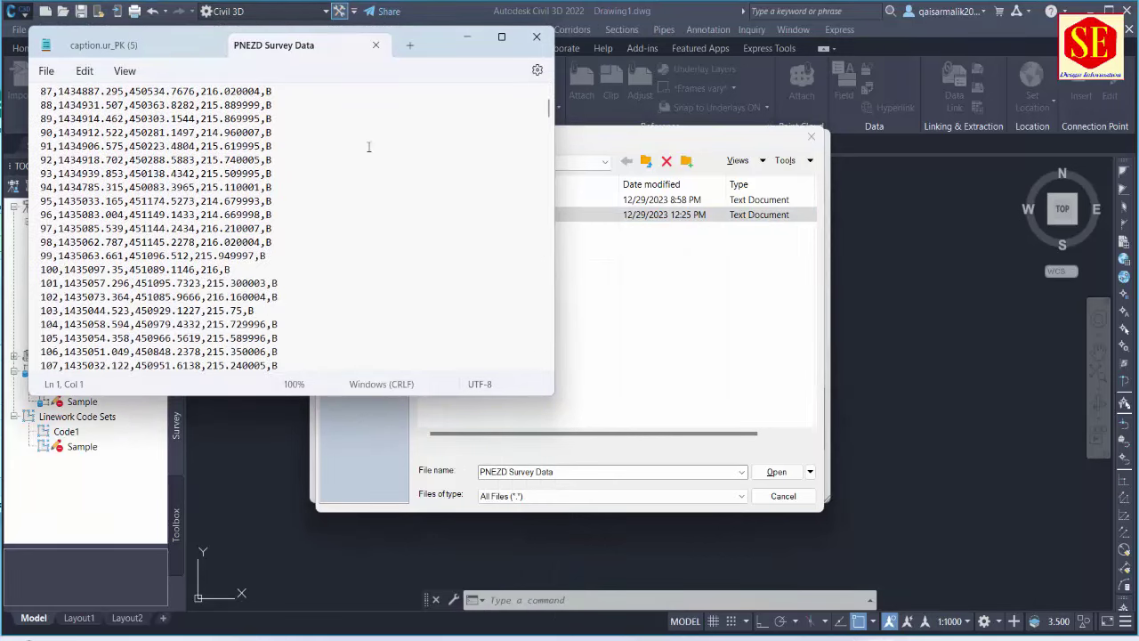
pyautogui.click(536, 37)
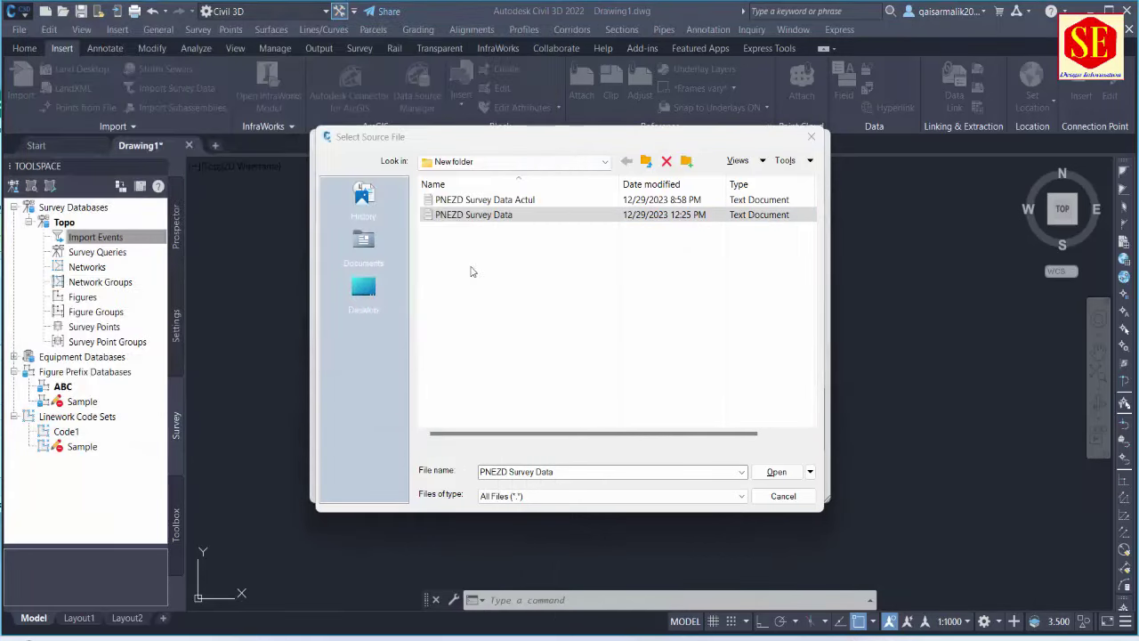
pyautogui.click(777, 472)
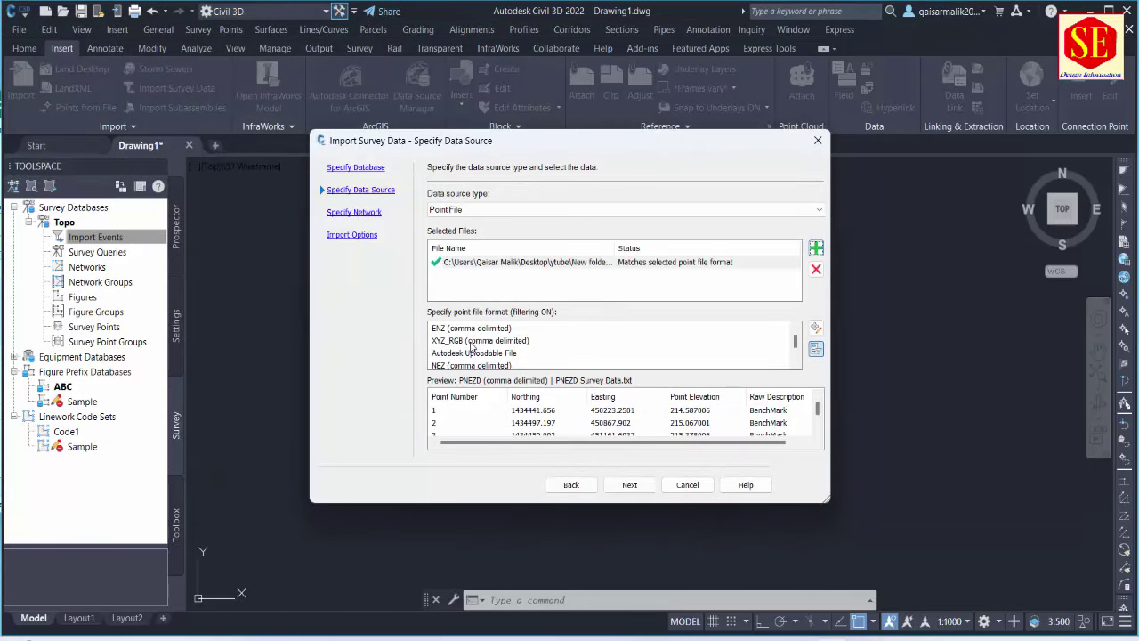
# Step: Set the point file format to PNEZD (comma delimited)
pyautogui.click(481, 354)
pyautogui.scroll(-2, 481, 355)
pyautogui.click(441, 356)
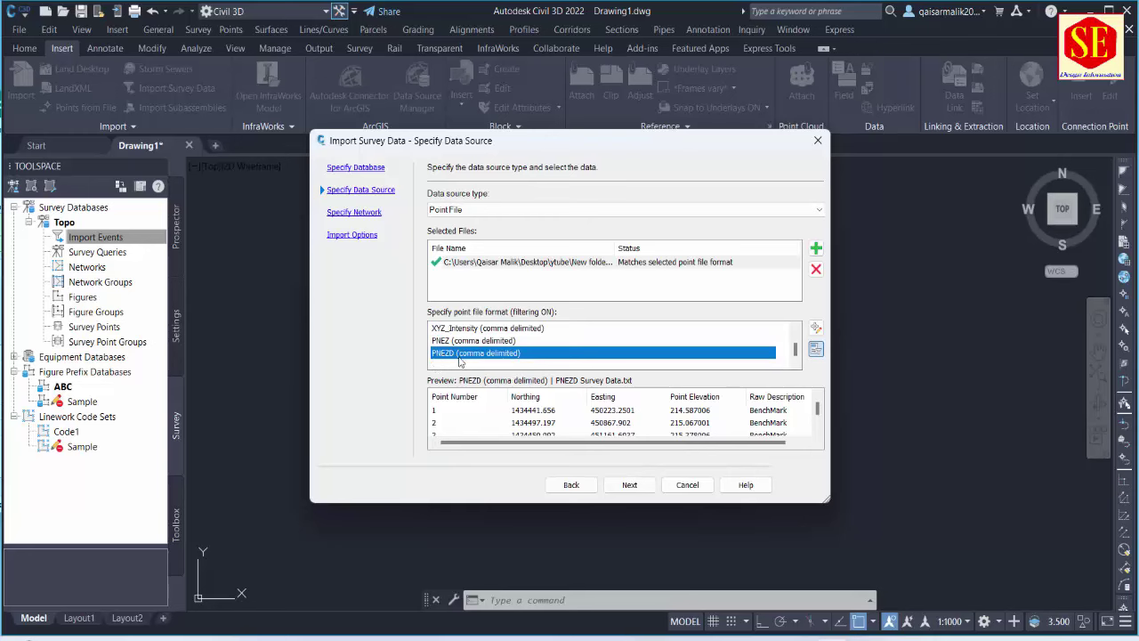
pyautogui.click(631, 485)
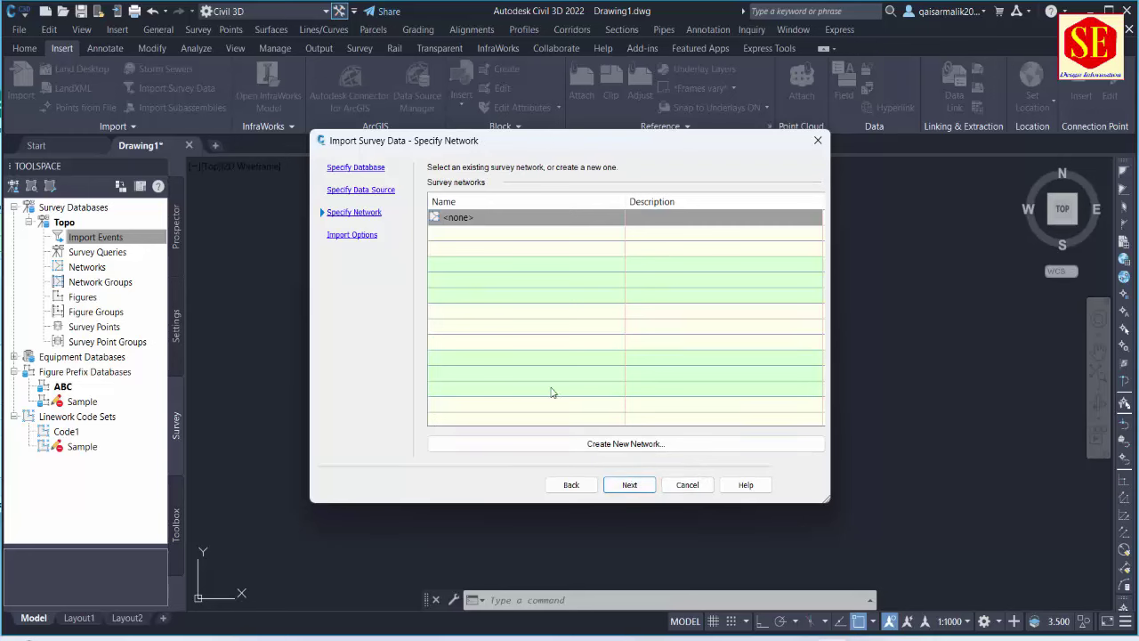
# Step: Create a new survey network named DXF and import into it
pyautogui.click(634, 444)
pyautogui.write('DXF')
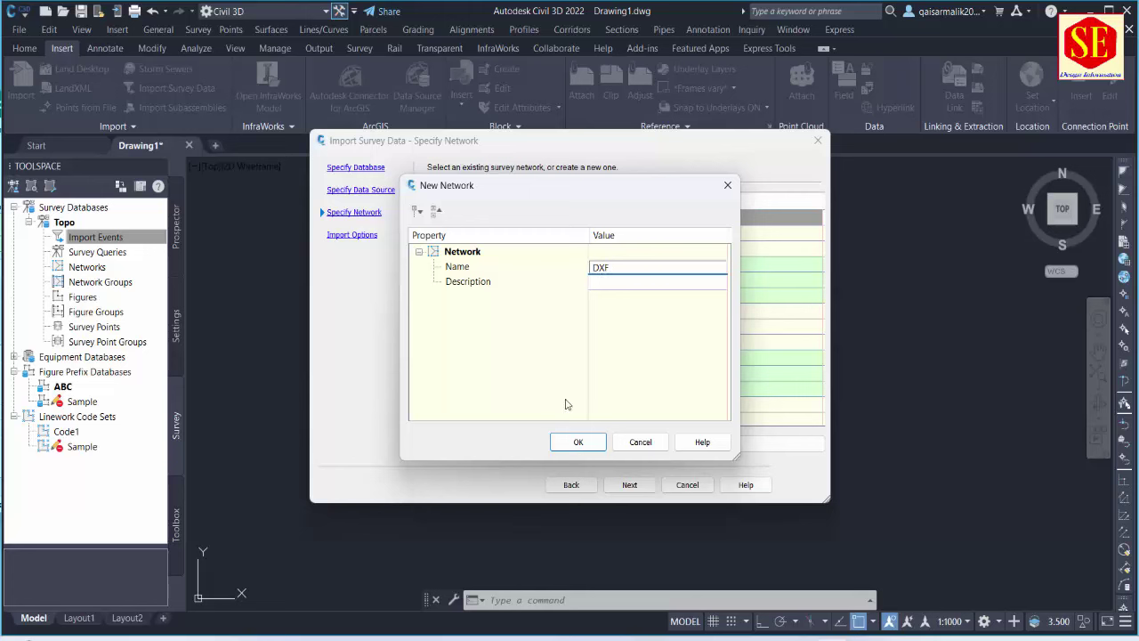
pyautogui.click(578, 441)
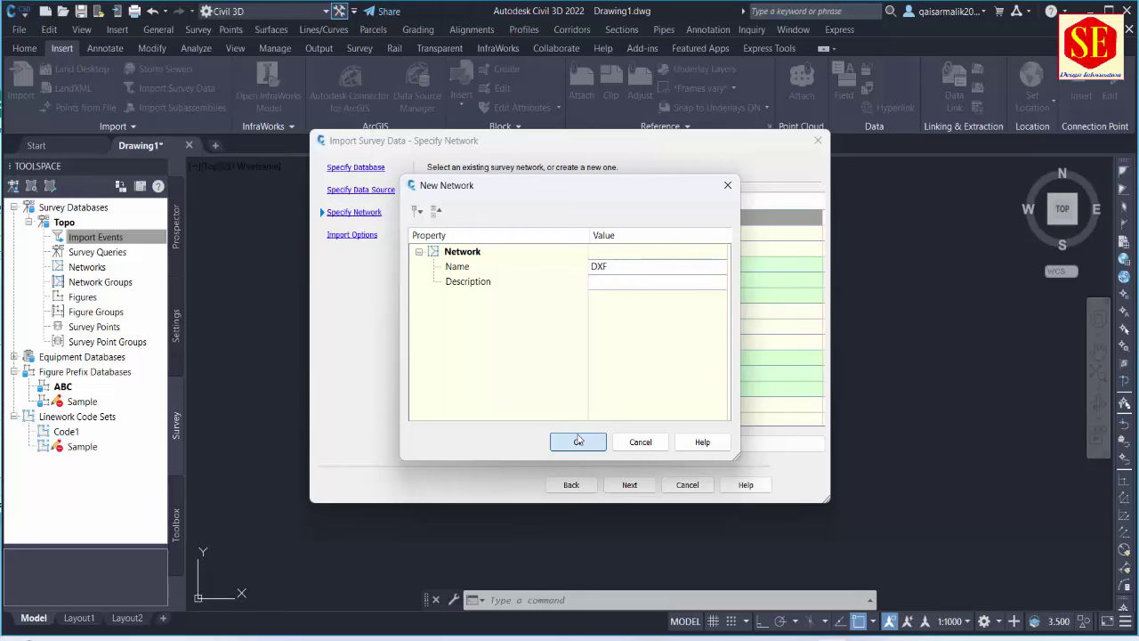
pyautogui.click(454, 234)
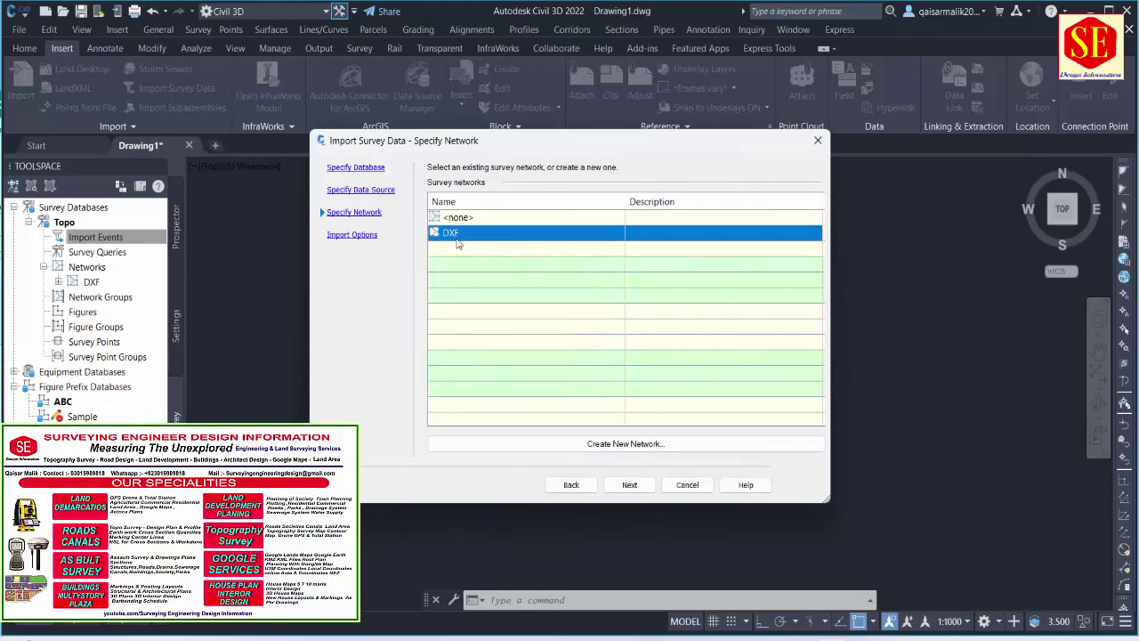
pyautogui.click(627, 485)
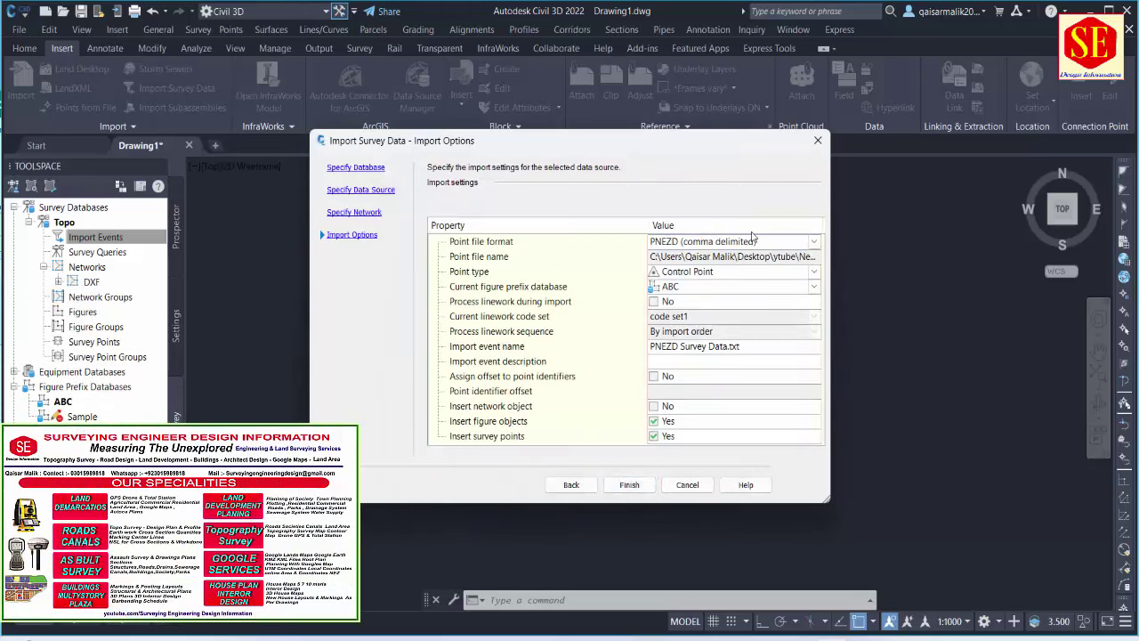
# Step: Import the points as Control Point with ABC figure prefixes and Code1, linework processing off
pyautogui.click(691, 273)
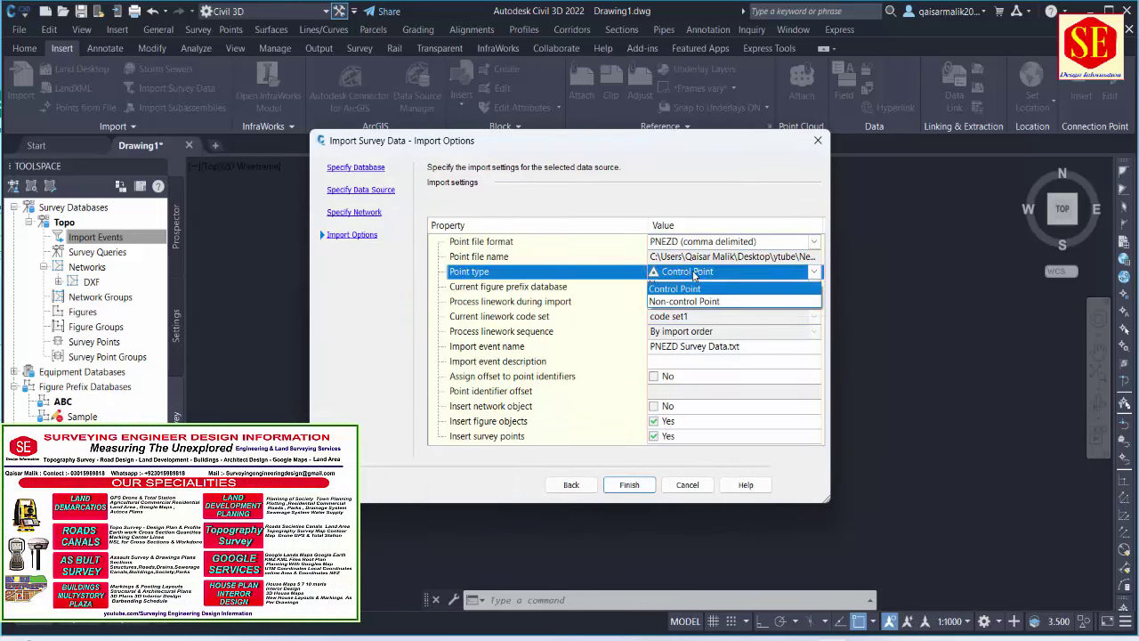
pyautogui.click(681, 289)
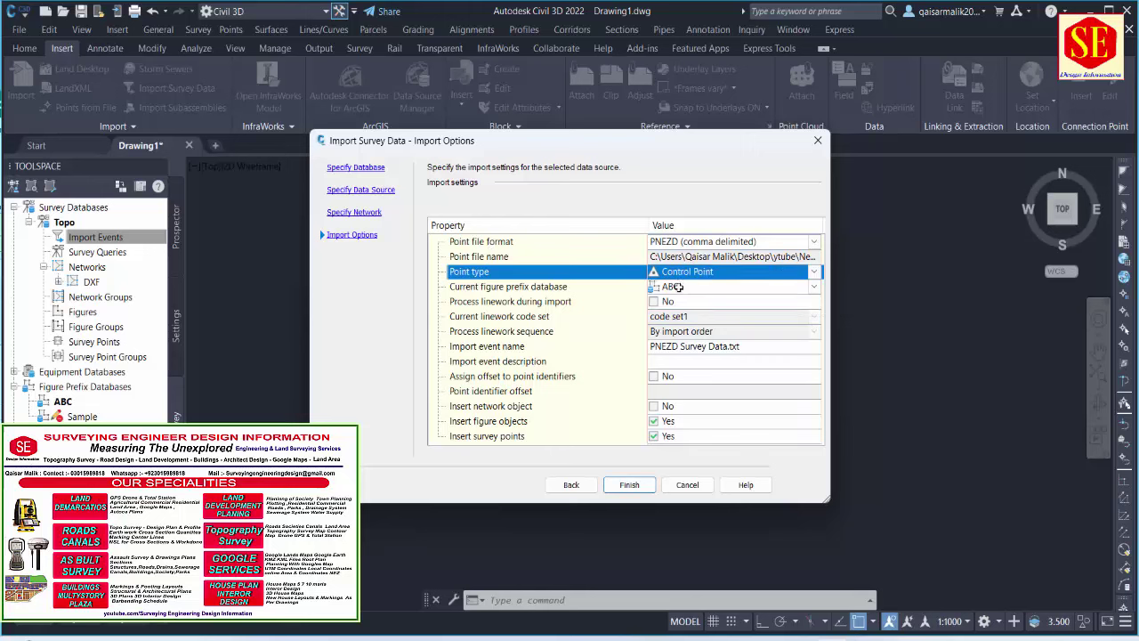
pyautogui.click(680, 287)
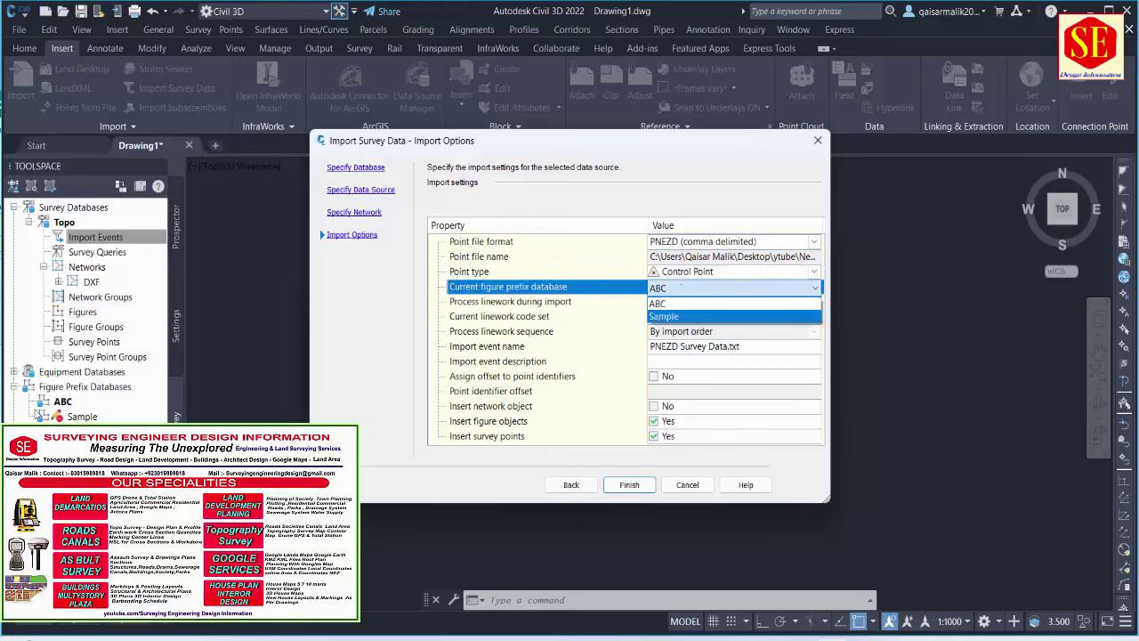
pyautogui.click(55, 402)
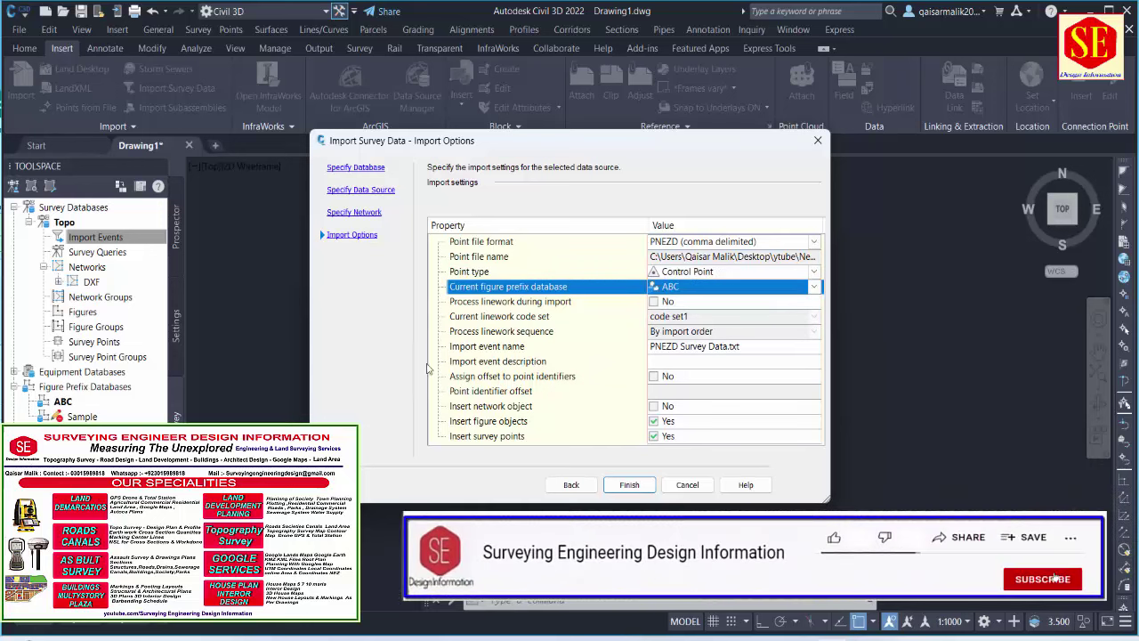
pyautogui.click(694, 286)
pyautogui.click(695, 305)
pyautogui.click(694, 318)
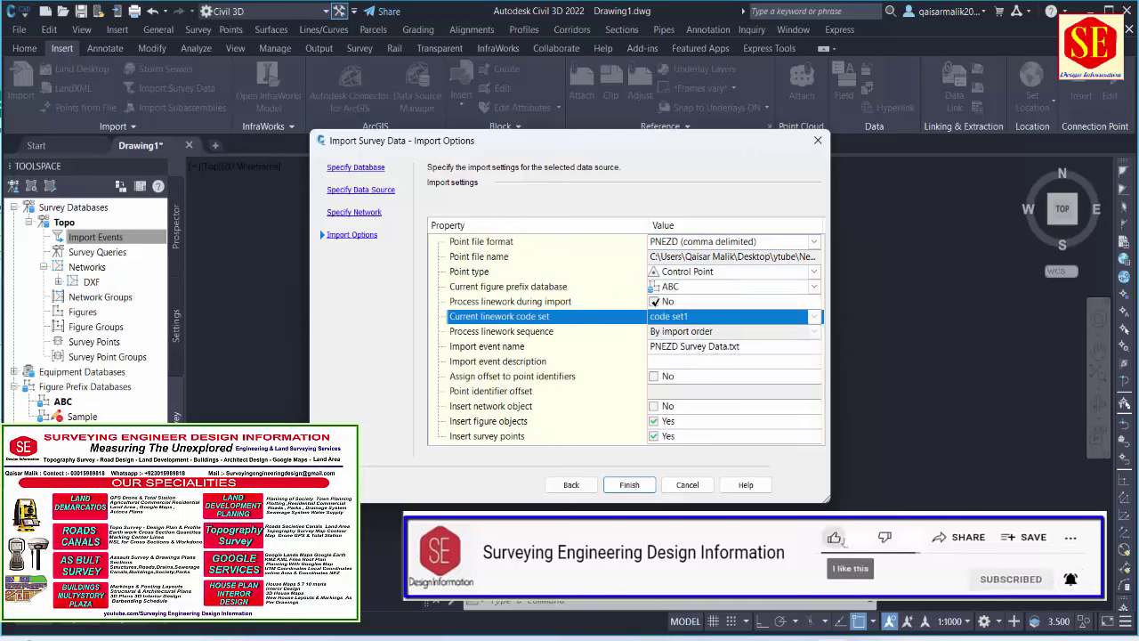
pyautogui.click(654, 302)
pyautogui.click(674, 316)
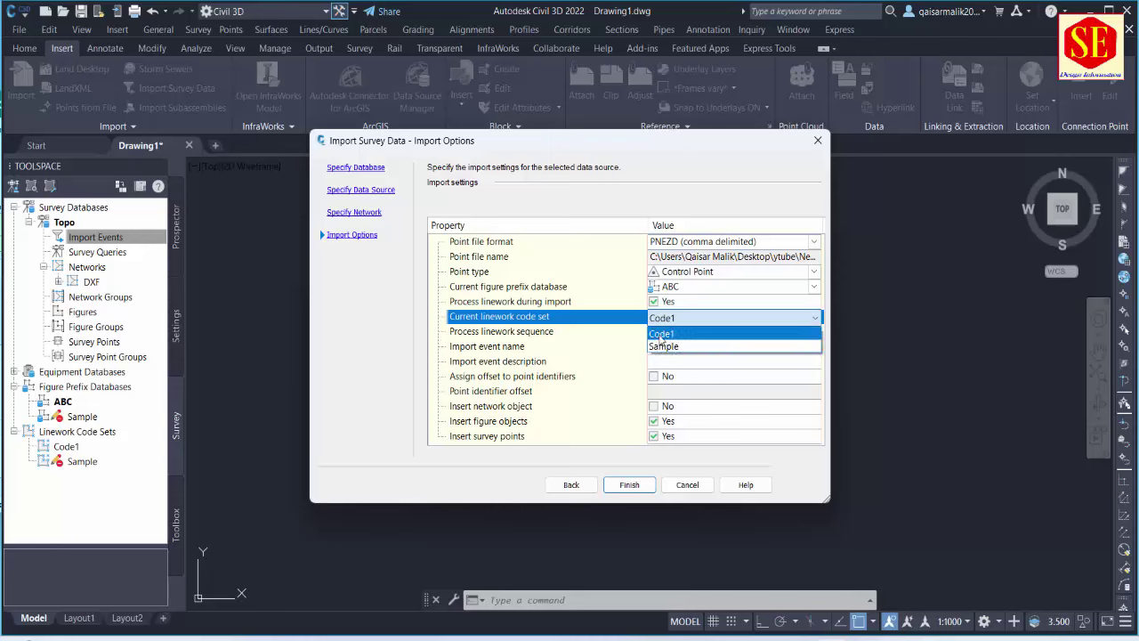
pyautogui.click(662, 335)
pyautogui.click(655, 302)
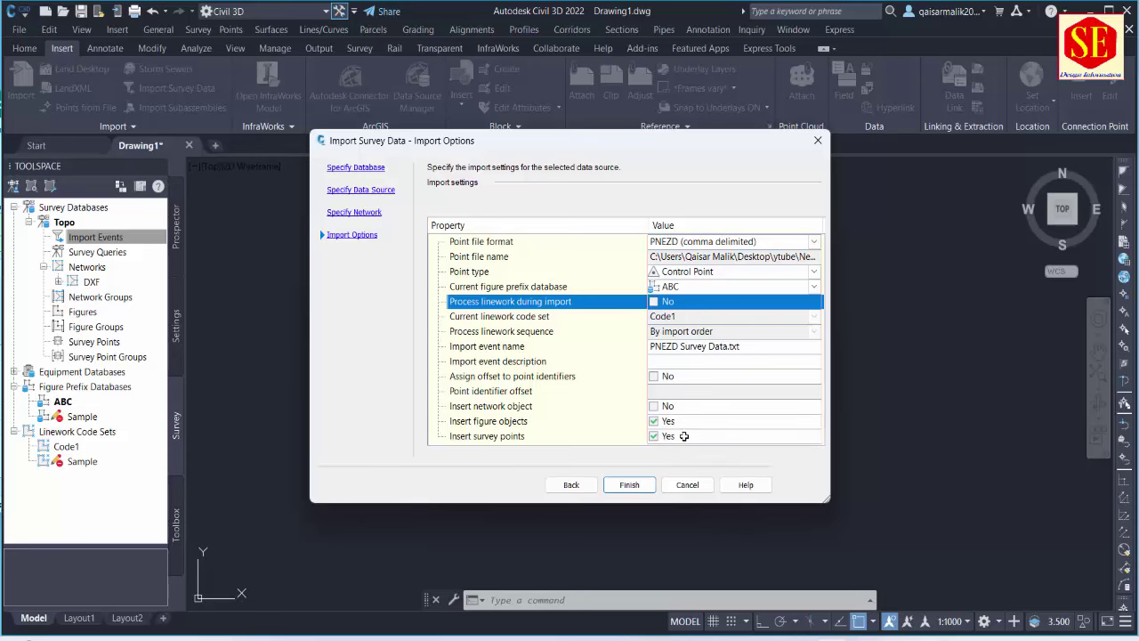
pyautogui.click(629, 484)
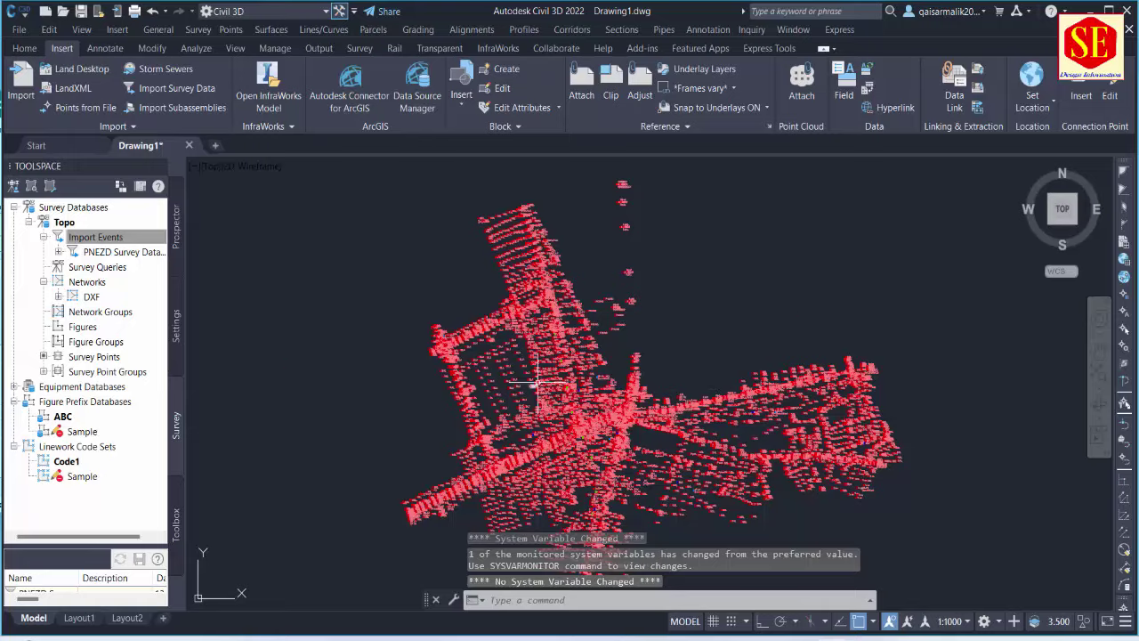
pyautogui.scroll(4, 540, 376)
pyautogui.scroll(5, 663, 356)
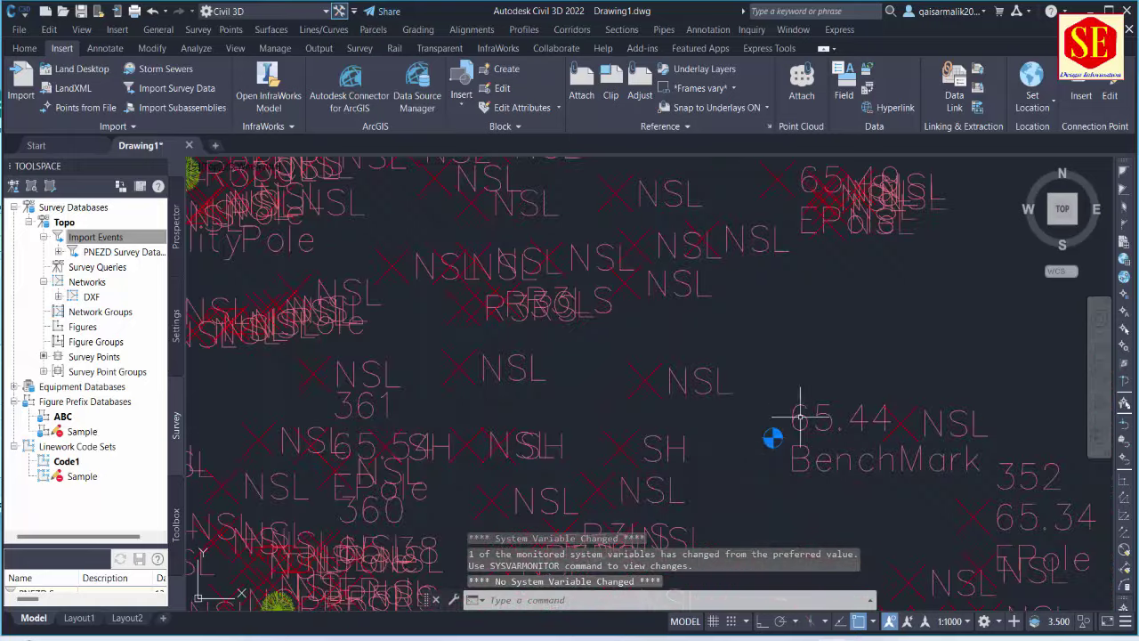
pyautogui.scroll(-5, 839, 361)
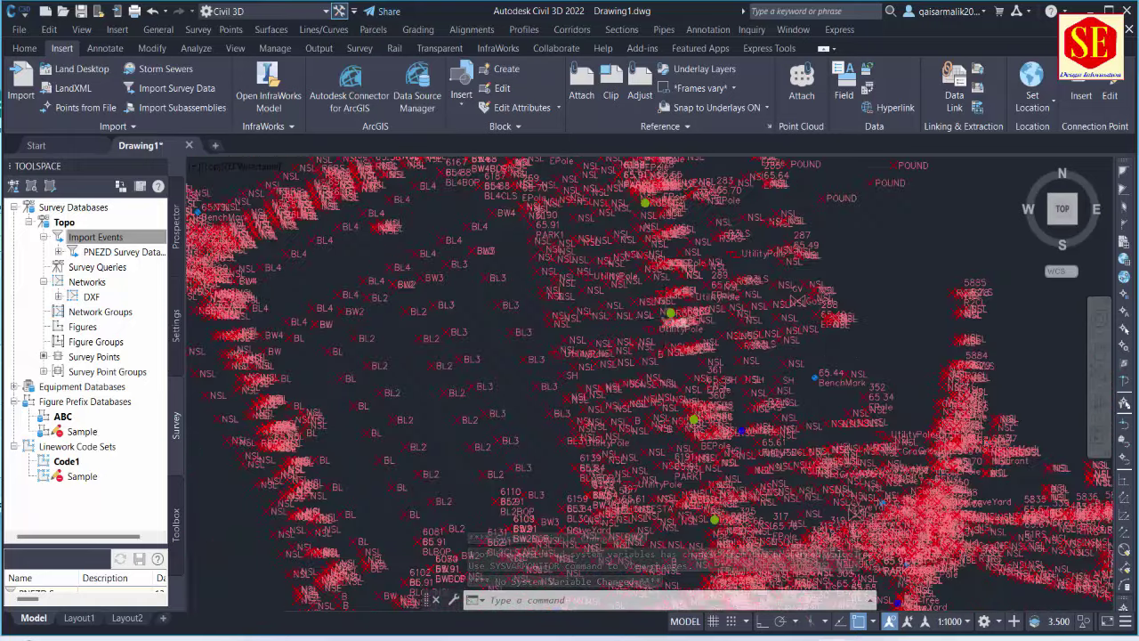
pyautogui.scroll(5, 748, 265)
pyautogui.scroll(-3, 747, 266)
pyautogui.scroll(-2, 570, 312)
pyautogui.scroll(5, 547, 294)
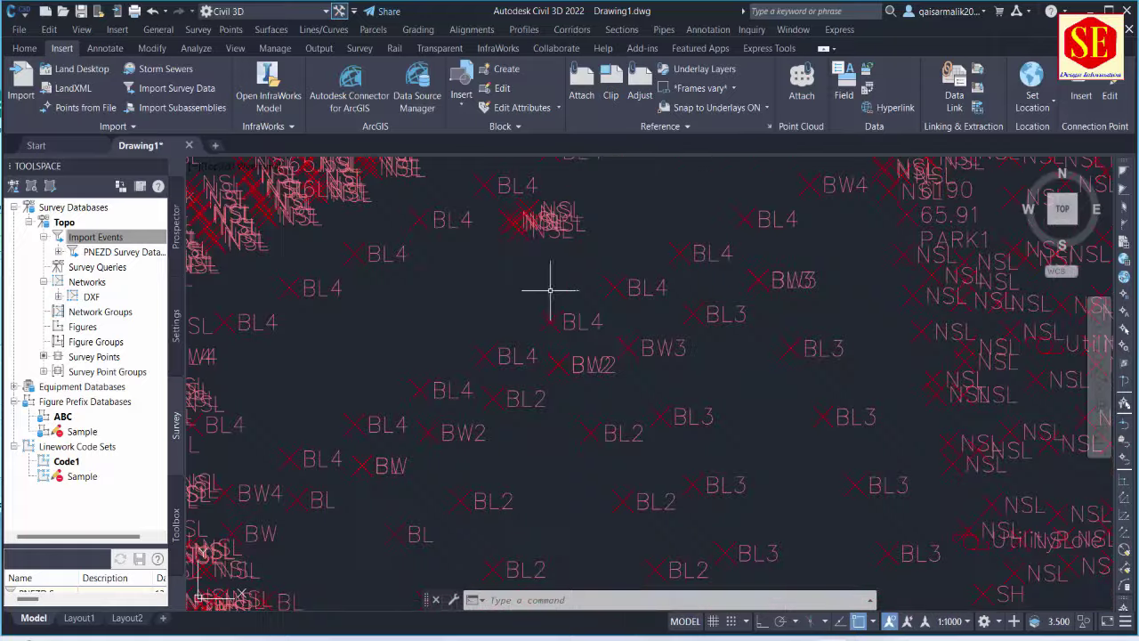
pyautogui.moveTo(531, 297); pyautogui.dragTo(545, 318, button='middle')
pyautogui.scroll(2, 546, 318)
pyautogui.moveTo(322, 313); pyautogui.dragTo(381, 310, button='middle')
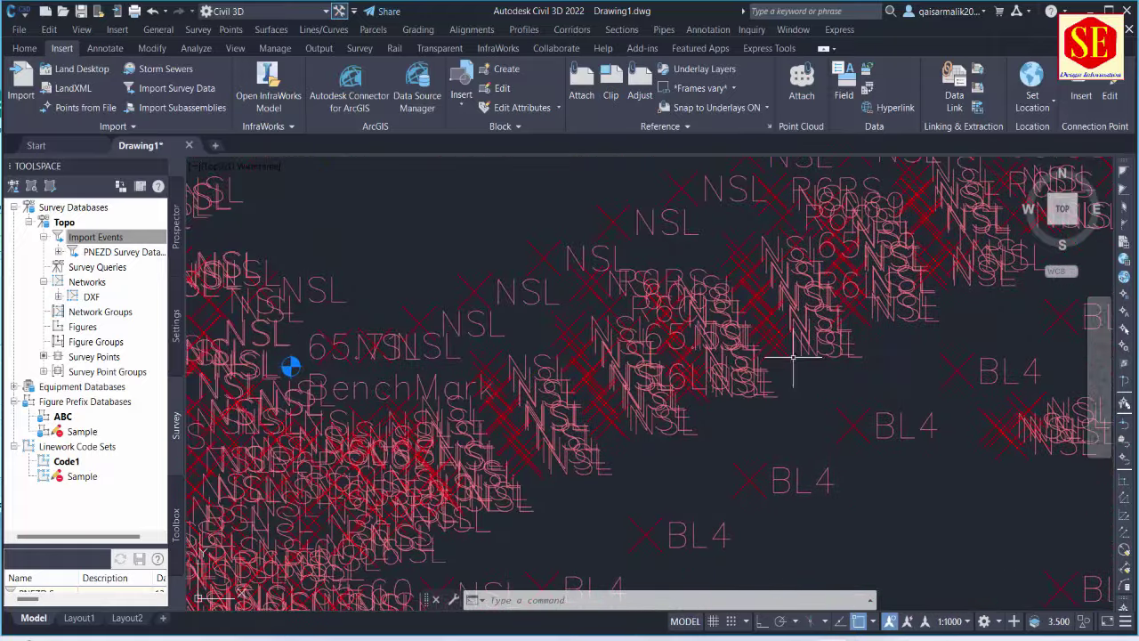
pyautogui.scroll(-5, 381, 283)
pyautogui.scroll(5, 676, 418)
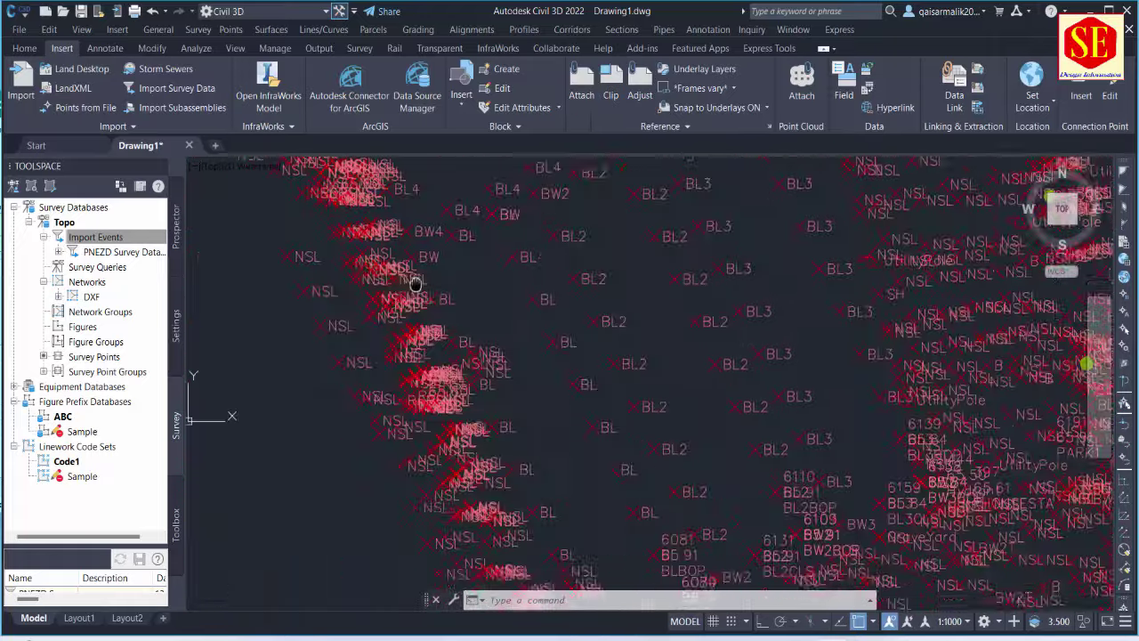
pyautogui.moveTo(702, 443); pyautogui.dragTo(678, 418, button='middle')
pyautogui.scroll(-2, 678, 419)
pyautogui.scroll(2, 623, 330)
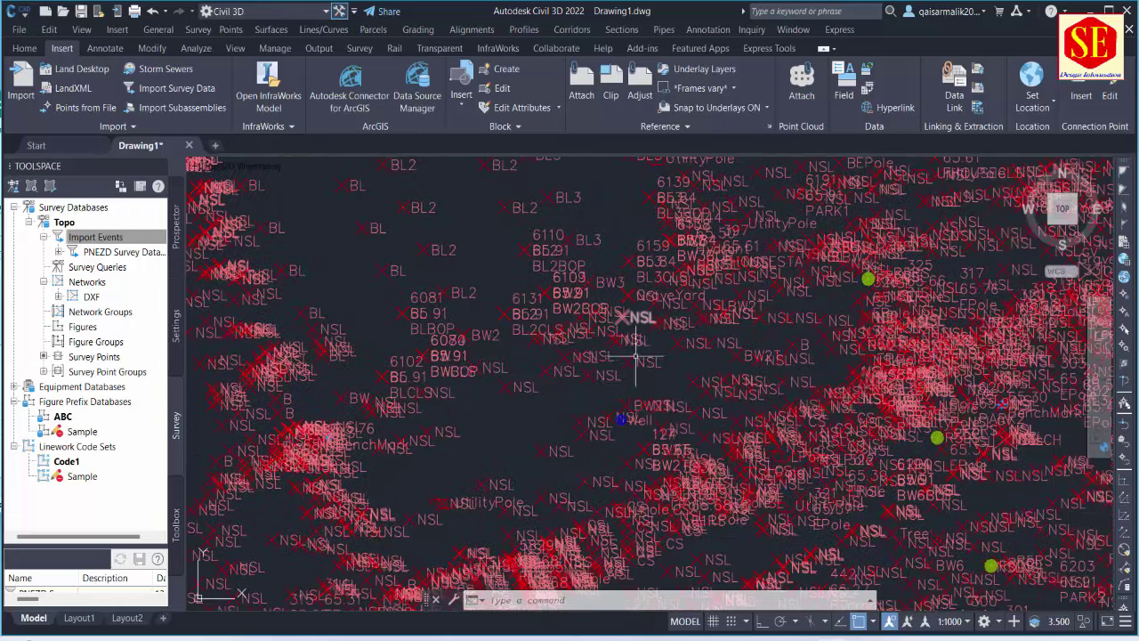
pyautogui.scroll(3, 611, 410)
pyautogui.scroll(2, 560, 356)
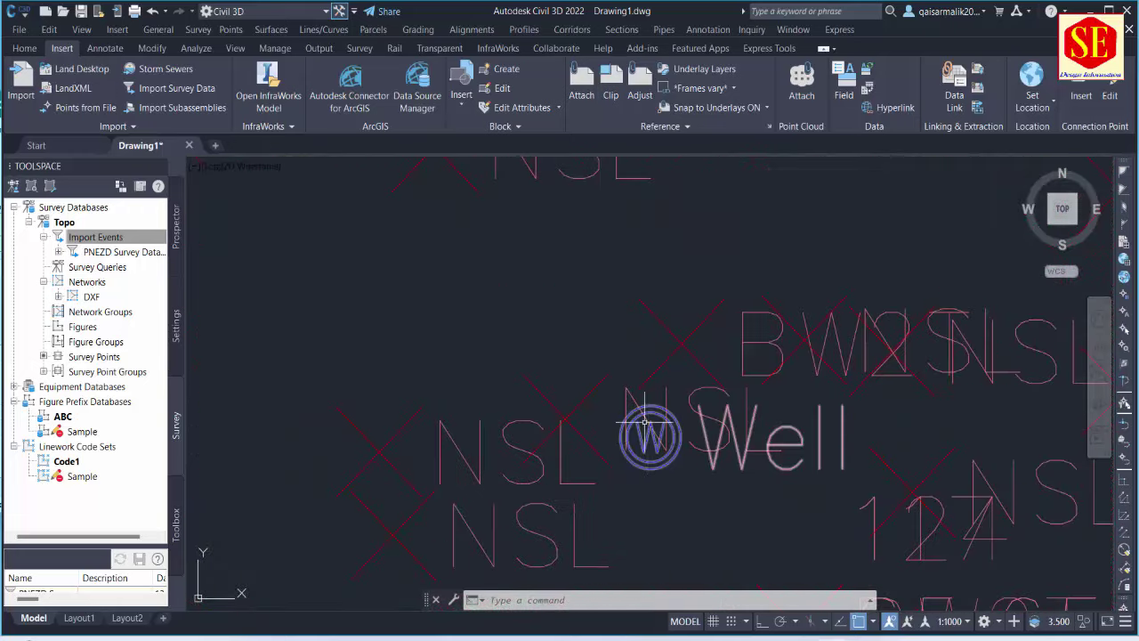
pyautogui.scroll(-5, 554, 313)
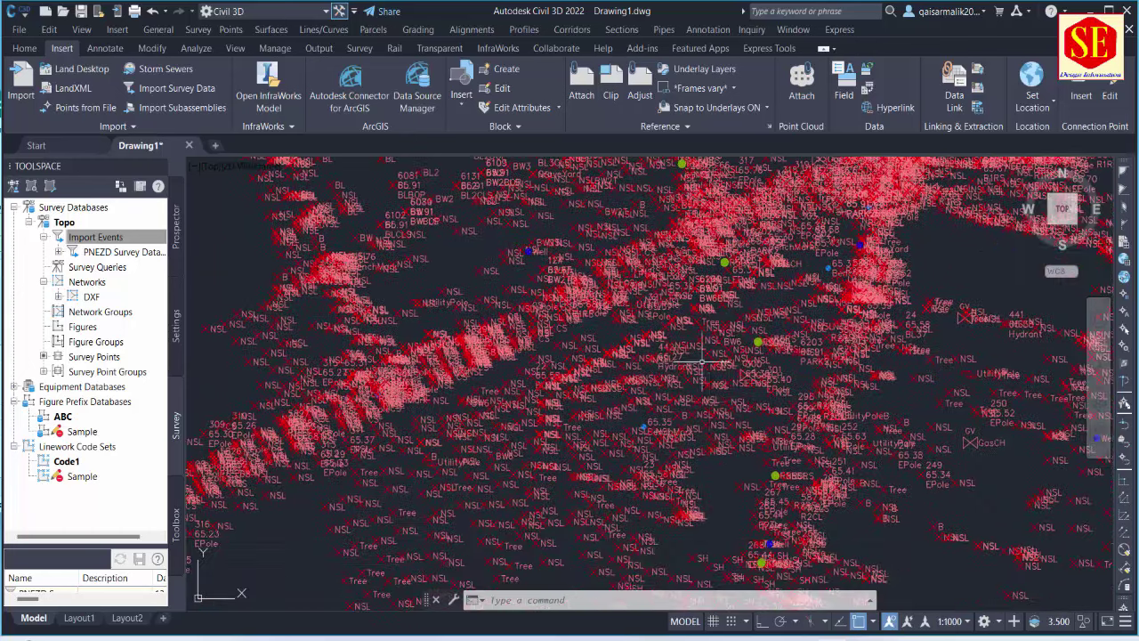
pyautogui.keyDown('shift'); pyautogui.moveTo(790, 551); pyautogui.dragTo(789, 333, button='middle'); pyautogui.keyUp('shift')
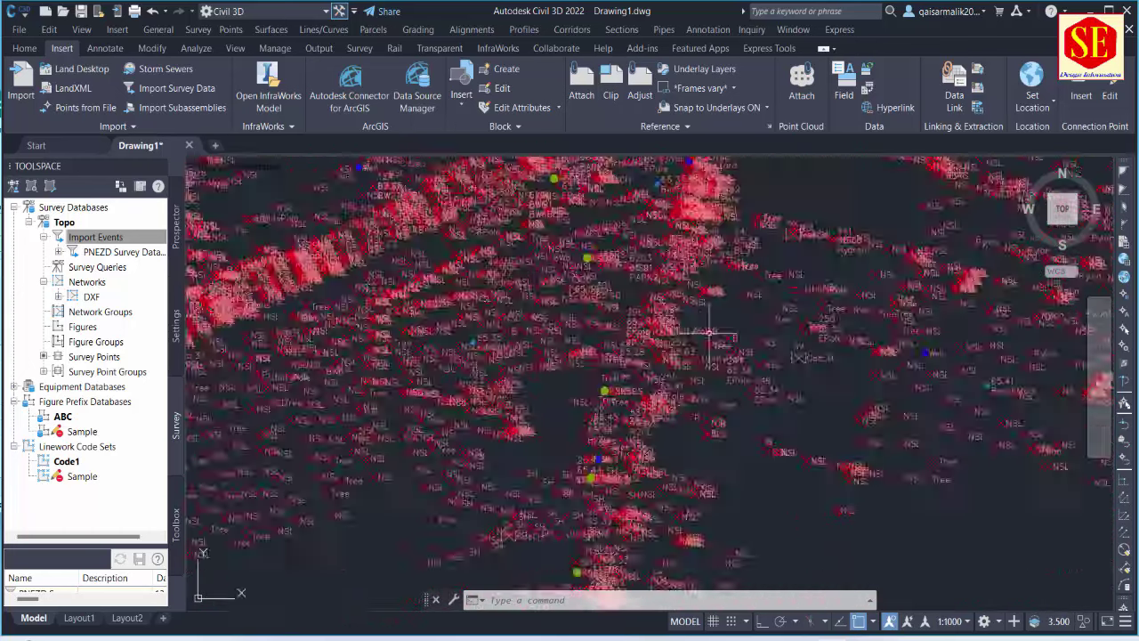
pyautogui.scroll(3, 480, 436)
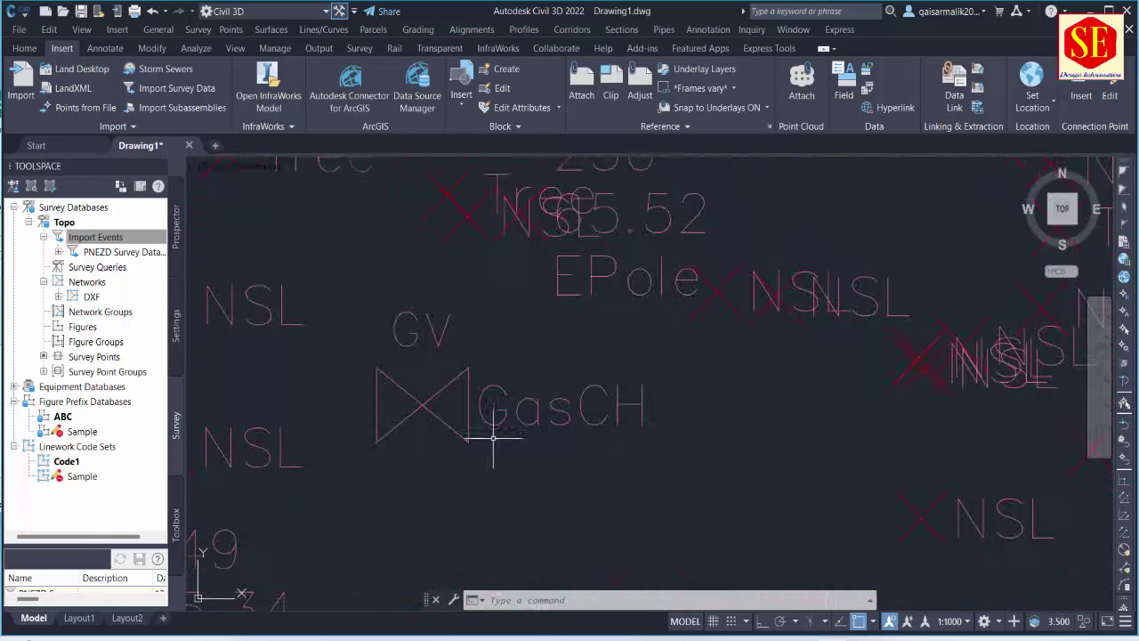
pyautogui.scroll(-5, 428, 403)
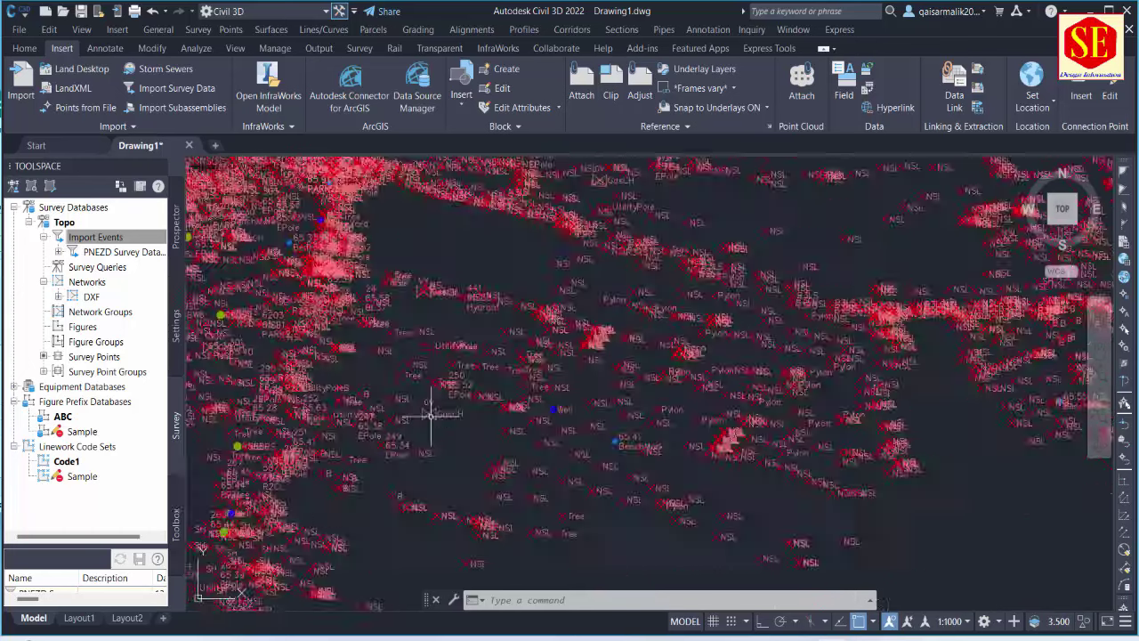
pyautogui.scroll(2, 623, 401)
pyautogui.scroll(-3, 588, 361)
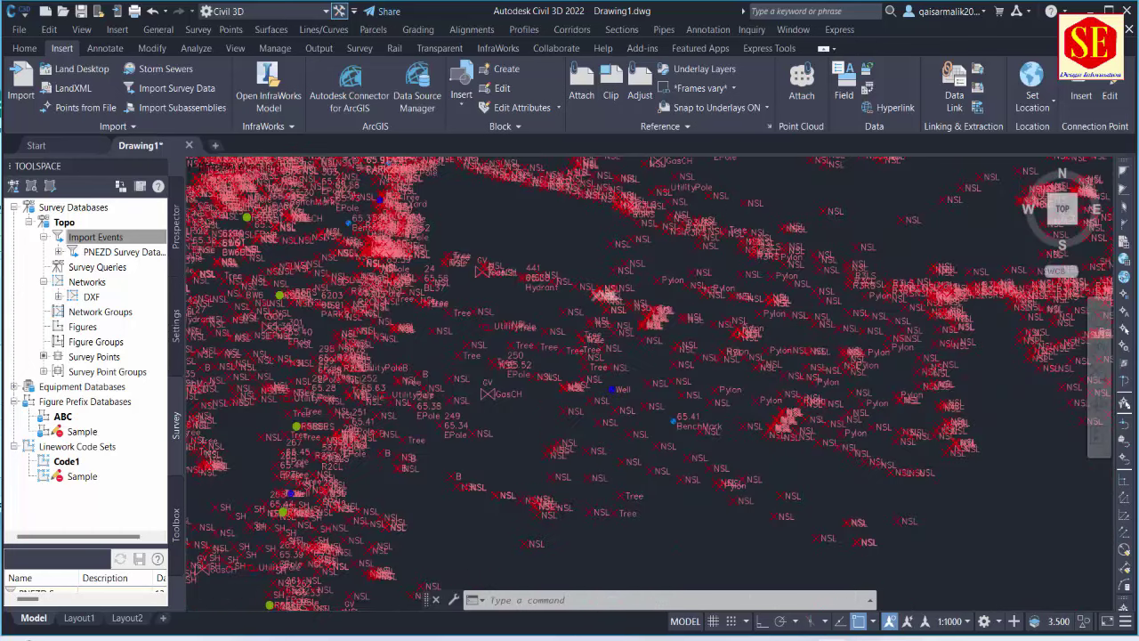
pyautogui.moveTo(588, 361)
pyautogui.keyDown('shift'); pyautogui.mouseDown(button='middle')
pyautogui.moveTo(644, 255)
pyautogui.moveTo(719, 333)
pyautogui.mouseUp(button='middle'); pyautogui.keyUp('shift')
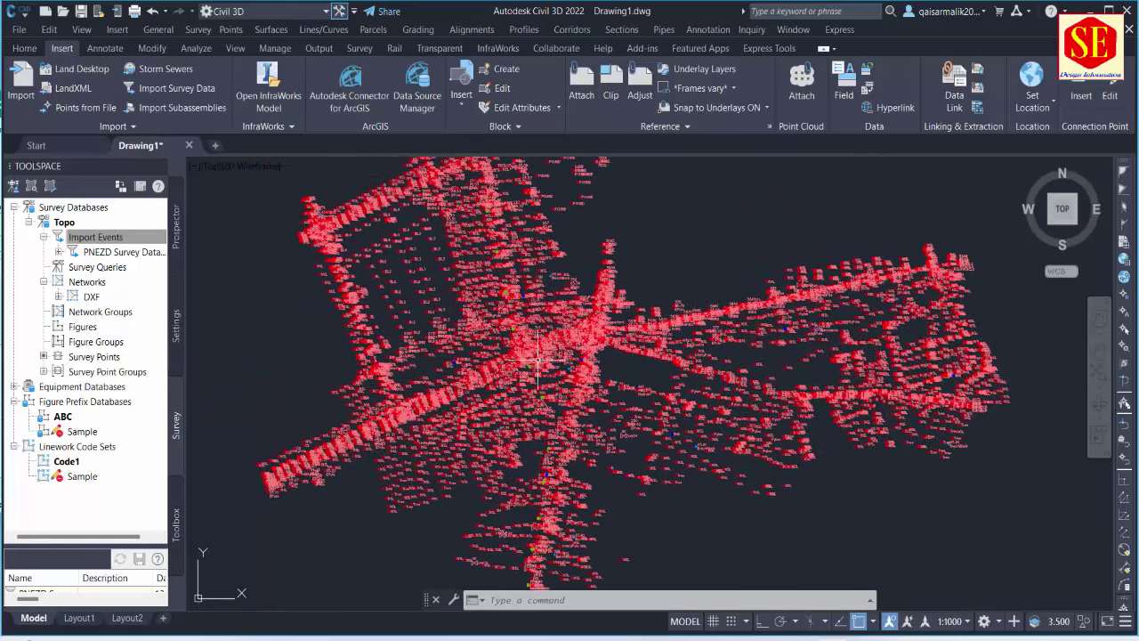
pyautogui.keyDown('shift'); pyautogui.moveTo(515, 314); pyautogui.dragTo(518, 289, button='middle'); pyautogui.keyUp('shift')
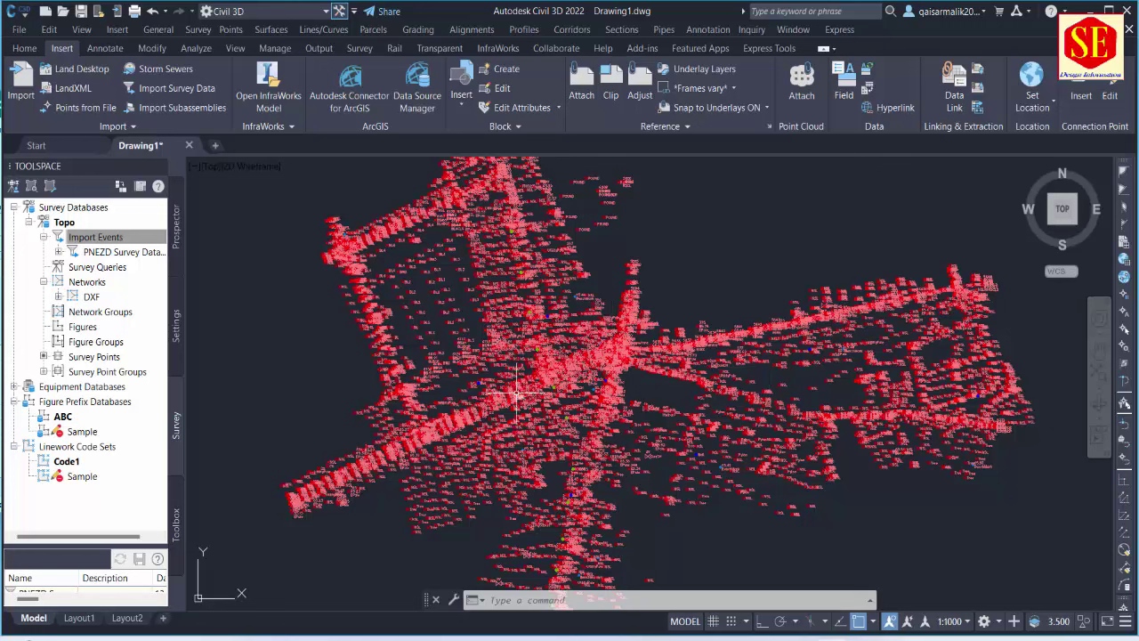
pyautogui.click(99, 252)
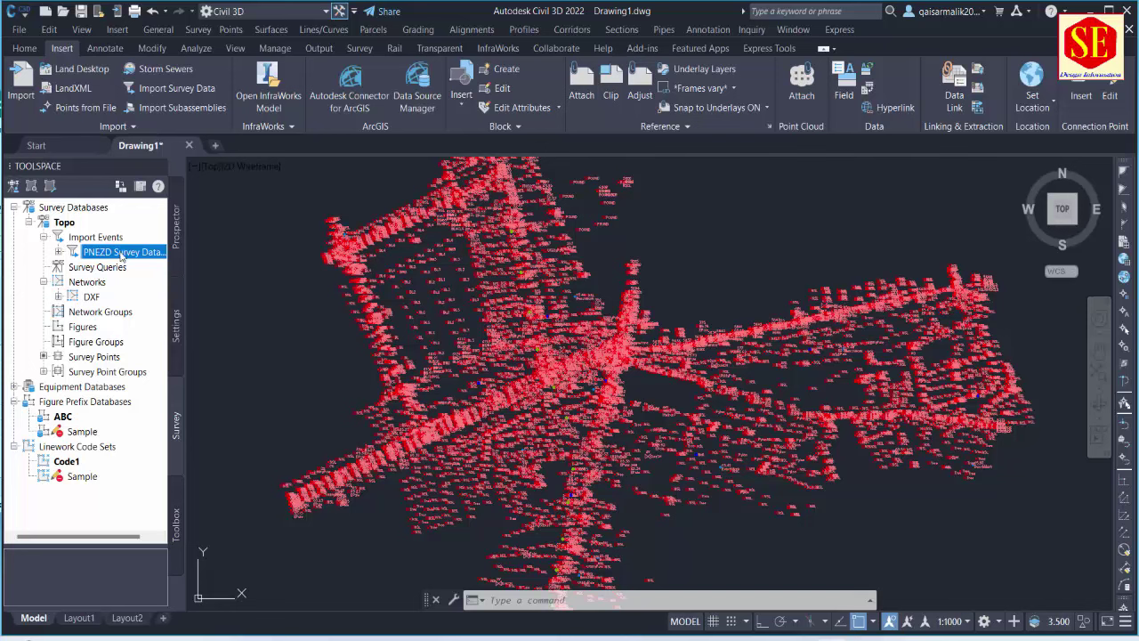
# Step: Process linework for the PNEZD Survey Data import with ABC and Code1, keeping points inserted
pyautogui.rightClick(115, 258)
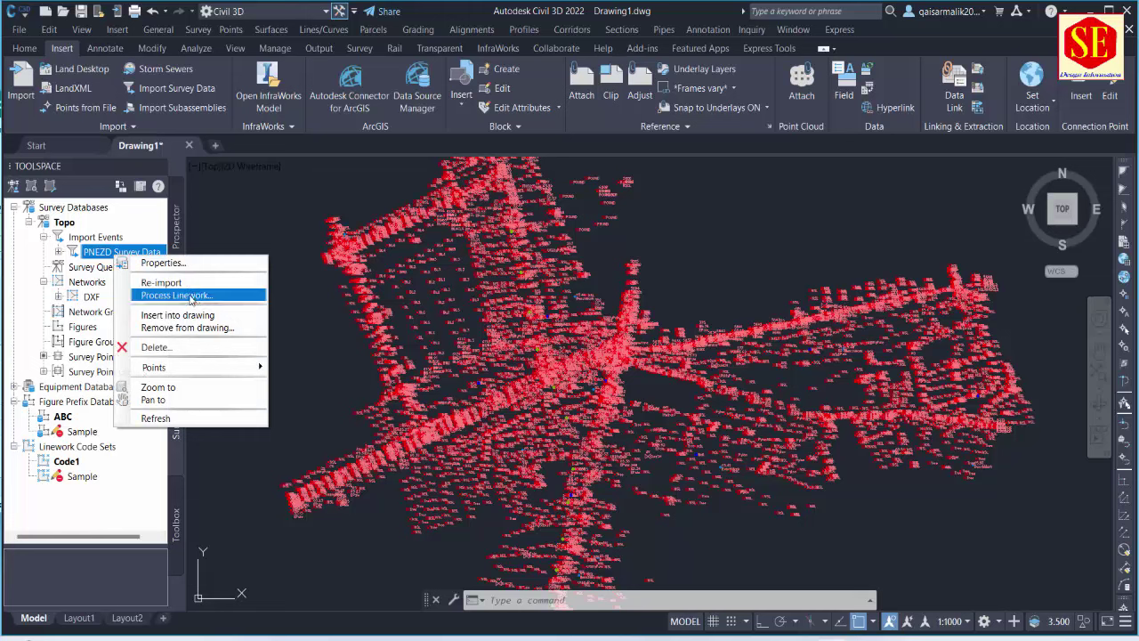
pyautogui.click(190, 297)
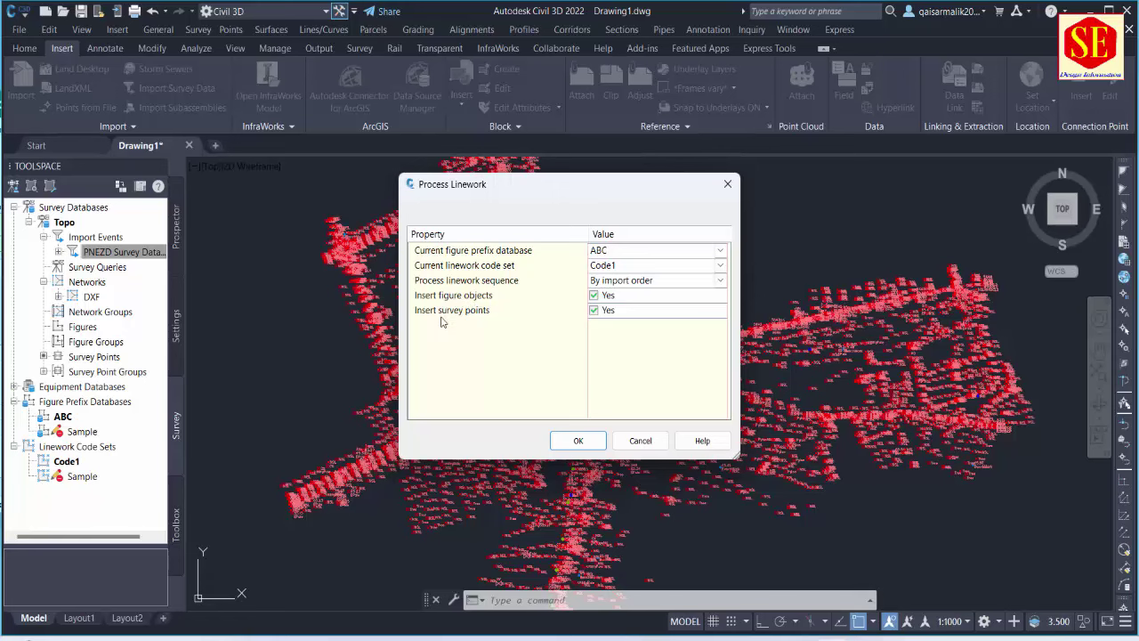
pyautogui.click(594, 309)
pyautogui.click(593, 310)
pyautogui.click(578, 440)
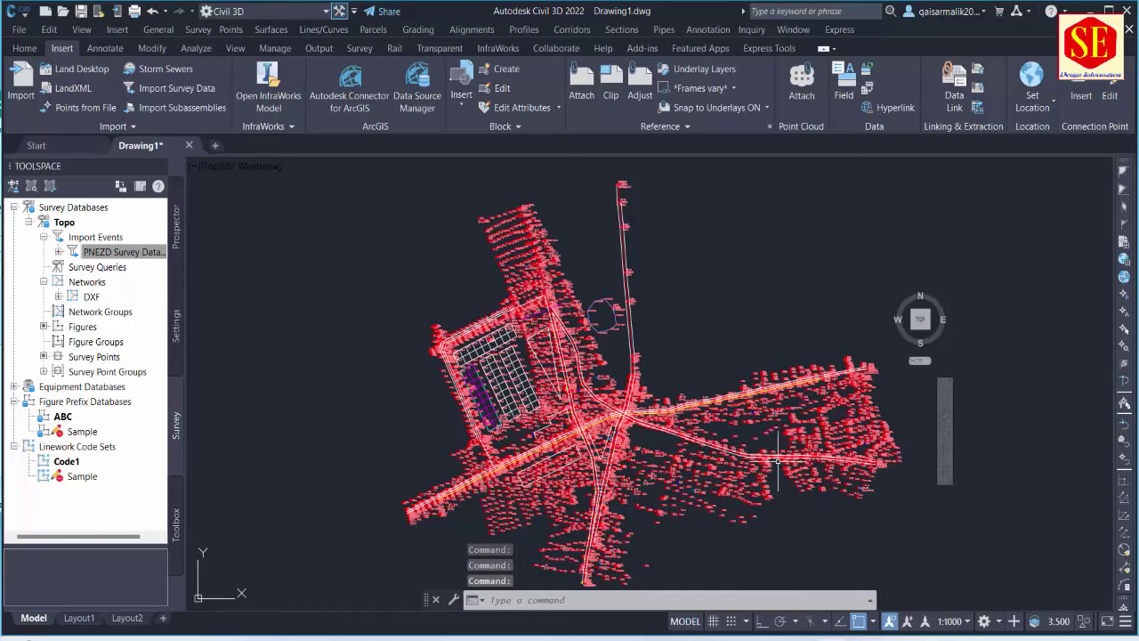
# Step: Change the annotation scale to 1:75 so the road and building figures stand out
pyautogui.scroll(5, 608, 444)
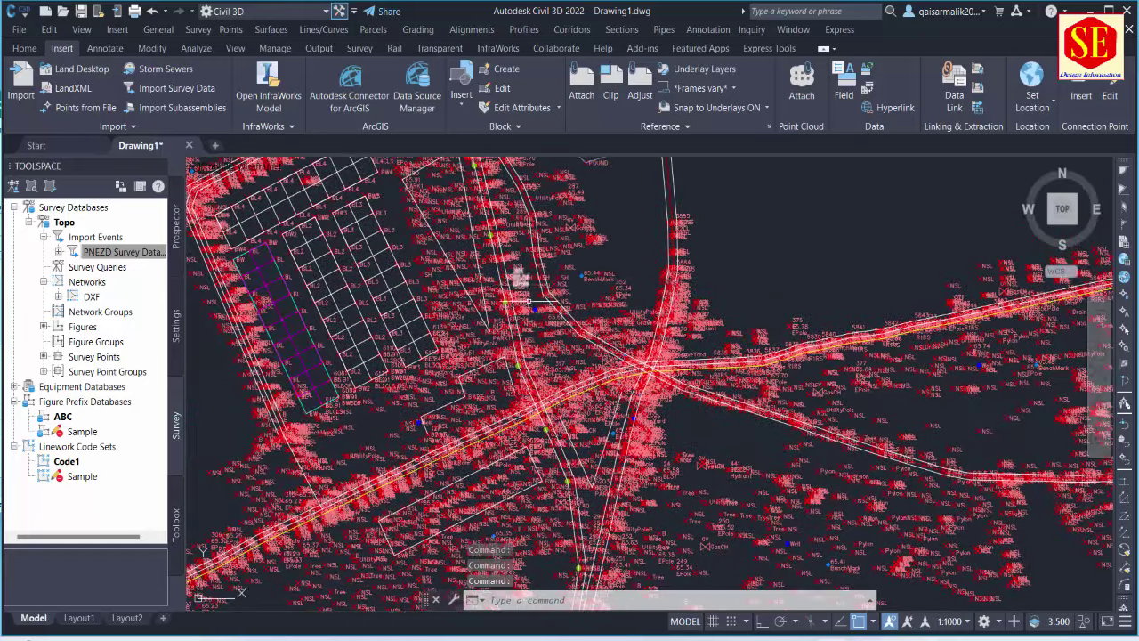
pyautogui.scroll(2, 526, 294)
pyautogui.scroll(5, 556, 302)
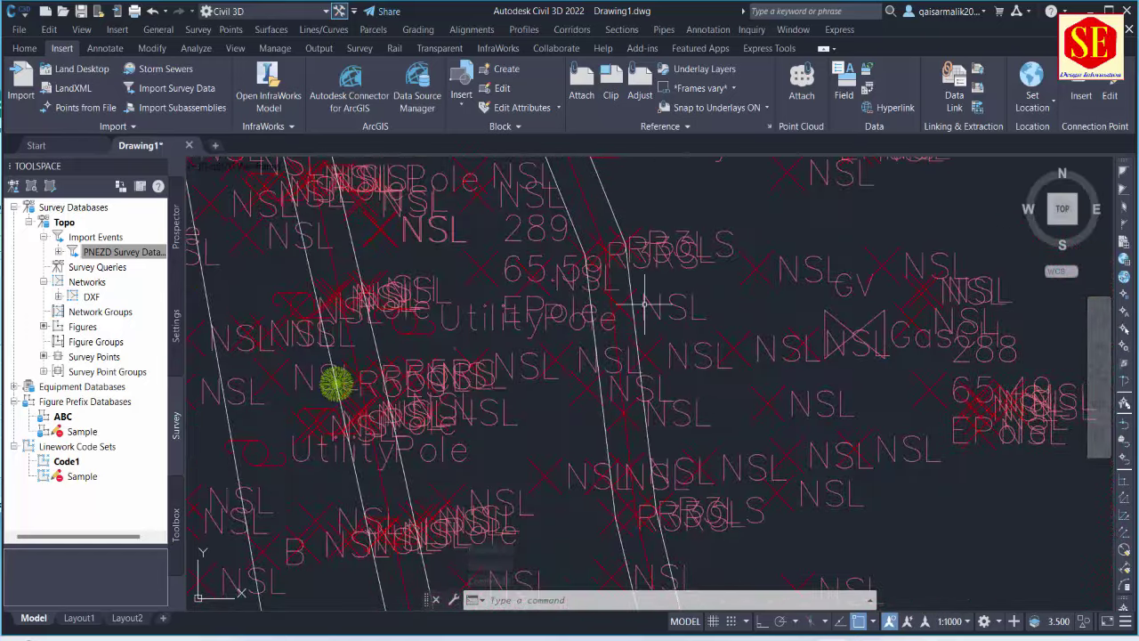
pyautogui.scroll(-5, 570, 400)
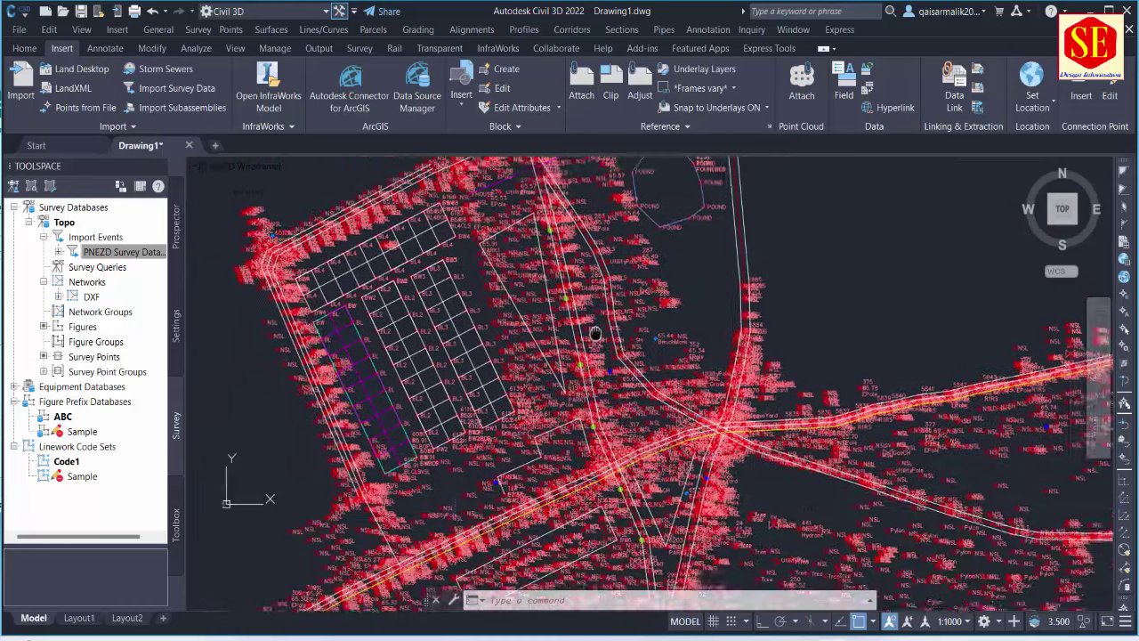
pyautogui.scroll(2, 571, 402)
pyautogui.scroll(-2, 430, 267)
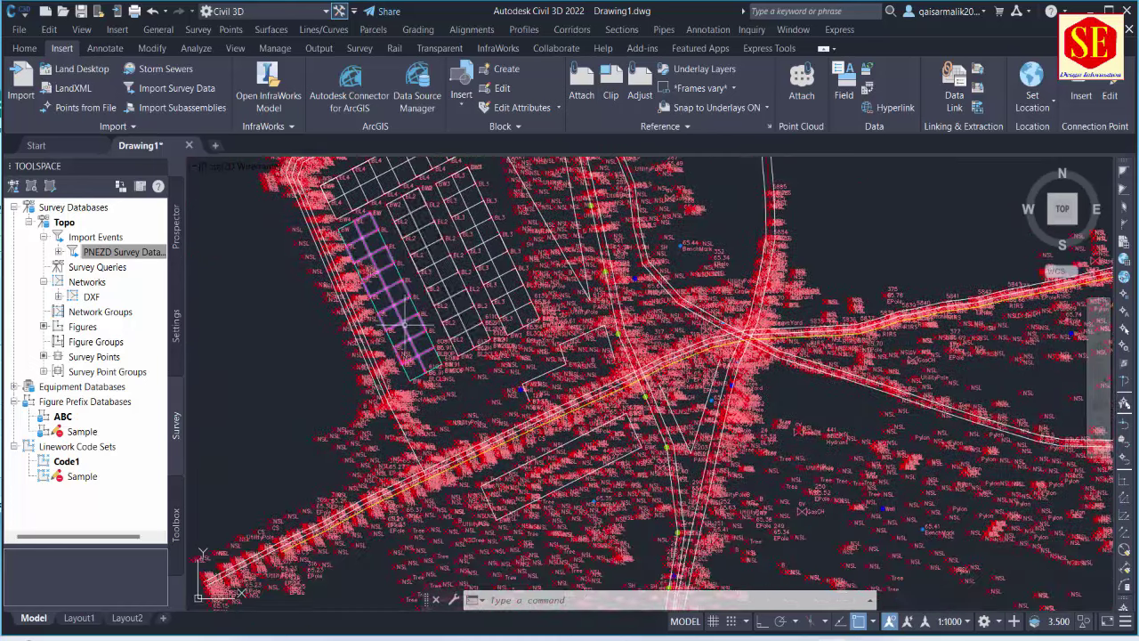
pyautogui.scroll(-1, 391, 329)
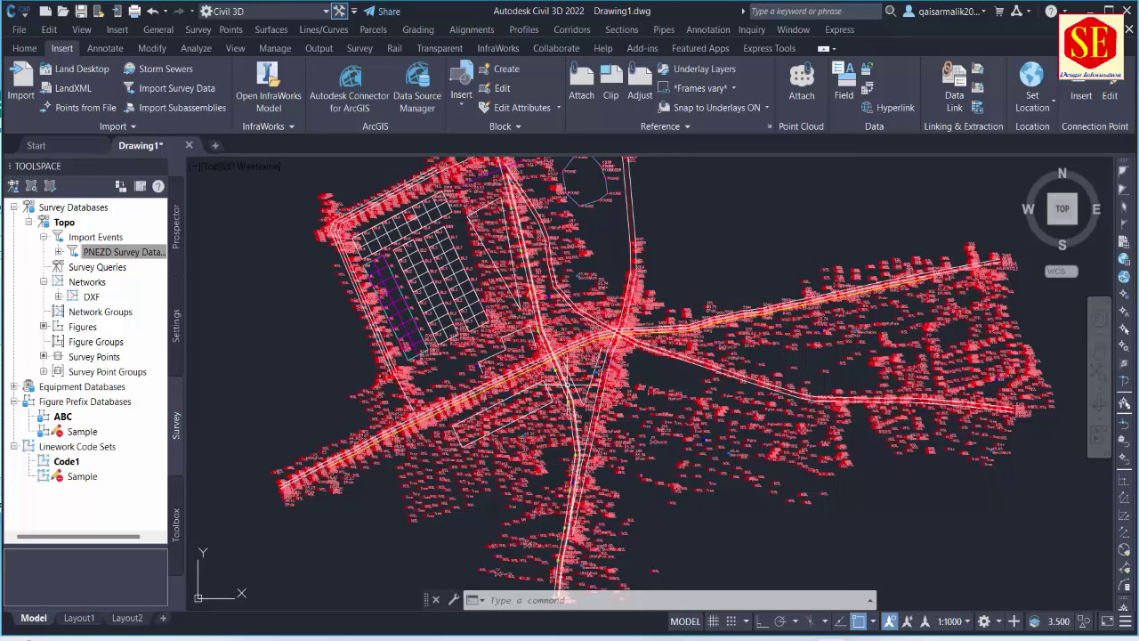
pyautogui.click(966, 621)
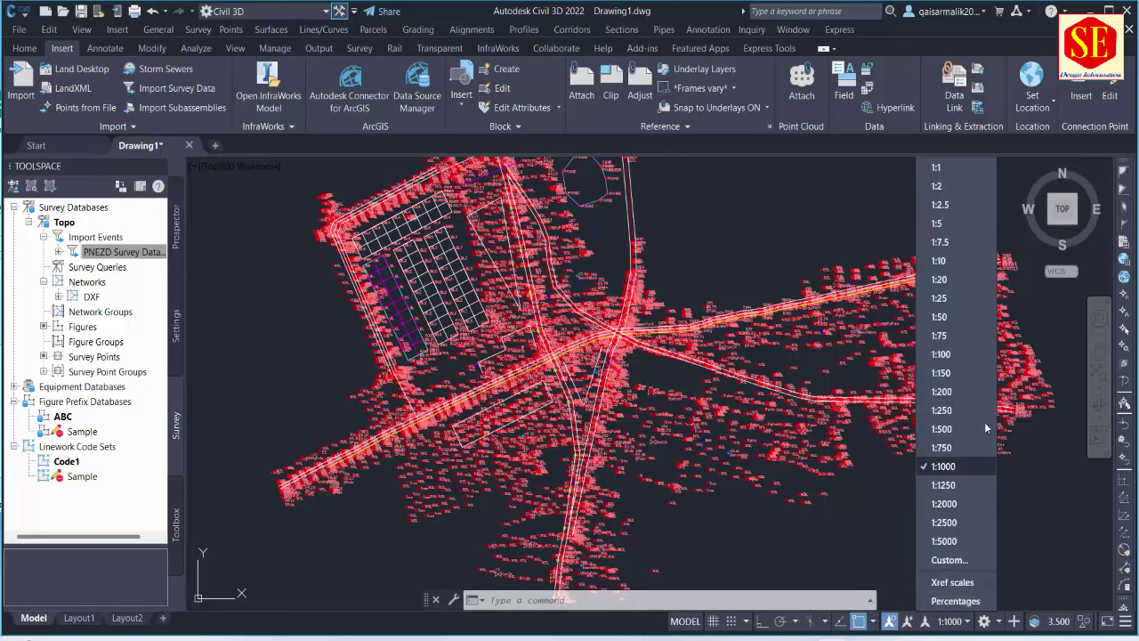
pyautogui.click(941, 336)
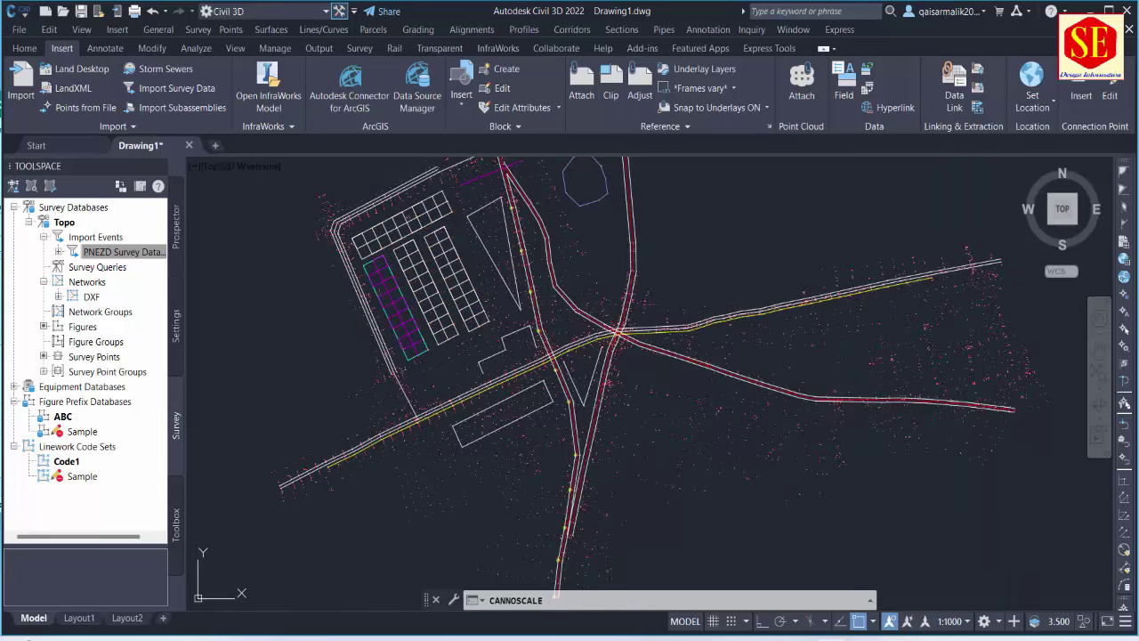
pyautogui.moveTo(464, 279); pyautogui.dragTo(485, 342, button='middle')
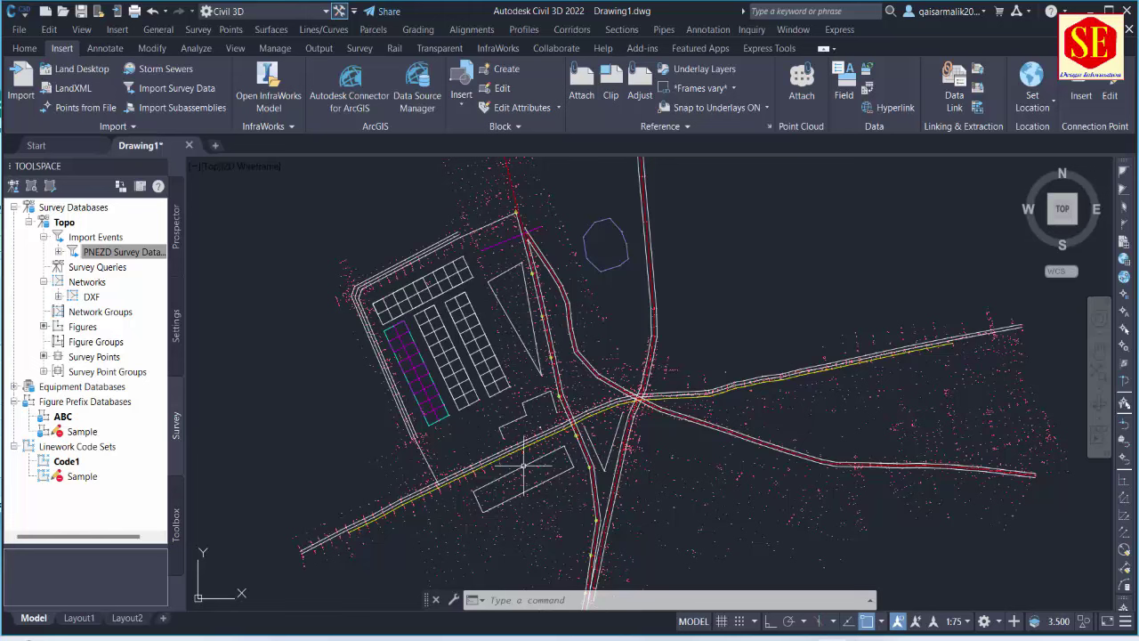
pyautogui.moveTo(659, 302); pyautogui.dragTo(663, 336, button='middle')
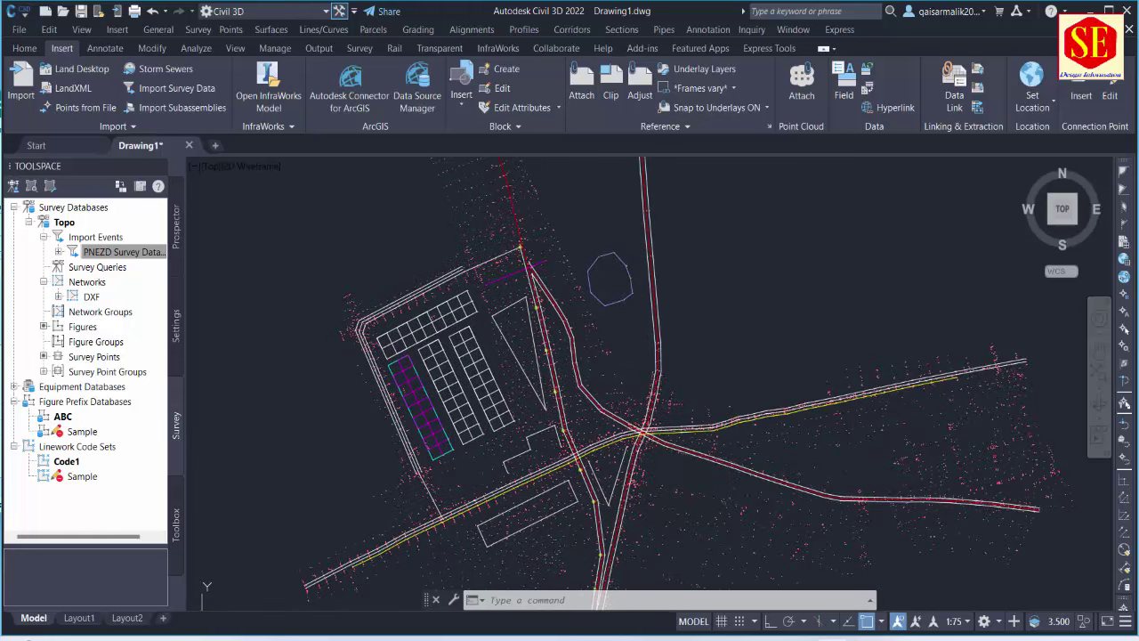
pyautogui.rightClick(79, 416)
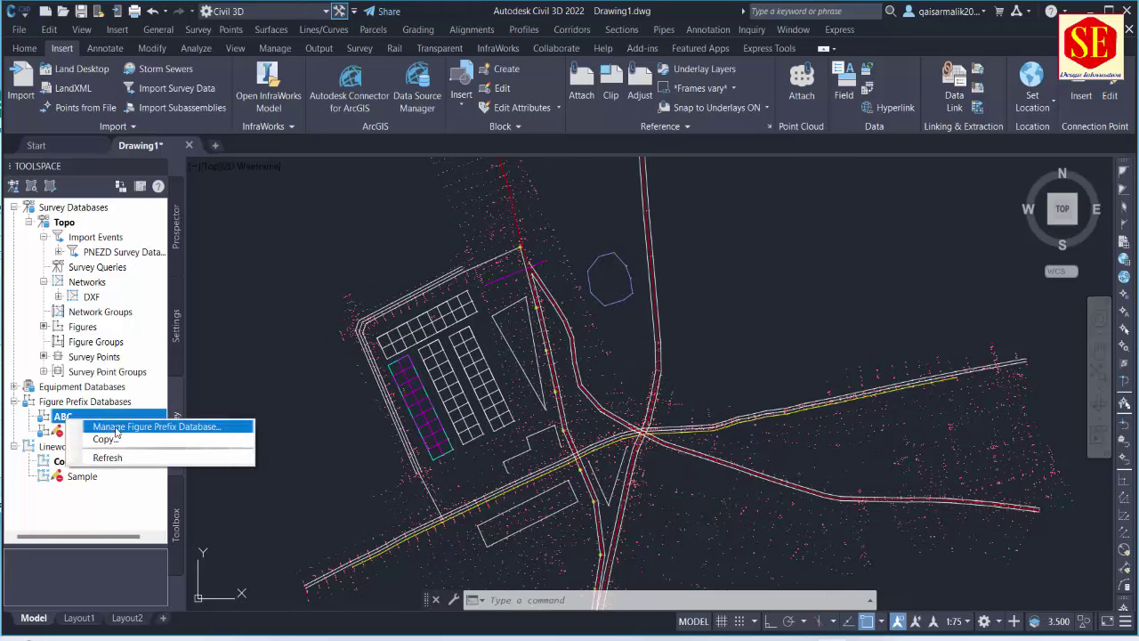
pyautogui.click(124, 424)
pyautogui.scroll(-5, 456, 358)
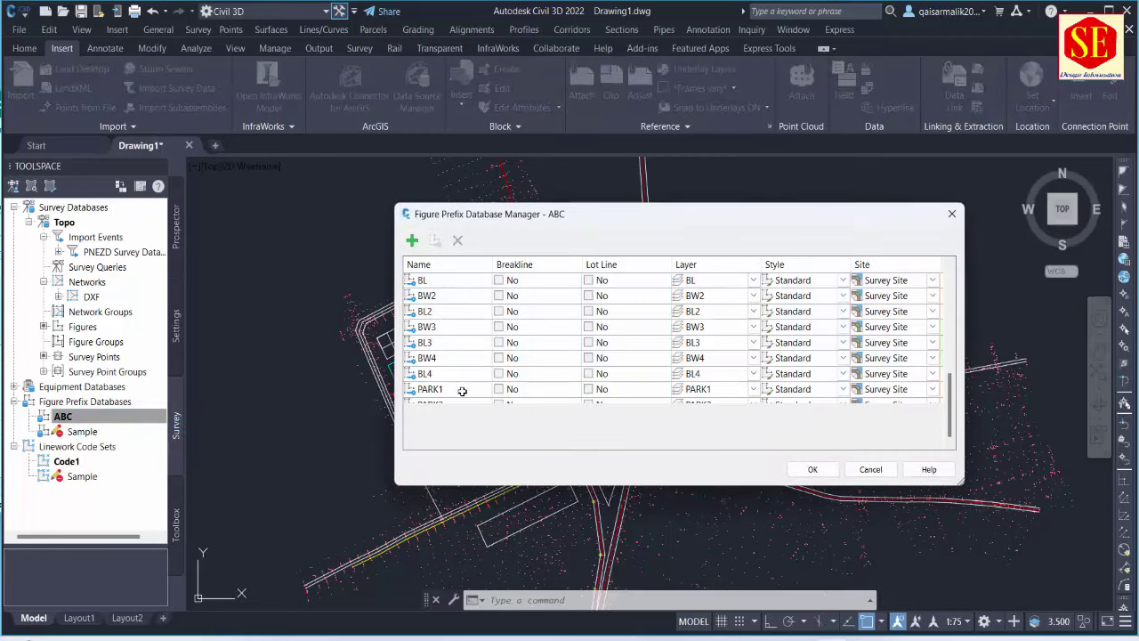
pyautogui.scroll(-3, 463, 391)
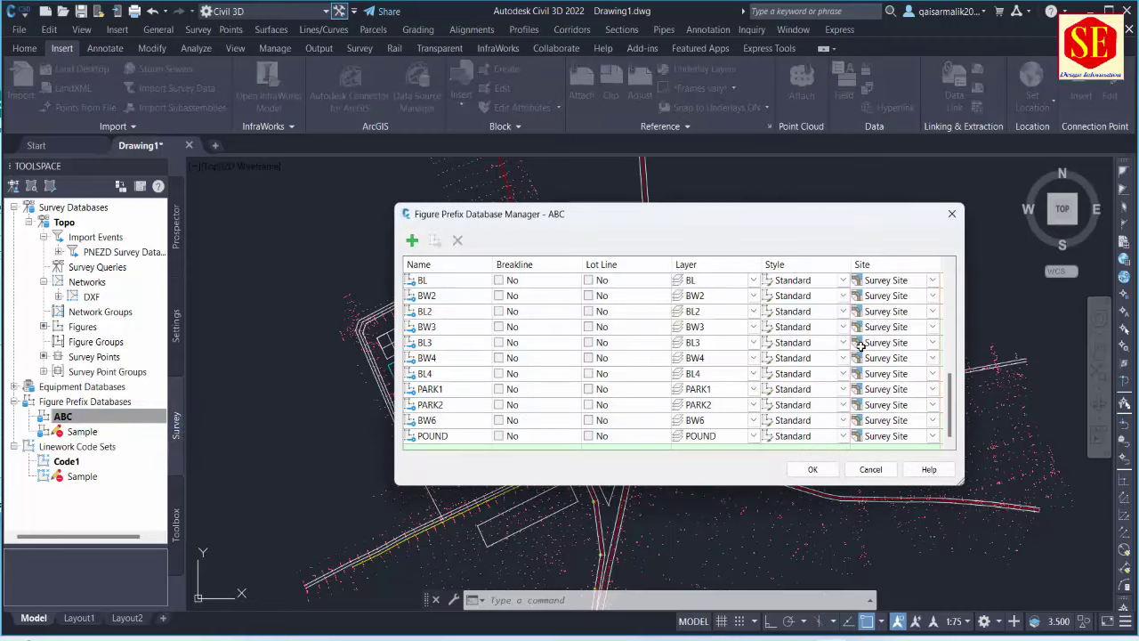
pyautogui.click(949, 216)
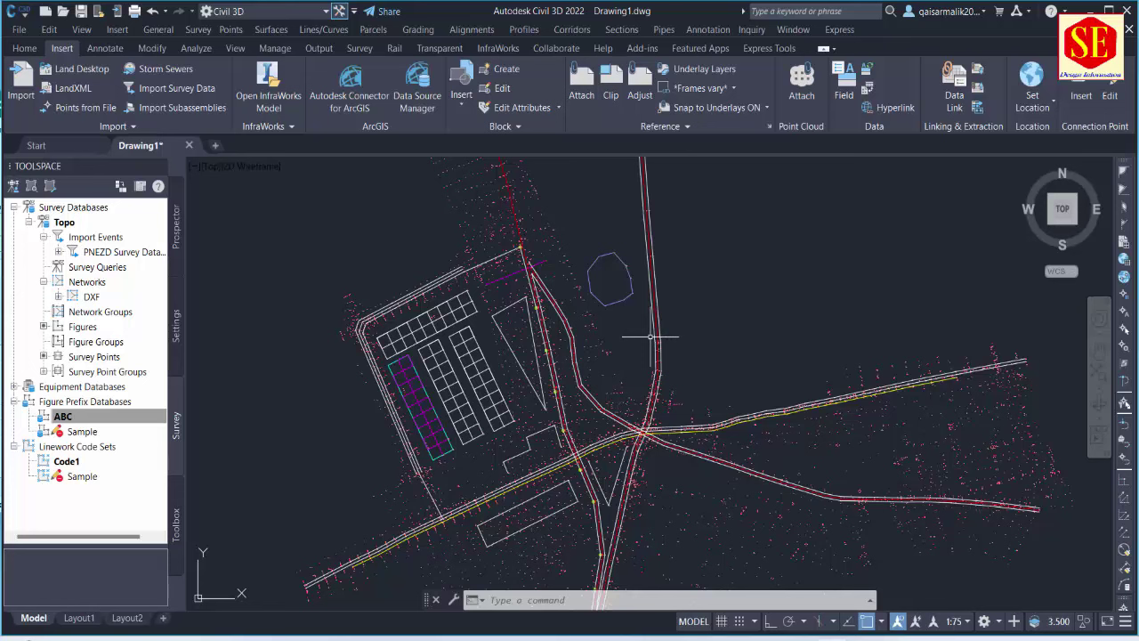
# Step: Switch the Toolspace to Prospector and select the drawing's Surfaces collection
pyautogui.scroll(-2, 651, 337)
pyautogui.scroll(-1, 655, 334)
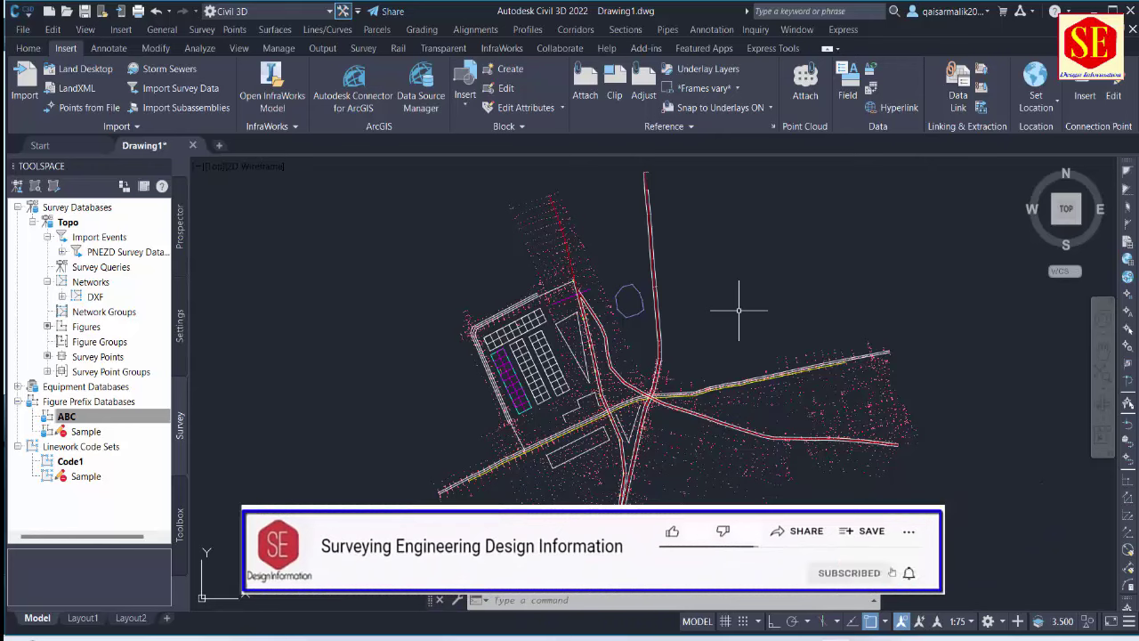
pyautogui.click(179, 230)
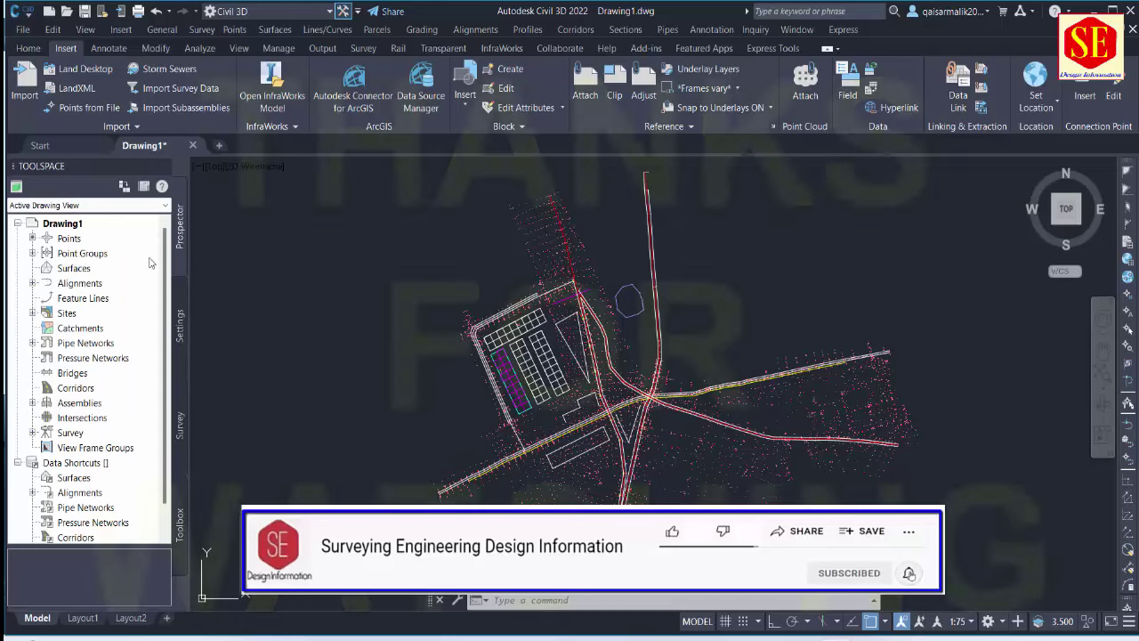
pyautogui.click(74, 268)
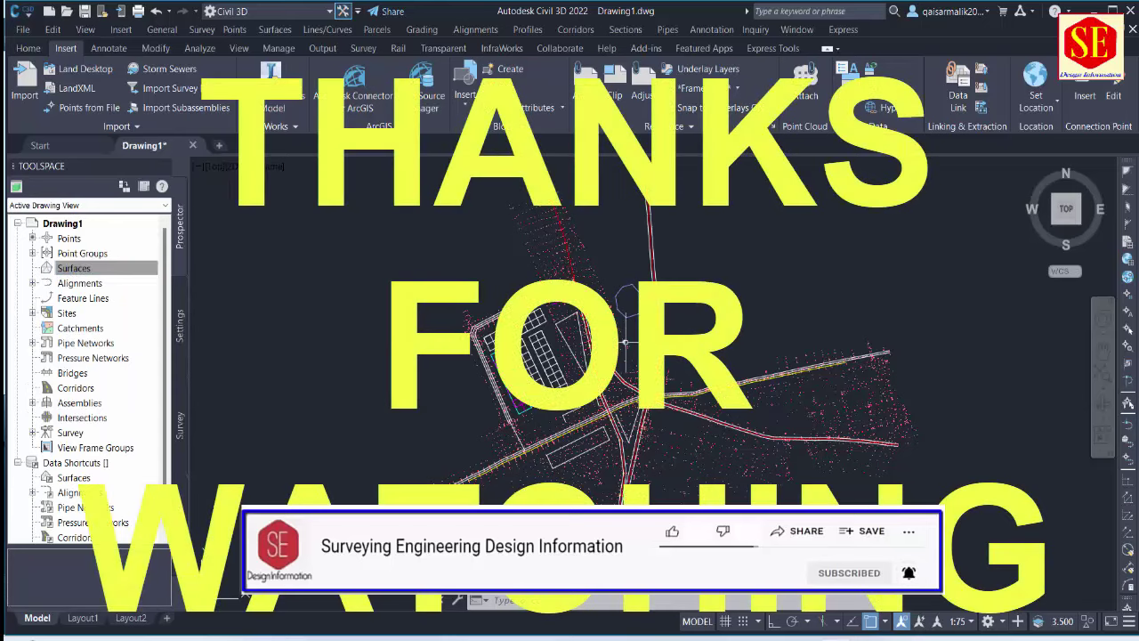